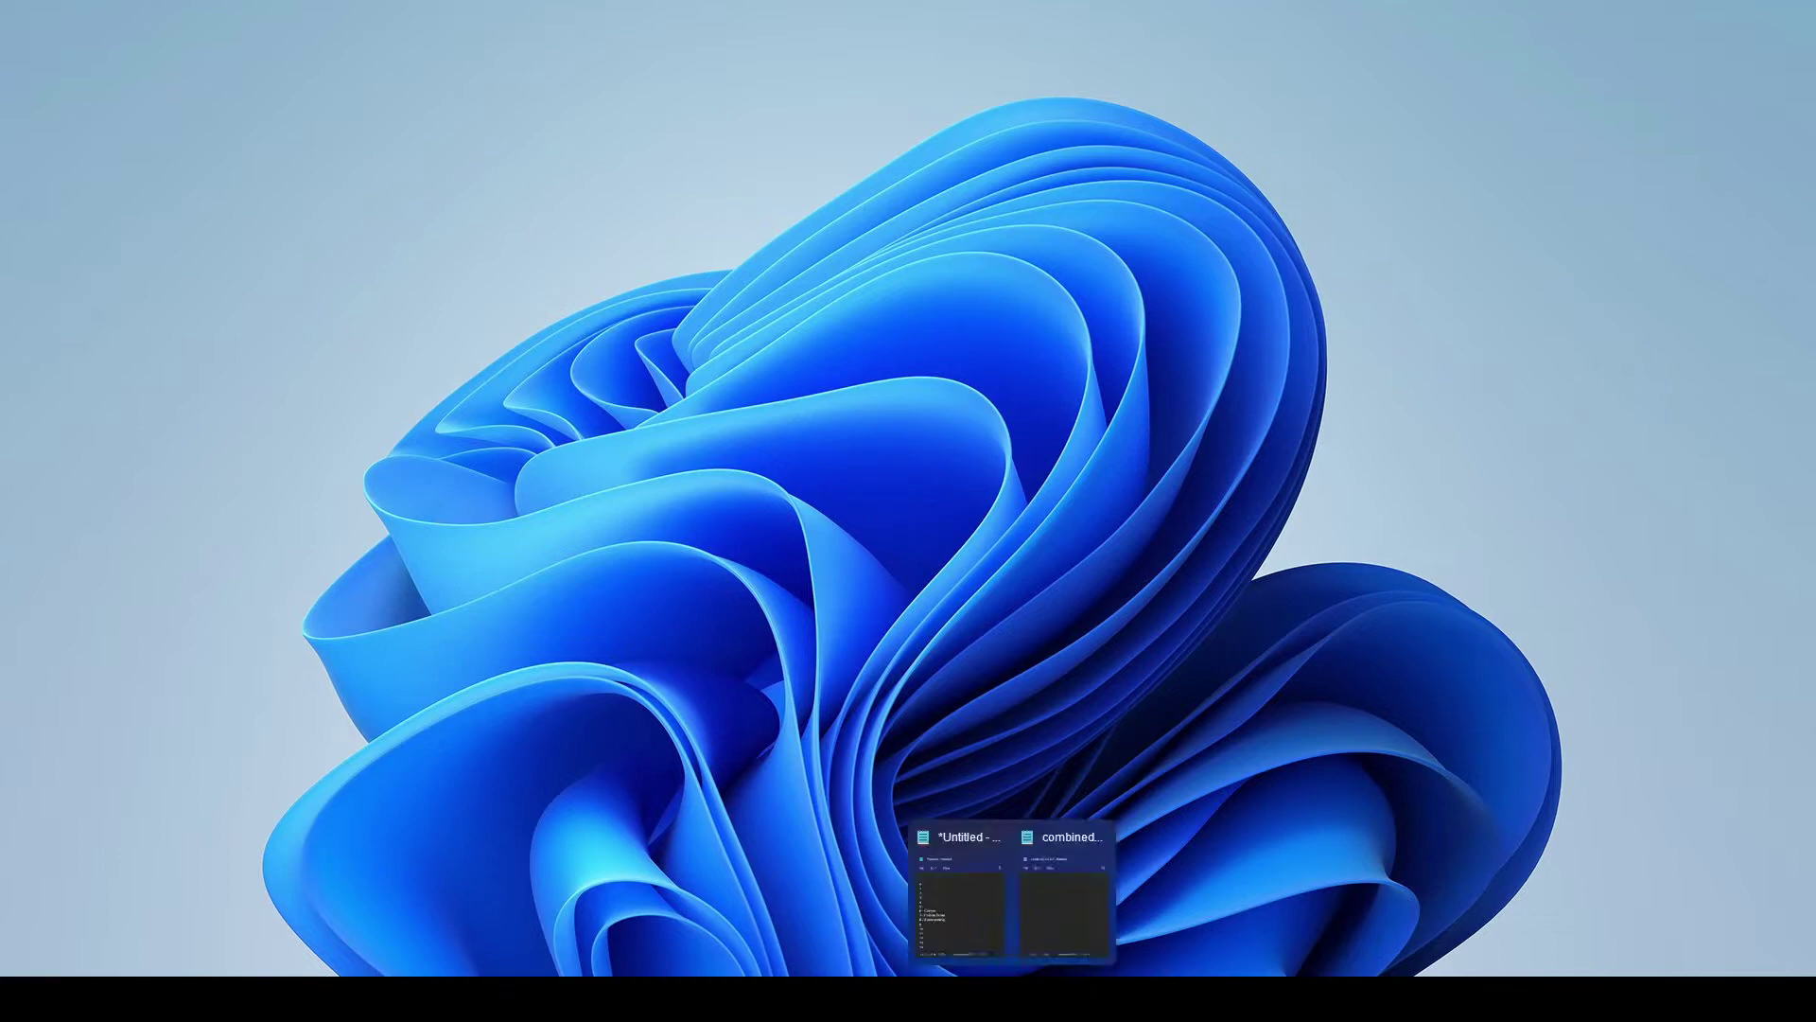
Step: Browse Casc Viewer's game storage to the data\global\excel folder
{"action": "left_click", "coordinate": [970, 903]}
{"action": "left_click", "coordinate": [1258, 655]}
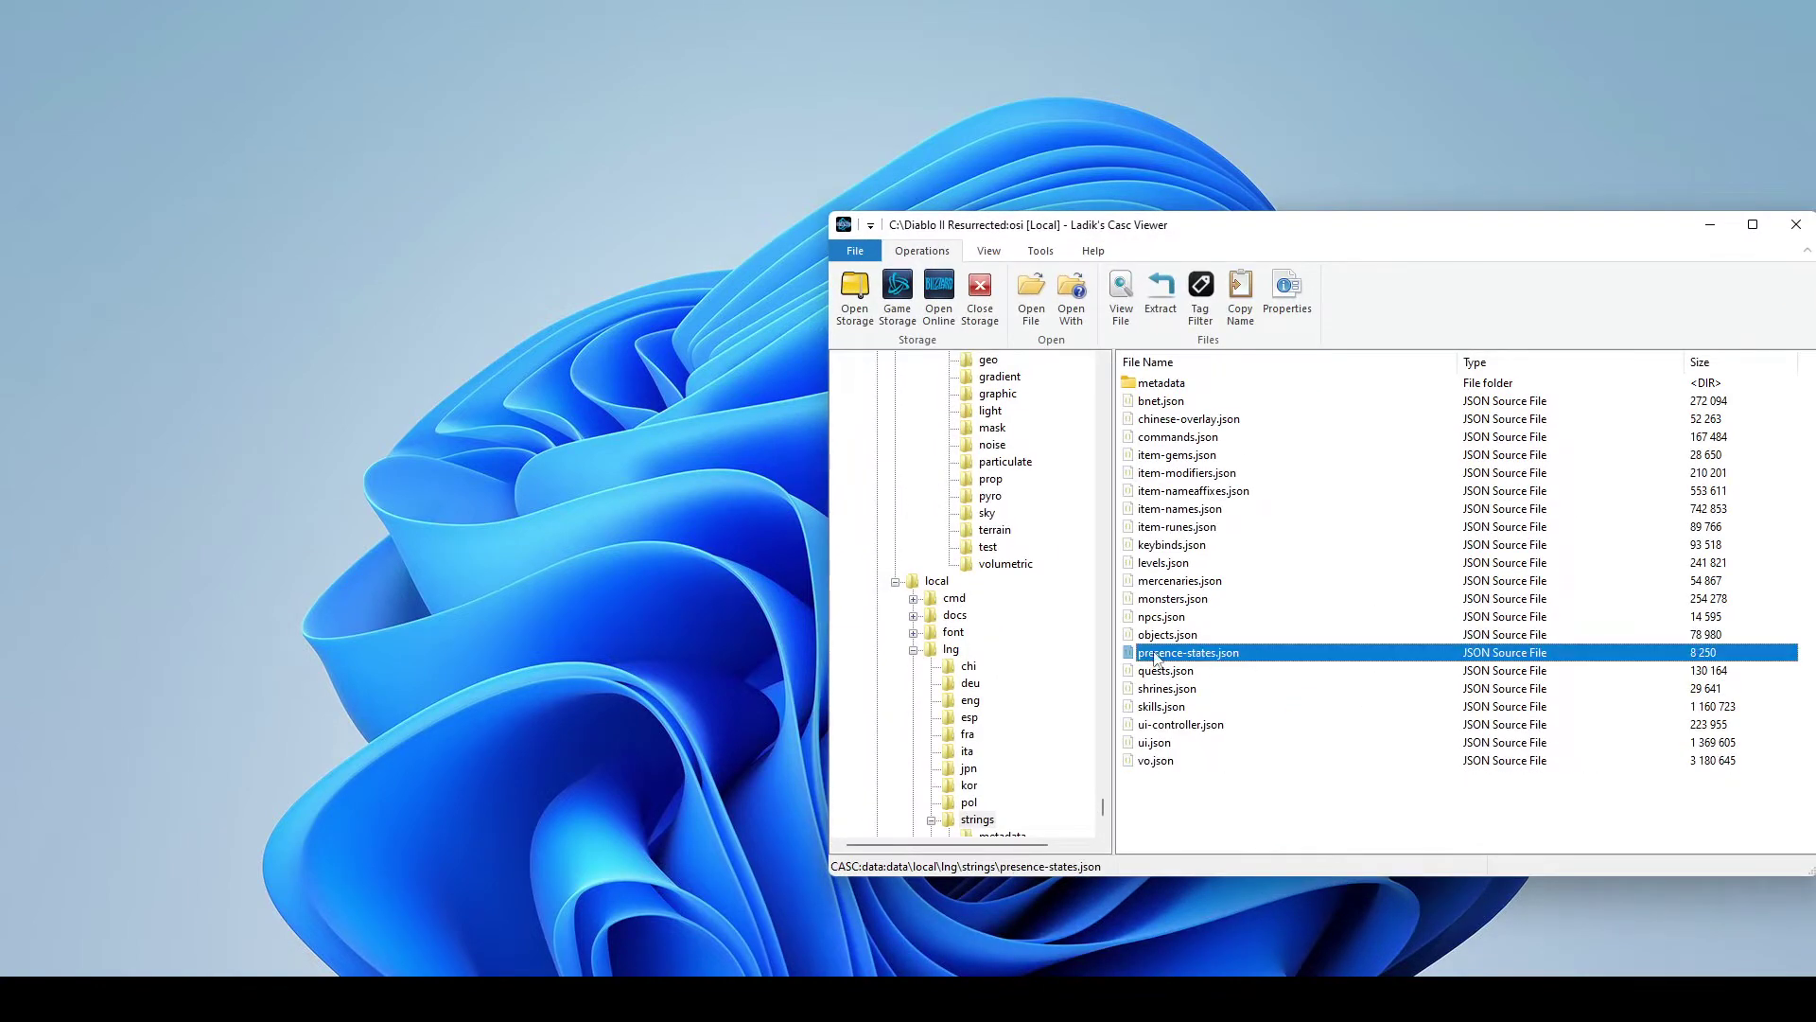
{"action": "left_click_drag", "start_coordinate": [1103, 806], "coordinate": [1104, 375]}
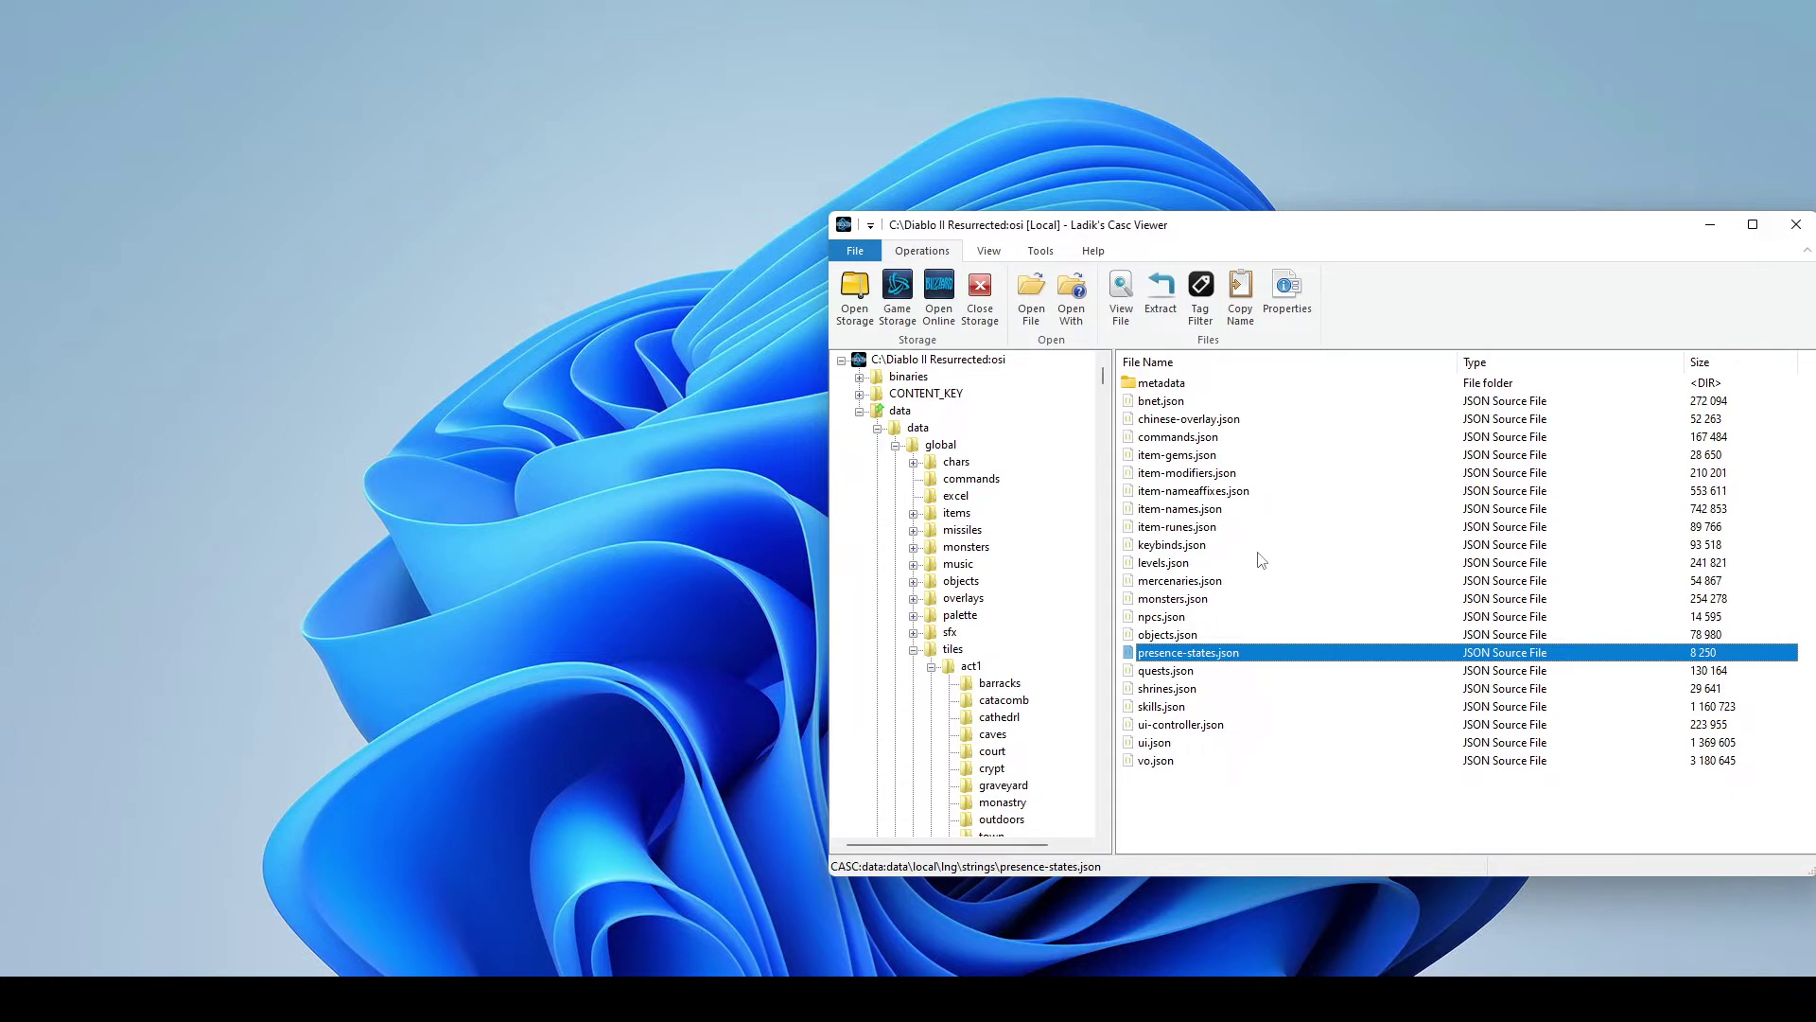
{"action": "left_click", "coordinate": [940, 444]}
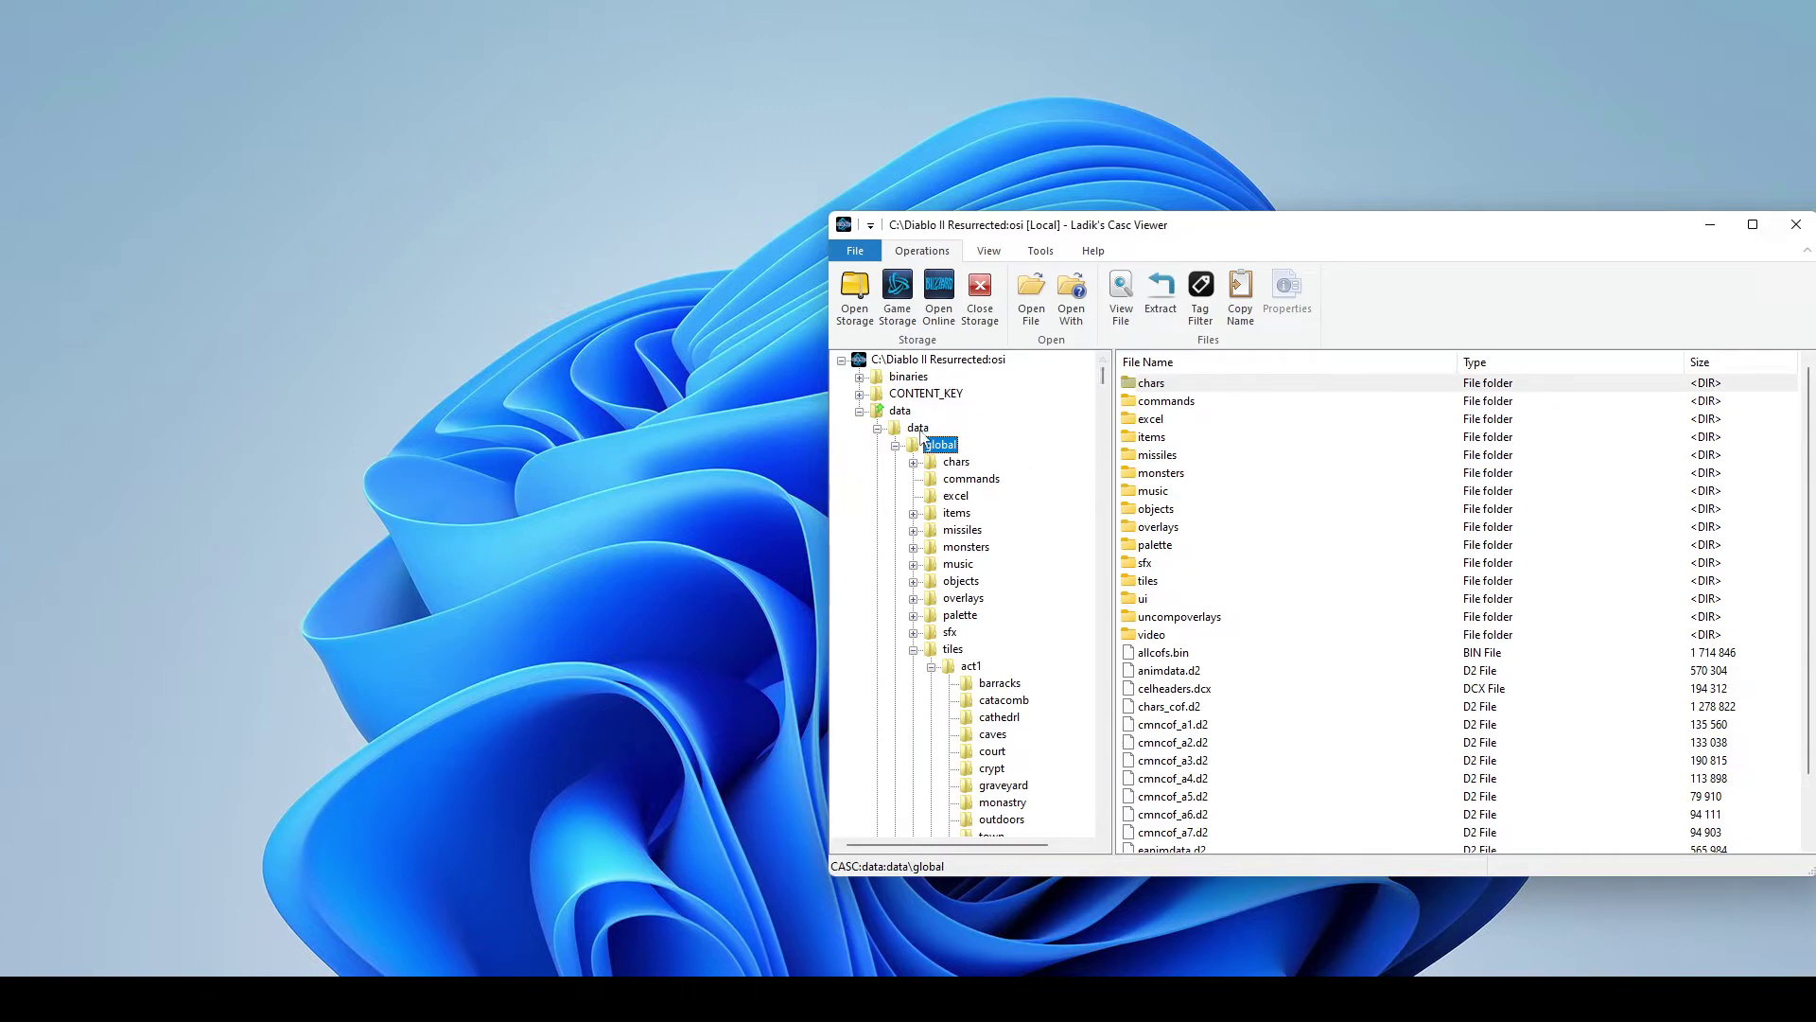
{"action": "double_click", "coordinate": [1151, 436]}
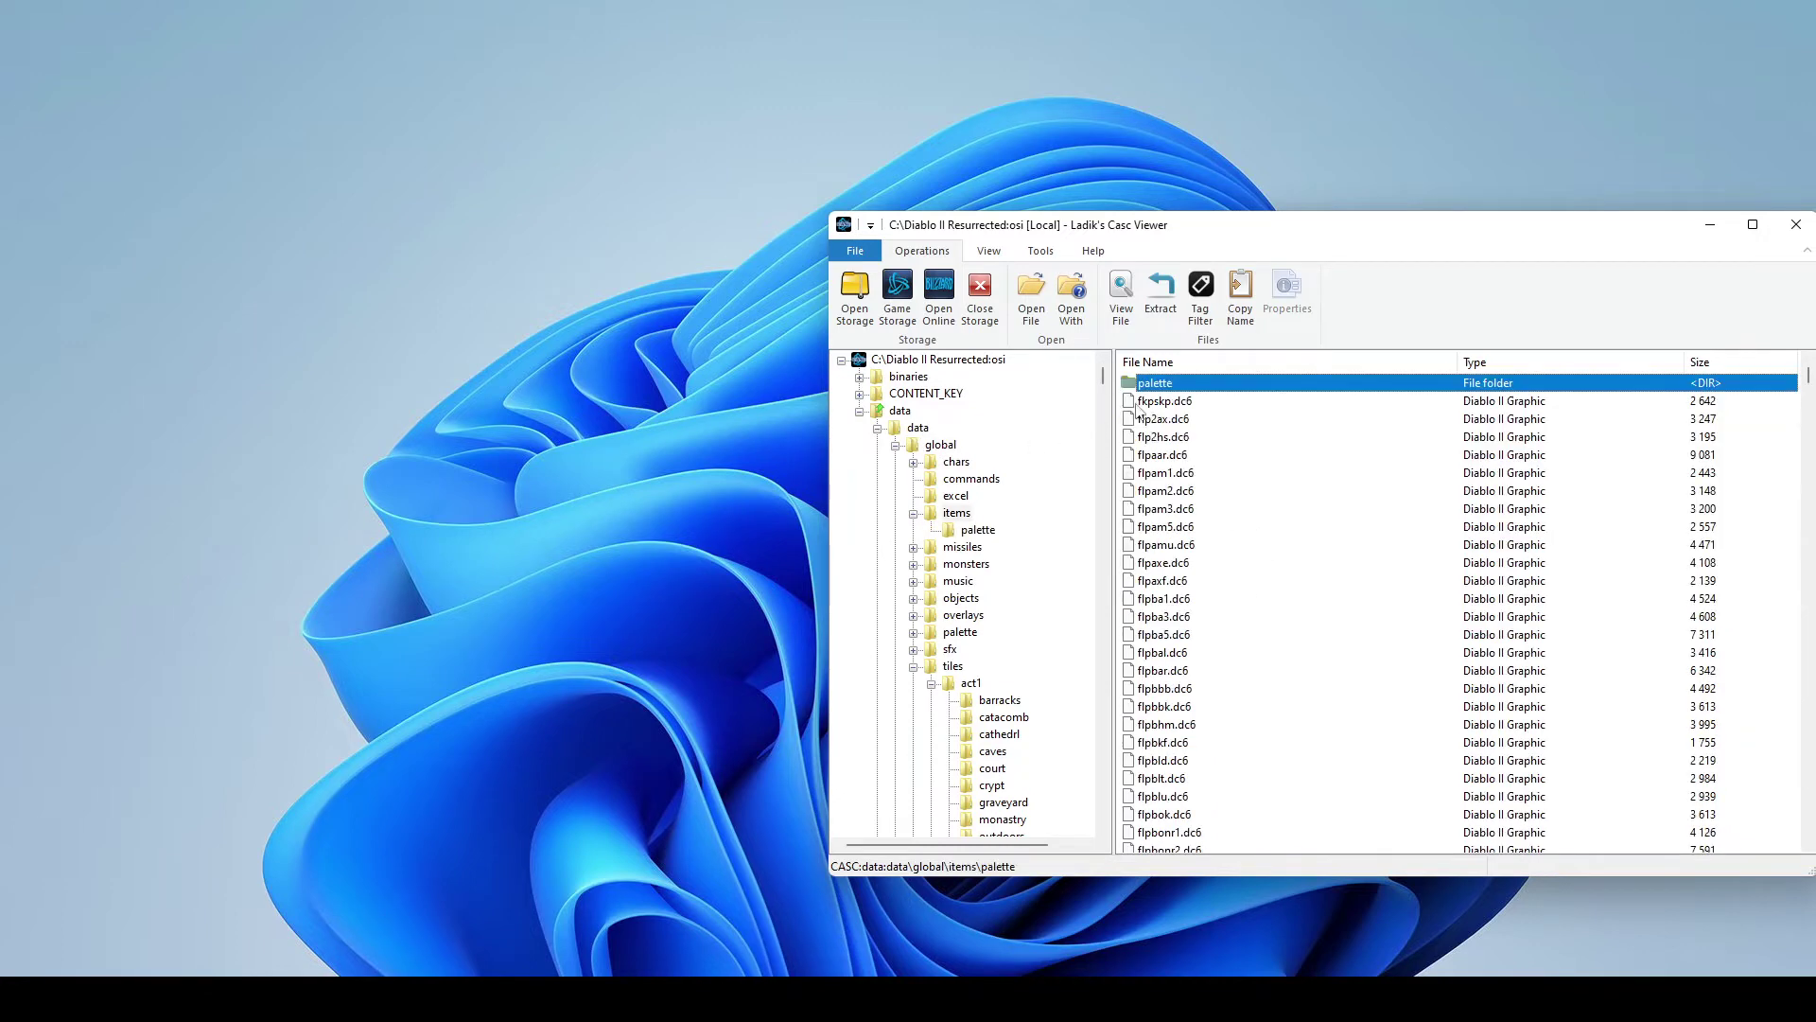
{"action": "left_click", "coordinate": [956, 496]}
{"action": "scroll", "coordinate": [1207, 553], "scroll_direction": "down", "scroll_amount": 12}
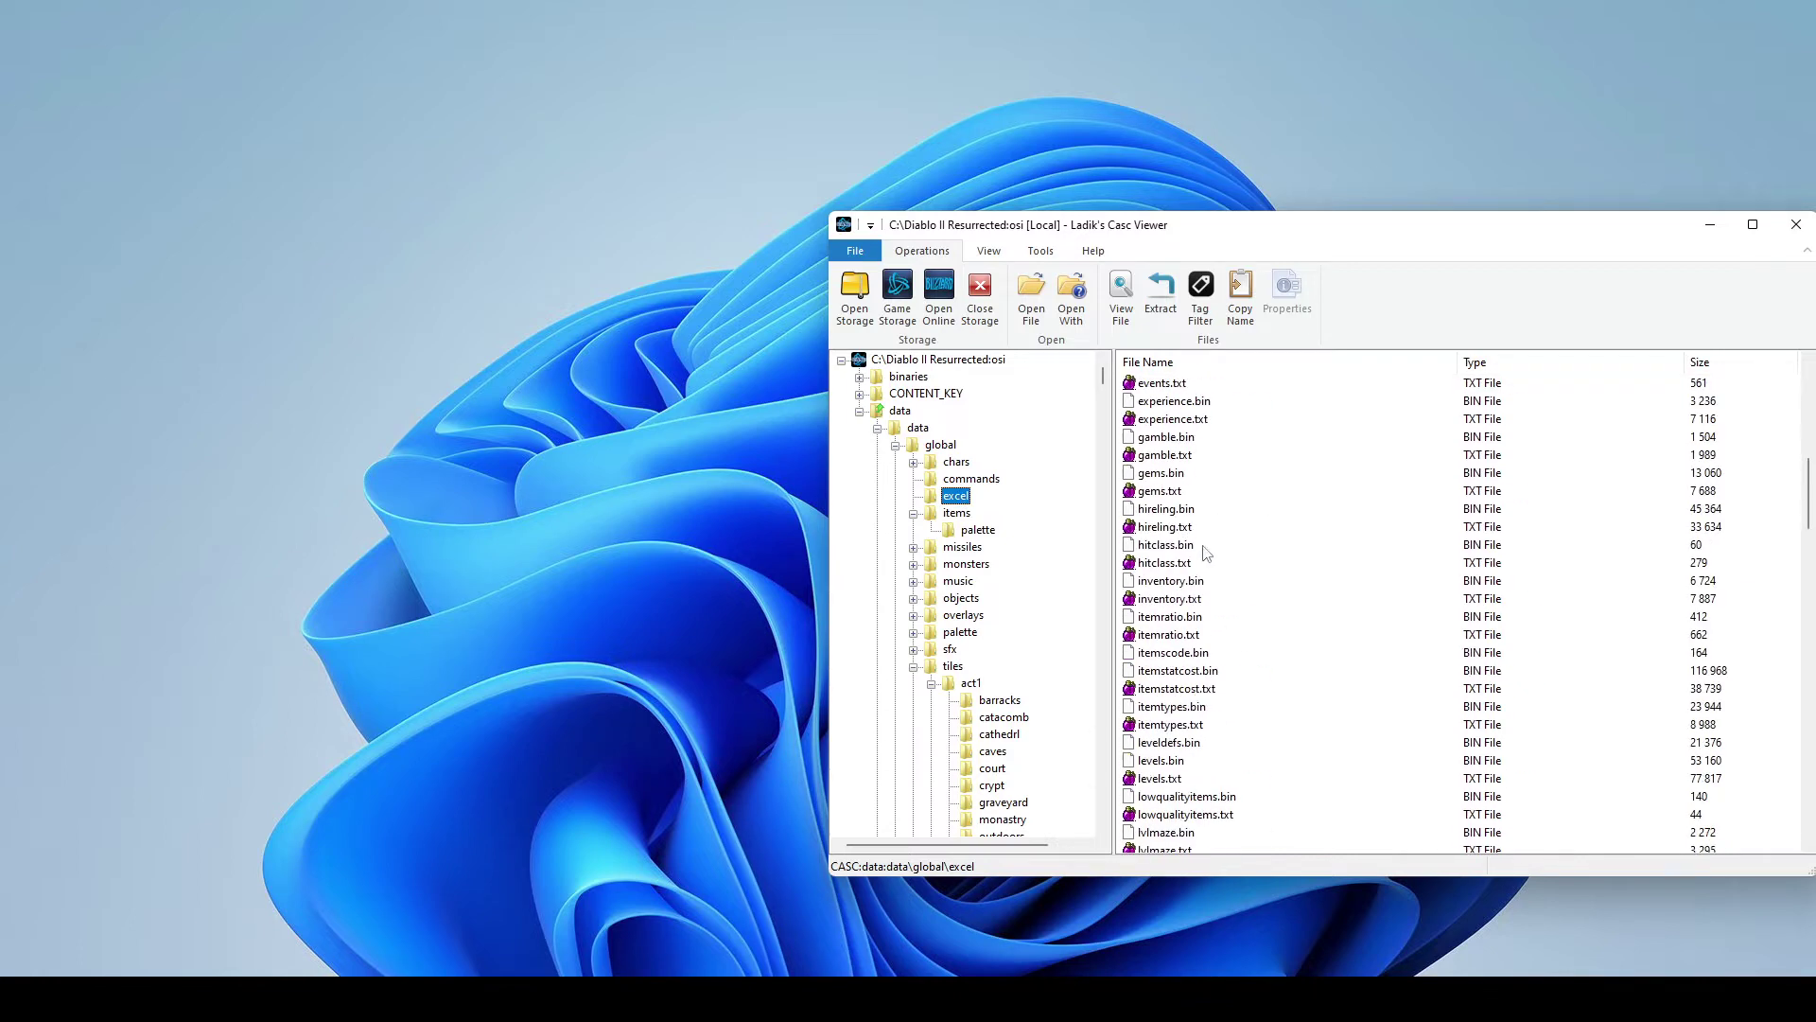
{"action": "scroll", "coordinate": [1207, 554], "scroll_direction": "up", "scroll_amount": 4}
Step: Locate and select customgossiptbl.template and customnpcs.template in the excel file list
{"action": "left_click", "coordinate": [1210, 511]}
{"action": "left_click", "coordinate": [1234, 528]}
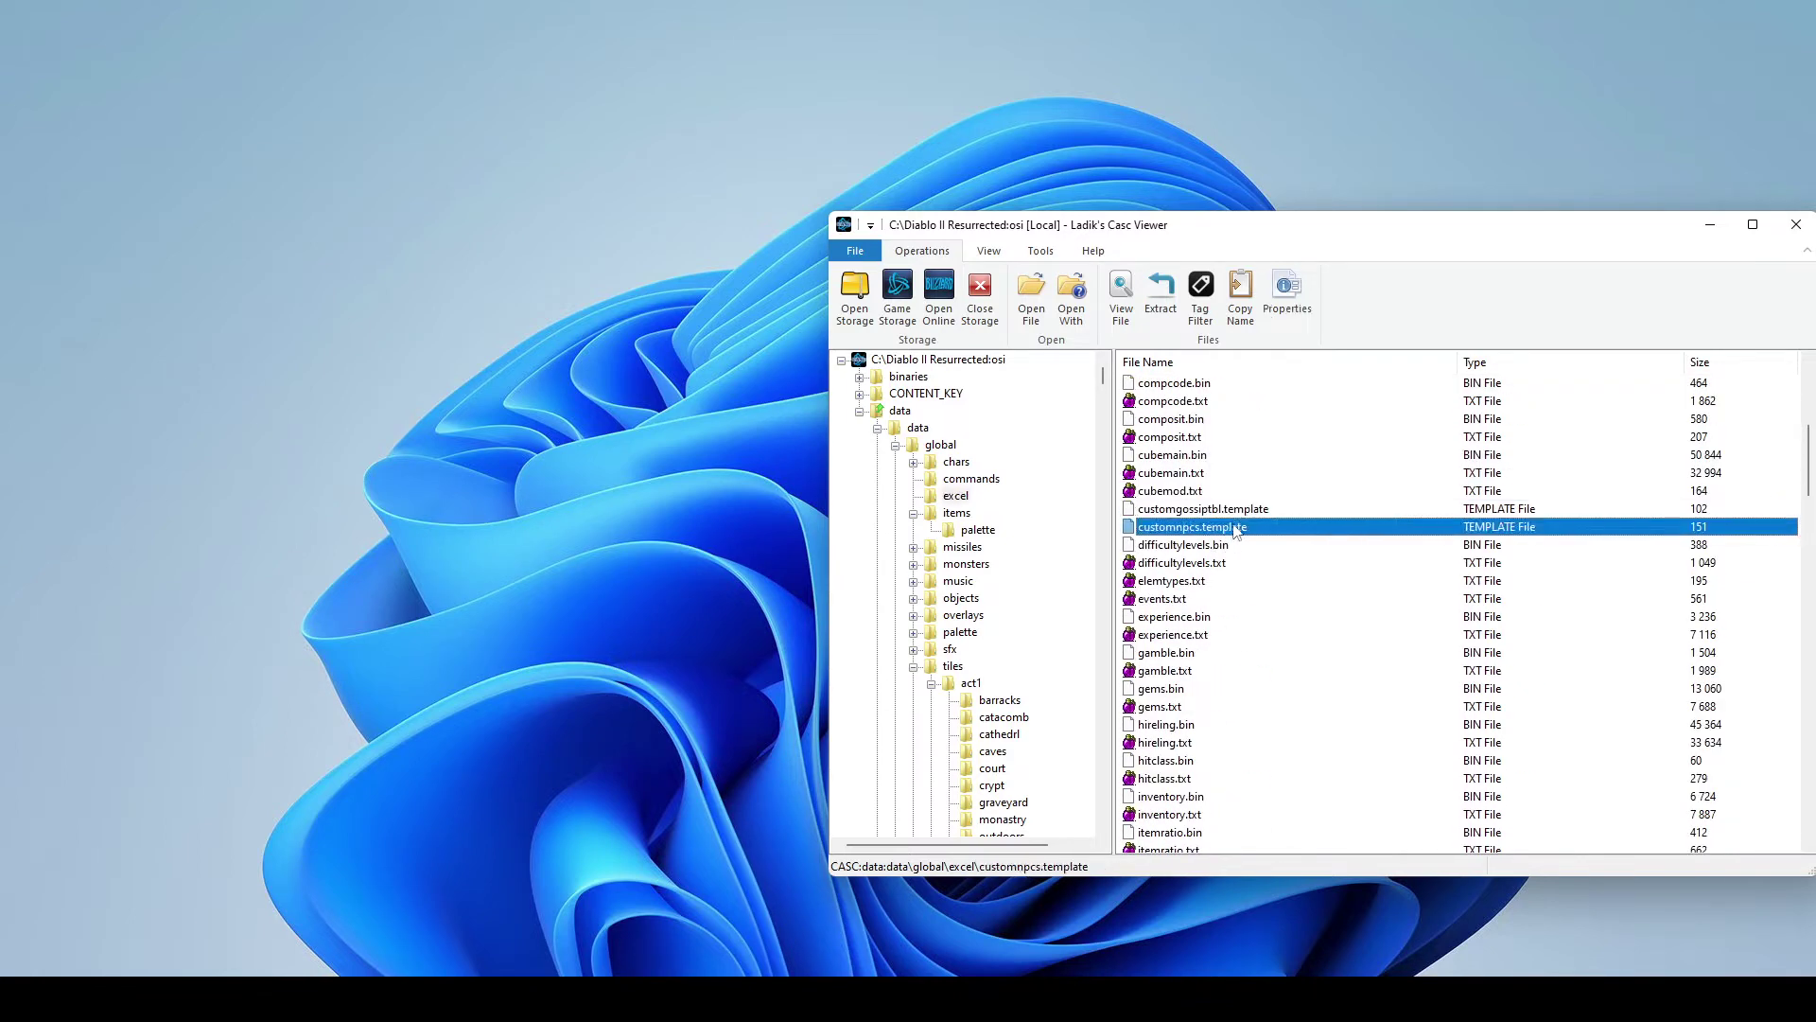
{"action": "key", "text": "Up"}
{"action": "key", "text": "Down"}
{"action": "key", "text": "Up"}
{"action": "key", "text": "Down"}
{"action": "key", "text": "Up"}
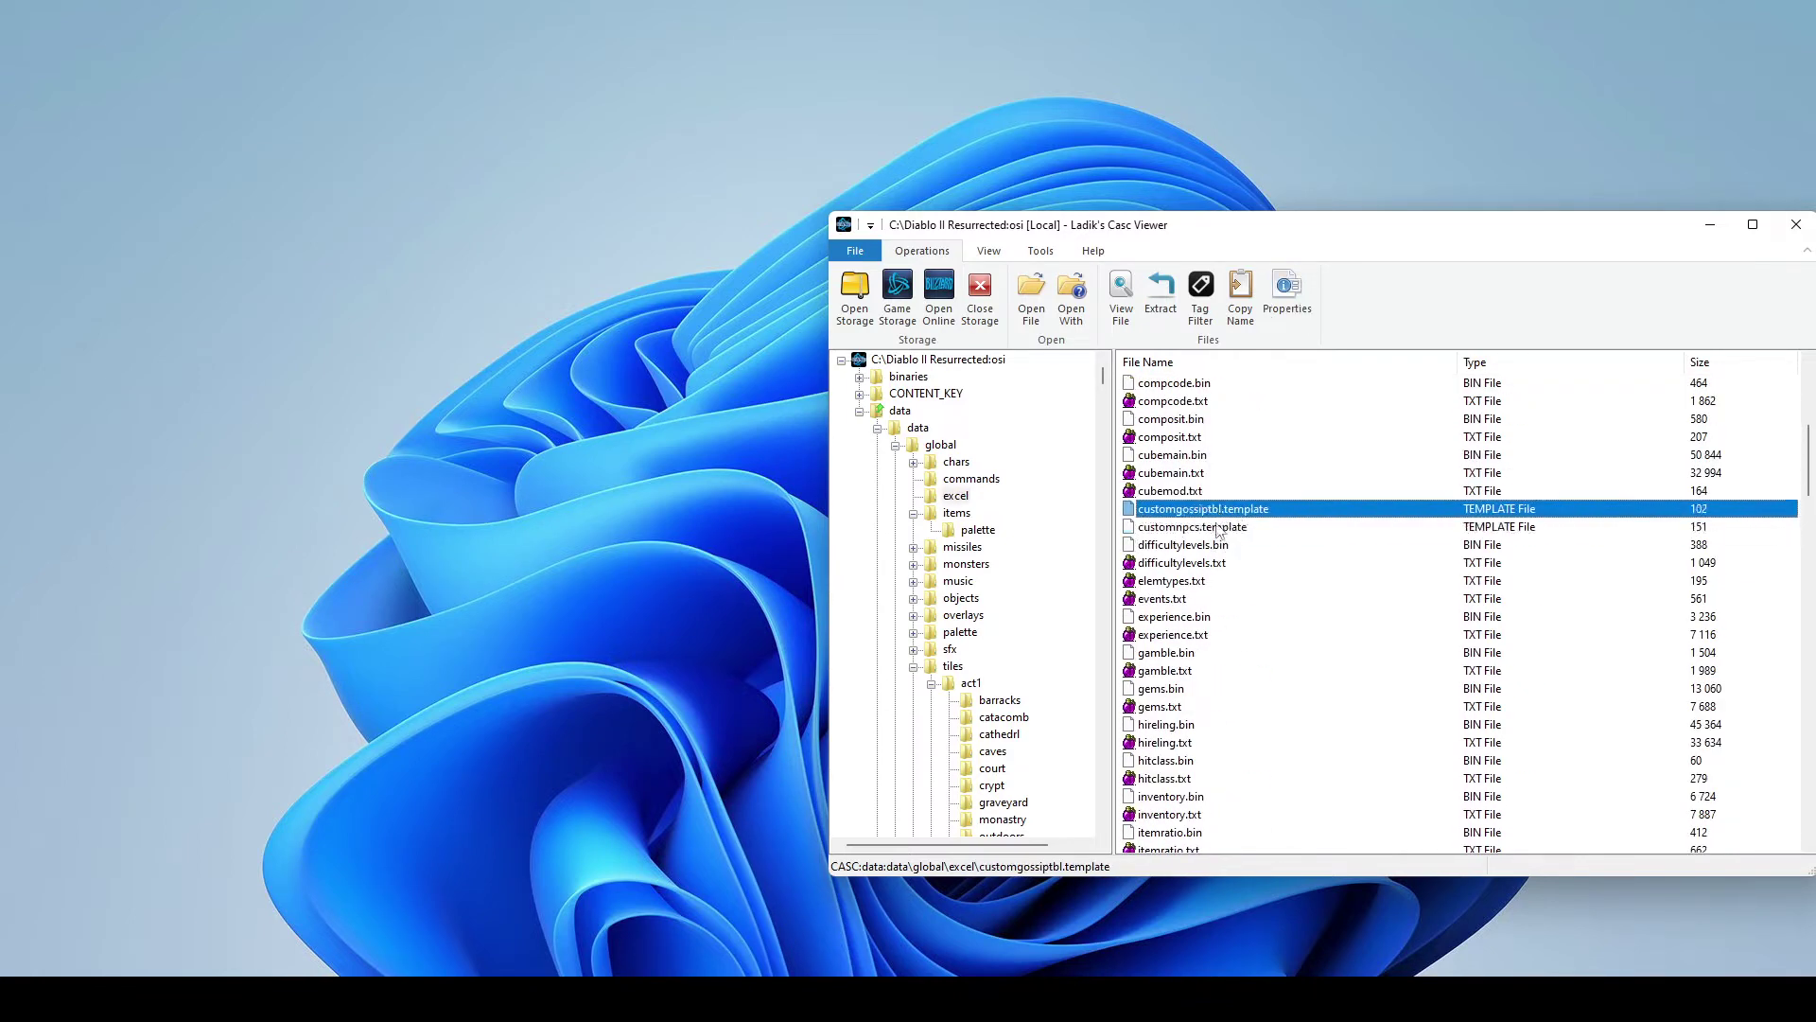
{"action": "key", "text": "Down"}
Step: Copy both template files from Casc Viewer into VideoDemo.mpq\data\global\excel
{"action": "mouse_move", "coordinate": [423, 998]}
{"action": "left_click", "coordinate": [198, 916]}
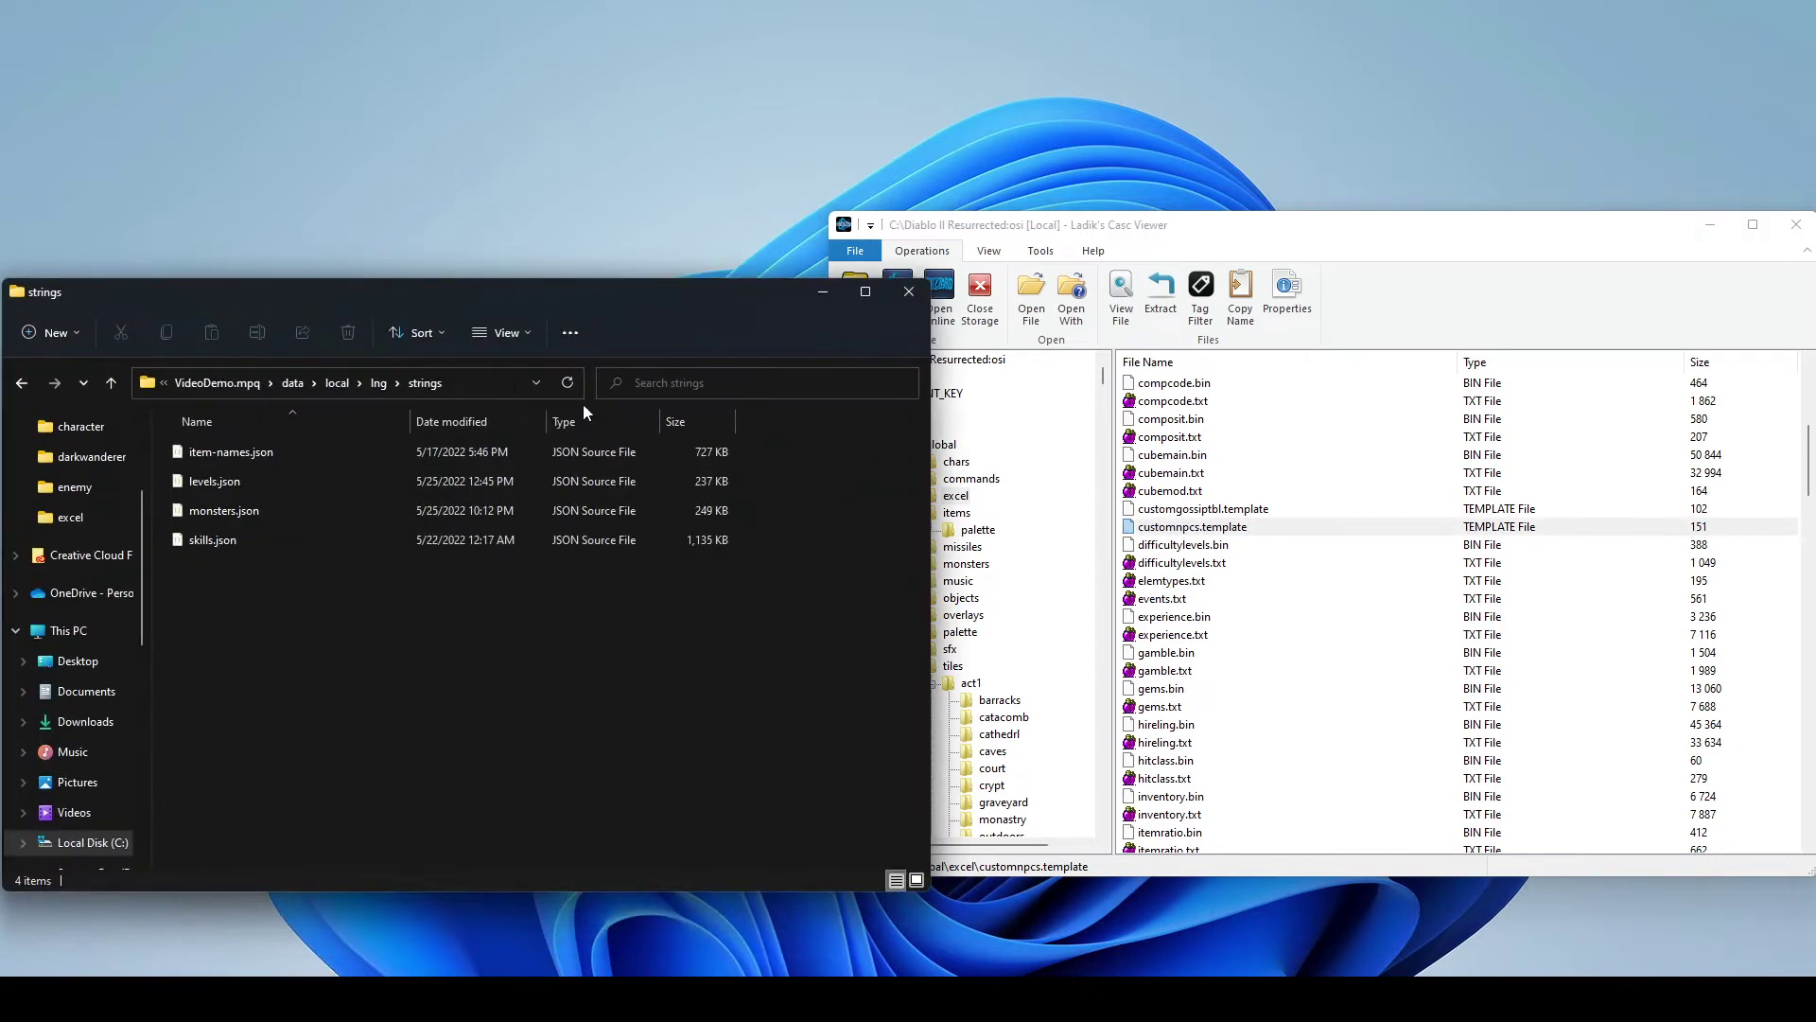
{"action": "left_click", "coordinate": [292, 382]}
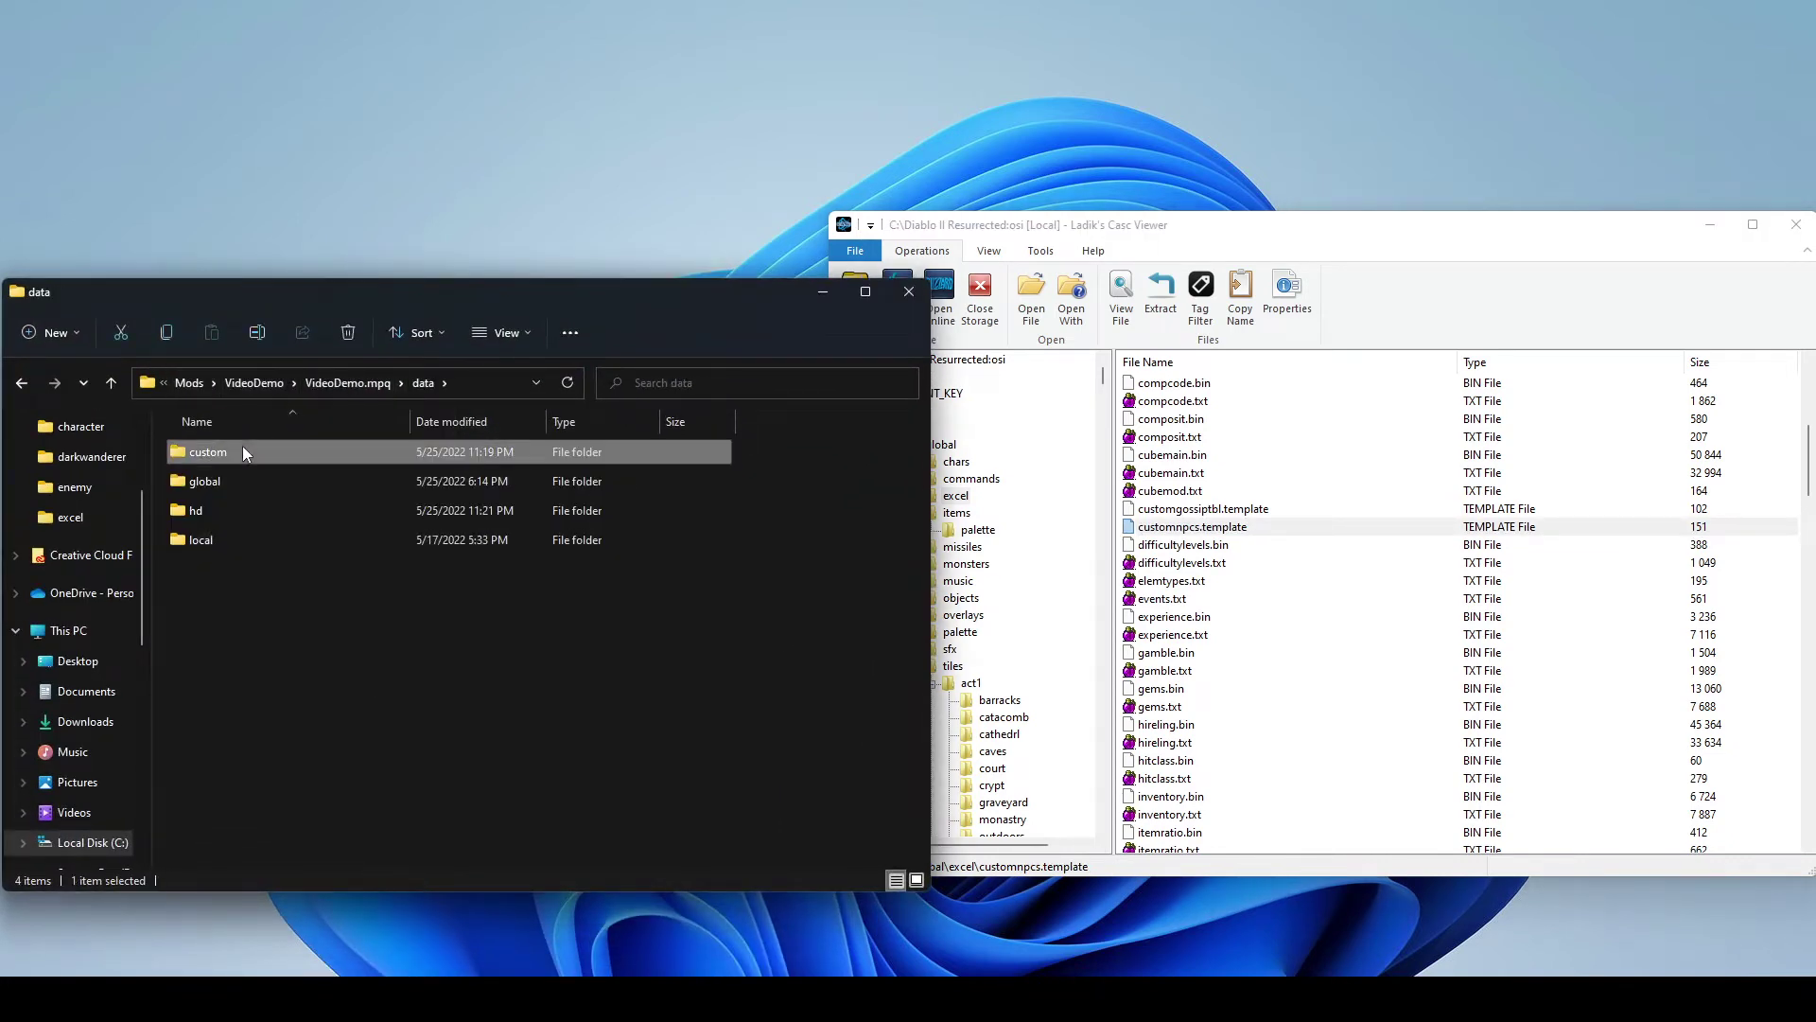
{"action": "left_click", "coordinate": [235, 480]}
{"action": "double_click", "coordinate": [235, 481]}
{"action": "double_click", "coordinate": [229, 462]}
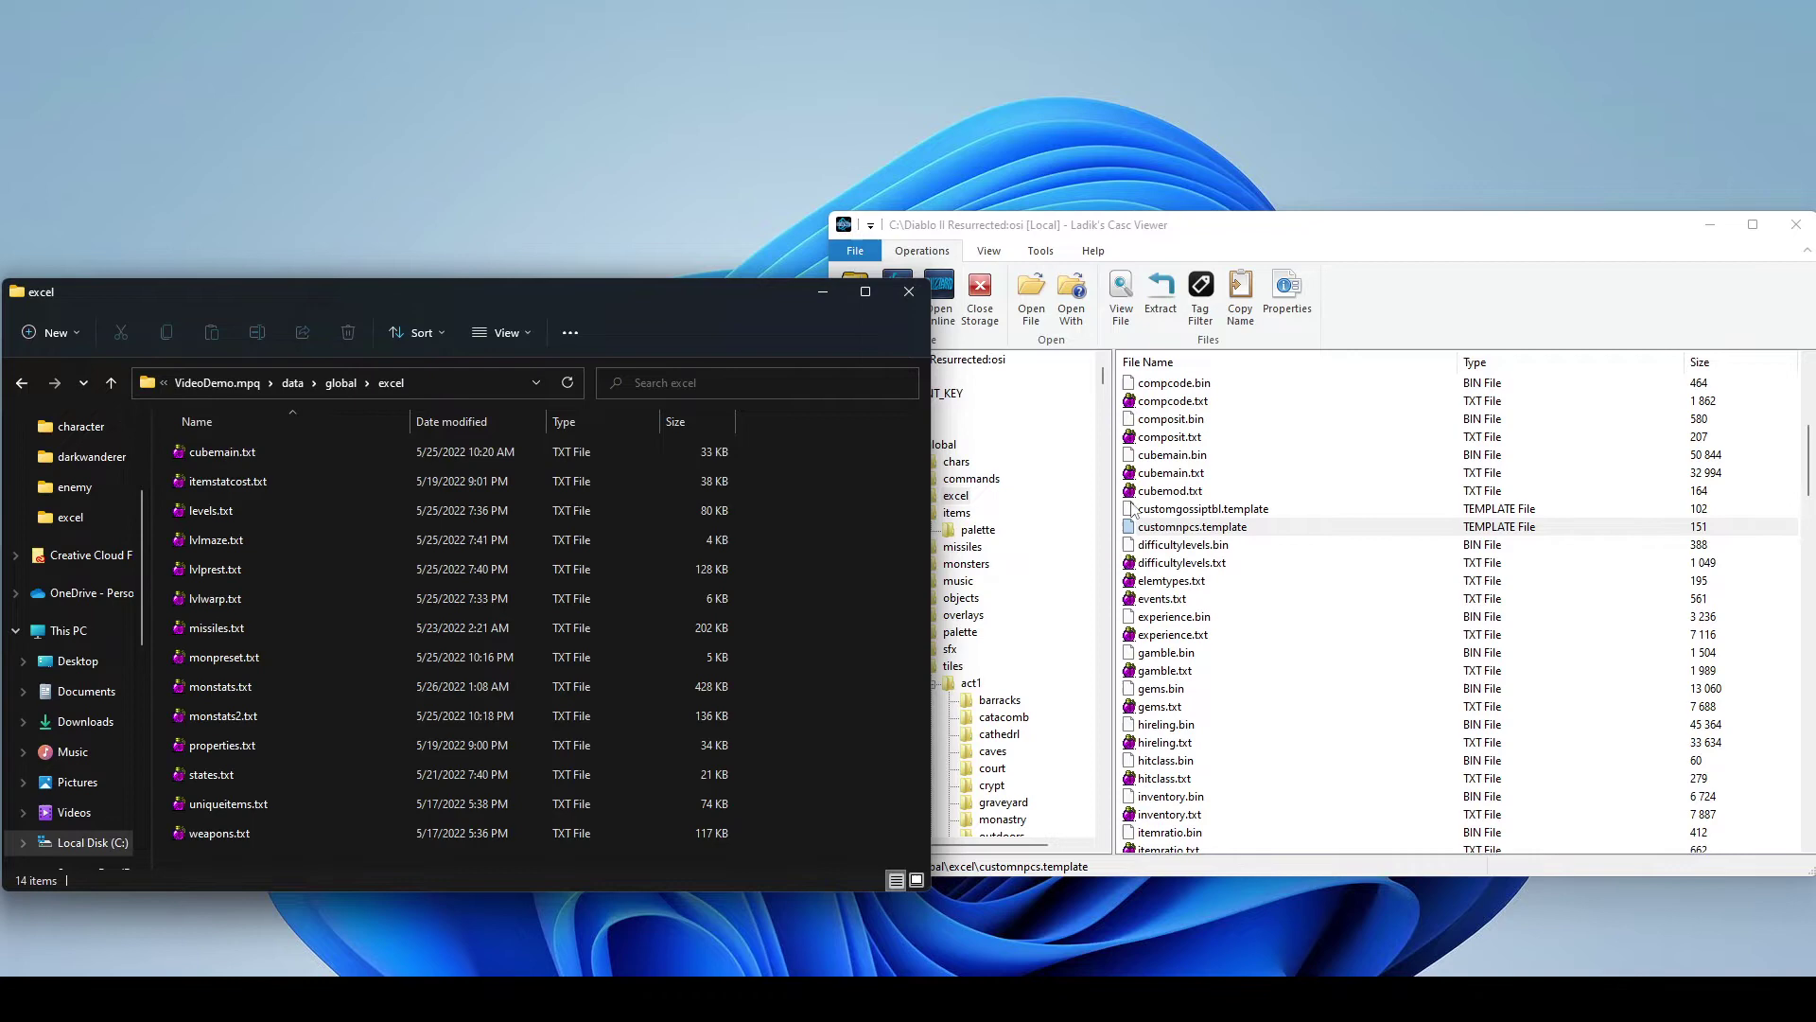
{"action": "left_click", "coordinate": [1170, 509]}
{"action": "left_click", "coordinate": [1173, 527], "text": "shift"}
{"action": "left_click_drag", "start_coordinate": [1173, 527], "coordinate": [368, 514]}
Step: Rename customnpcs.template to customnpcs.txt
{"action": "left_click", "coordinate": [365, 513]}
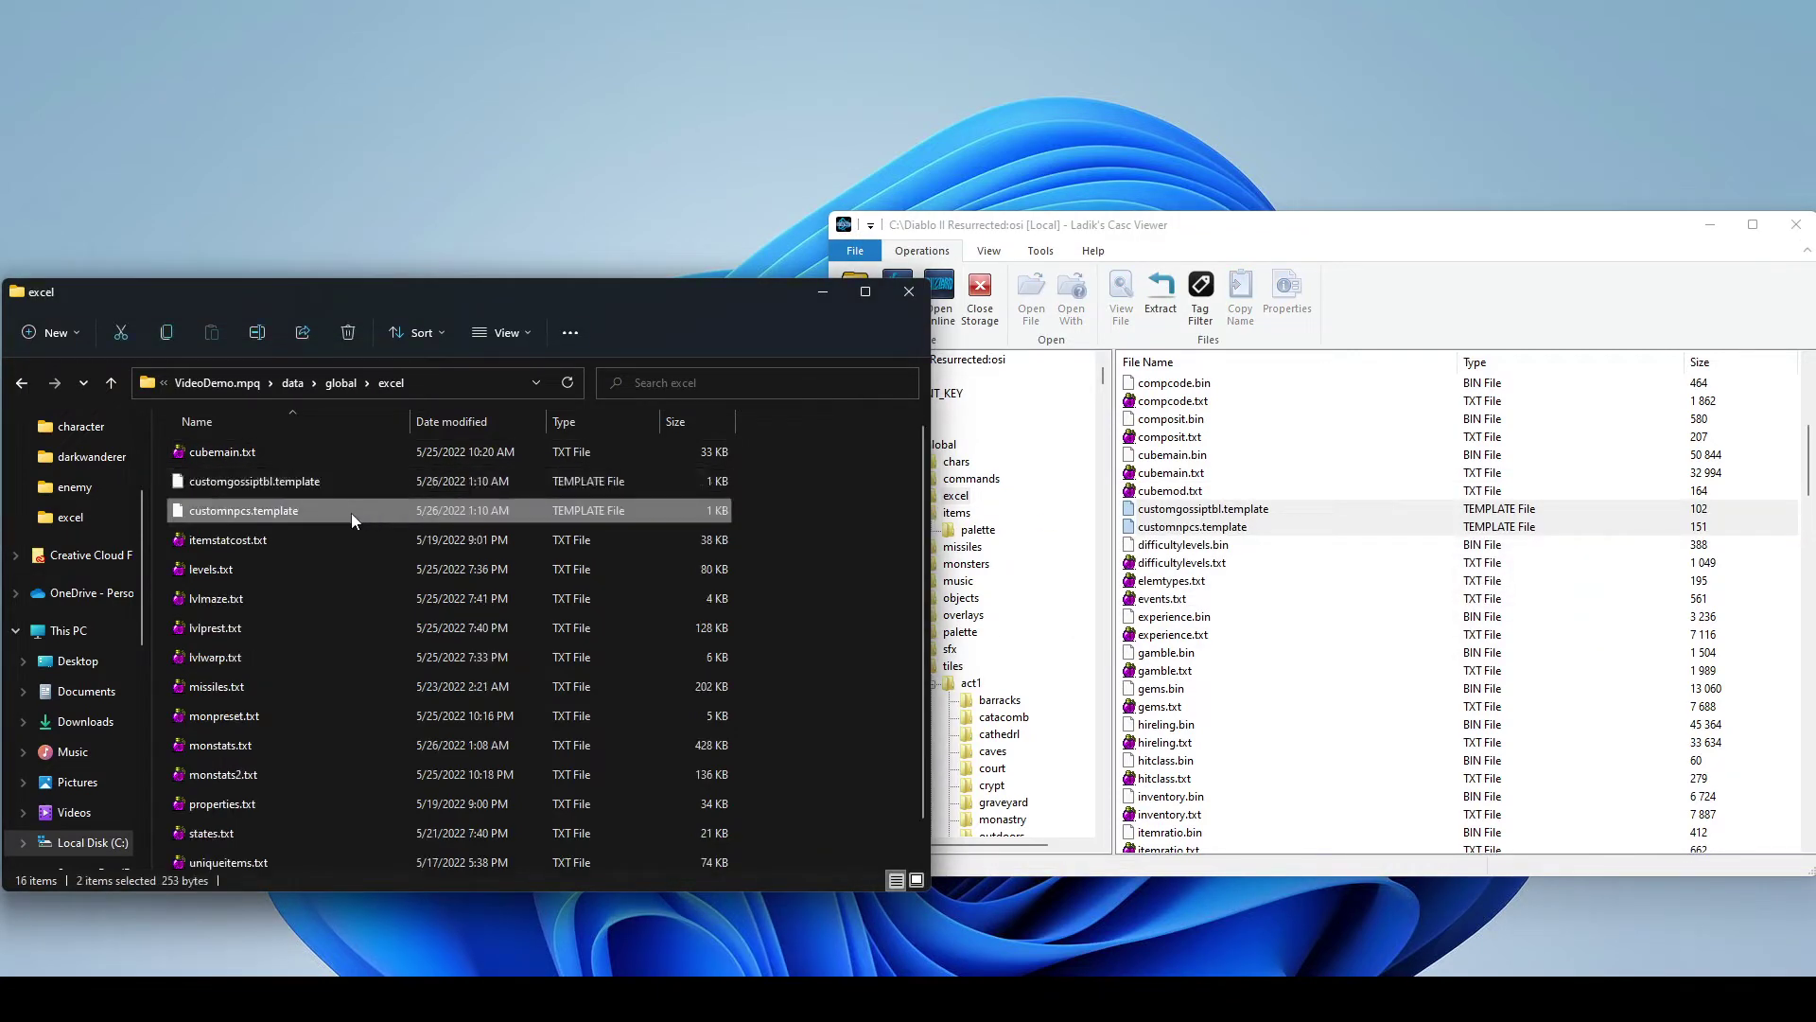
{"action": "right_click", "coordinate": [304, 504]}
{"action": "left_click", "coordinate": [352, 935]}
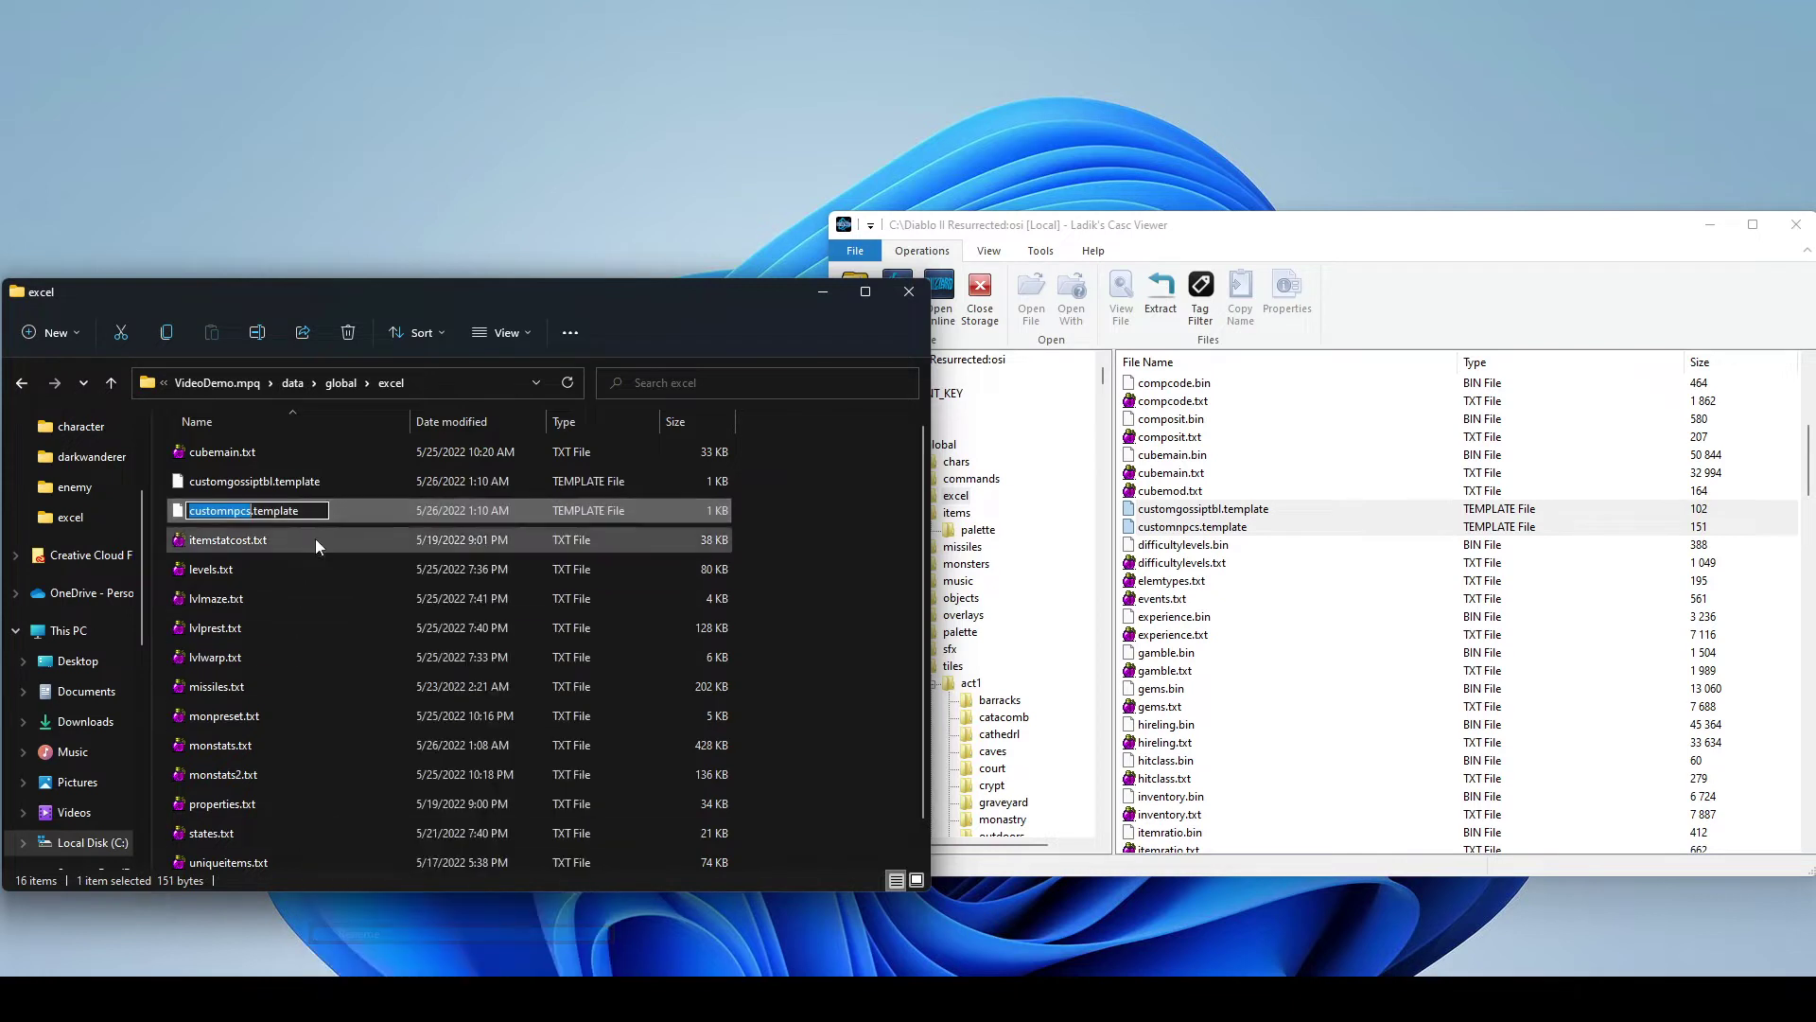
{"action": "left_click_drag", "start_coordinate": [301, 512], "coordinate": [259, 514]}
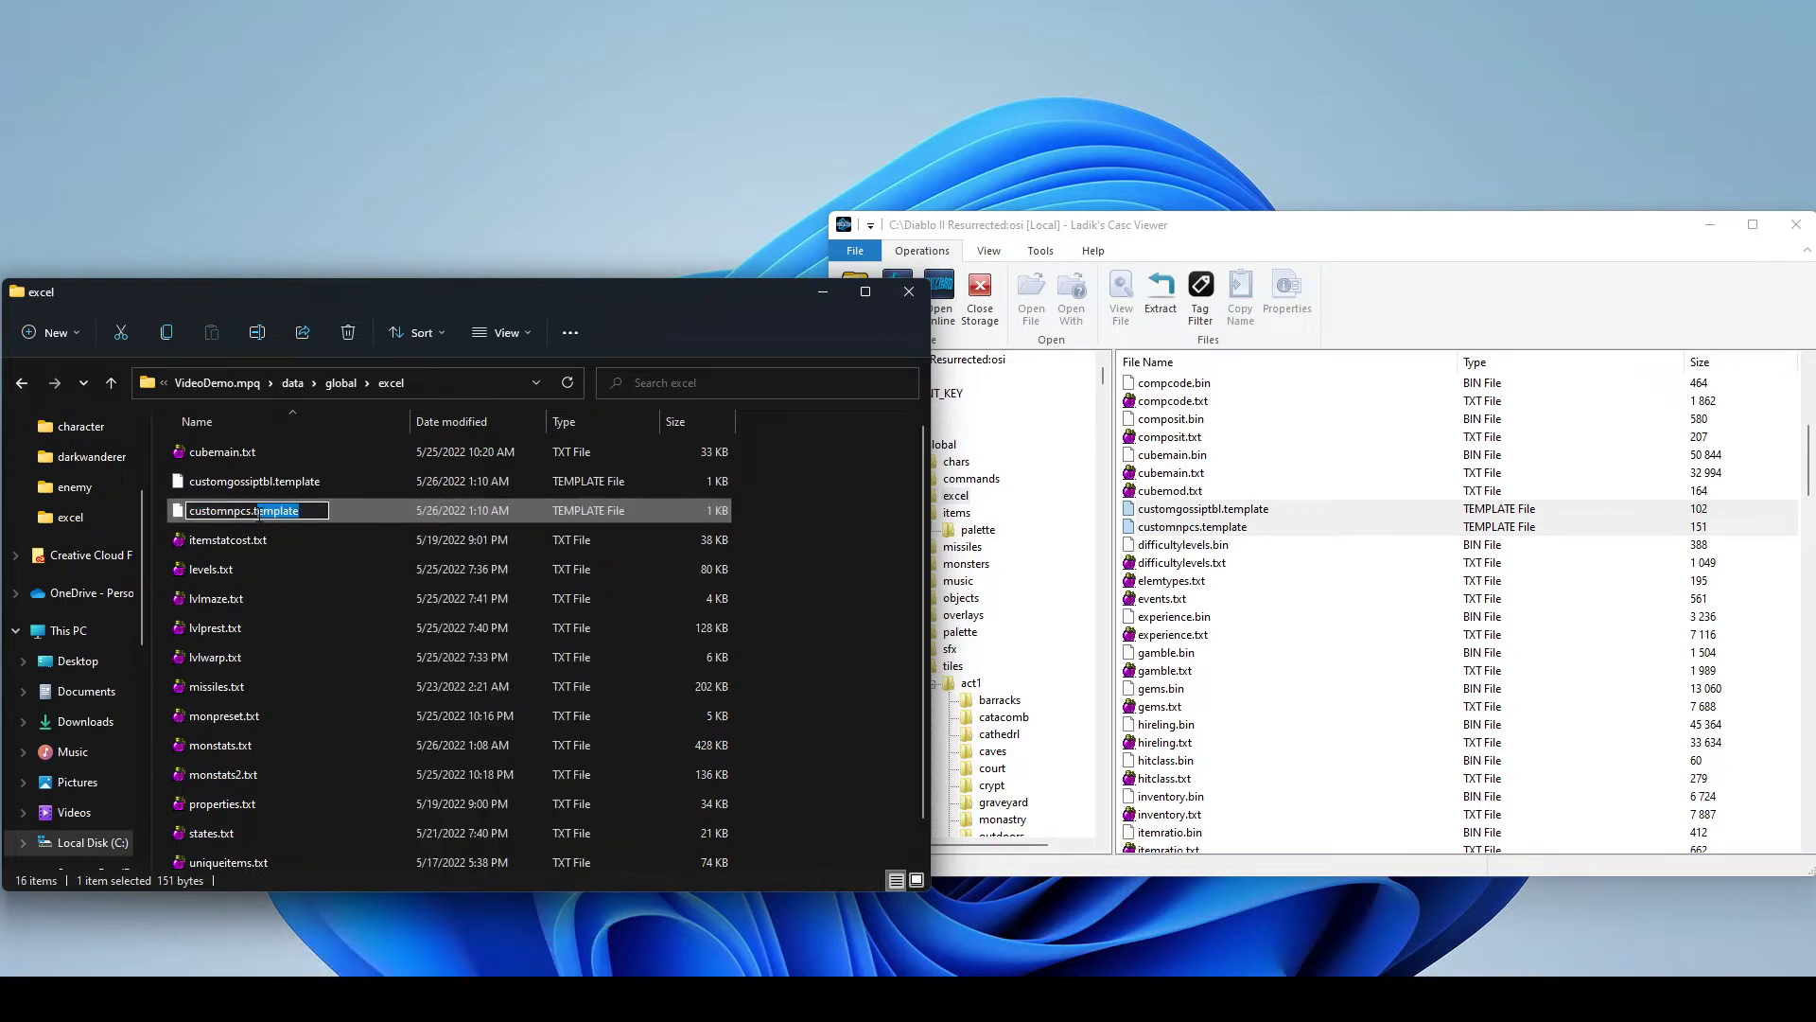
{"action": "type", "text": "xt"}
{"action": "key", "text": "Return"}
{"action": "key", "text": "Return"}
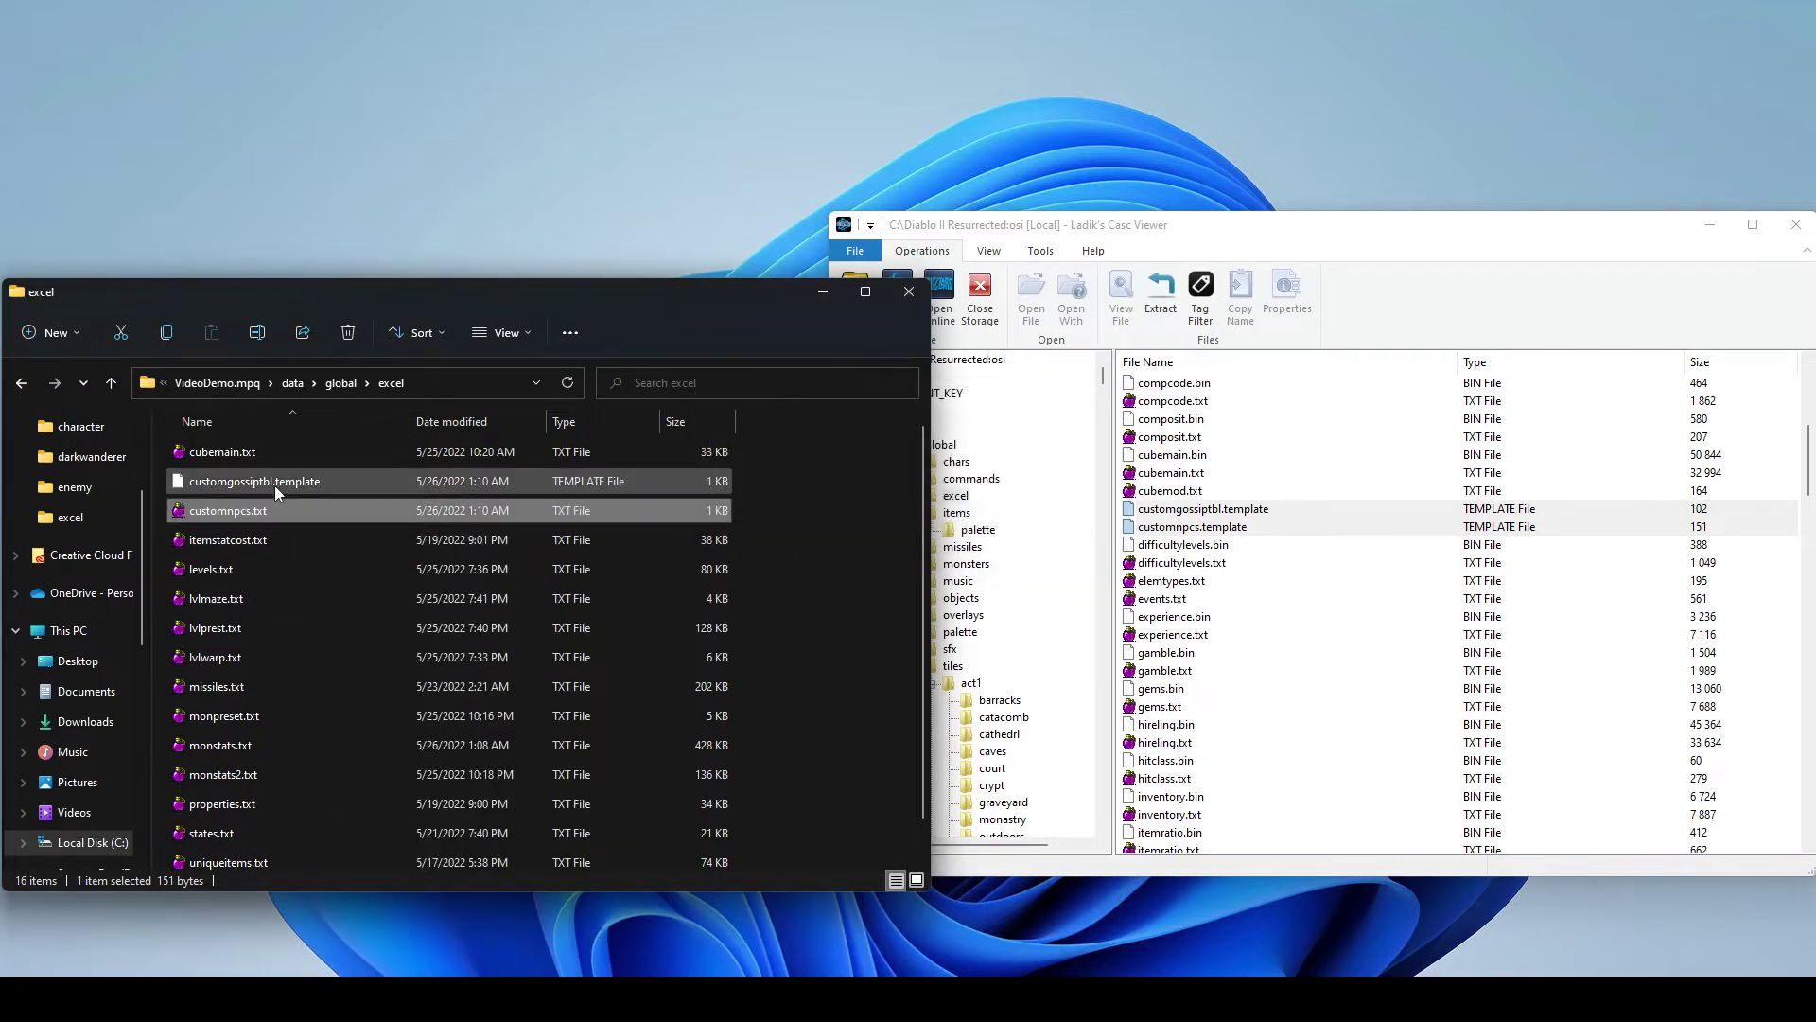
Step: Rename customgossiptbl.template to customgossiptbl.txt
{"action": "right_click", "coordinate": [308, 486]}
{"action": "left_click", "coordinate": [389, 930]}
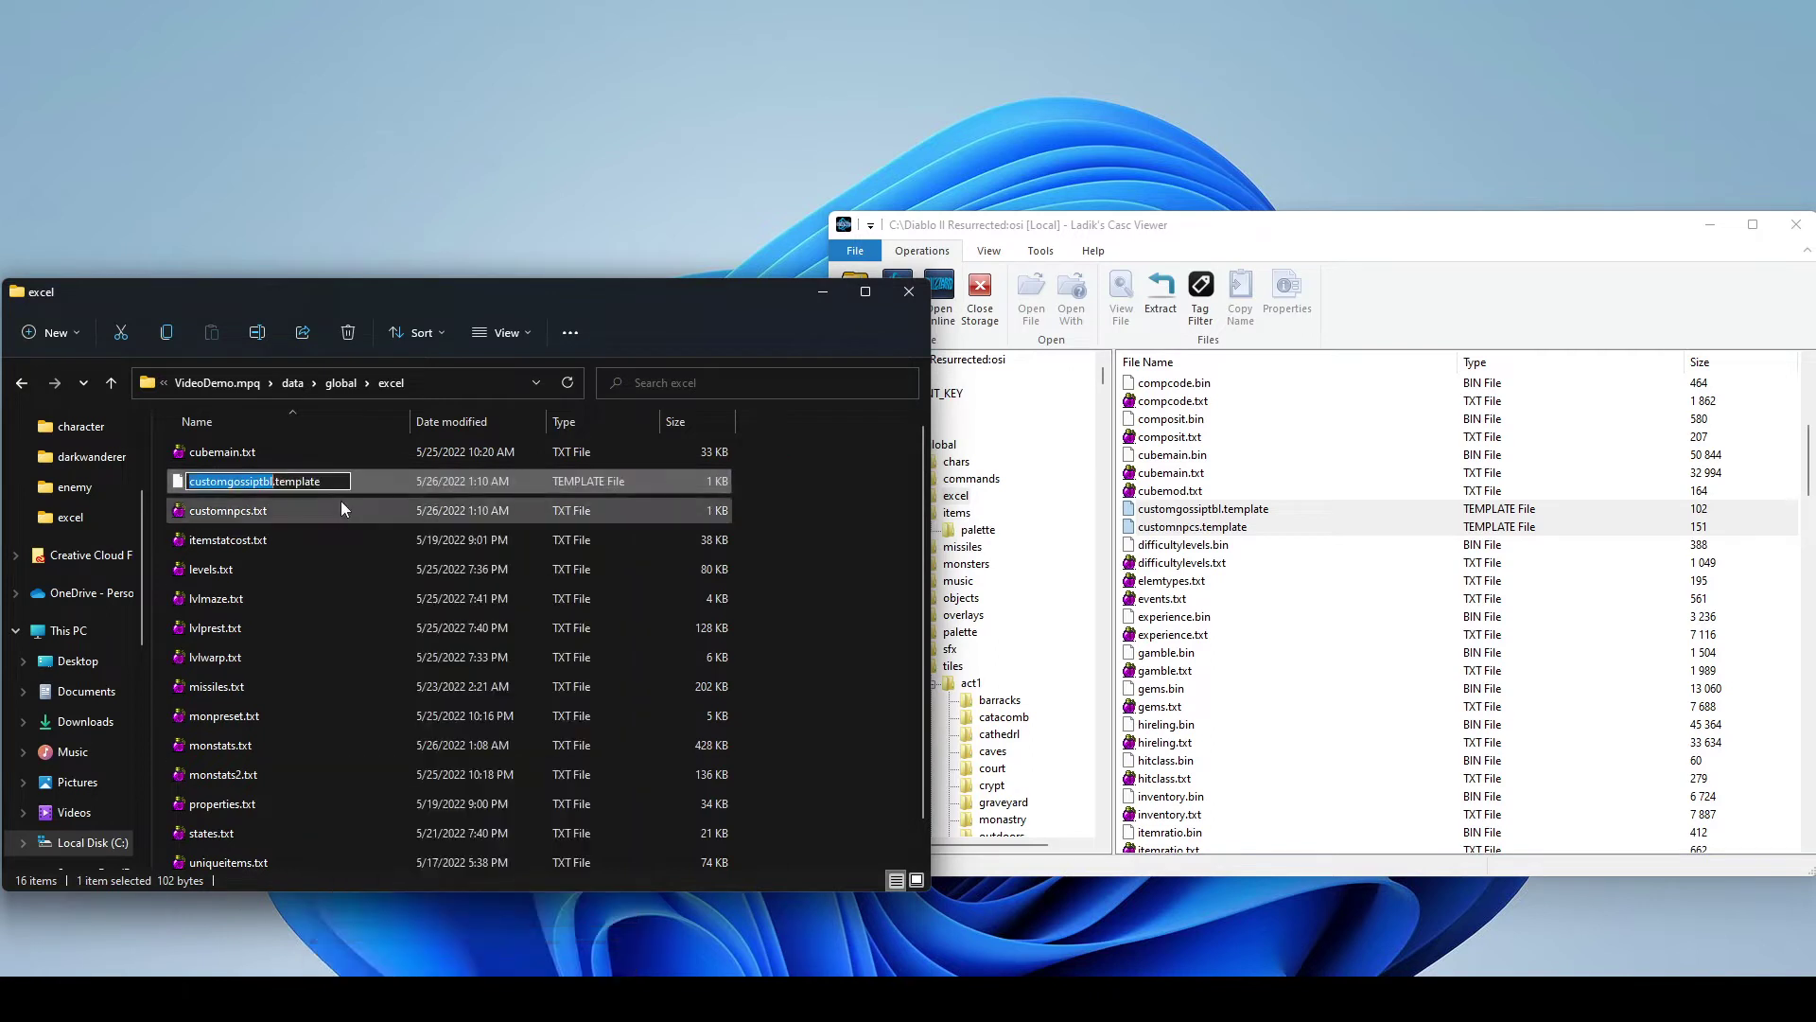
{"action": "left_click_drag", "start_coordinate": [321, 481], "coordinate": [277, 484]}
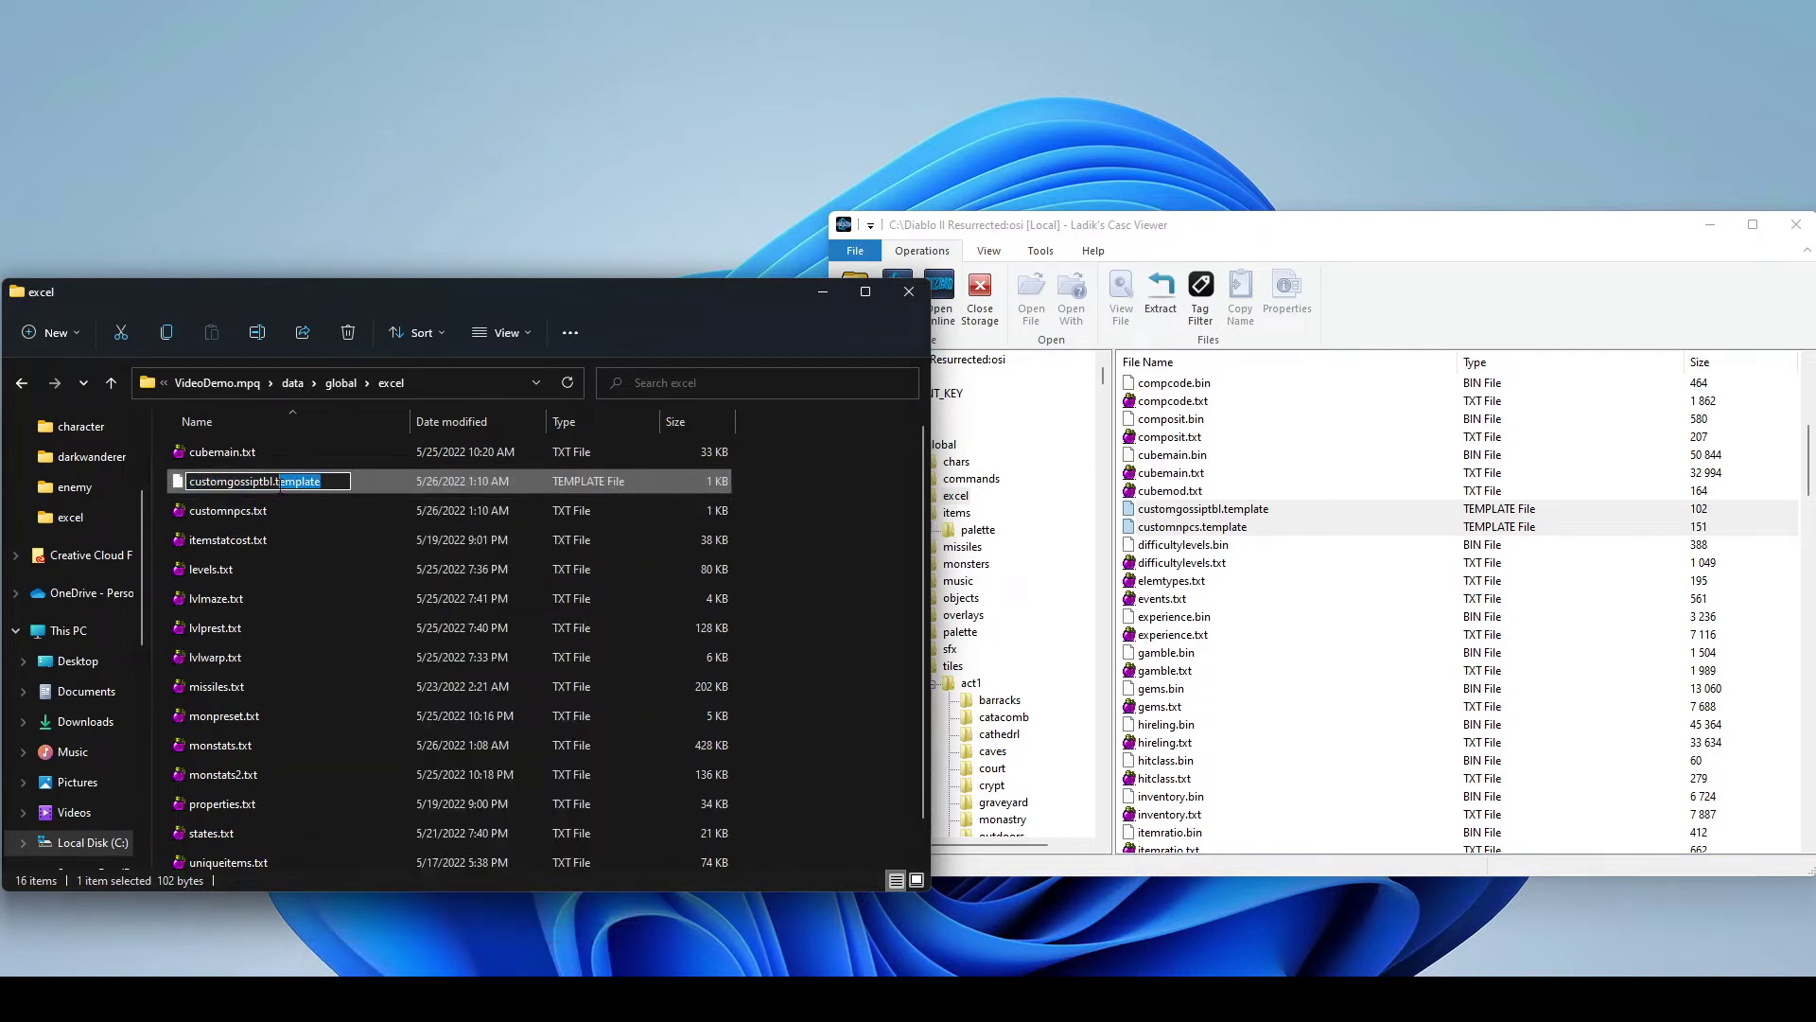
{"action": "type", "text": "xt"}
{"action": "key", "text": "Return"}
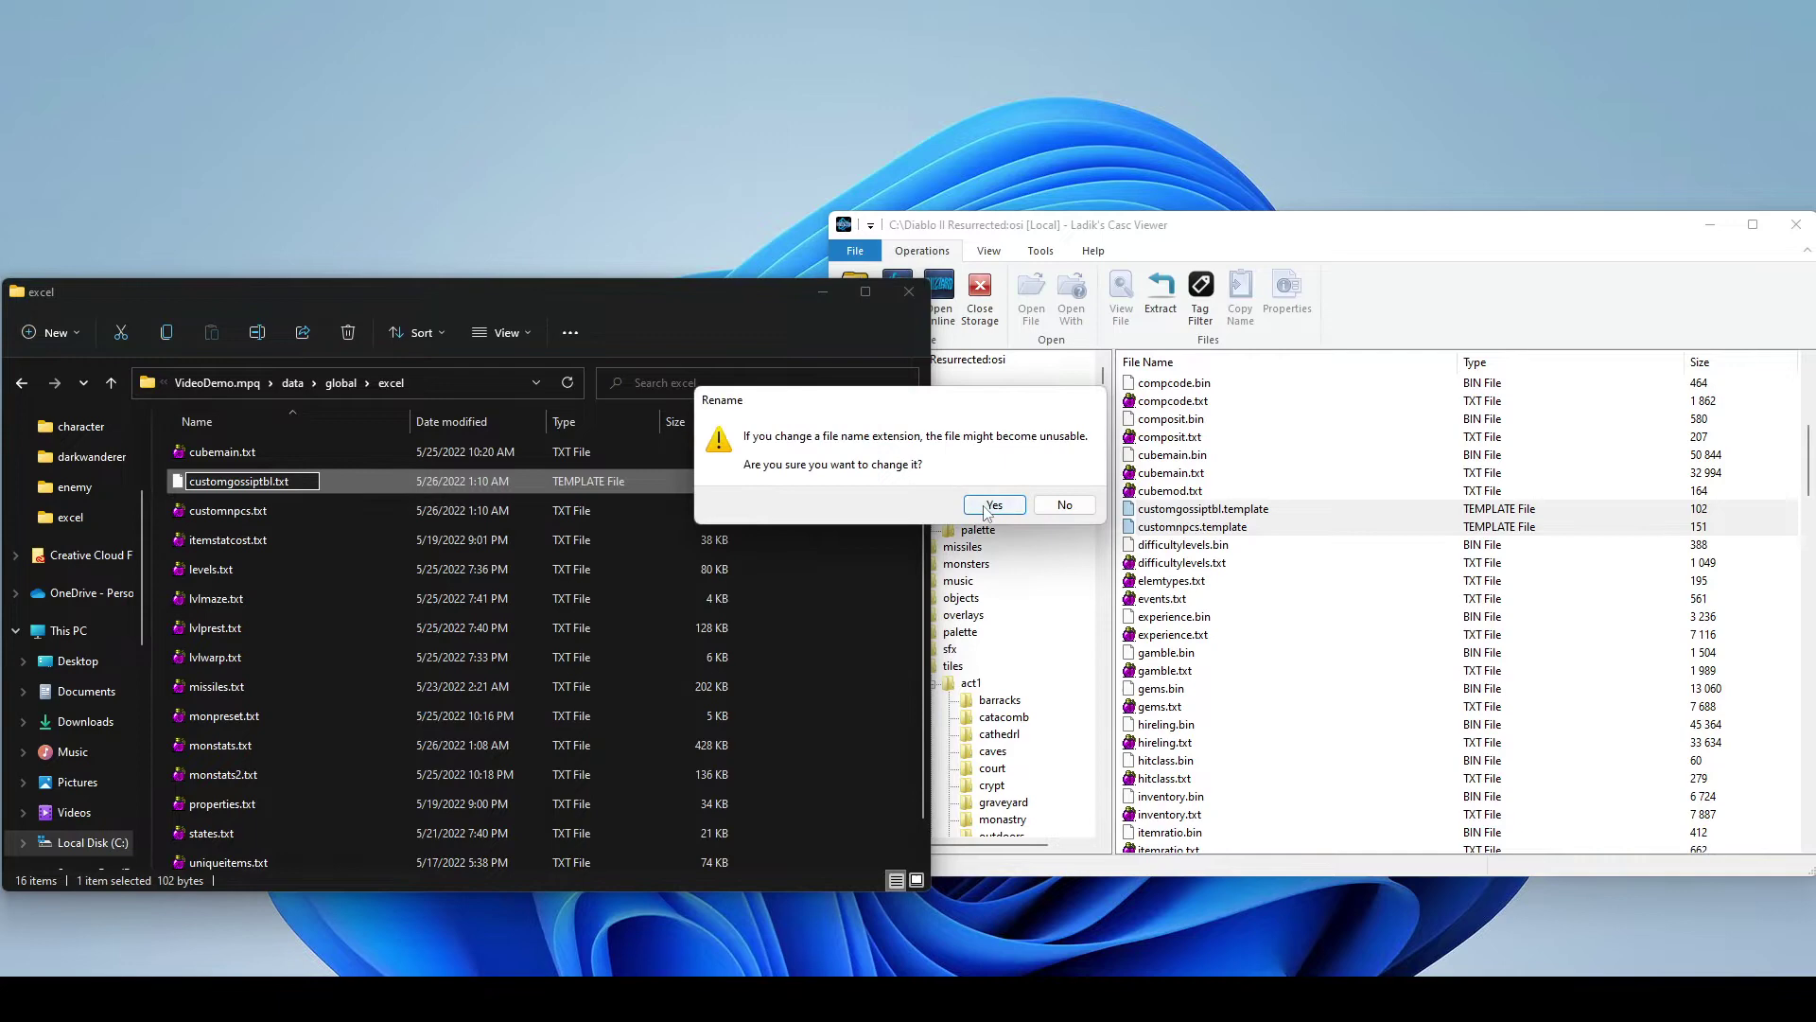
Step: Accept the extension change, open customnpcs.txt, and widen column A until kashya shows fully
{"action": "left_click", "coordinate": [993, 504]}
{"action": "double_click", "coordinate": [274, 507]}
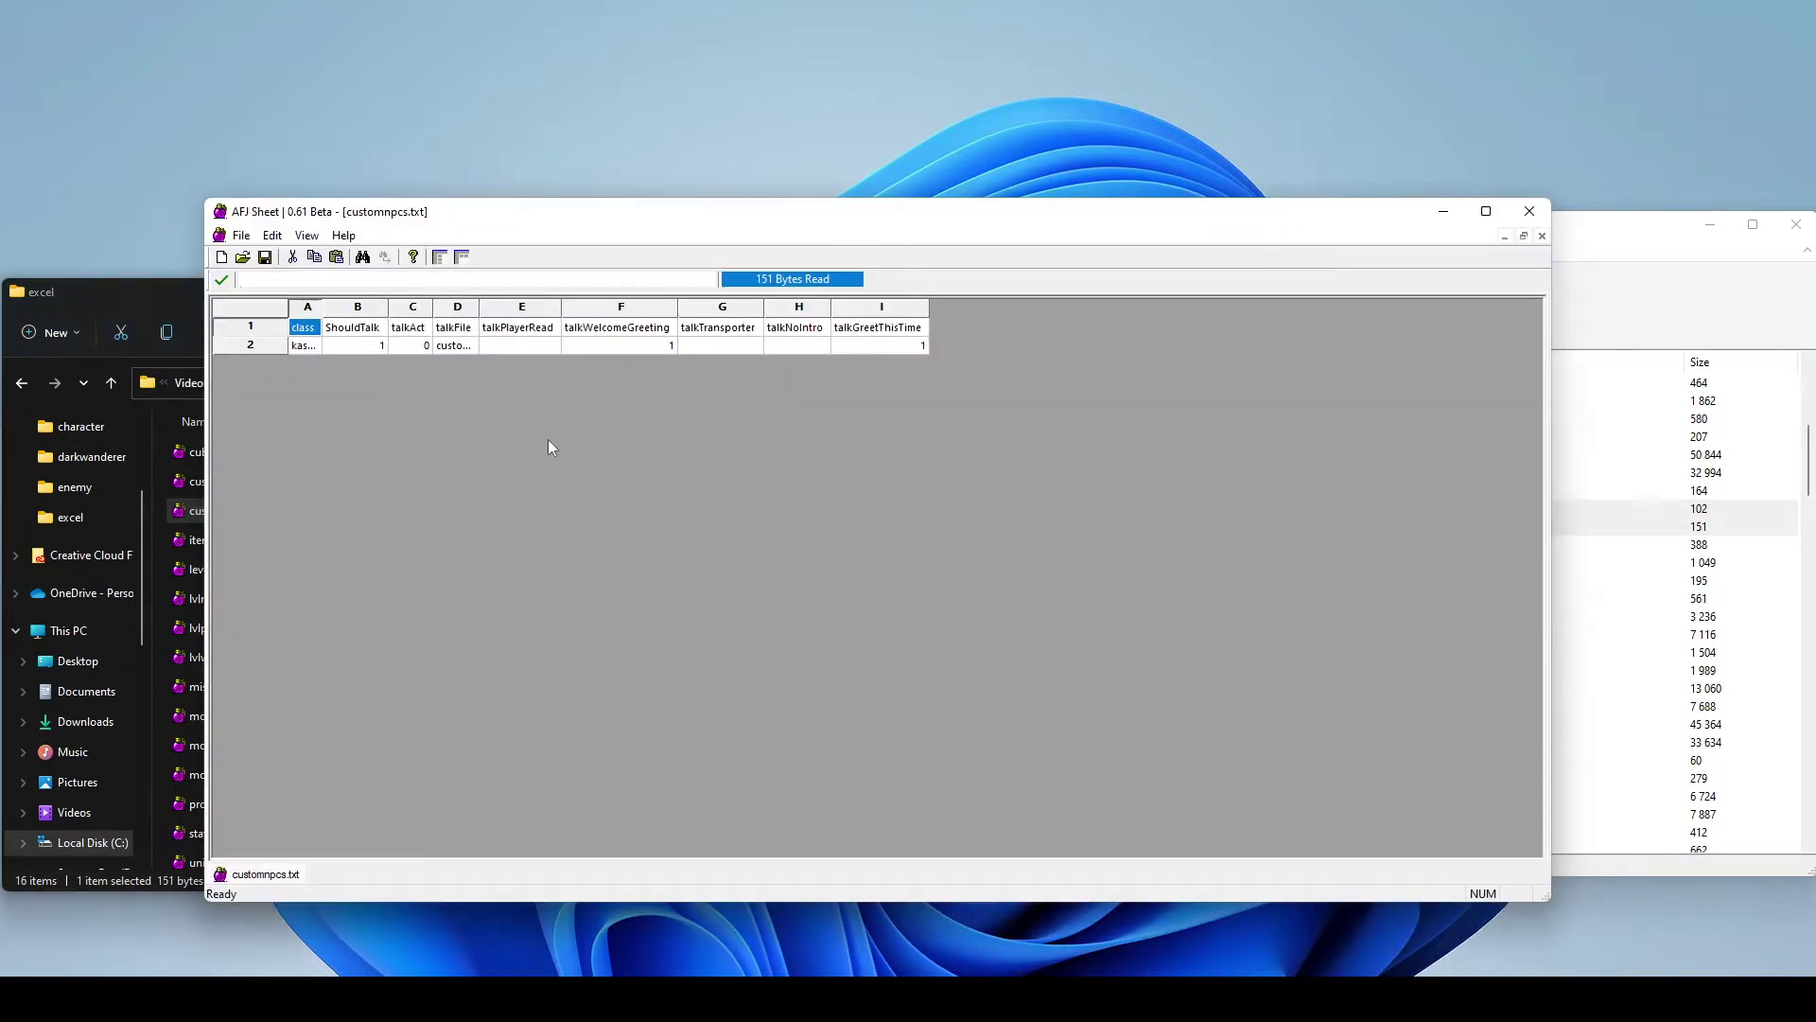
{"action": "left_click_drag", "start_coordinate": [501, 216], "coordinate": [700, 199]}
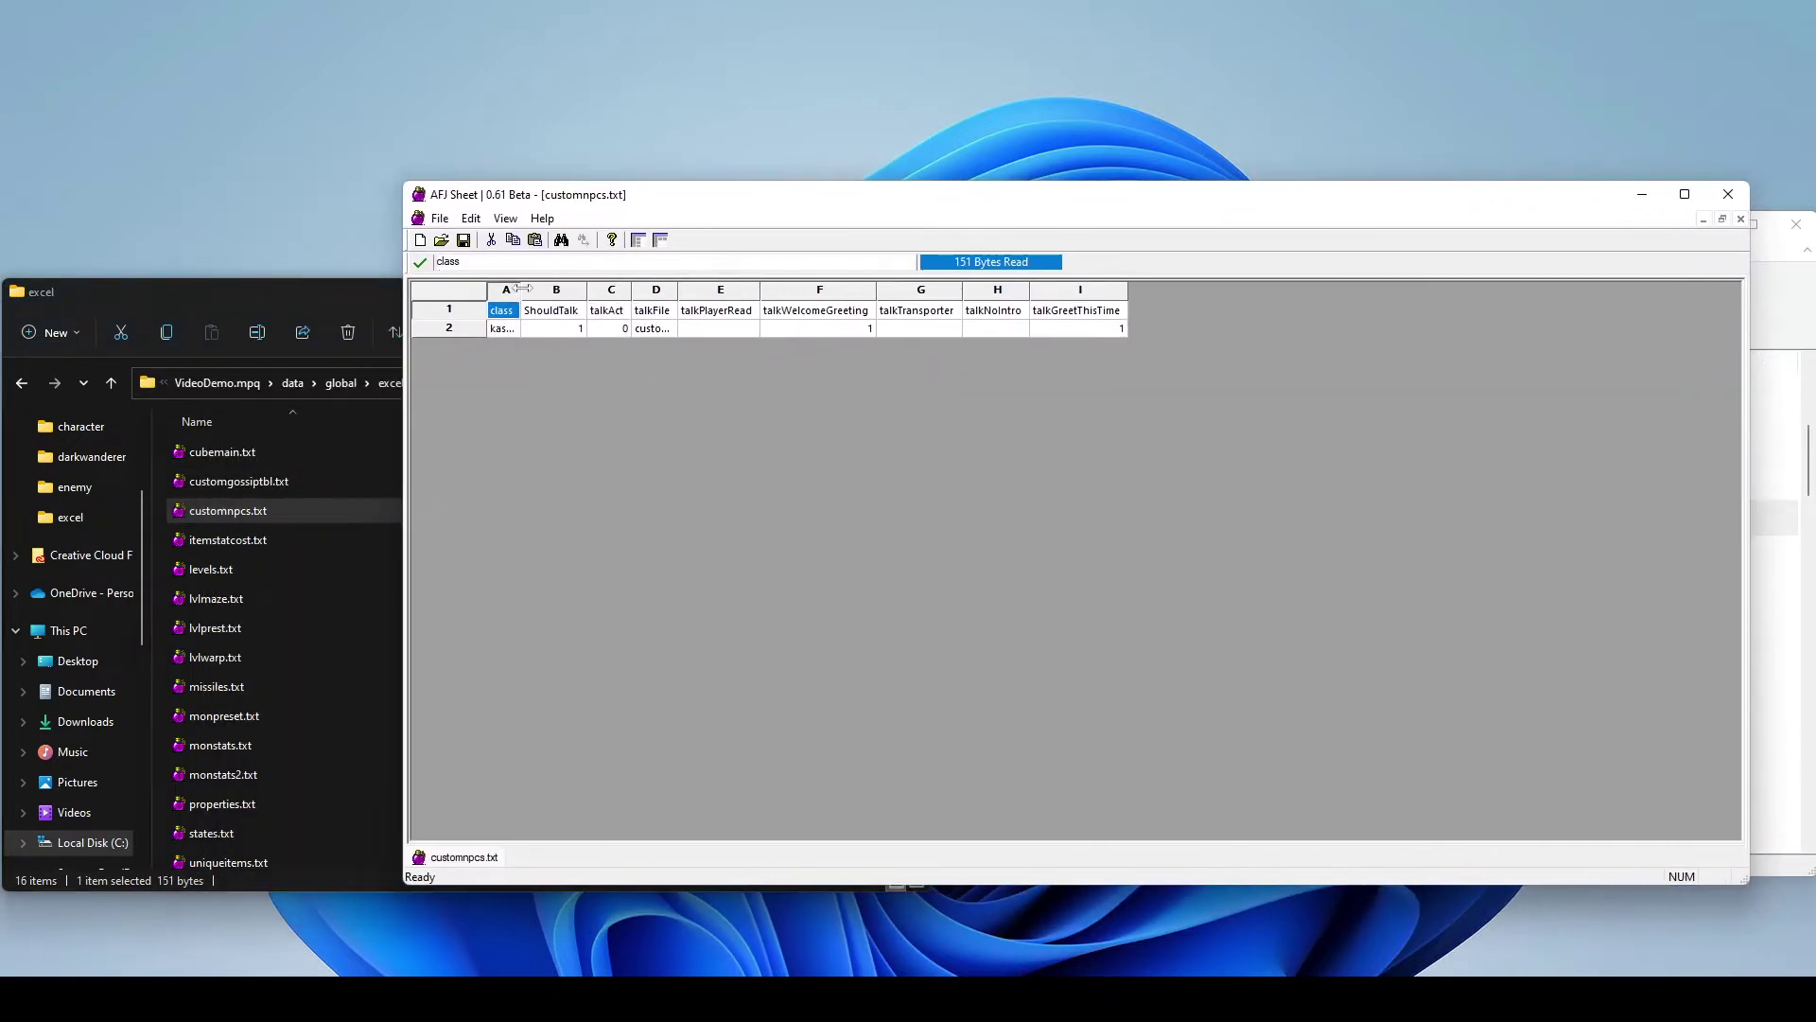
{"action": "left_click_drag", "start_coordinate": [521, 289], "coordinate": [619, 290]}
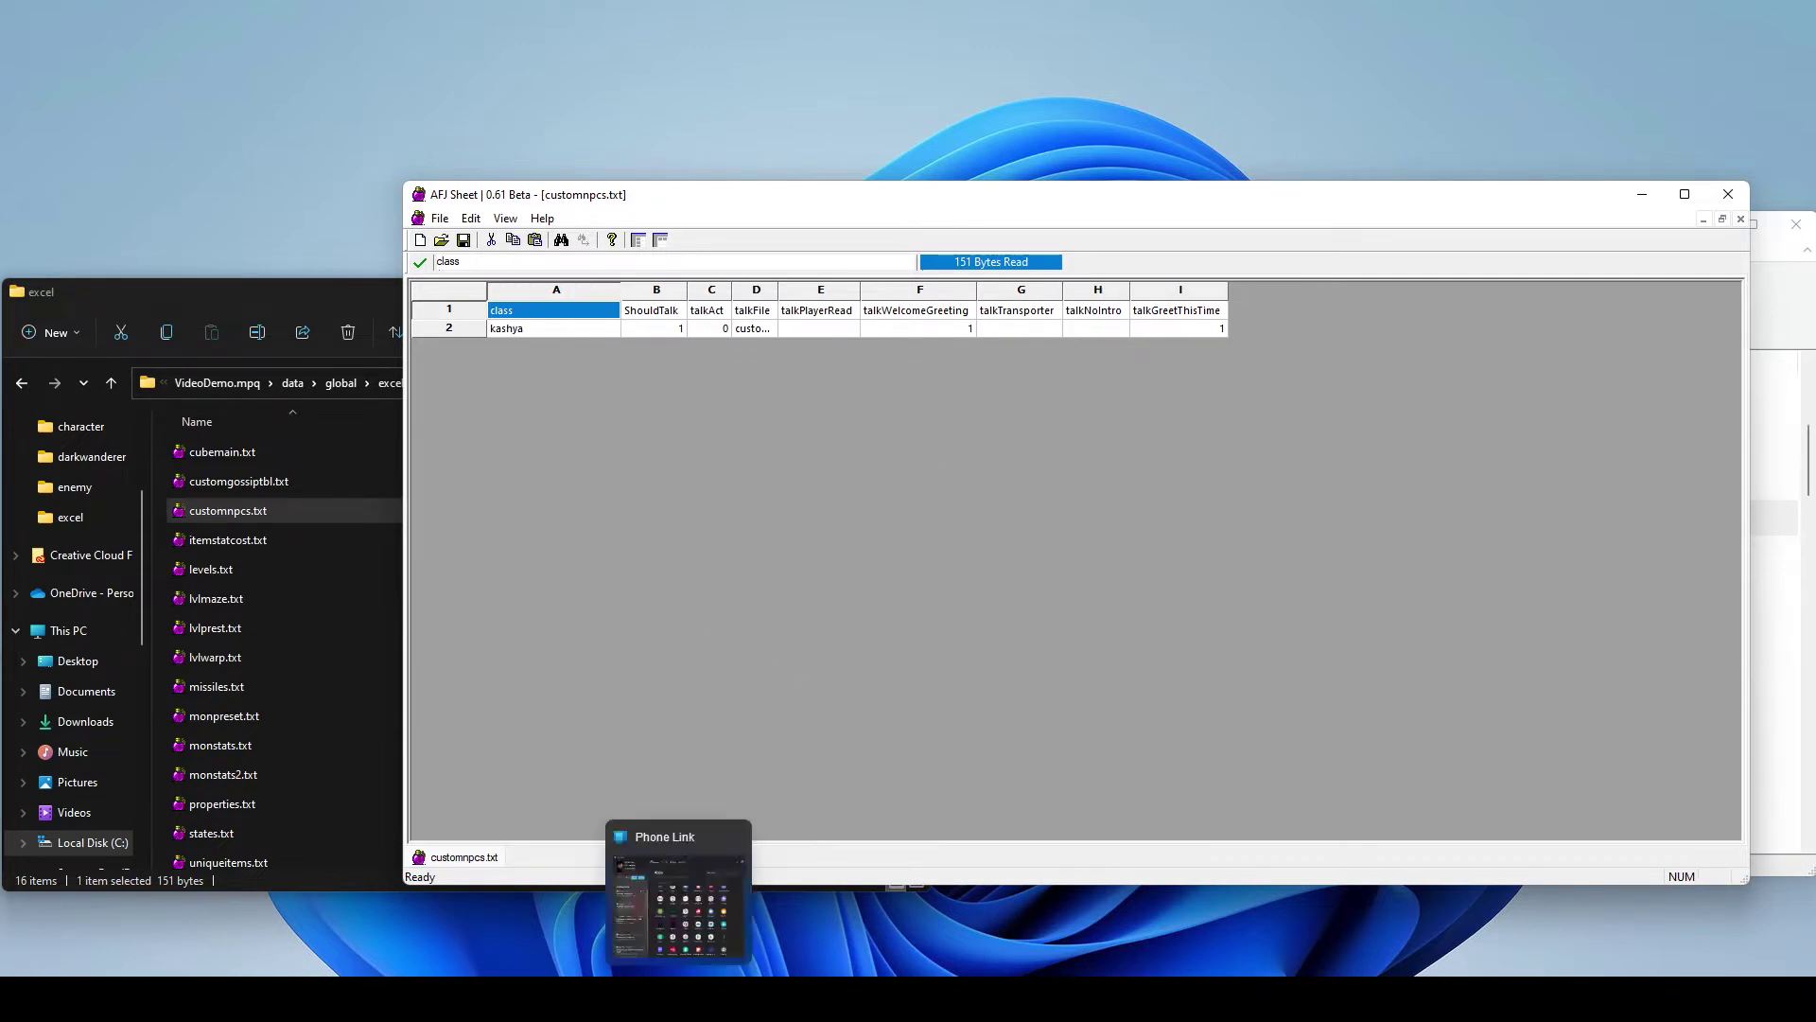
{"action": "mouse_move", "coordinate": [636, 998]}
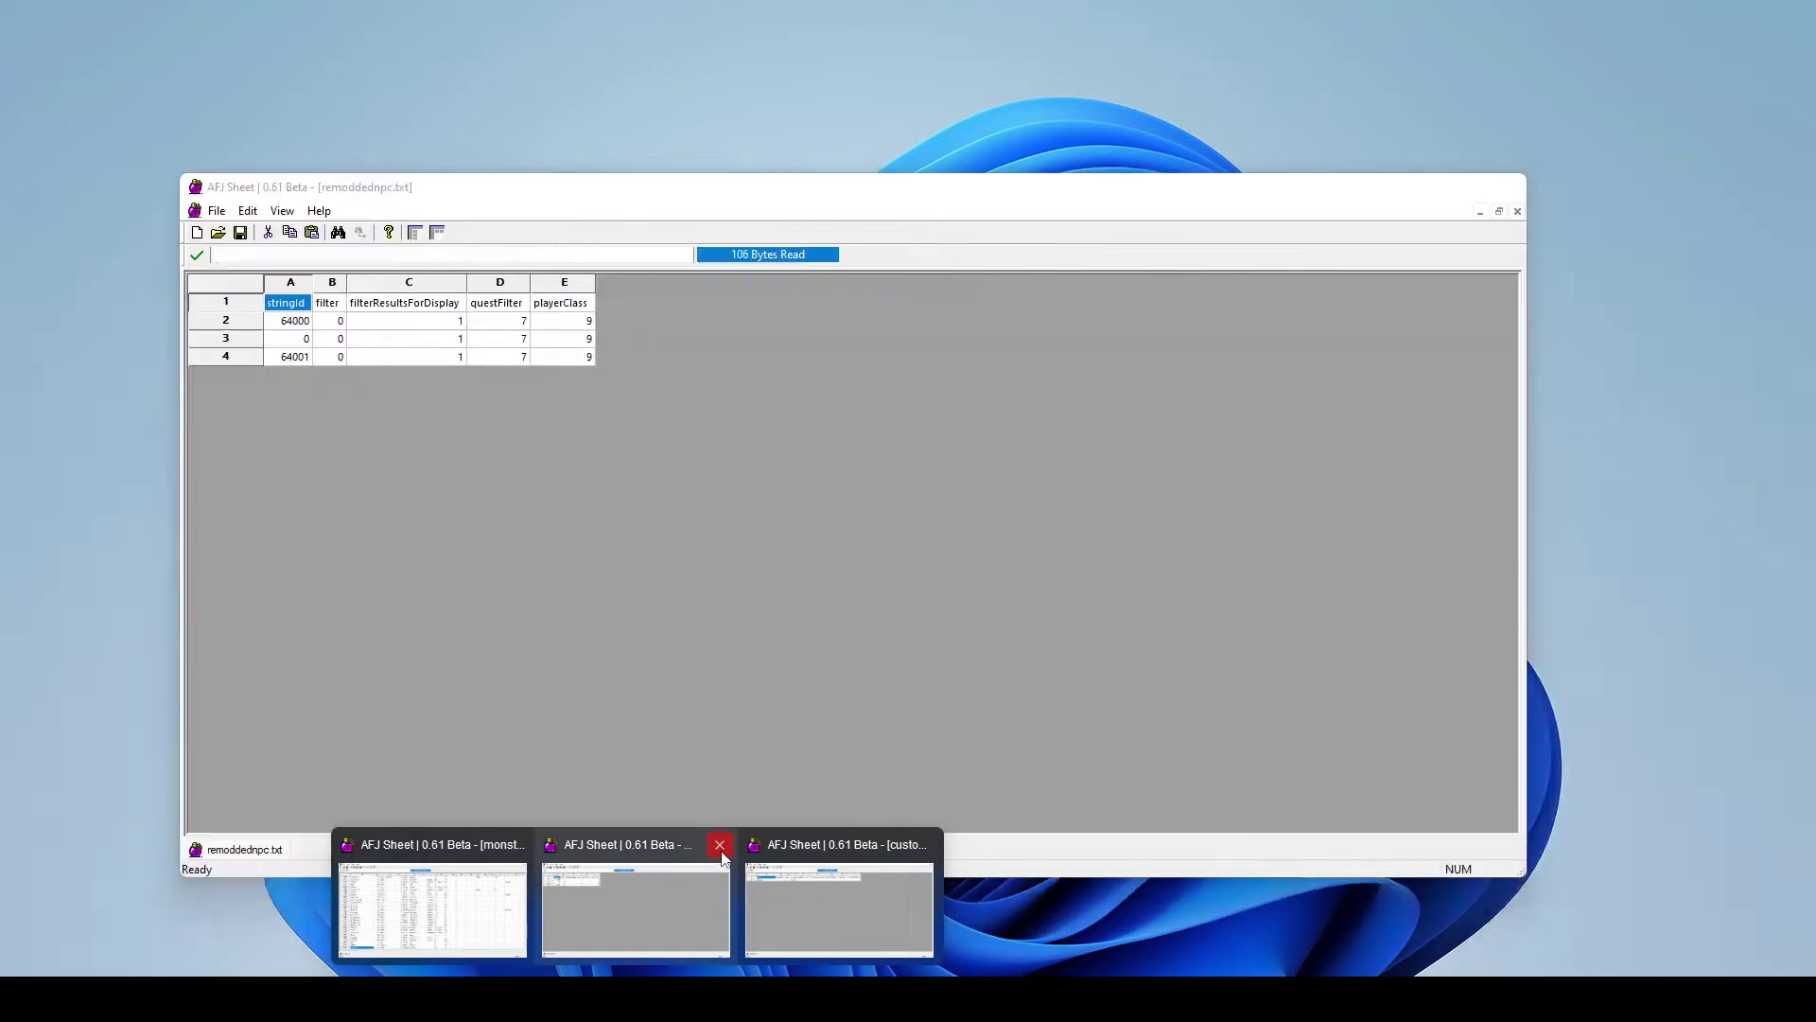
{"action": "left_click", "coordinate": [719, 844]}
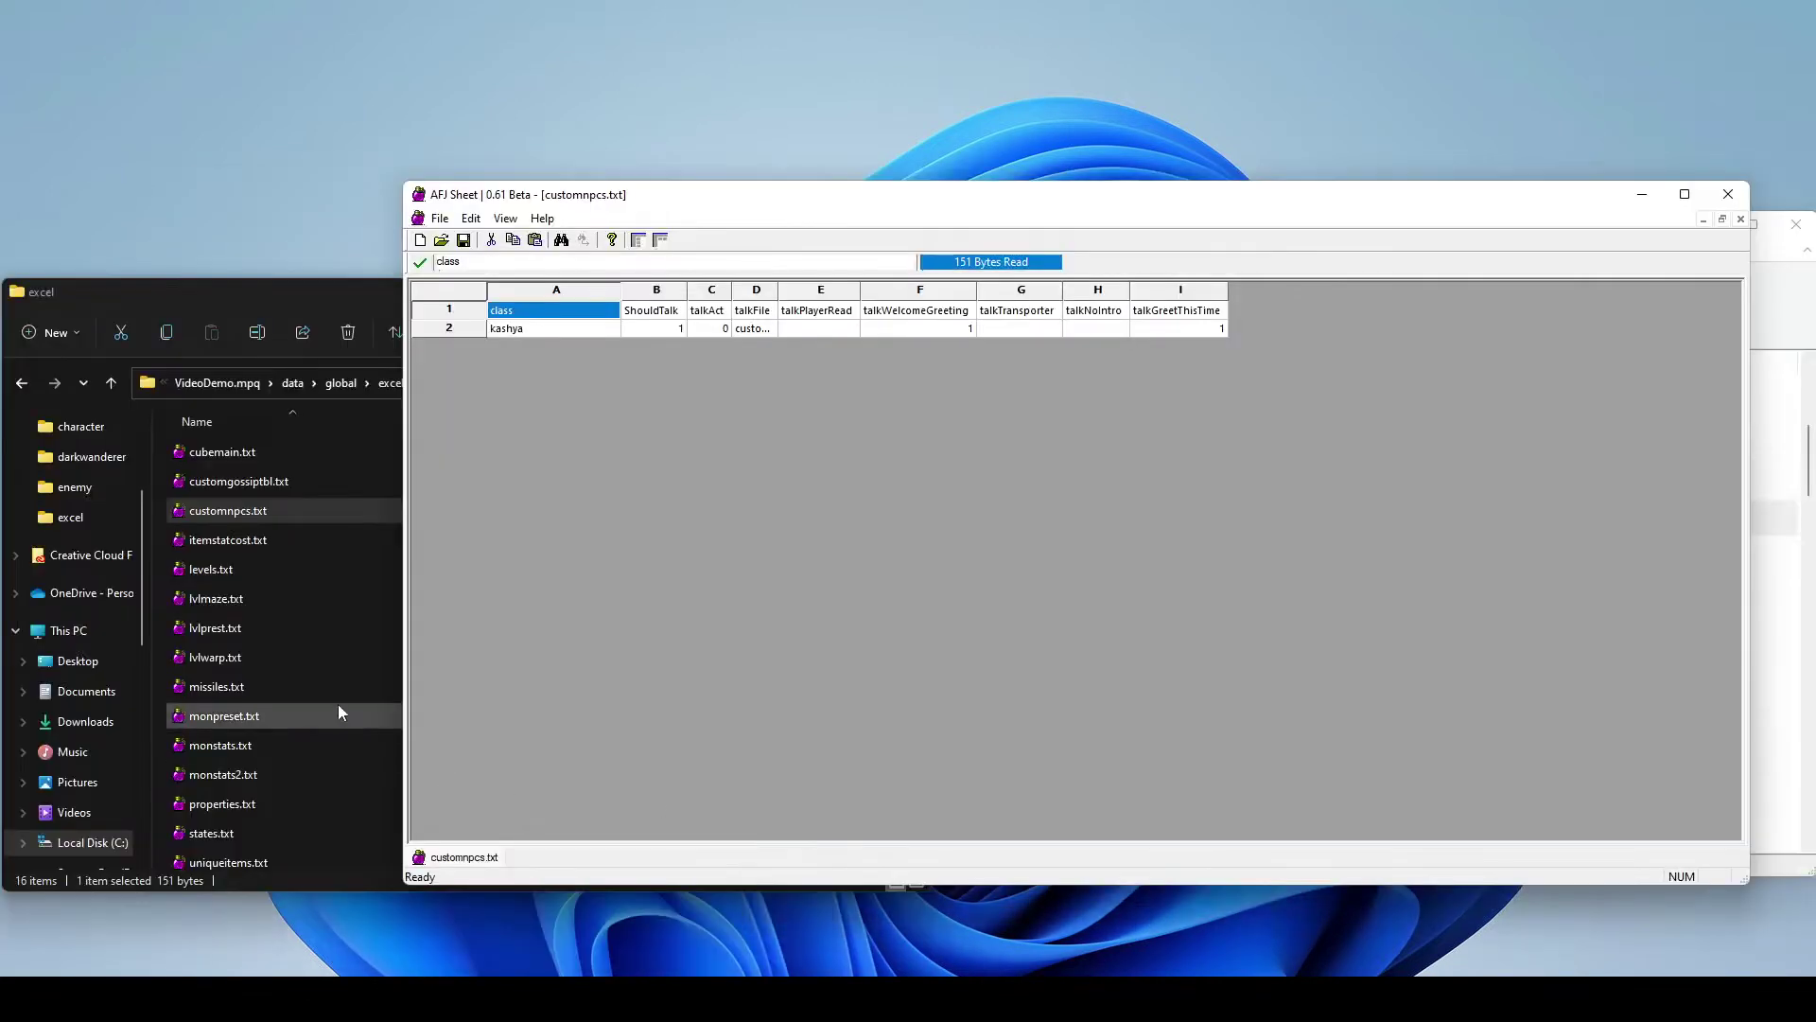
{"action": "left_click", "coordinate": [270, 695]}
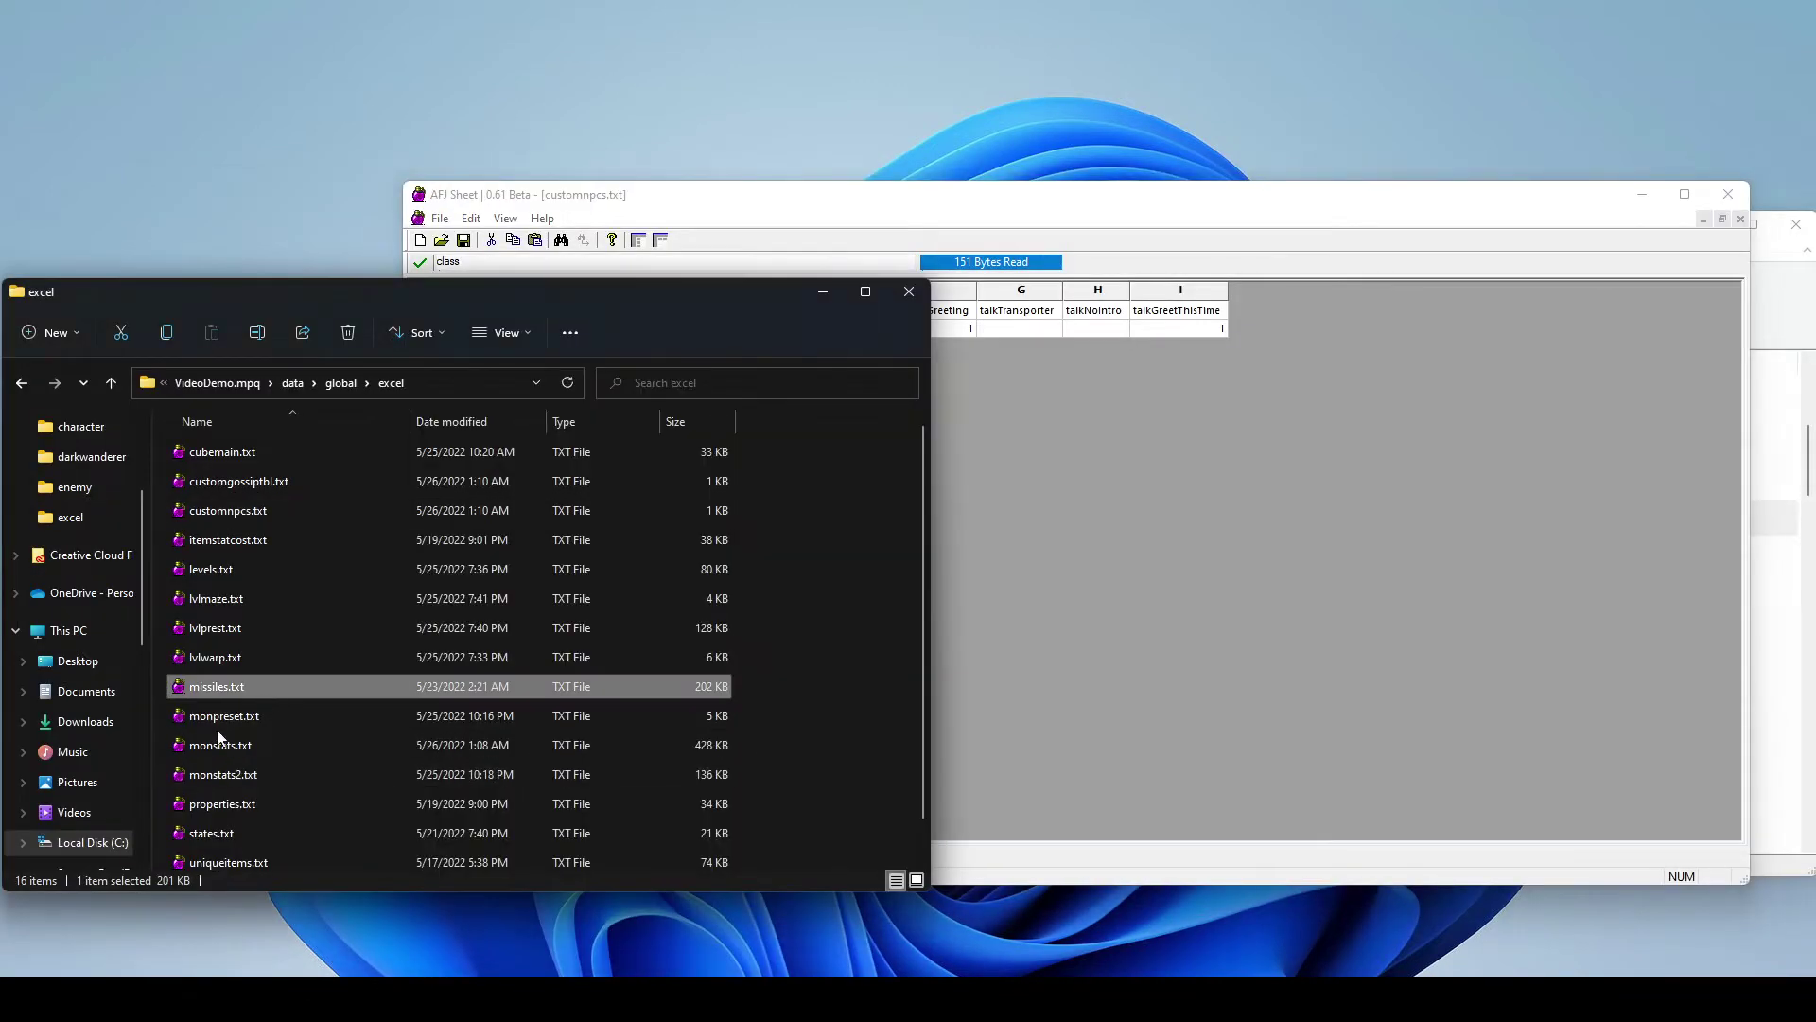
Step: Open monstats.txt, widen the Id column, and freeze the header above npcdemo in A742
{"action": "left_click", "coordinate": [210, 751]}
{"action": "double_click", "coordinate": [210, 751]}
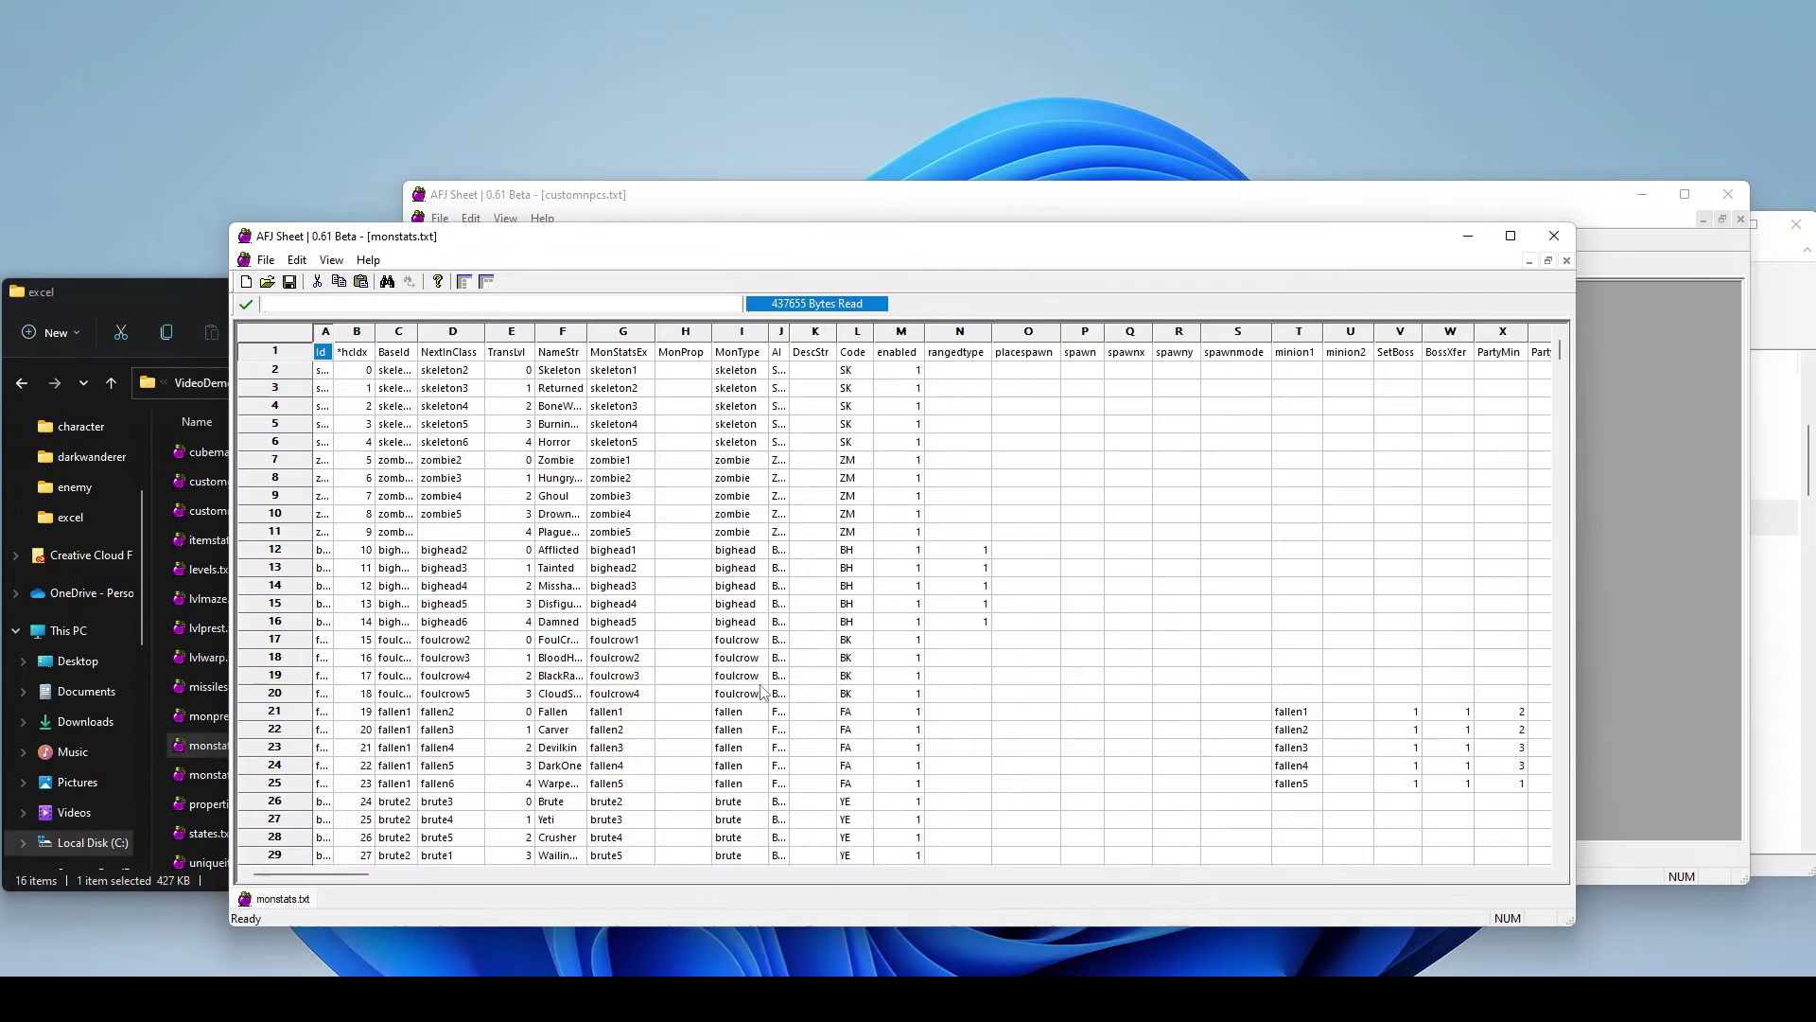
{"action": "left_click_drag", "start_coordinate": [333, 333], "coordinate": [512, 333]}
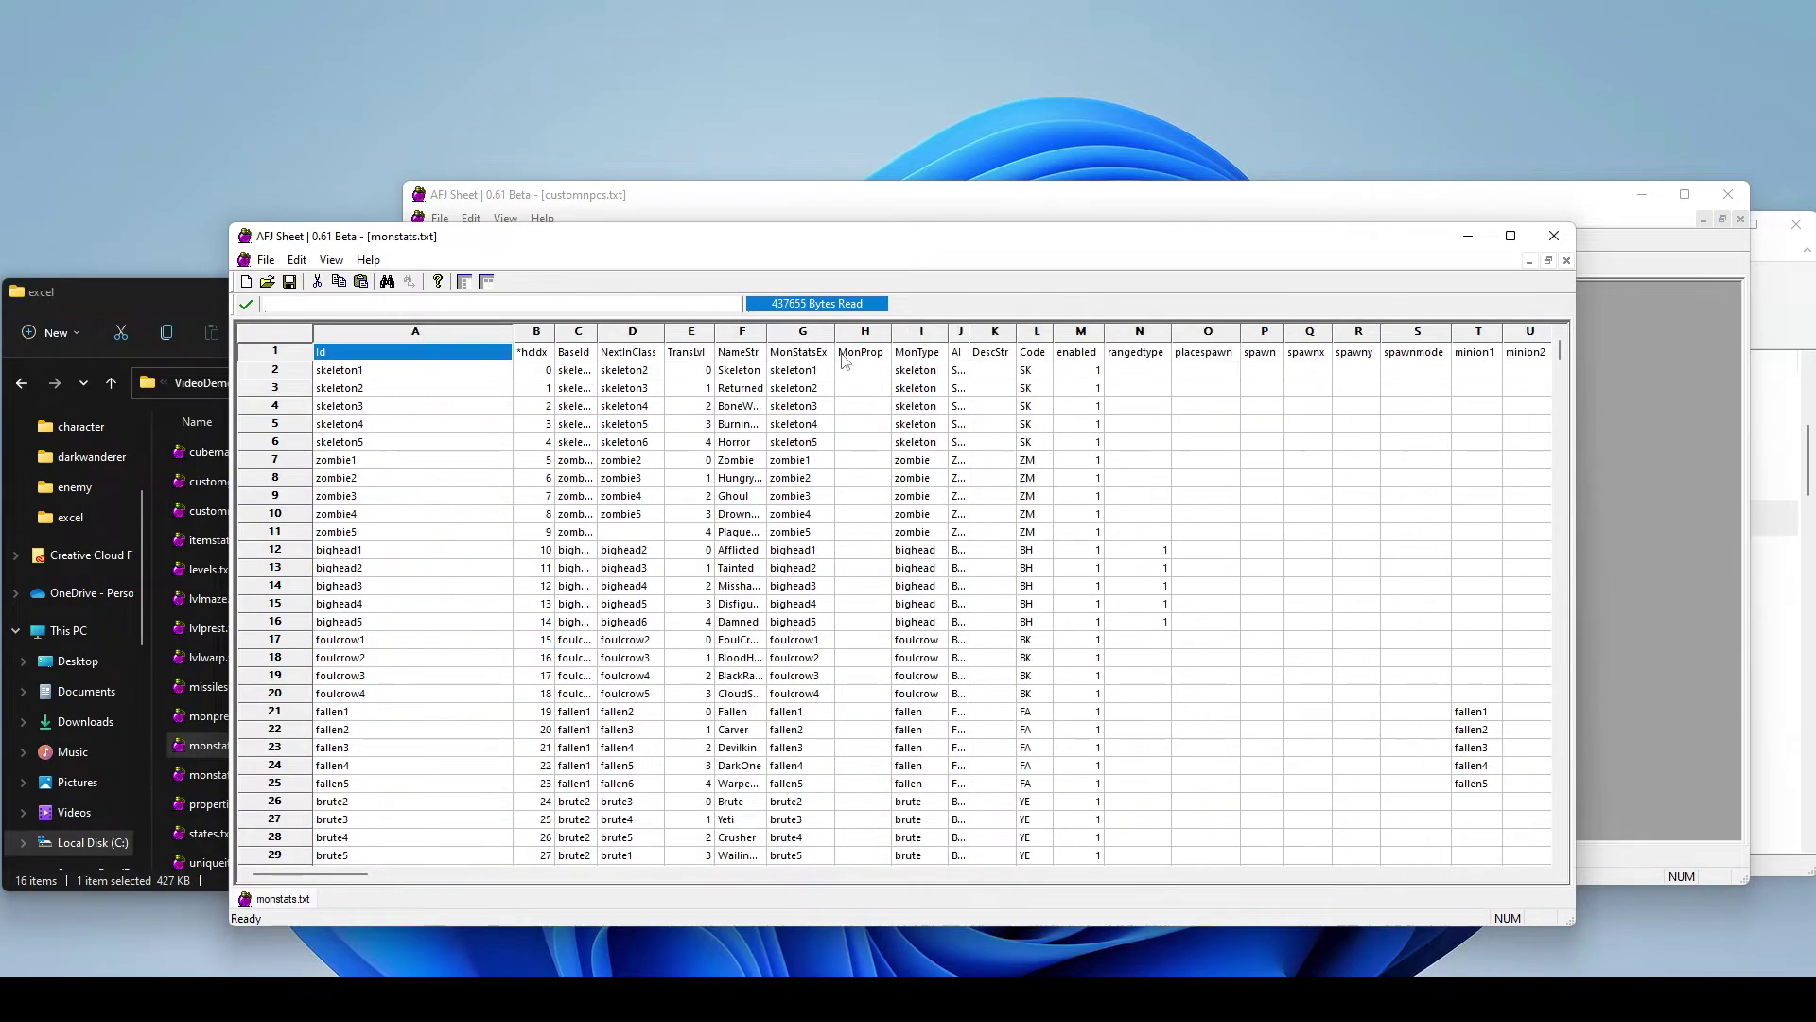
{"action": "left_click_drag", "start_coordinate": [1556, 355], "coordinate": [407, 848]}
{"action": "left_click", "coordinate": [404, 842]}
{"action": "left_click", "coordinate": [407, 854]}
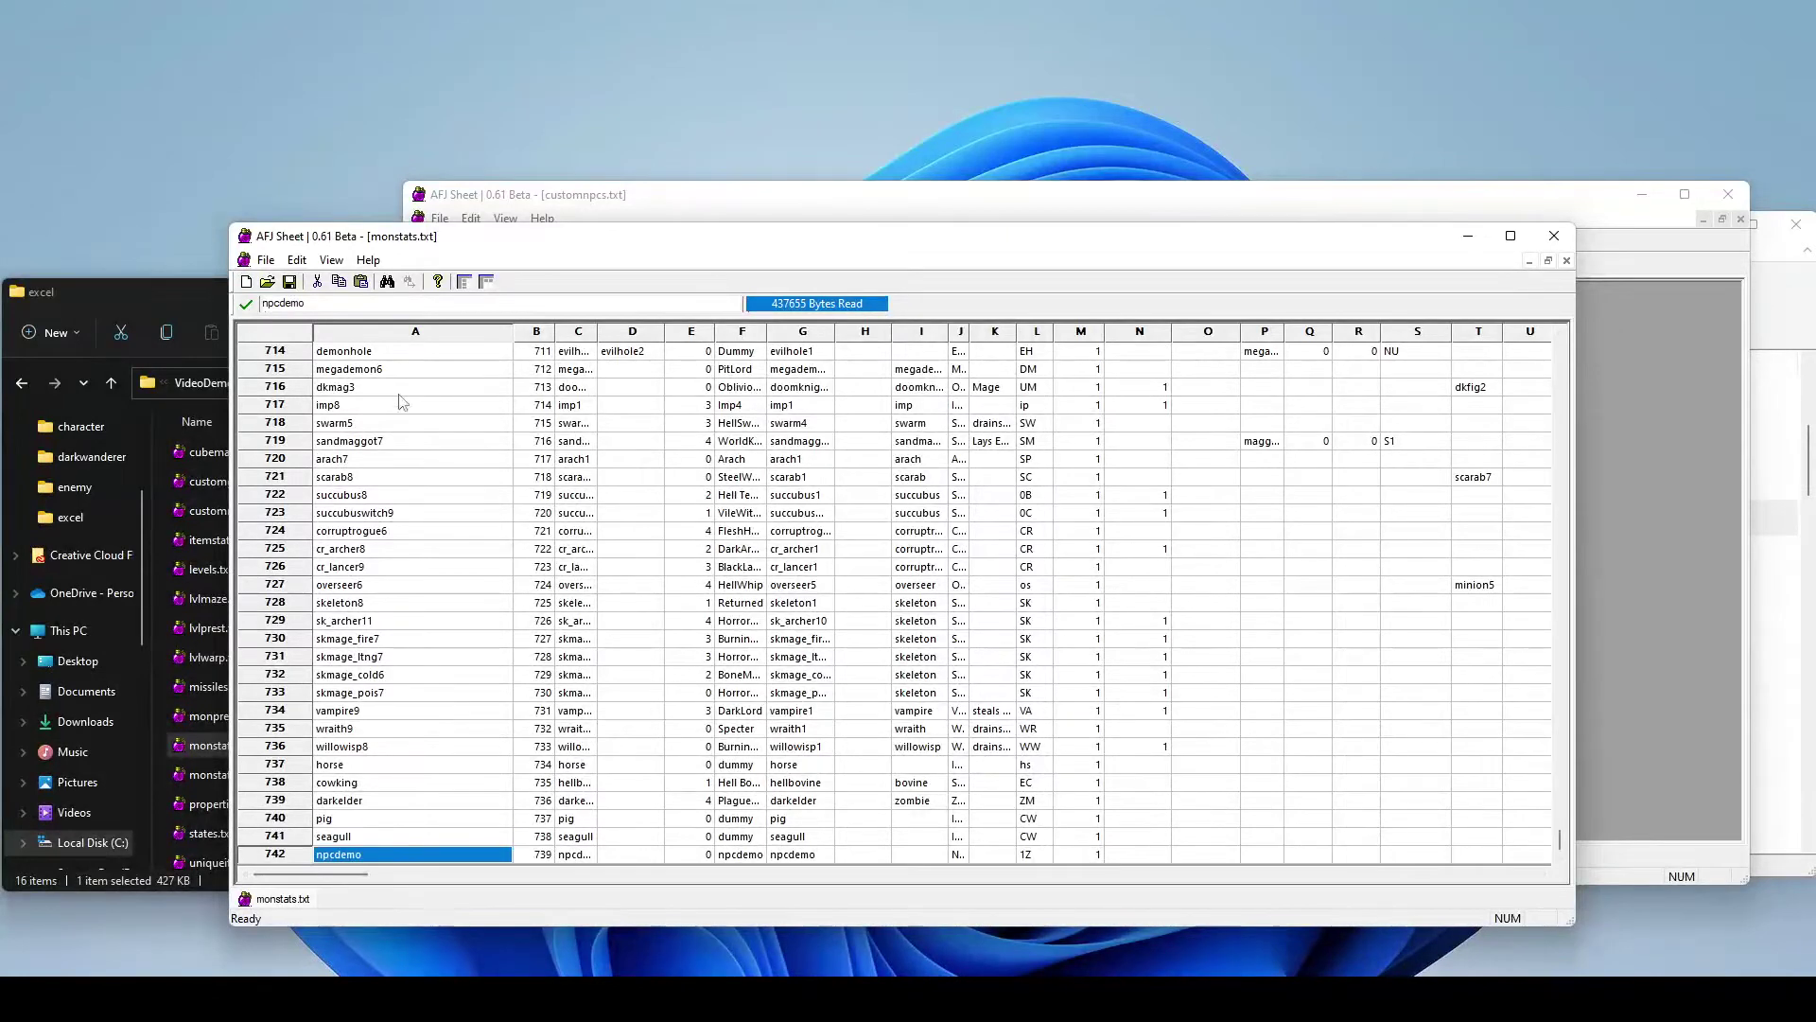
{"action": "left_click", "coordinate": [486, 281]}
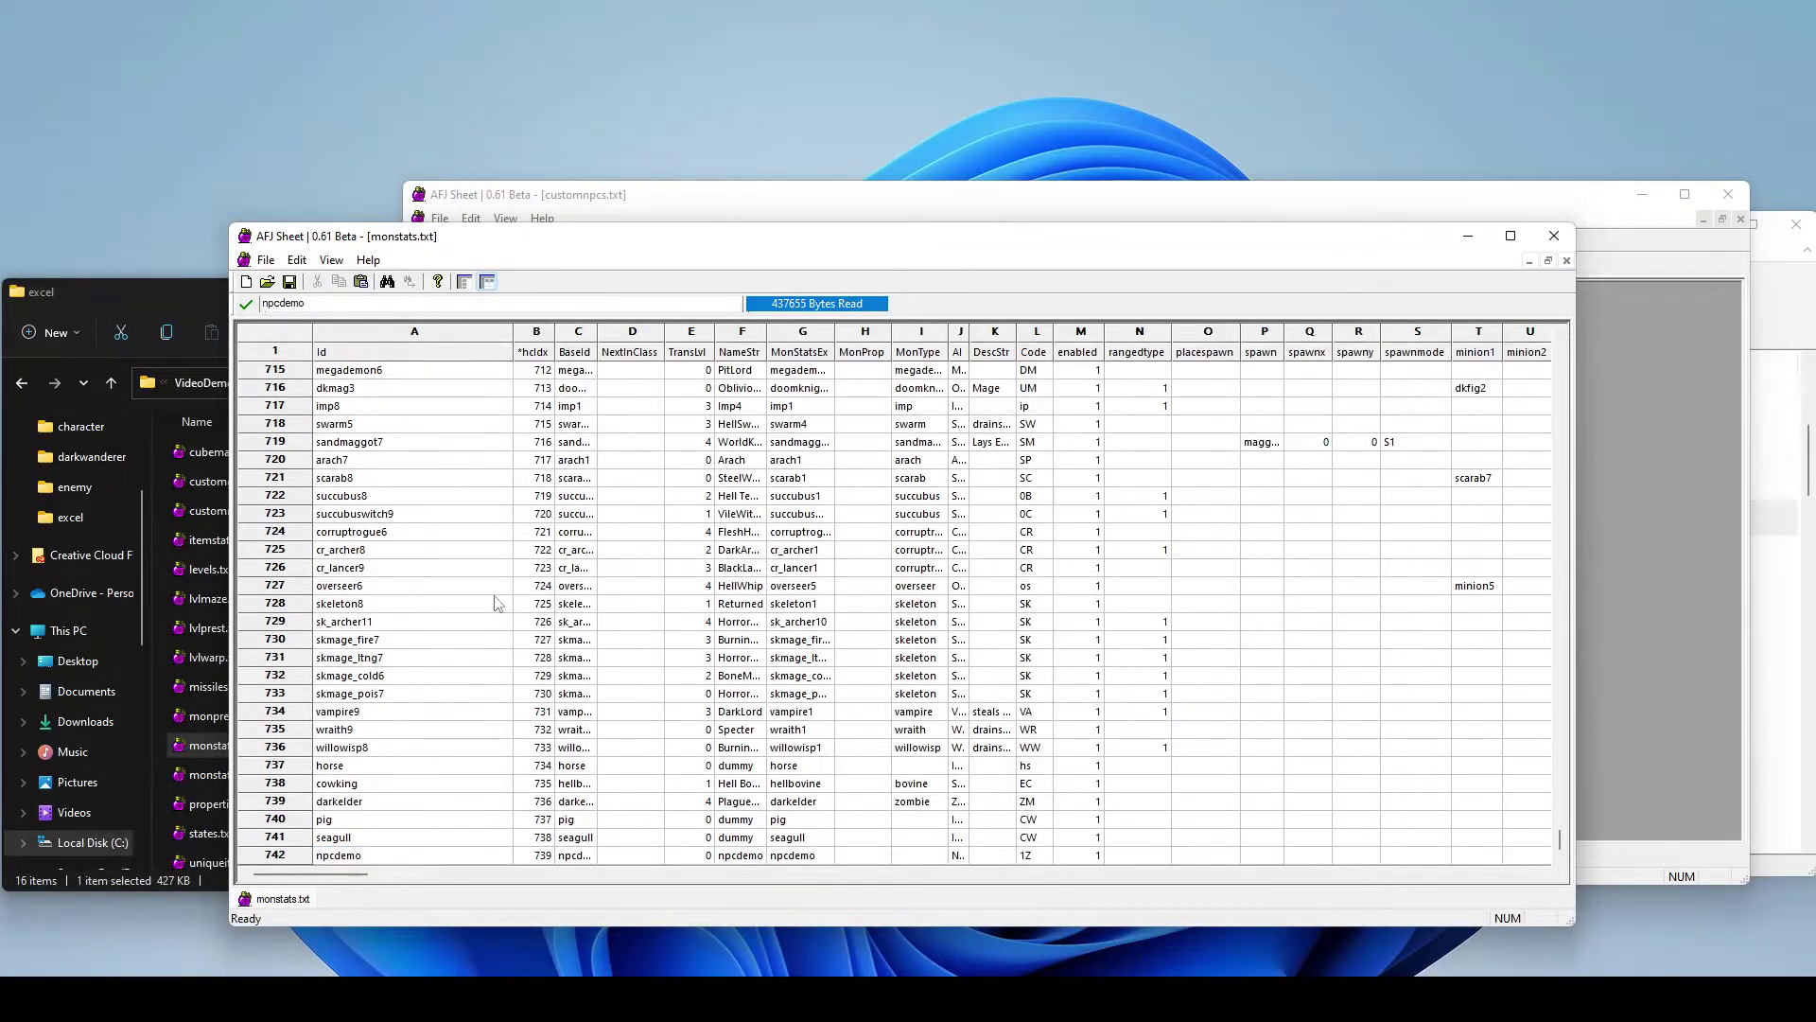
Step: Change the class in cell A2 from kashya to npcdemo
{"action": "left_click", "coordinate": [625, 195]}
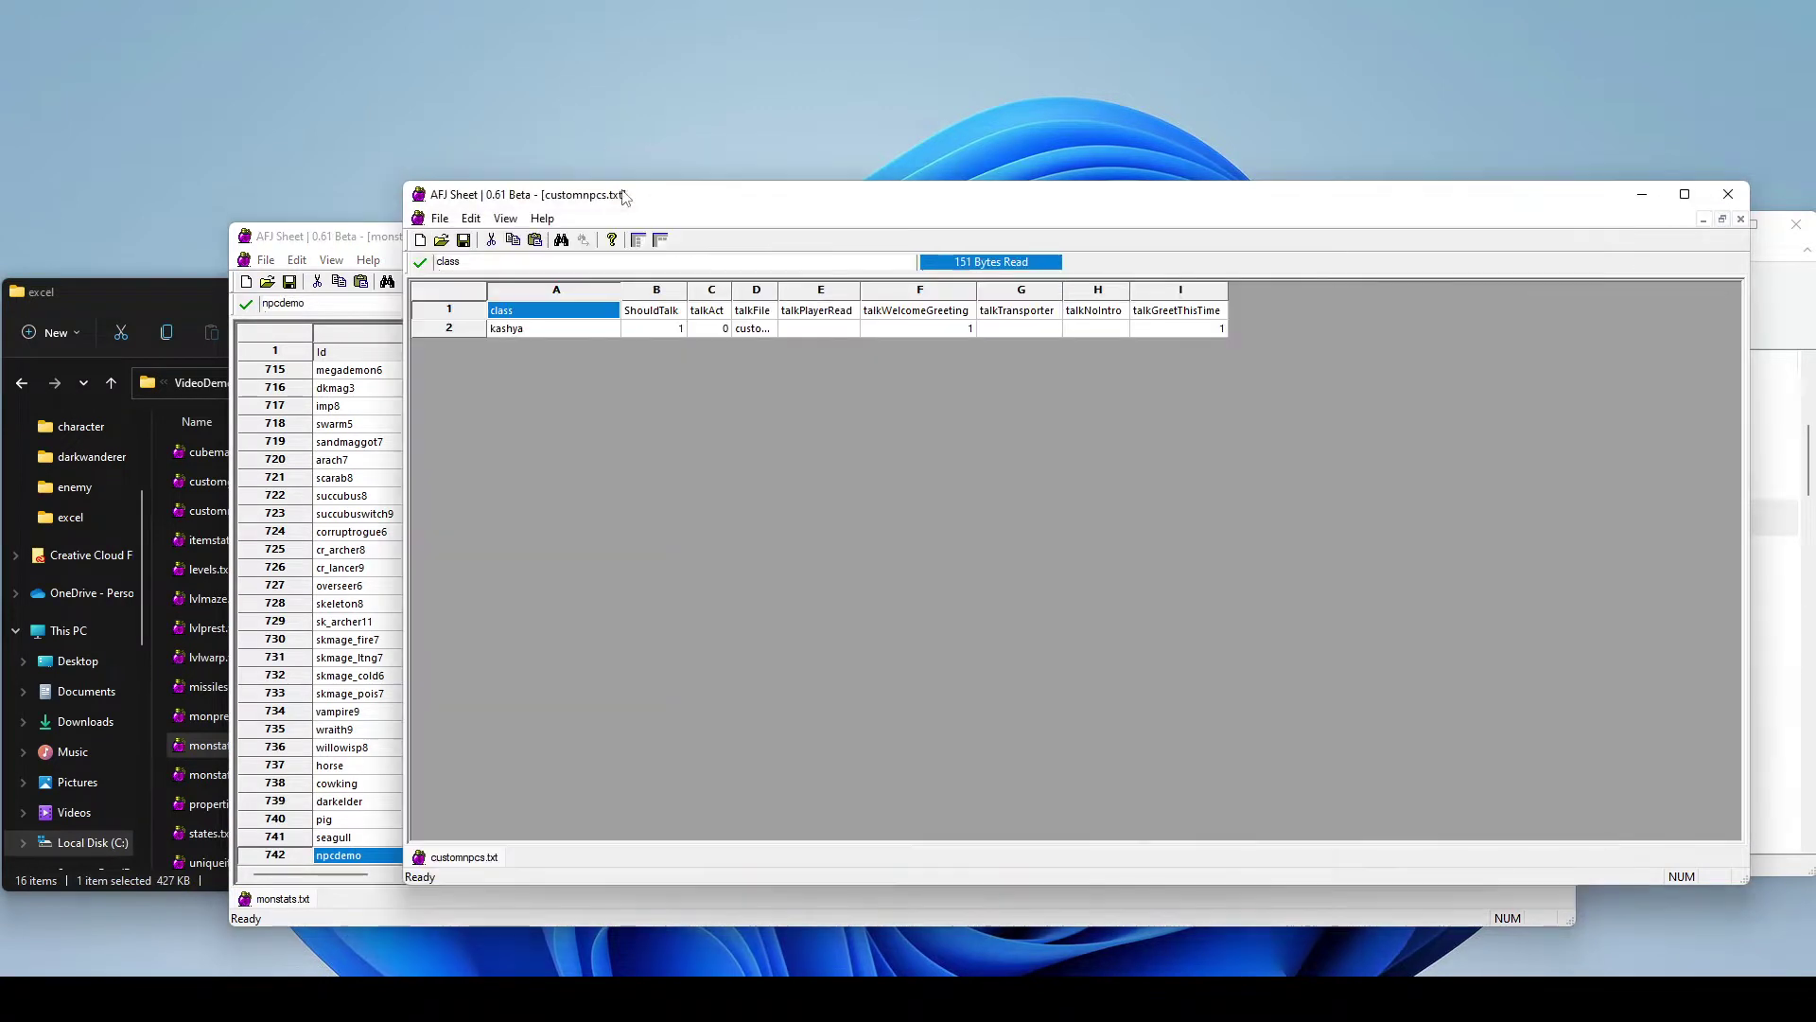
{"action": "left_click", "coordinate": [554, 332]}
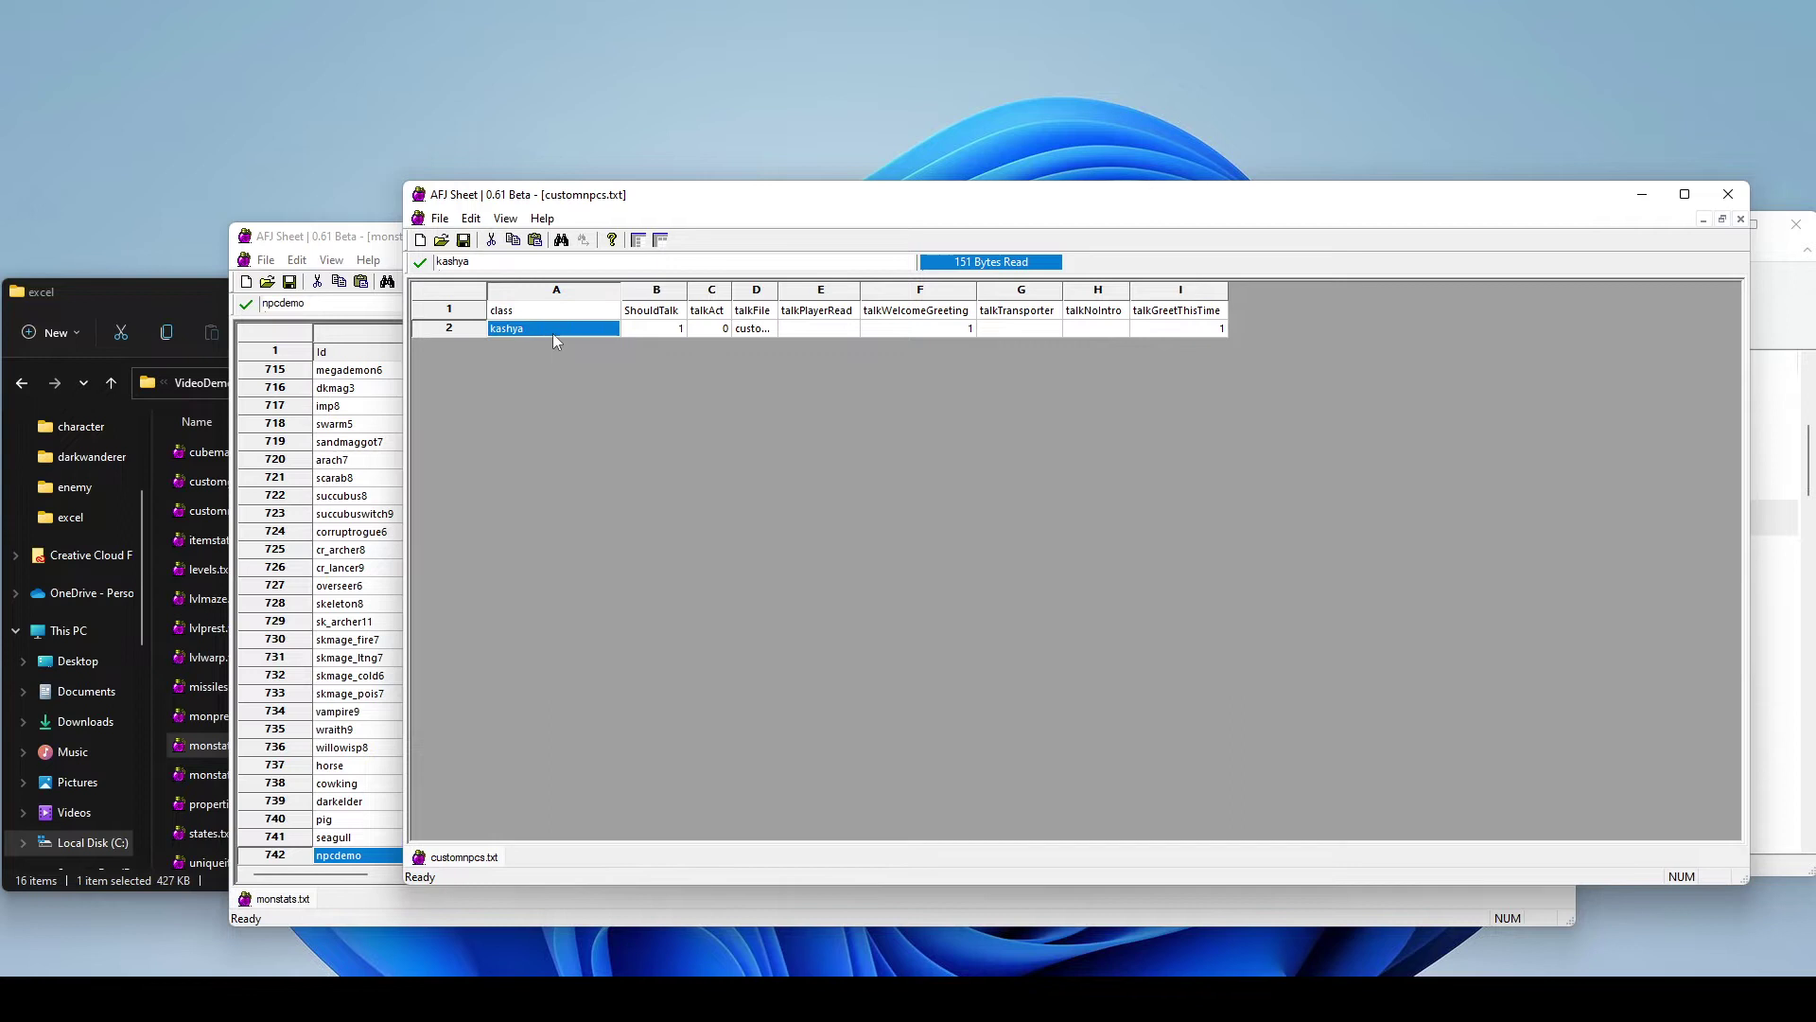
{"action": "type", "text": "npcdemo"}
{"action": "key", "text": "Return"}
Step: Widen column D and compare the D2 talkFile with the customgossiptbl.txt file name
{"action": "left_click_drag", "start_coordinate": [775, 289], "coordinate": [950, 289]}
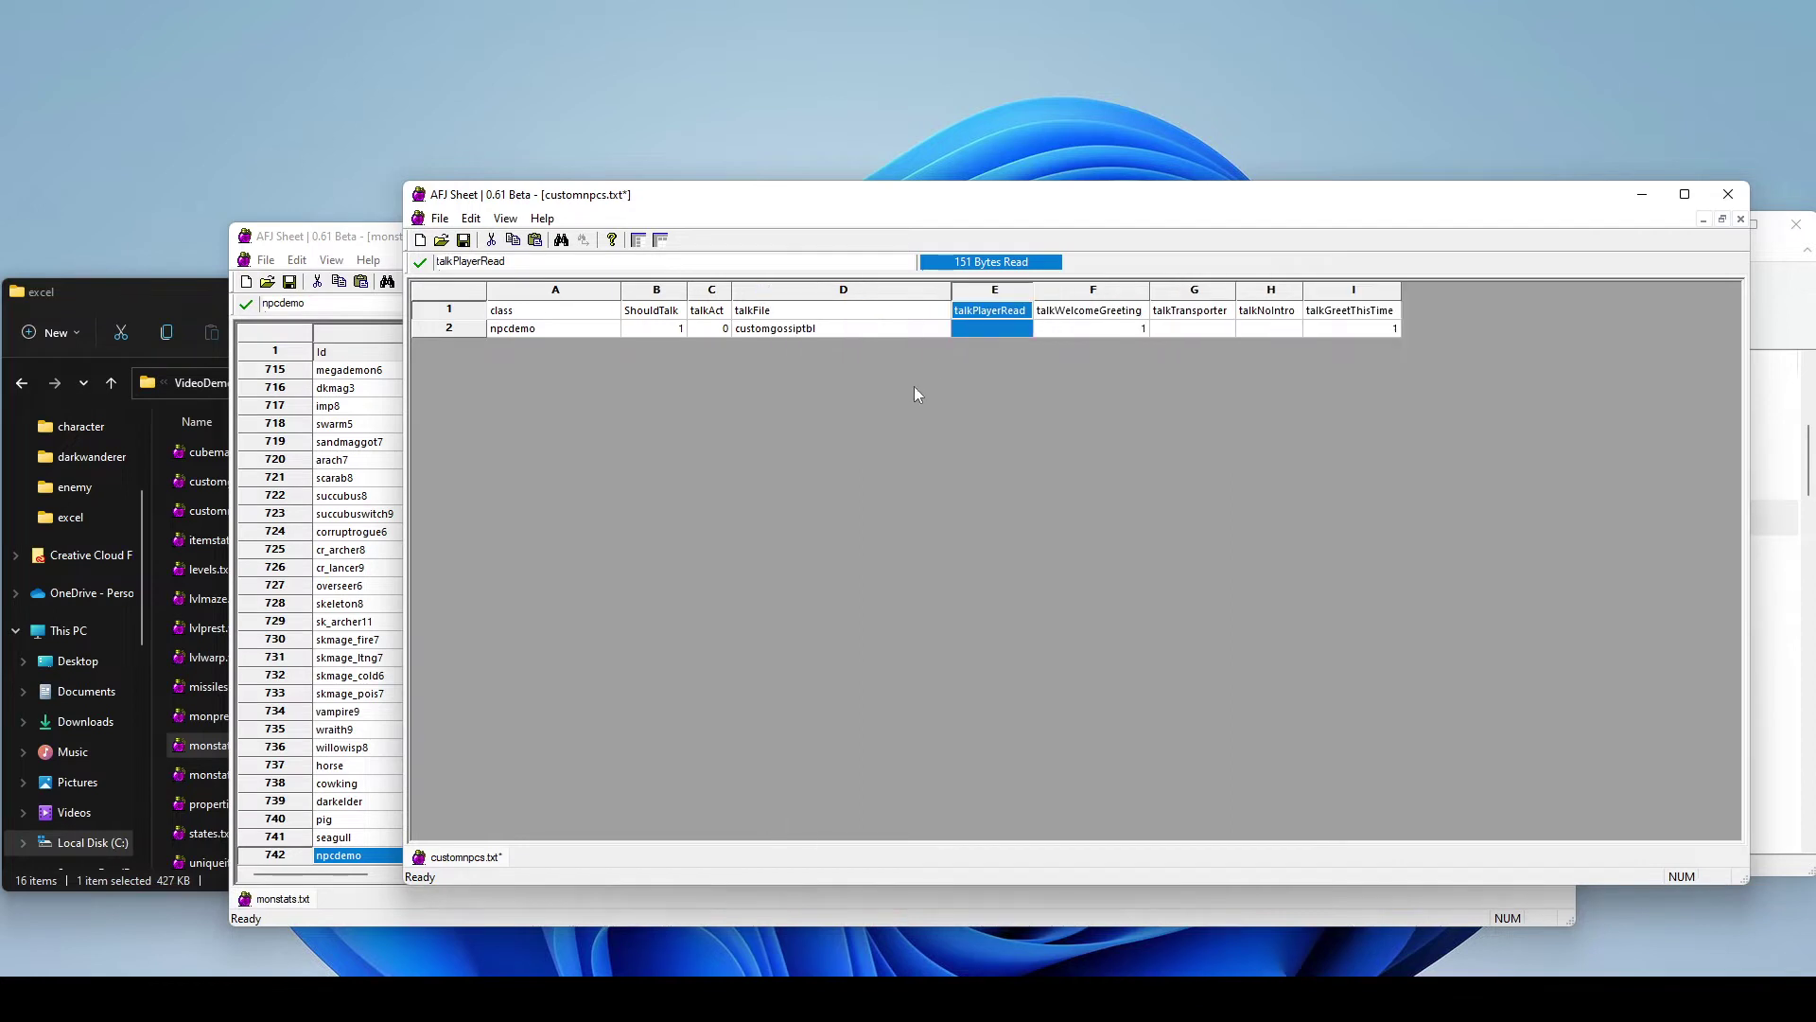
{"action": "left_click", "coordinate": [815, 328]}
{"action": "left_click_drag", "start_coordinate": [715, 205], "coordinate": [870, 215]}
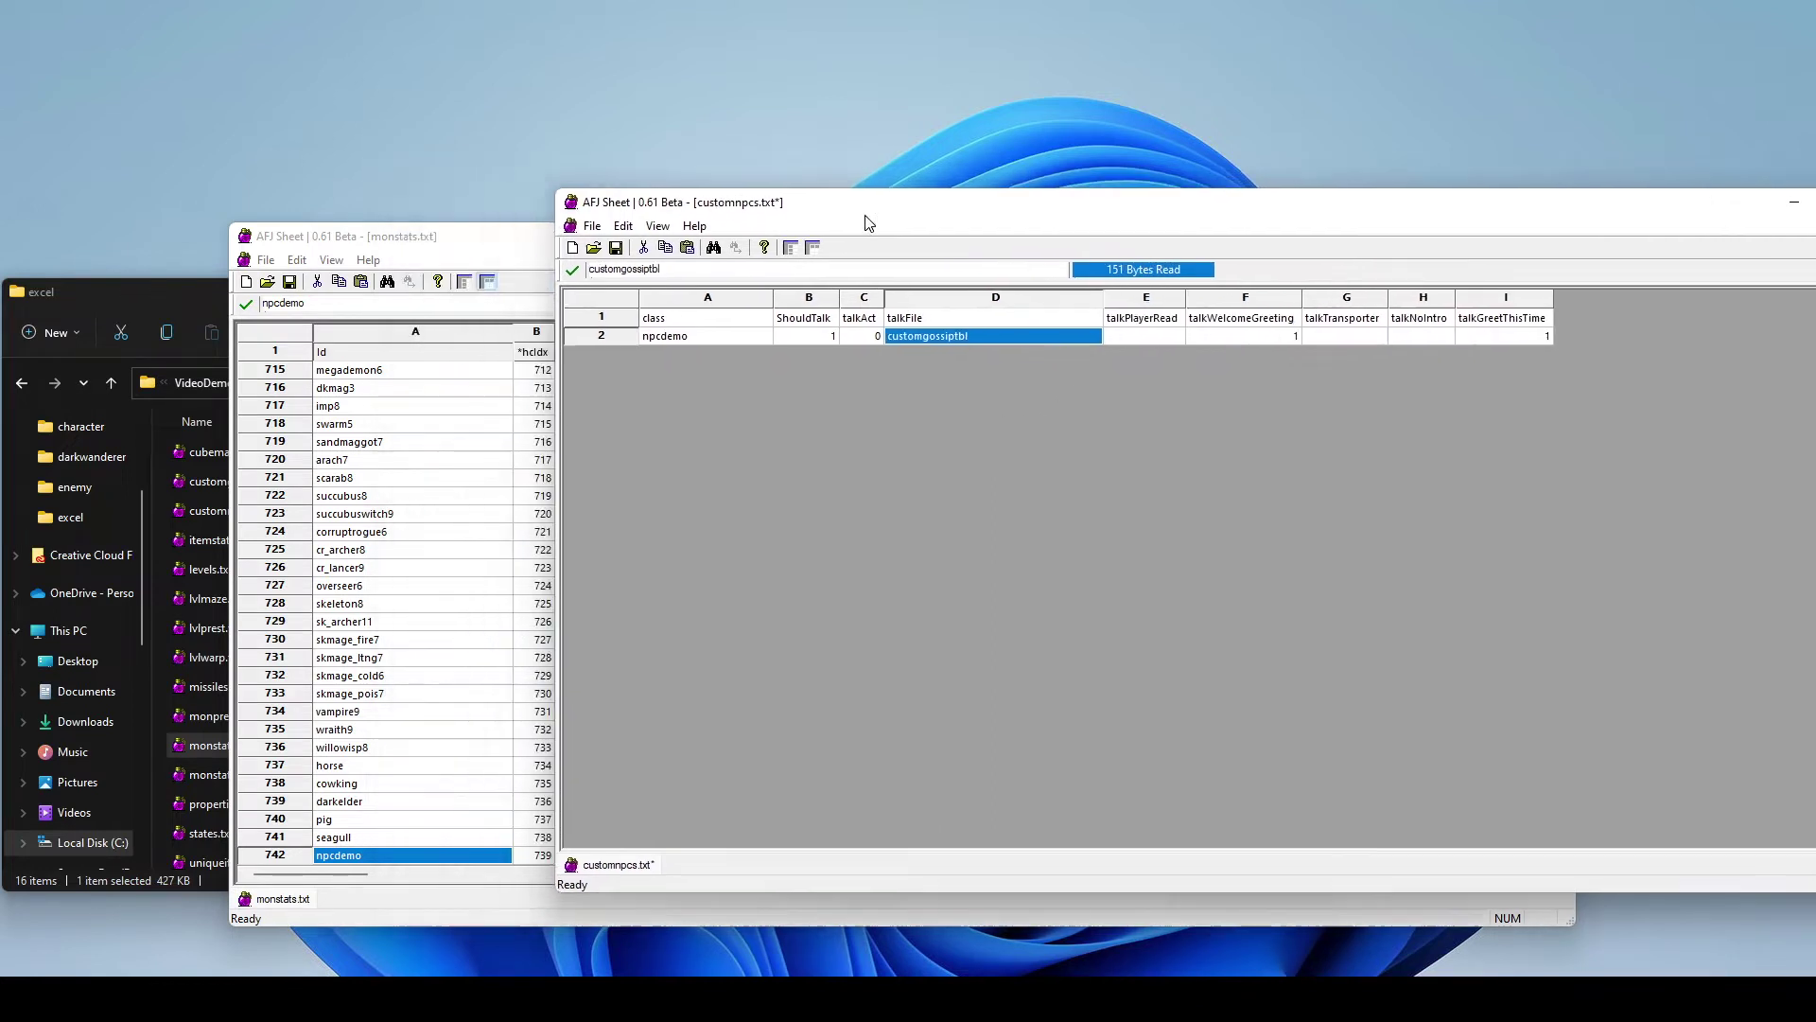
{"action": "left_click", "coordinate": [161, 291]}
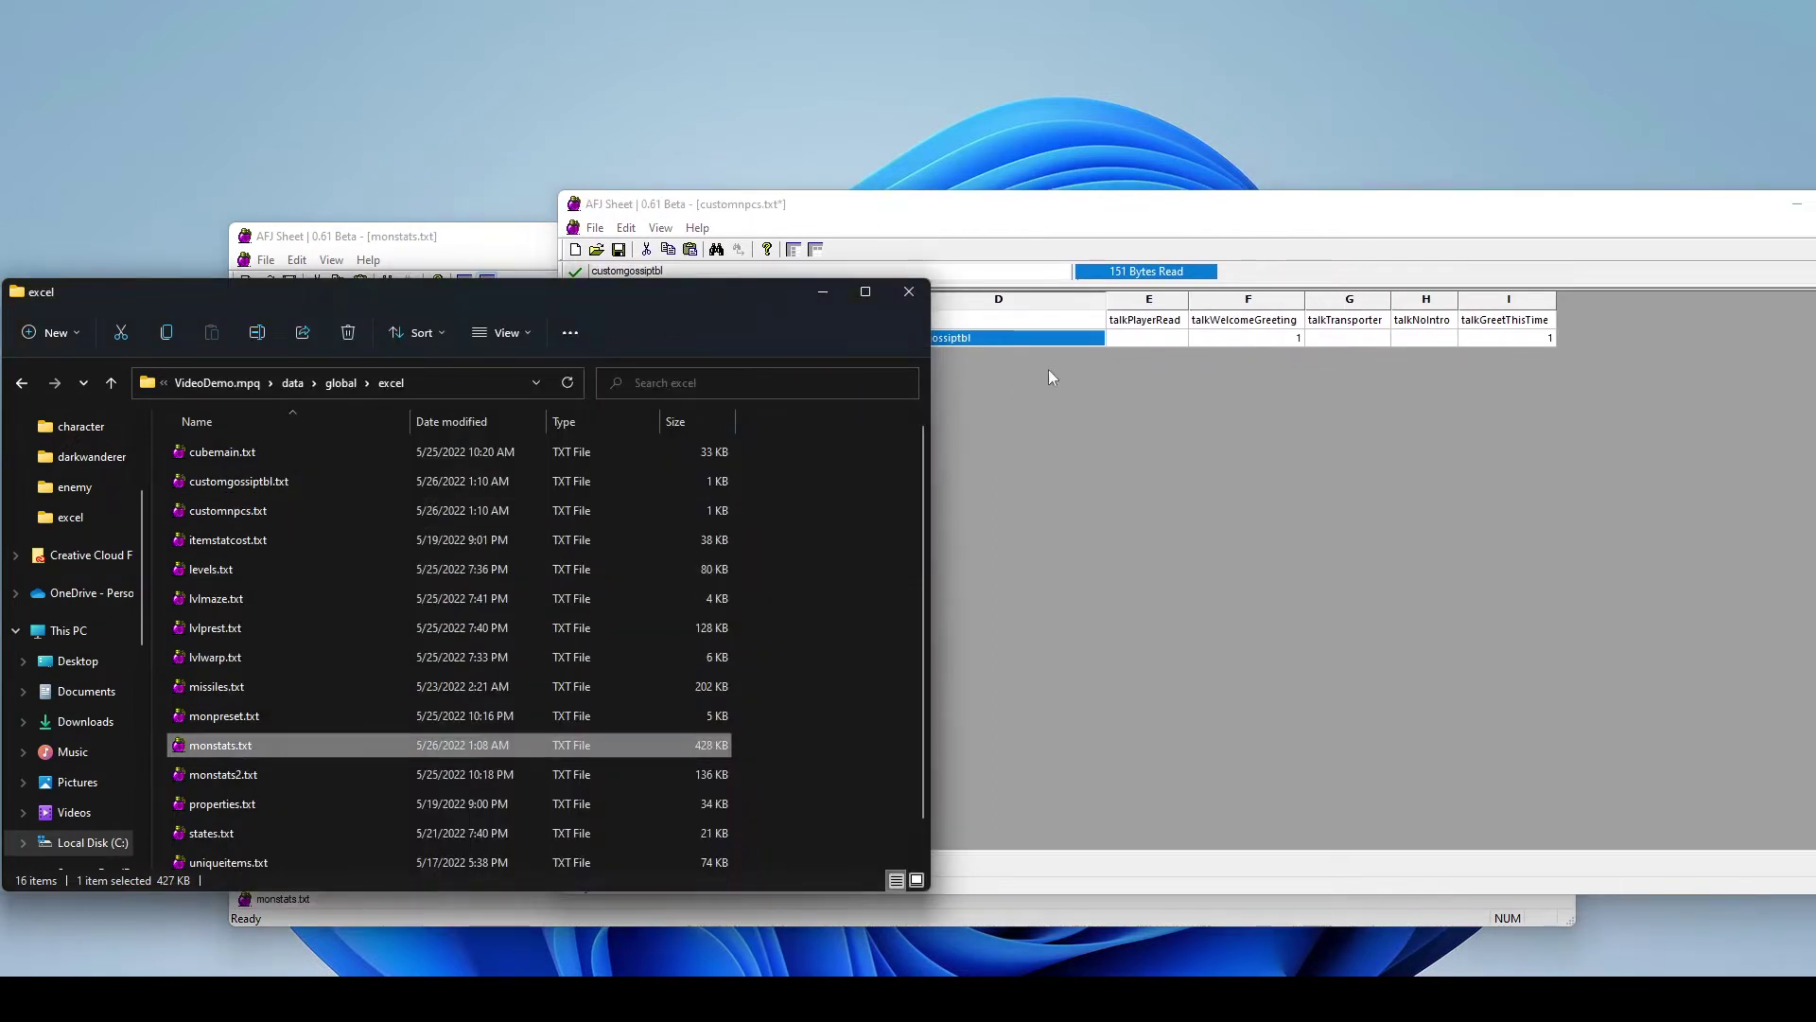
{"action": "left_click", "coordinate": [996, 344]}
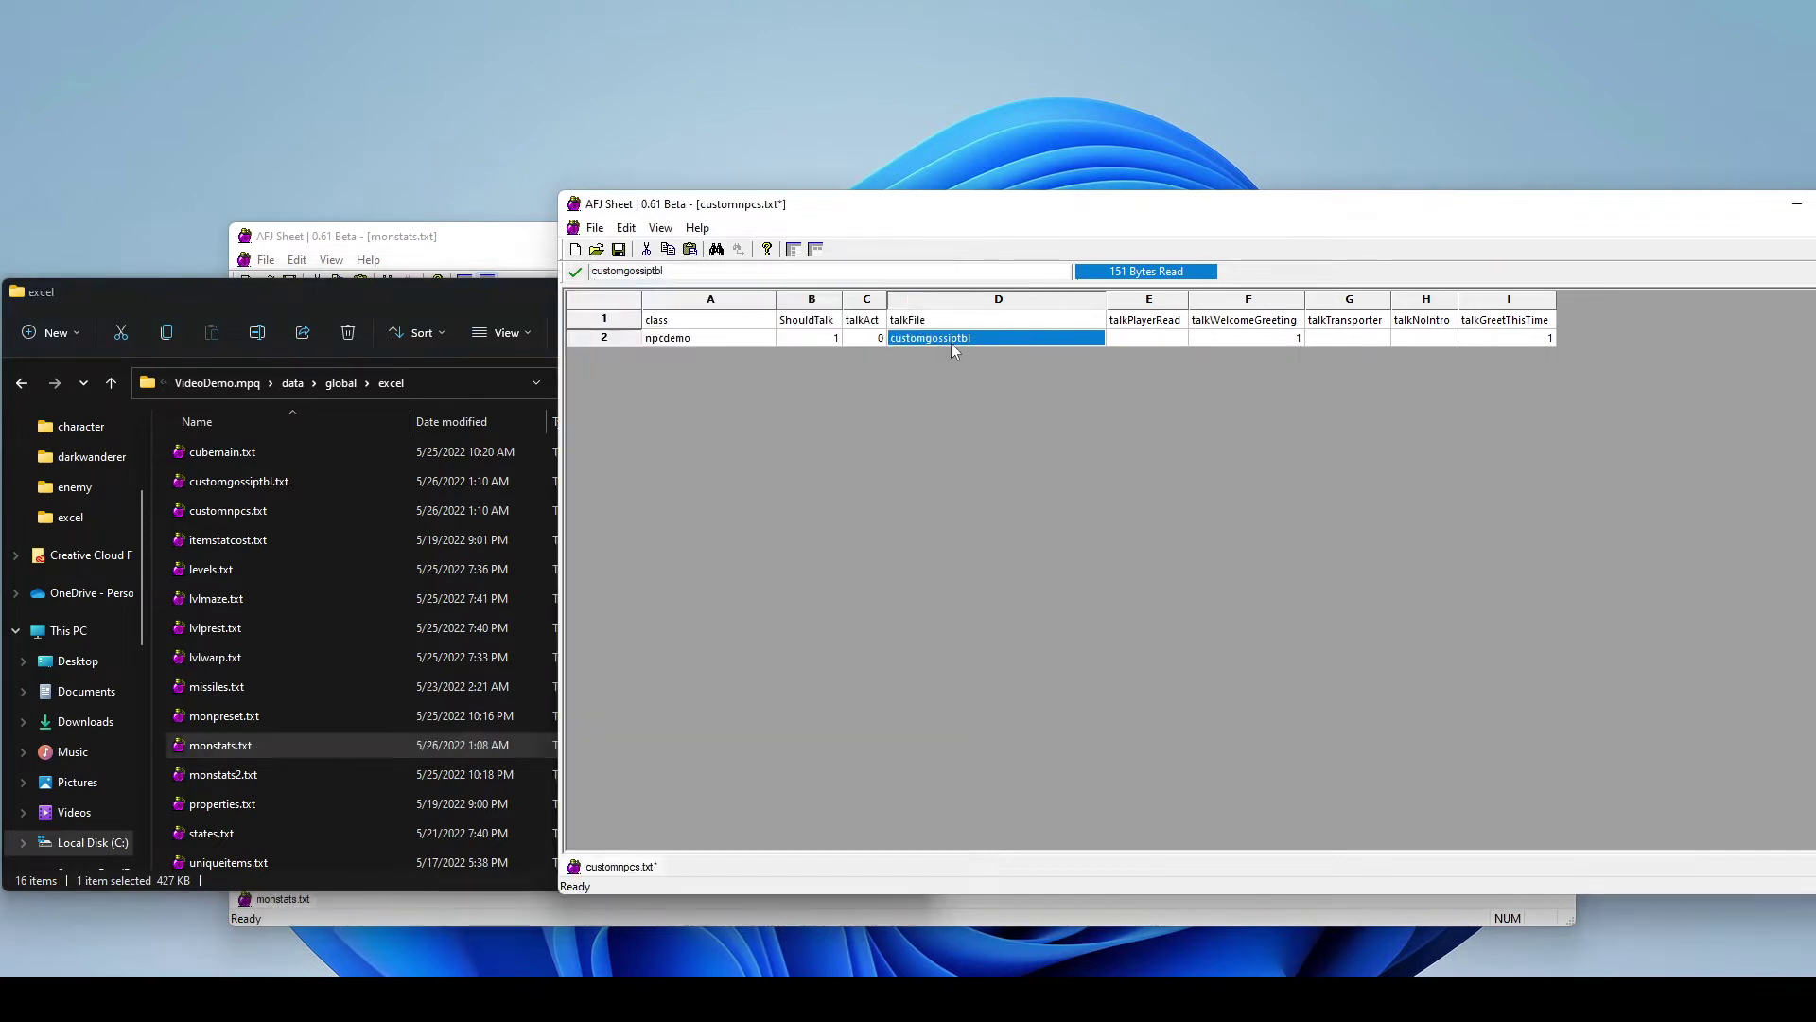
{"action": "left_click", "coordinate": [298, 477]}
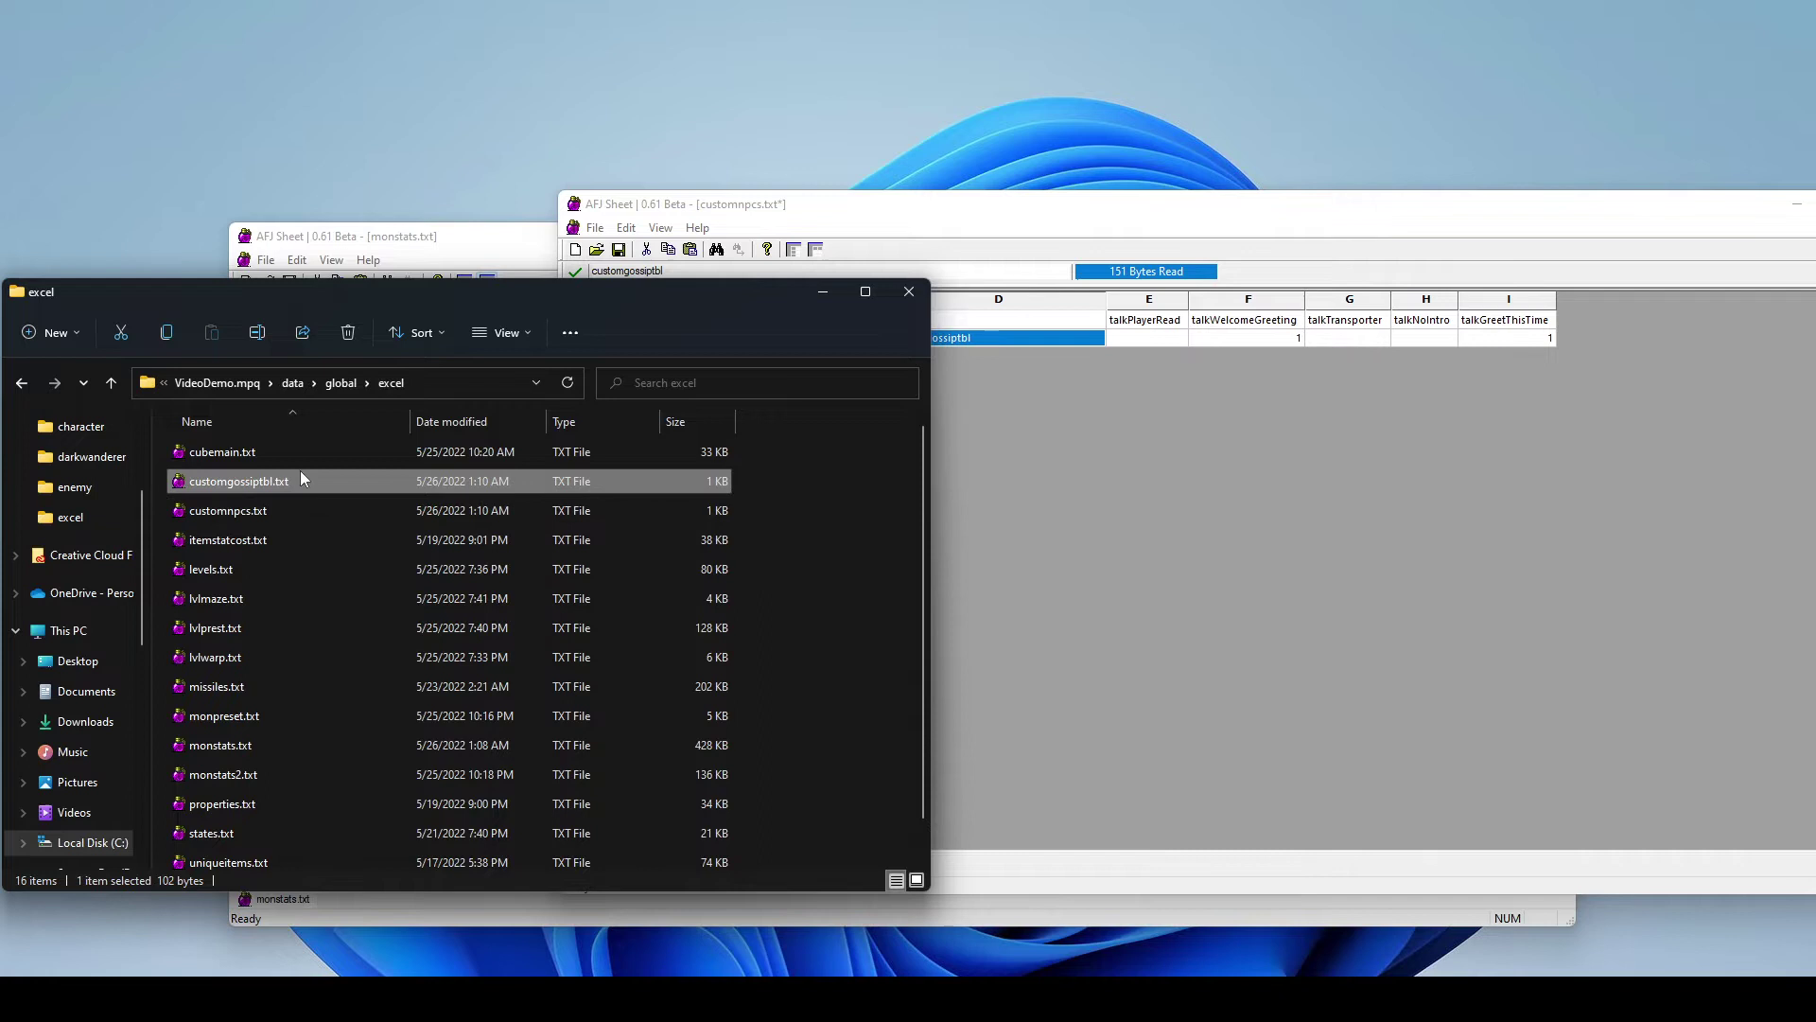
{"action": "left_click", "coordinate": [1035, 381]}
Step: Set the D2 talkFile to npcdemogossip, correcting the mistyped demonpcgossip
{"action": "double_click", "coordinate": [978, 336]}
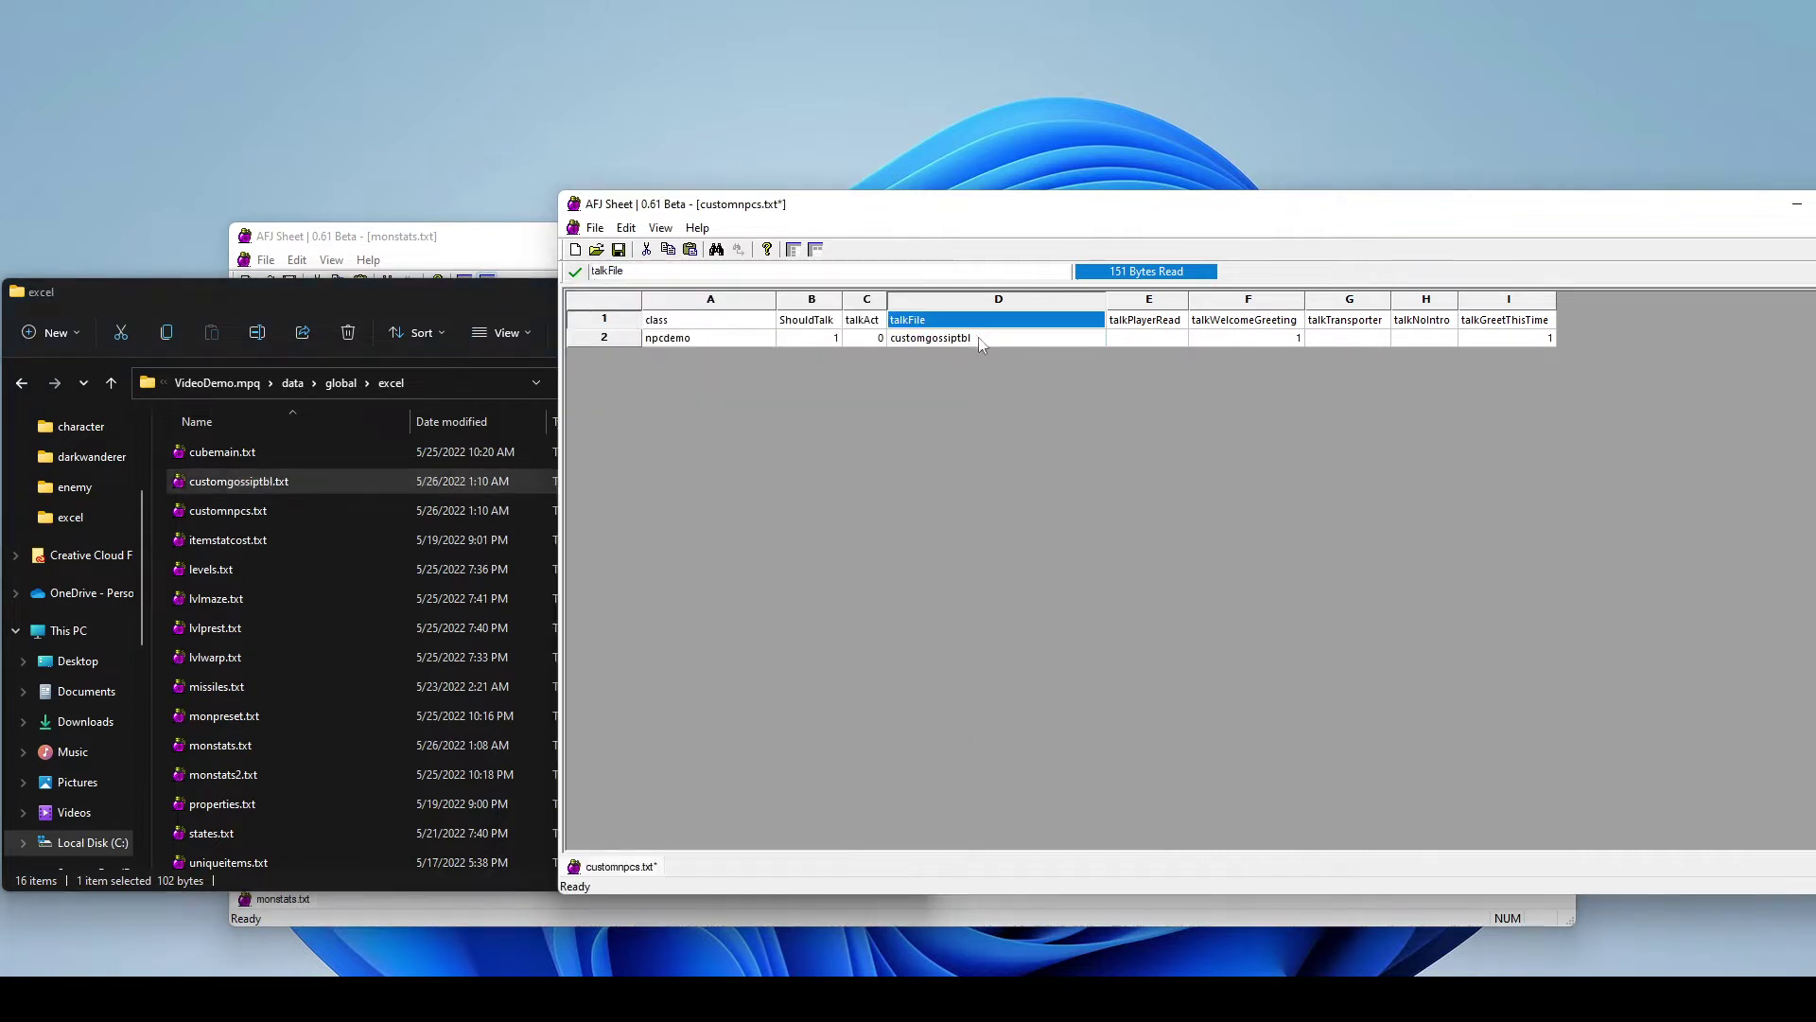
{"action": "left_click_drag", "start_coordinate": [985, 338], "coordinate": [849, 341]}
{"action": "type", "text": "de"}
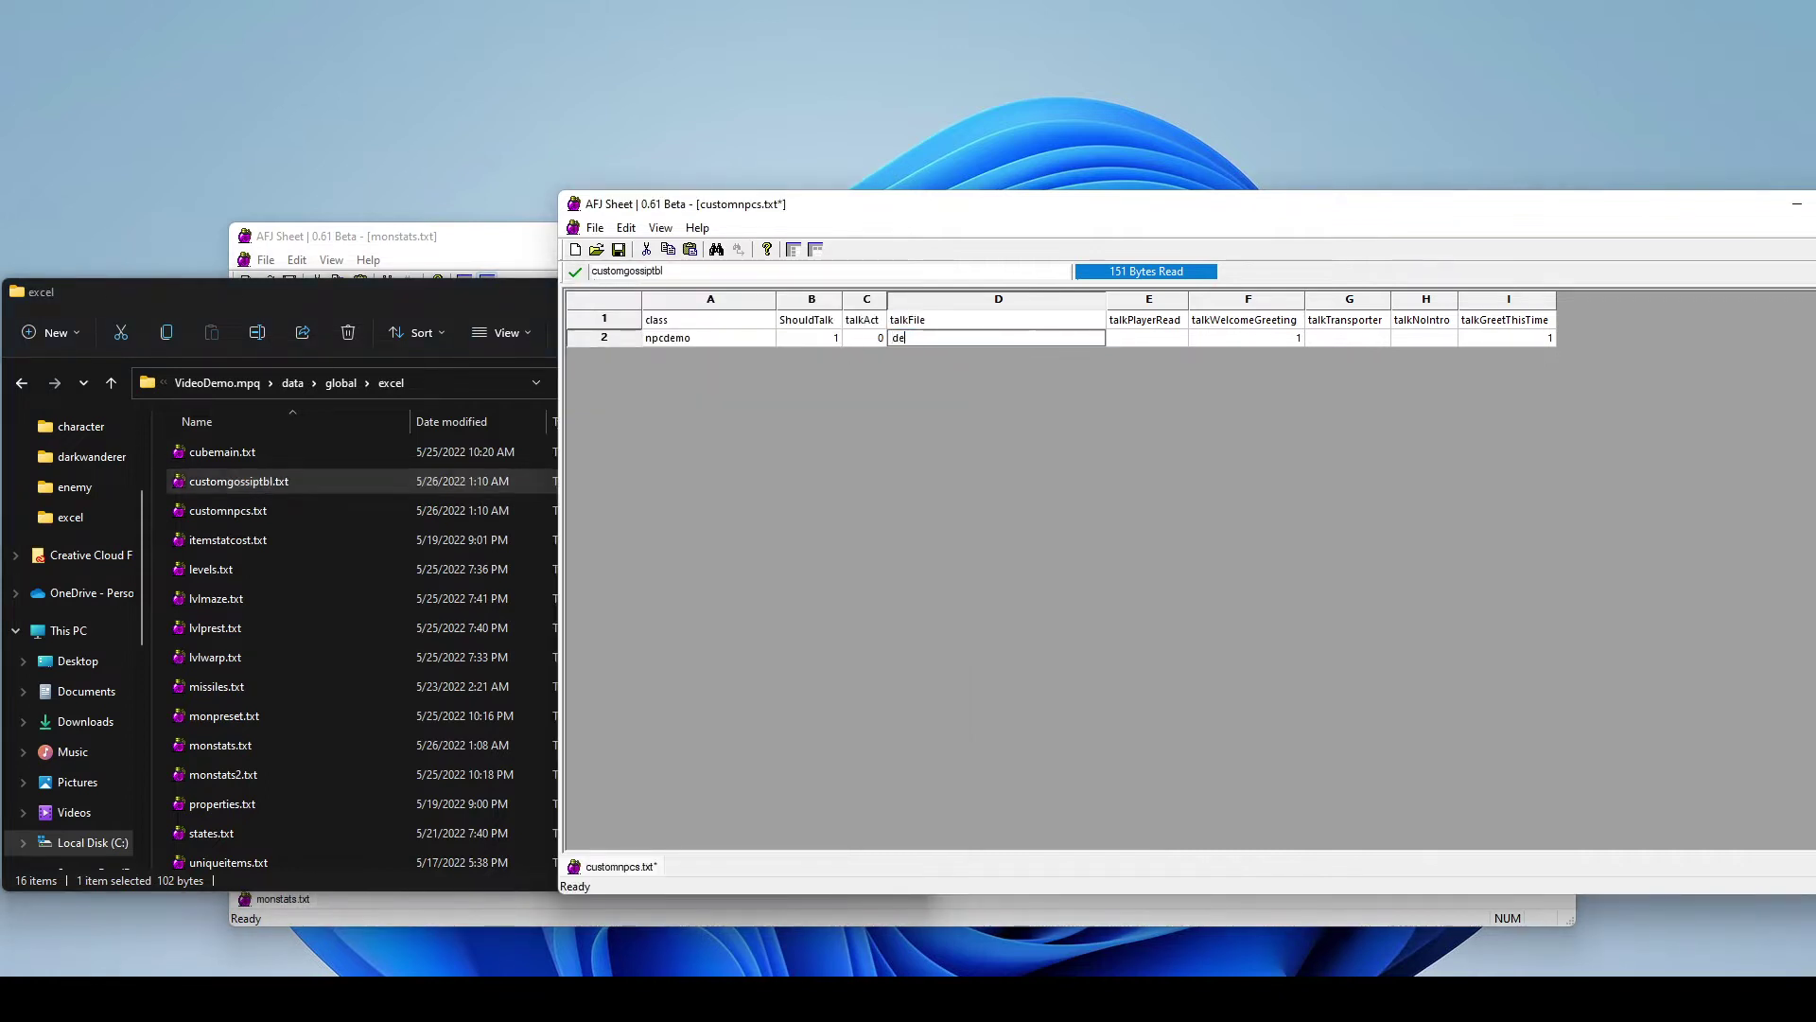
{"action": "type", "text": "monpcgossip"}
{"action": "key", "text": "Return"}
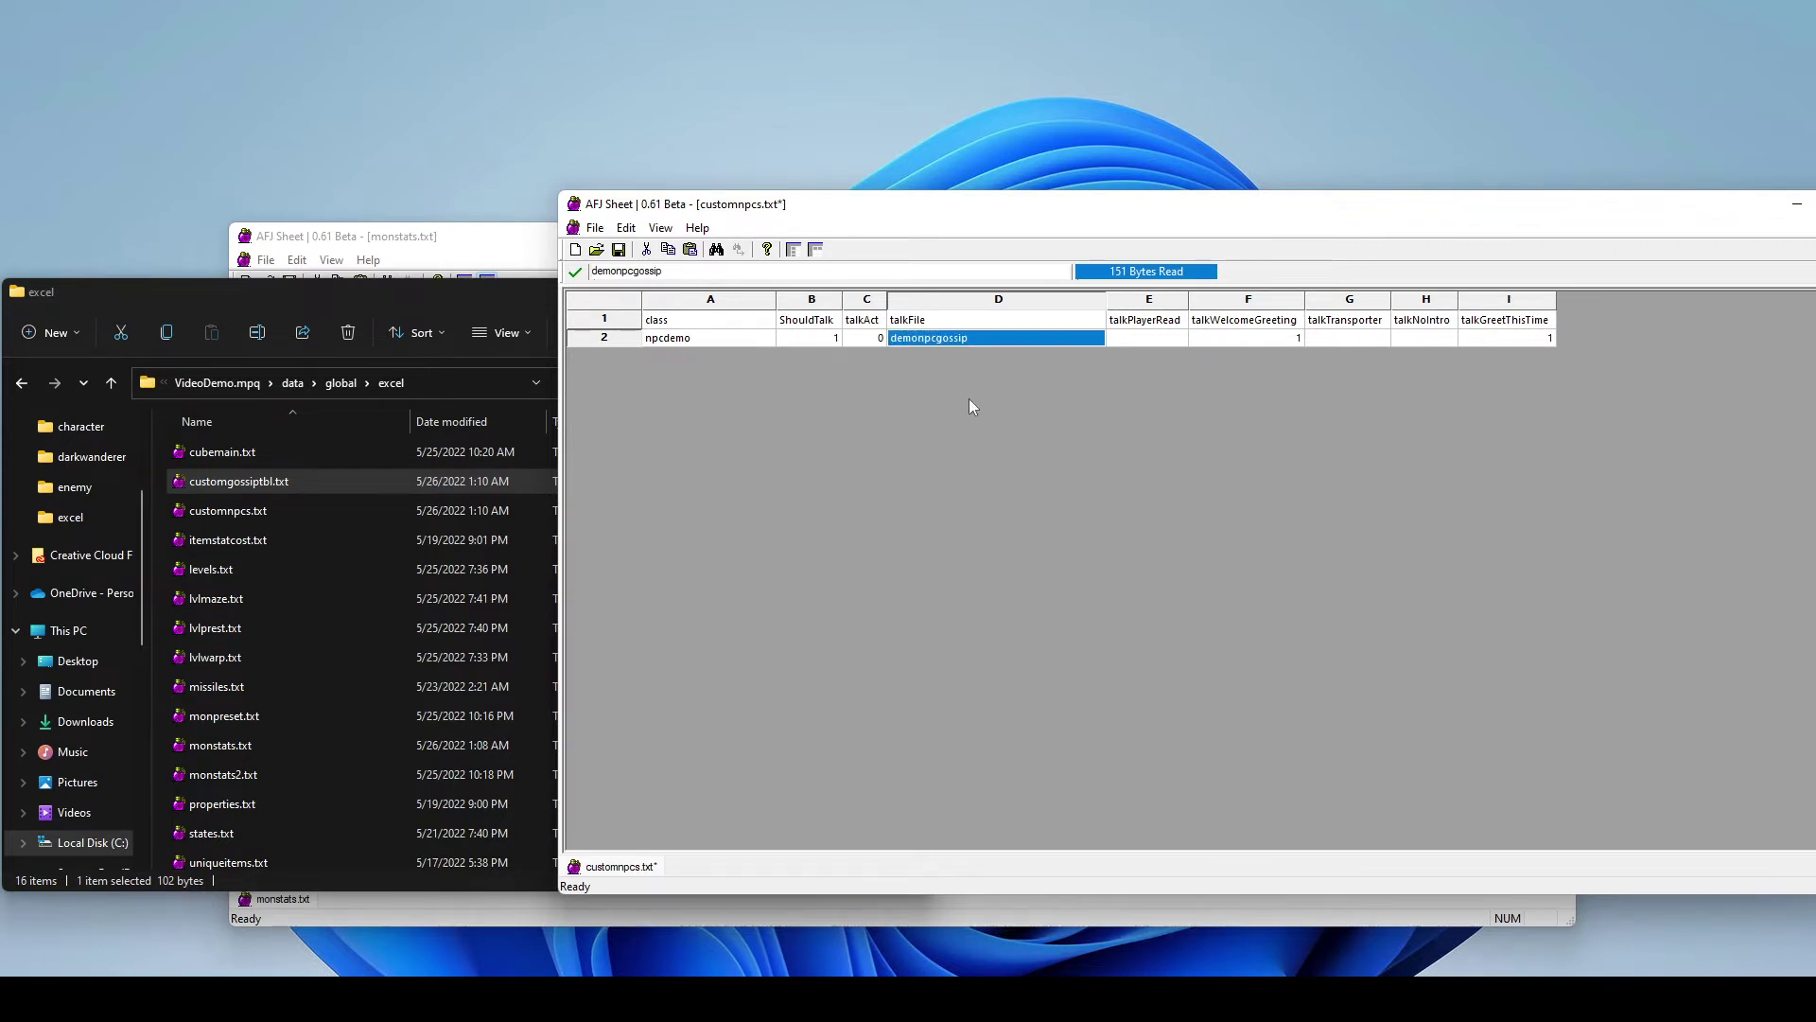
{"action": "type", "text": "np"}
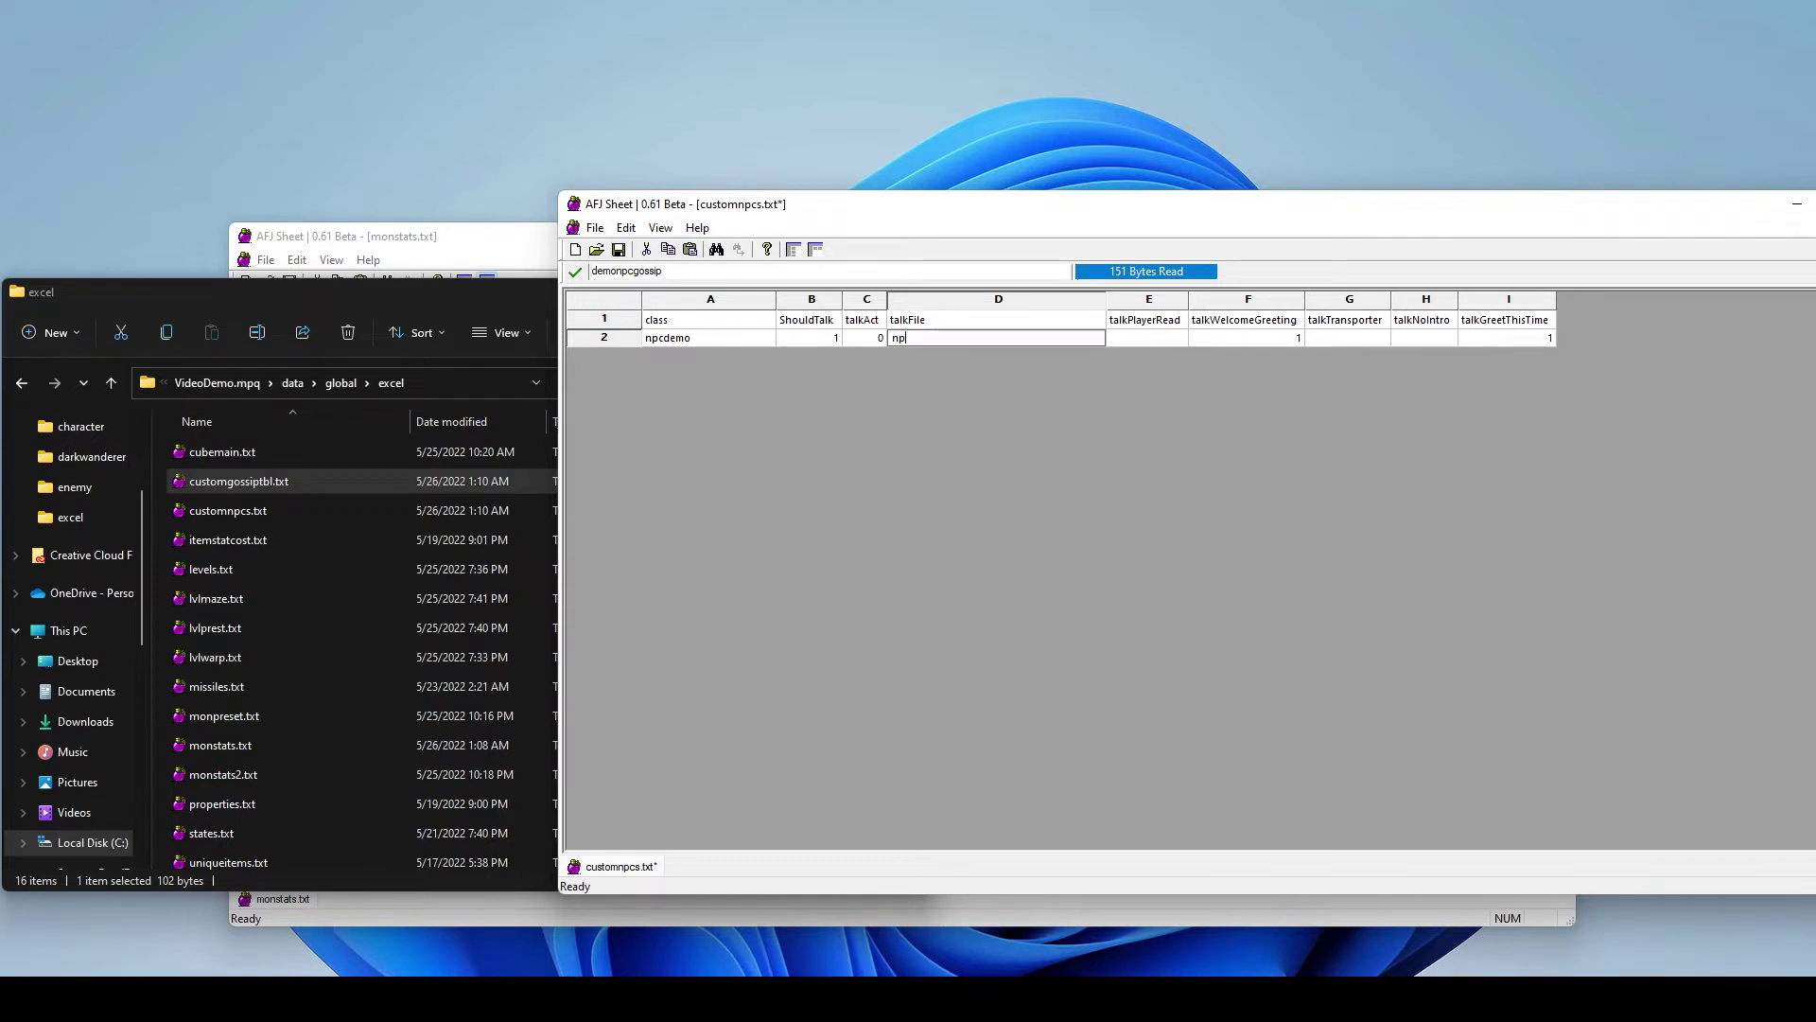
{"action": "type", "text": "cdemogossip"}
{"action": "key", "text": "Return"}
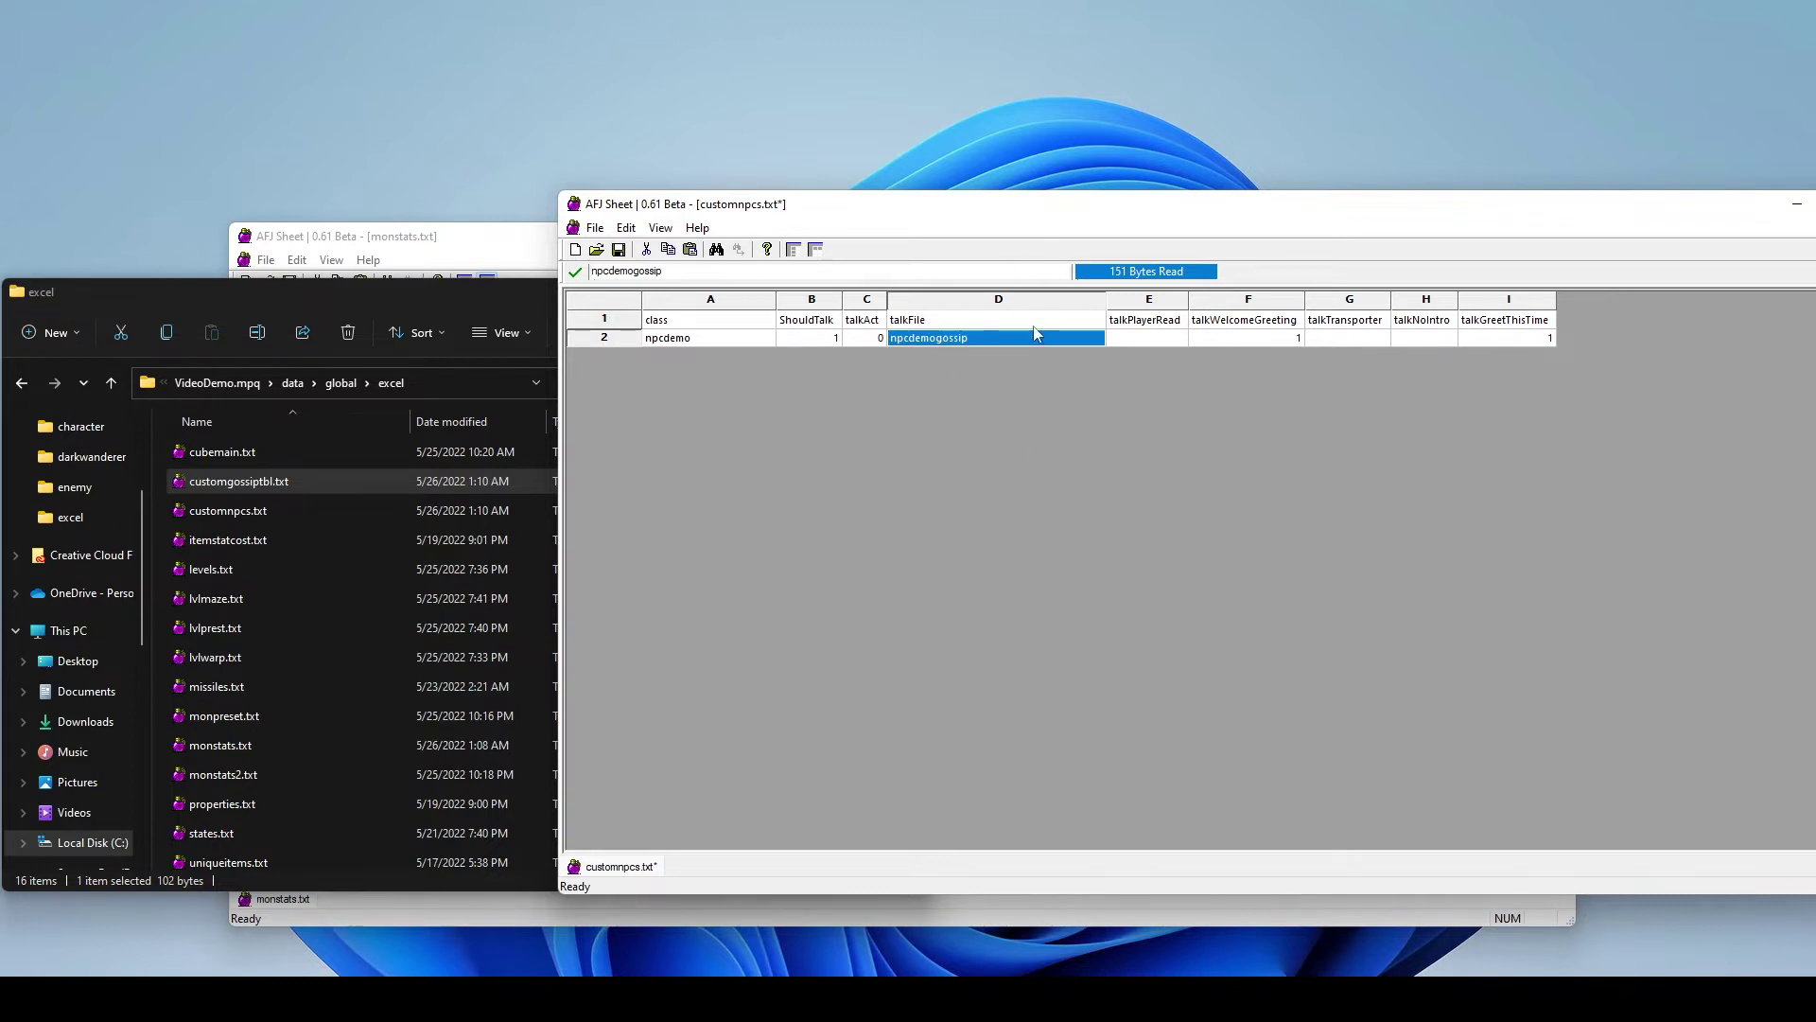
Step: Review the ShouldTalk, talkPlayerRead, talkWelcomeGreeting, talkGreetThisTime and talkTransporter values
{"action": "left_click", "coordinate": [804, 339]}
{"action": "left_click", "coordinate": [1296, 340]}
{"action": "left_click", "coordinate": [1489, 338]}
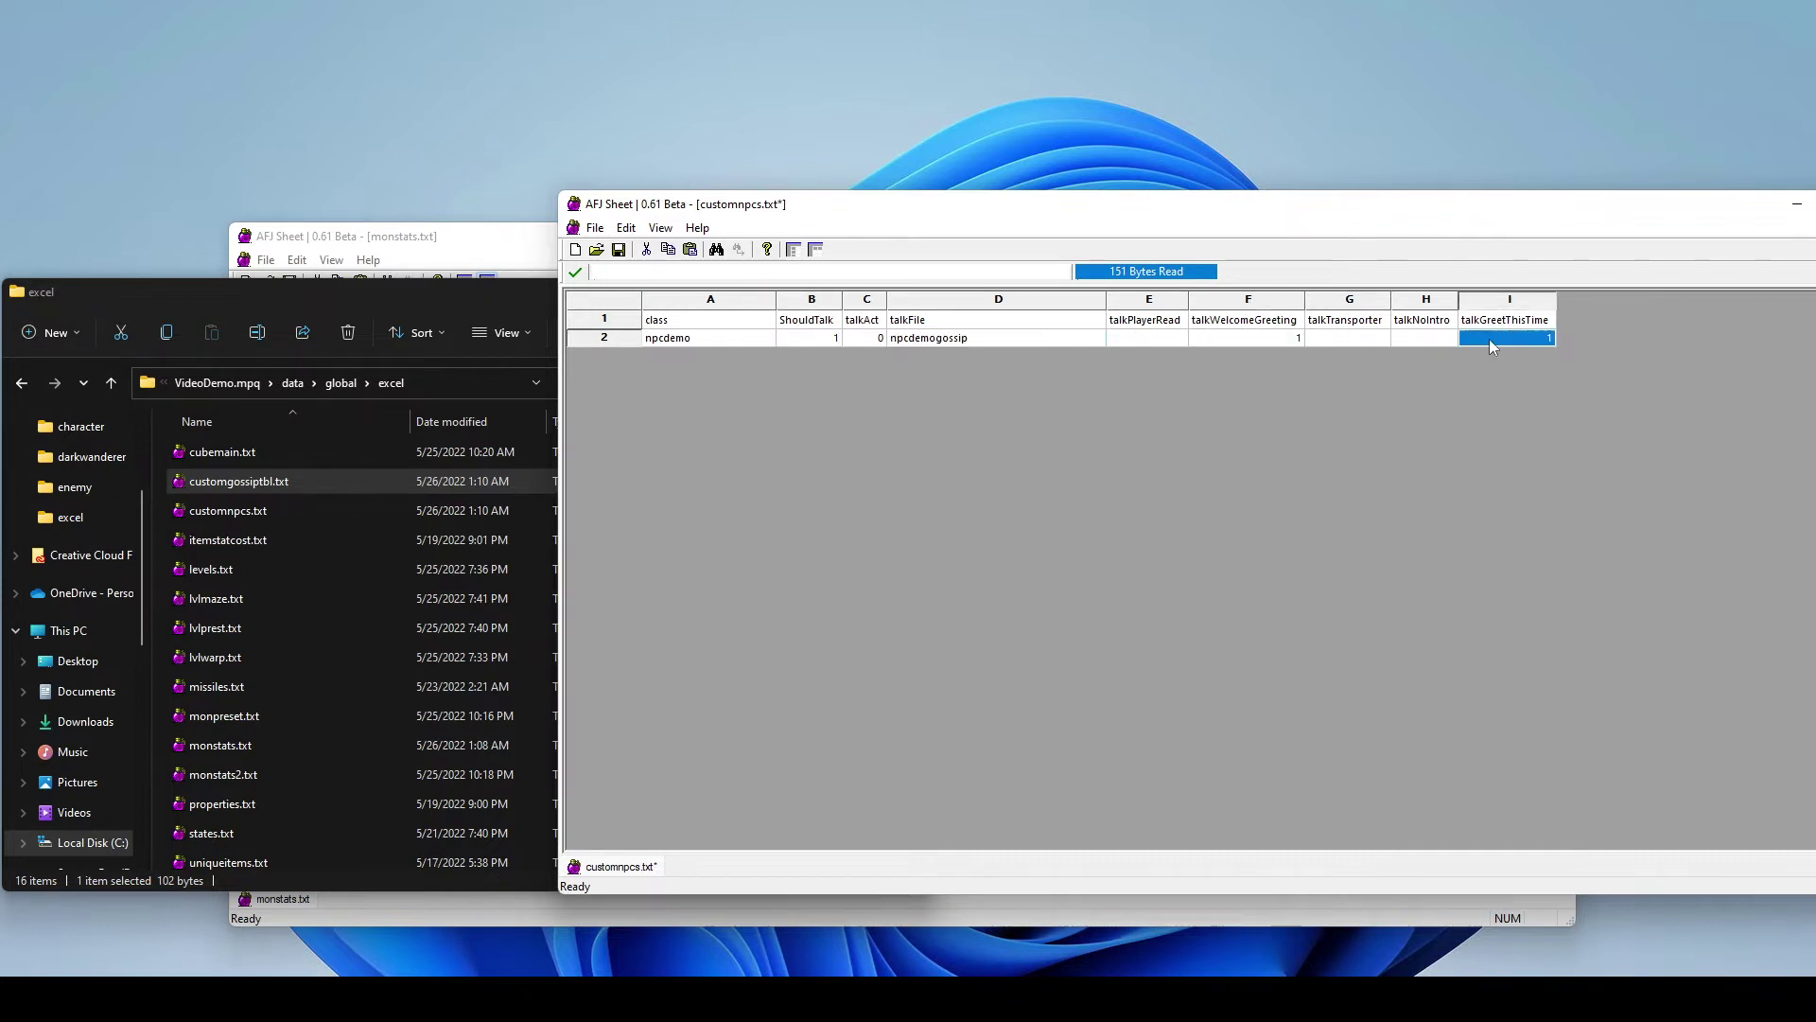
{"action": "left_click", "coordinate": [791, 338]}
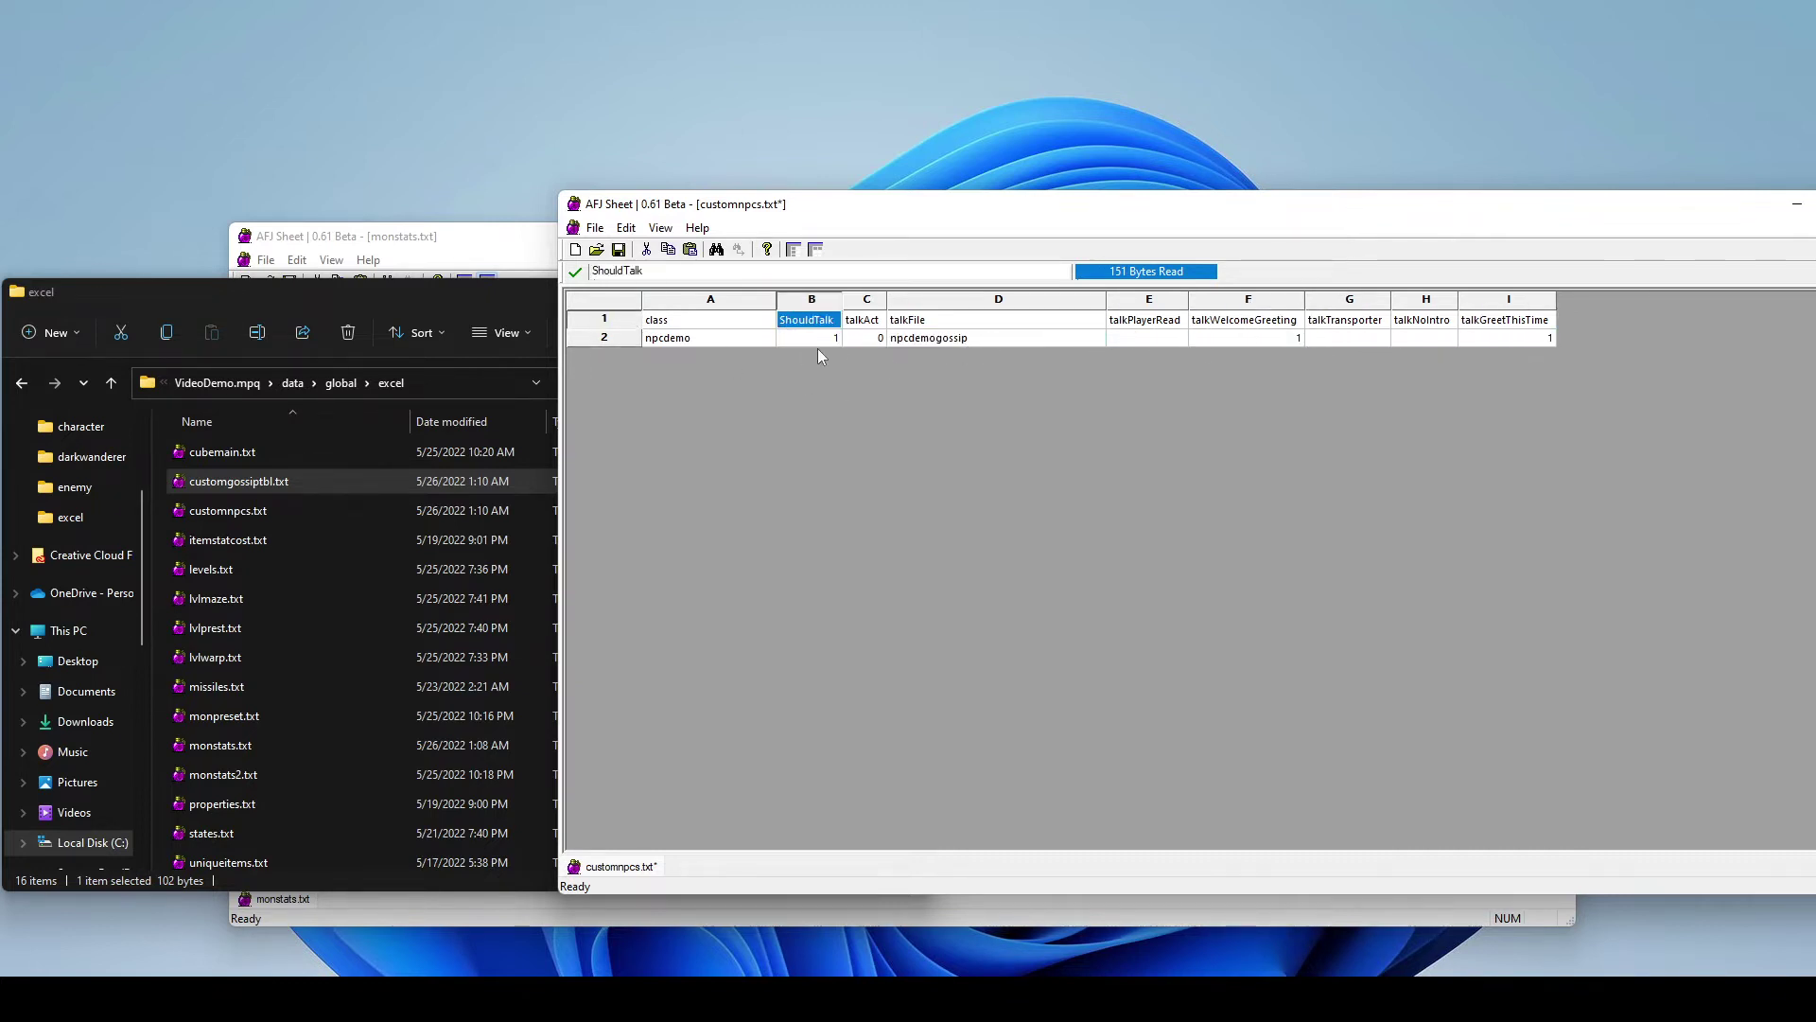
{"action": "left_click", "coordinate": [1146, 322]}
{"action": "left_click", "coordinate": [1267, 338]}
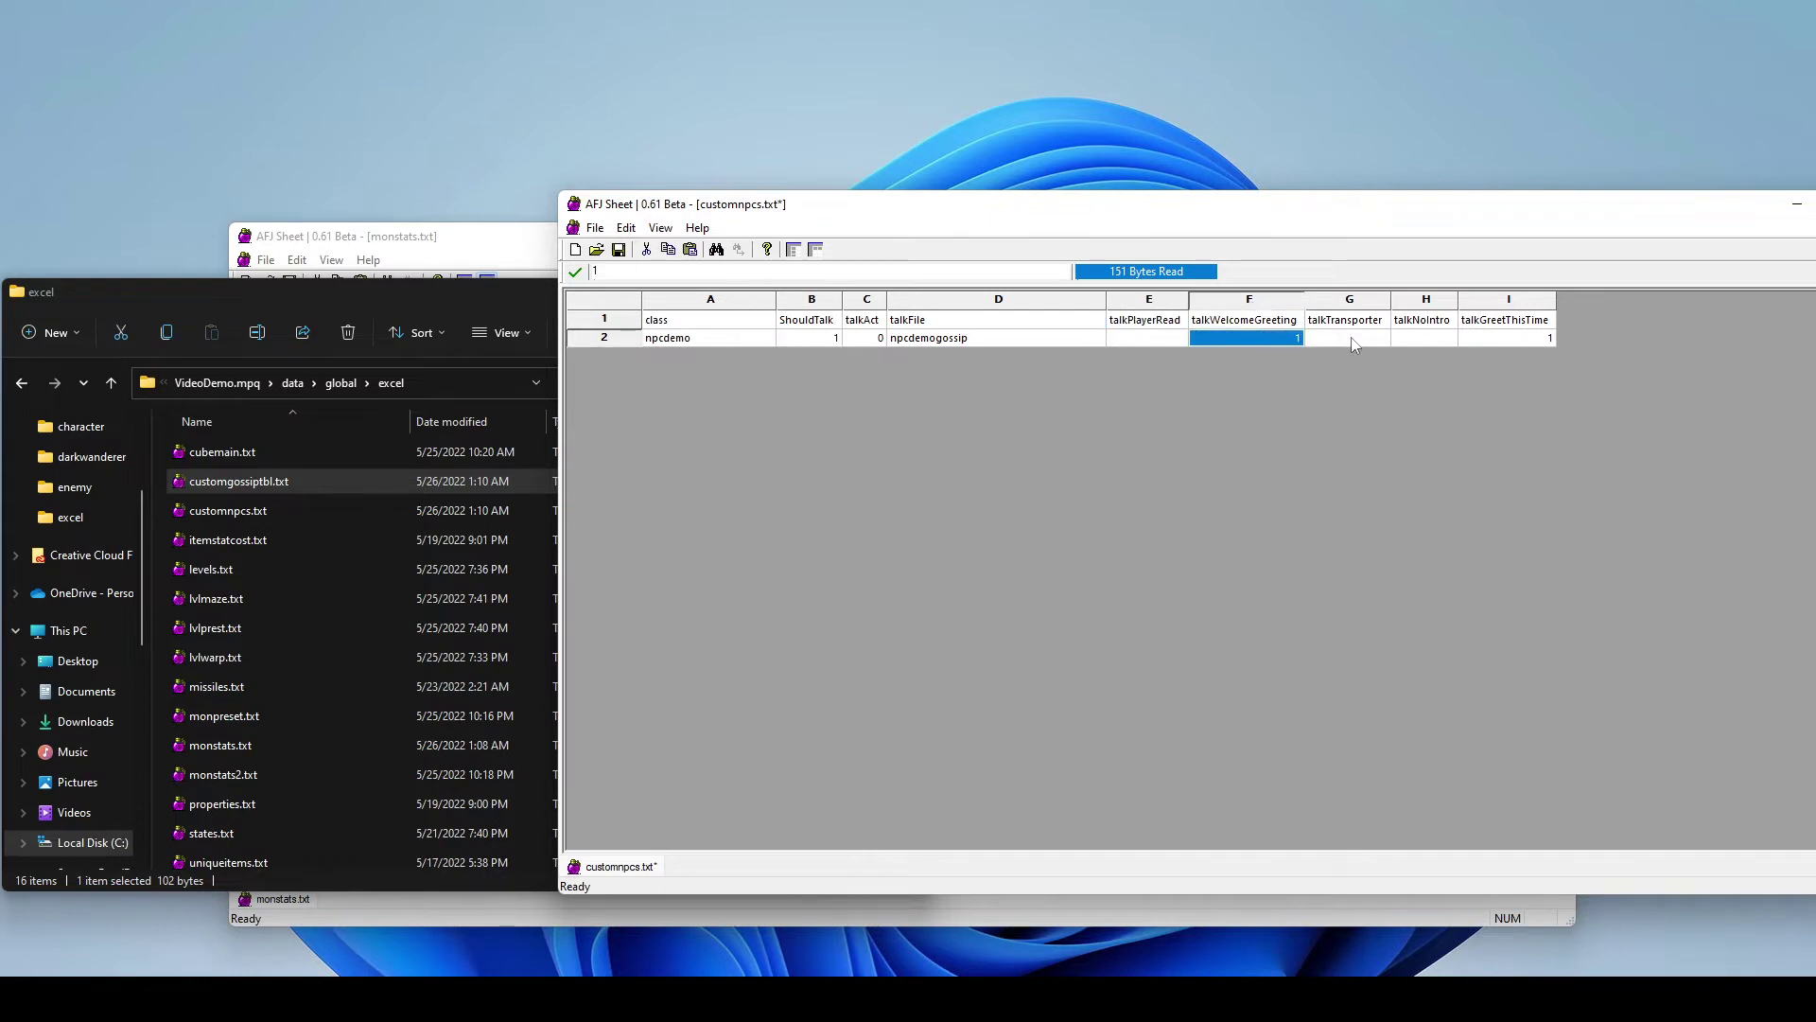
{"action": "left_click", "coordinate": [1511, 341]}
{"action": "left_click", "coordinate": [1352, 337]}
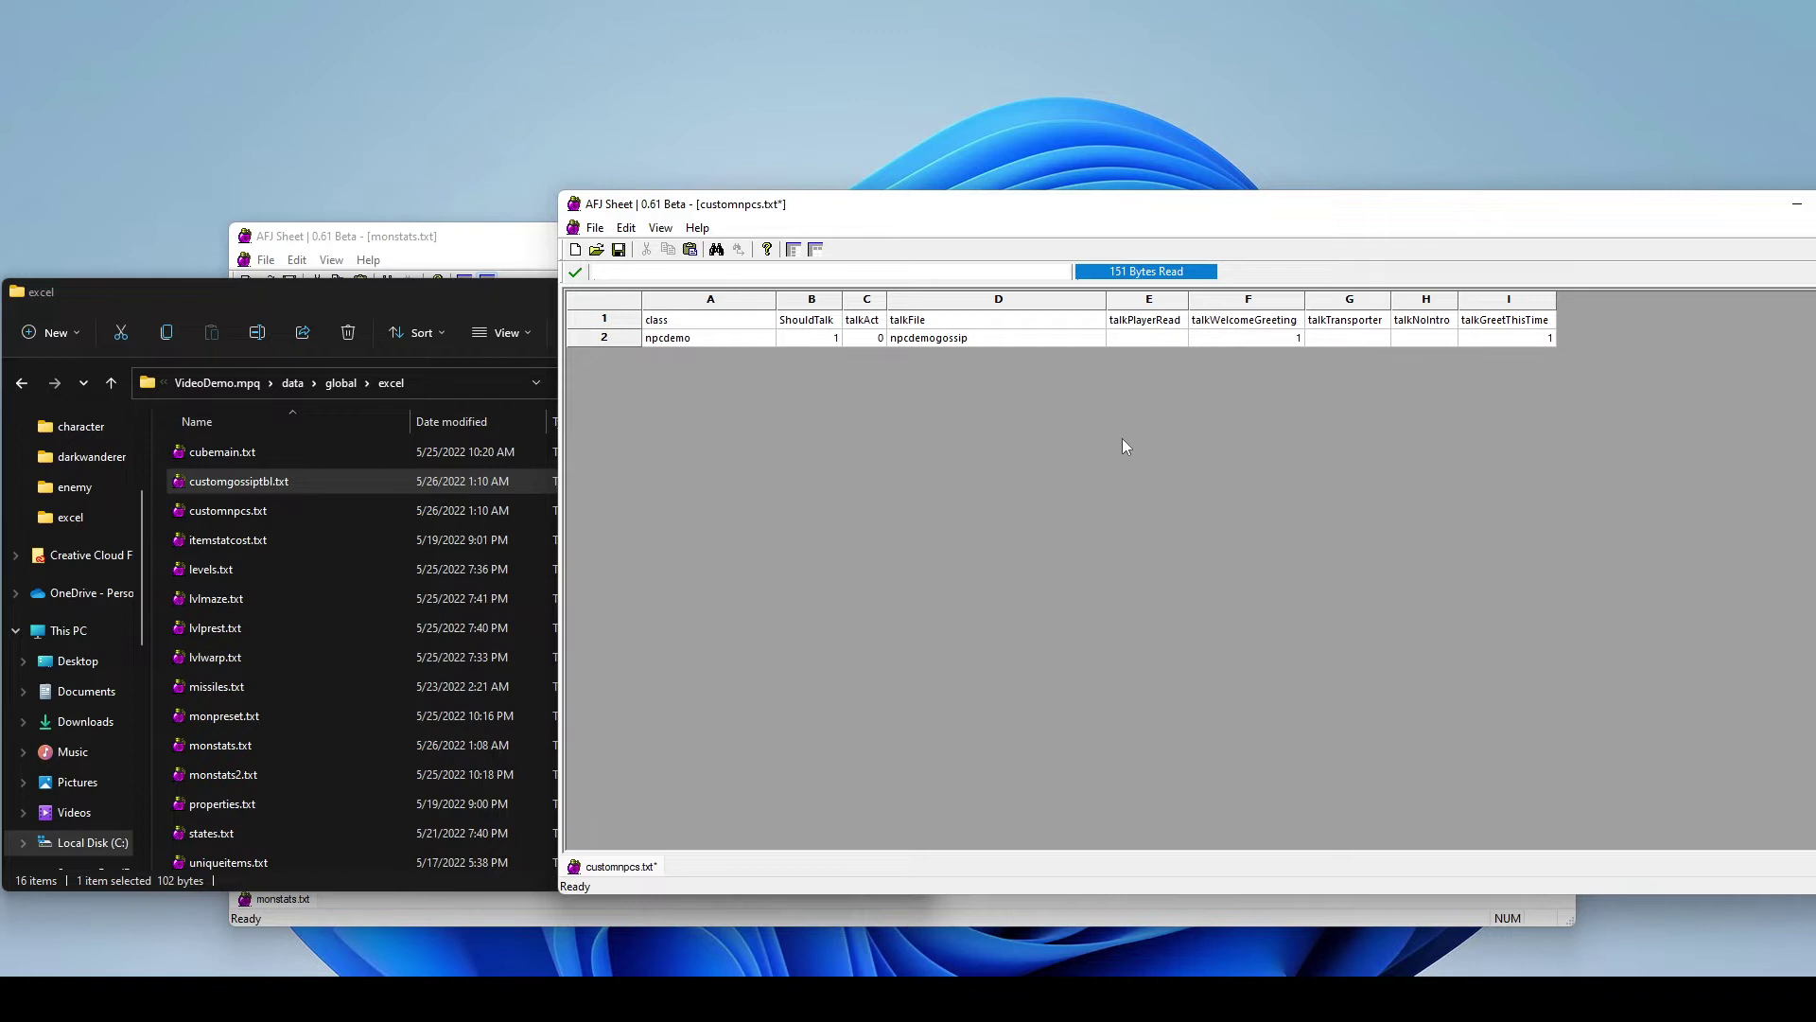
Step: Confirm npcdemo with talkFile npcdemogossip and save customnpcs.txt
{"action": "left_click_drag", "start_coordinate": [835, 194], "coordinate": [704, 200]}
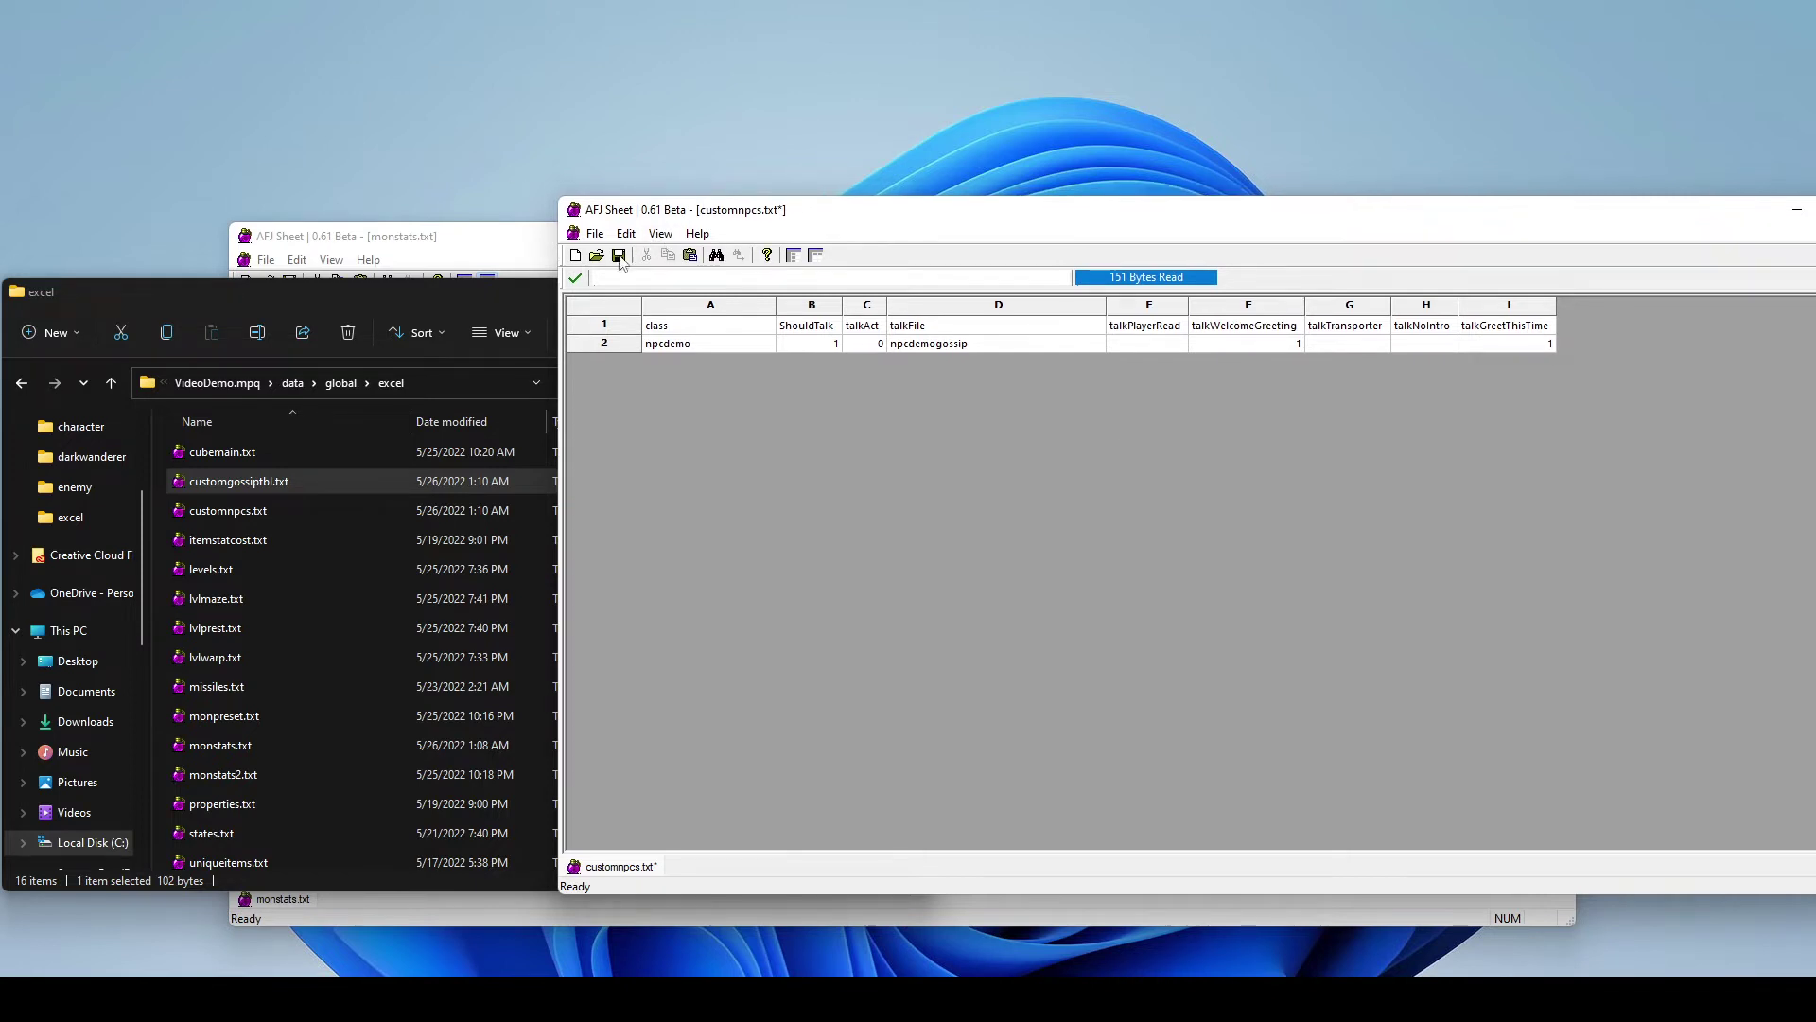
{"action": "left_click", "coordinate": [746, 347]}
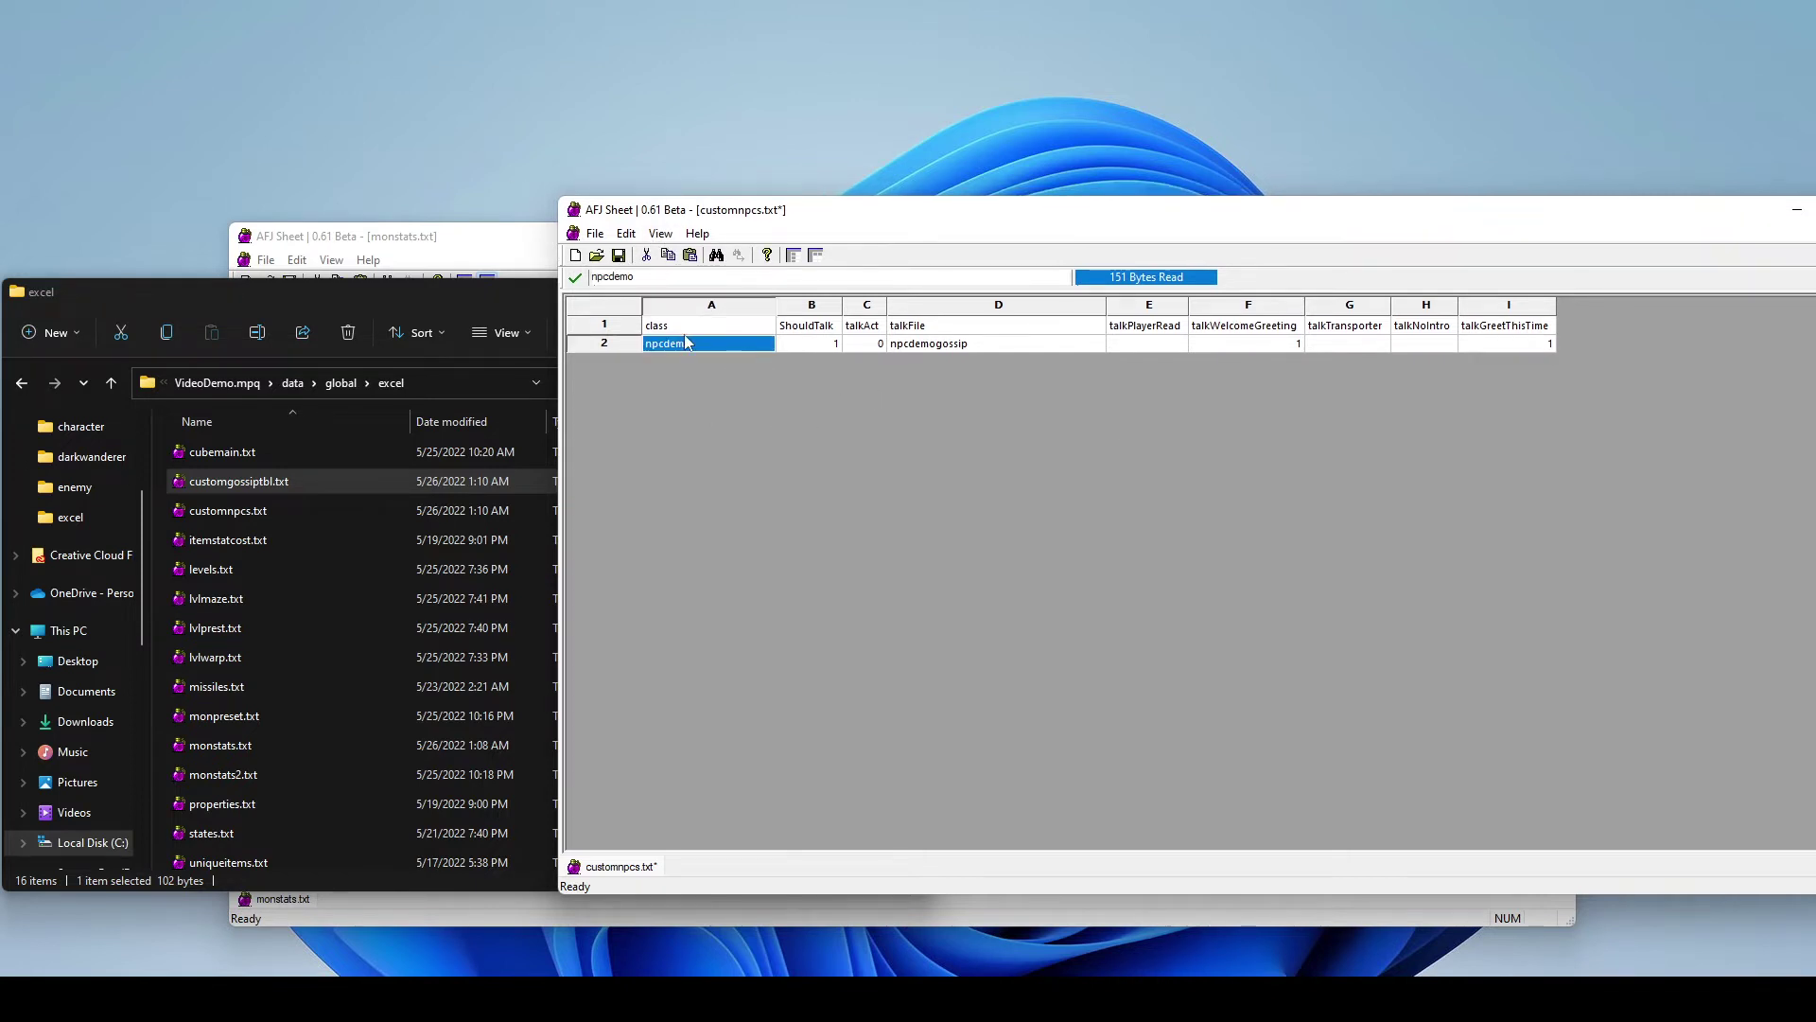
{"action": "left_click", "coordinate": [969, 345]}
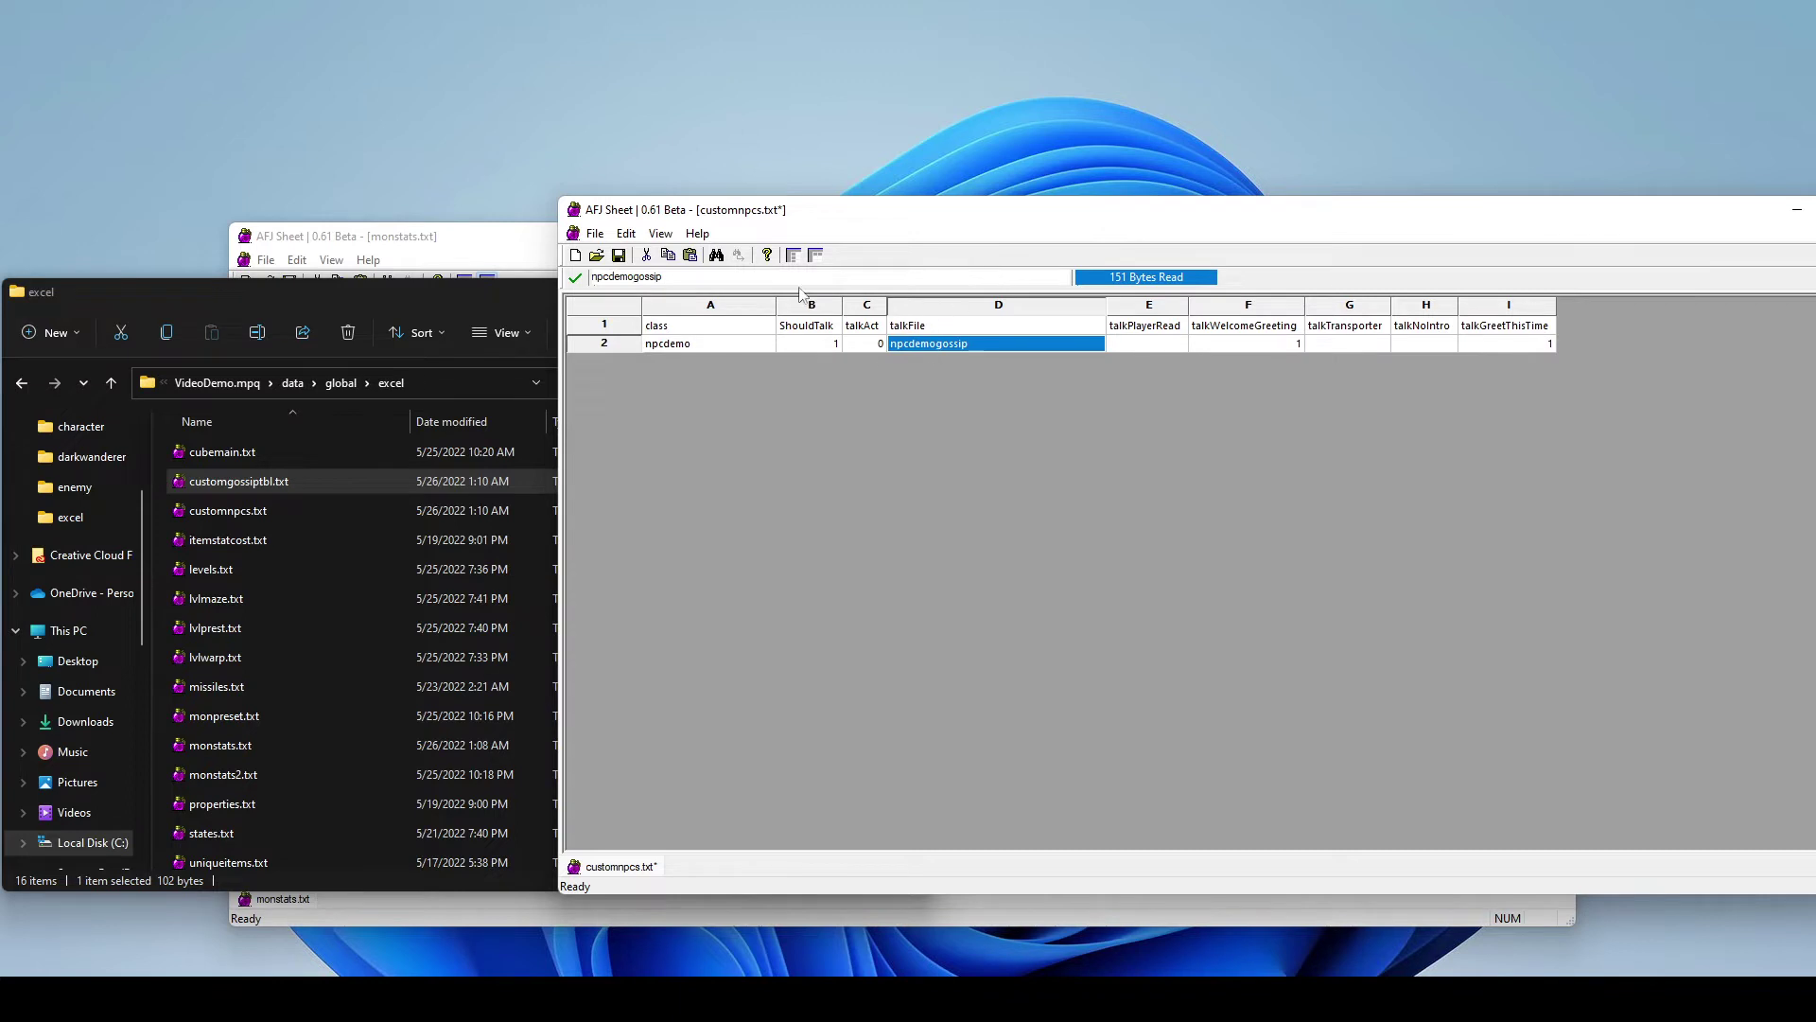
{"action": "left_click", "coordinate": [619, 254]}
Step: Rename customgossiptbl.txt to npcdemogossip.txt in the excel folder, then open it in AFJ Sheet
{"action": "left_click", "coordinate": [318, 480]}
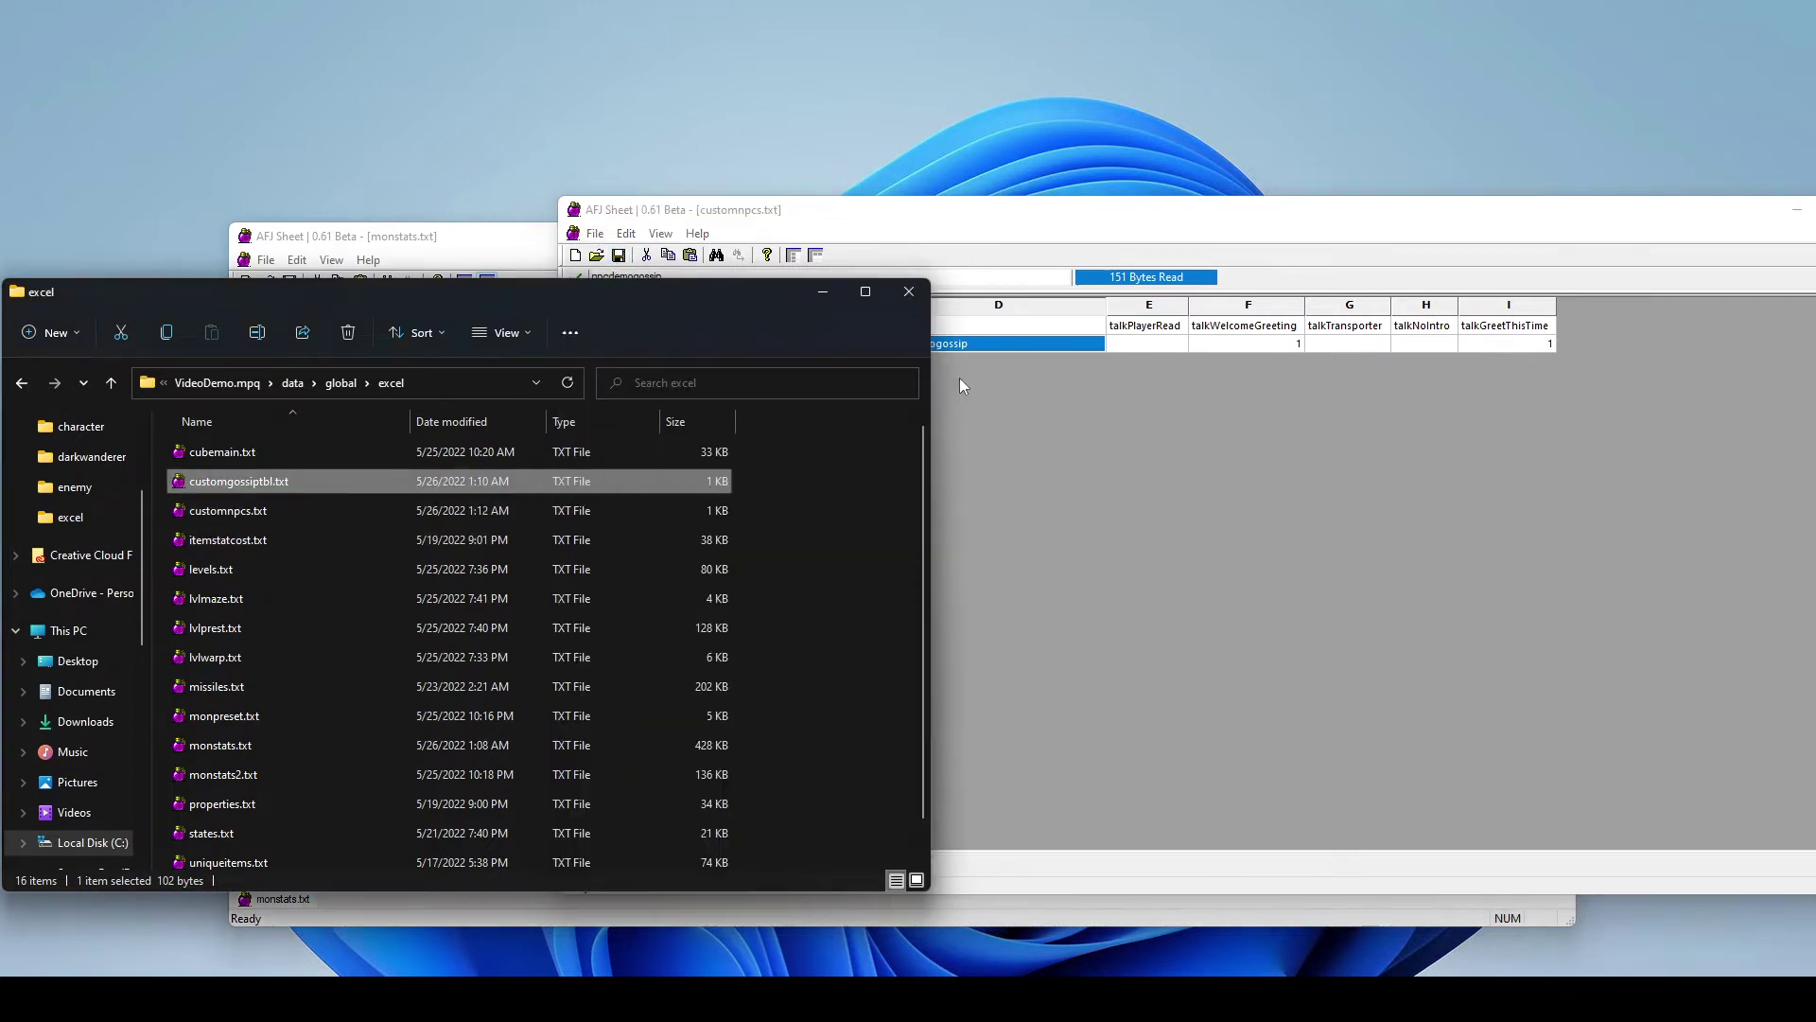
{"action": "left_click", "coordinate": [922, 346]}
{"action": "right_click", "coordinate": [271, 485]}
{"action": "left_click", "coordinate": [328, 935]}
{"action": "type", "text": "npc"}
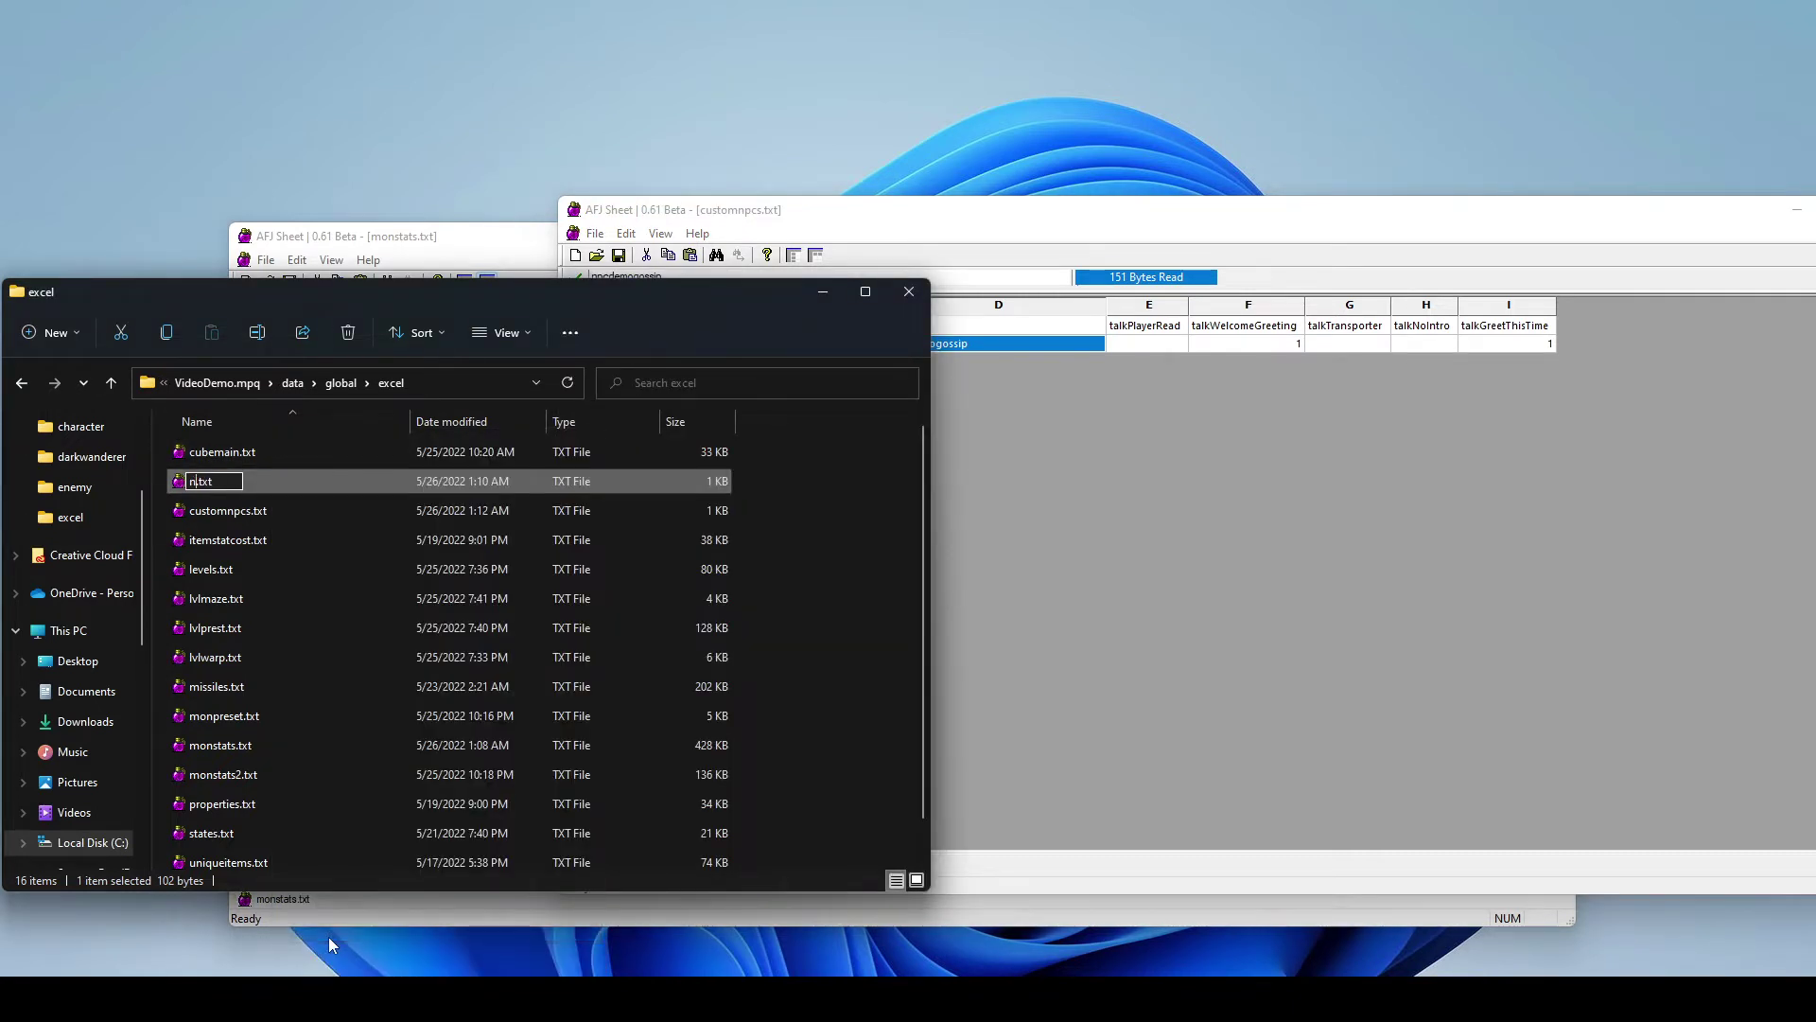
{"action": "type", "text": "demogossip"}
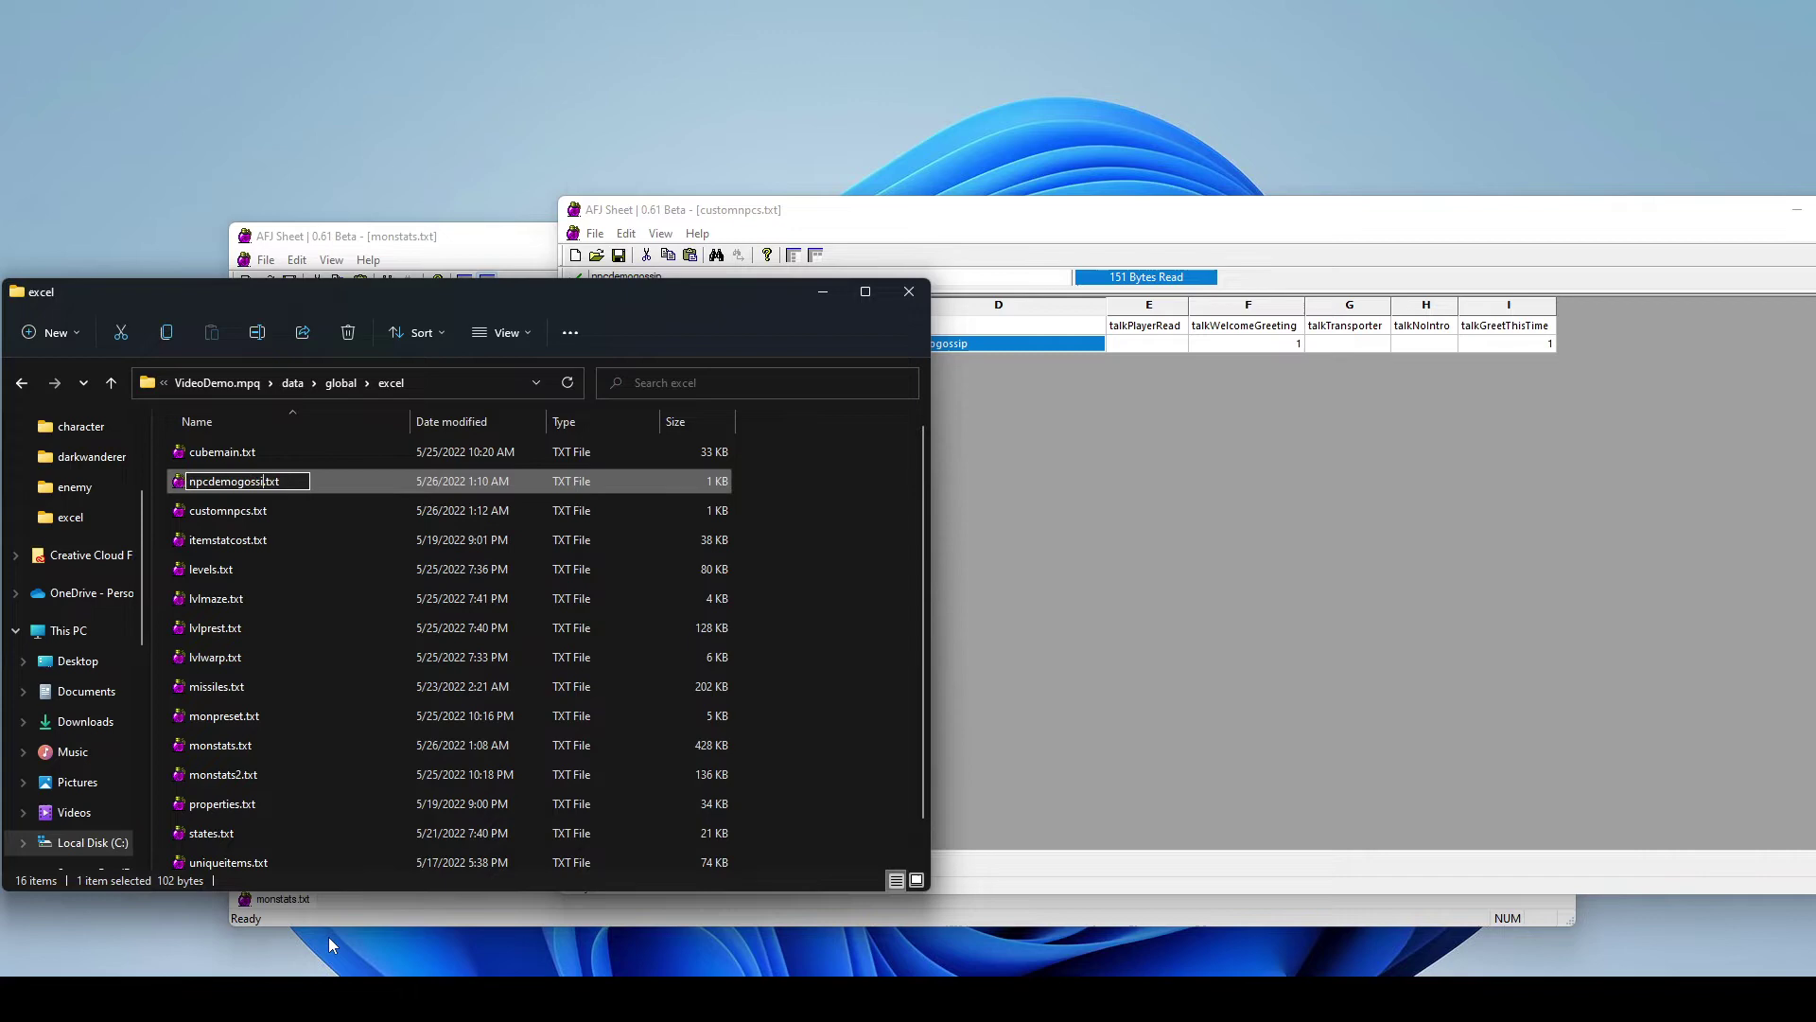
{"action": "key", "text": "Return"}
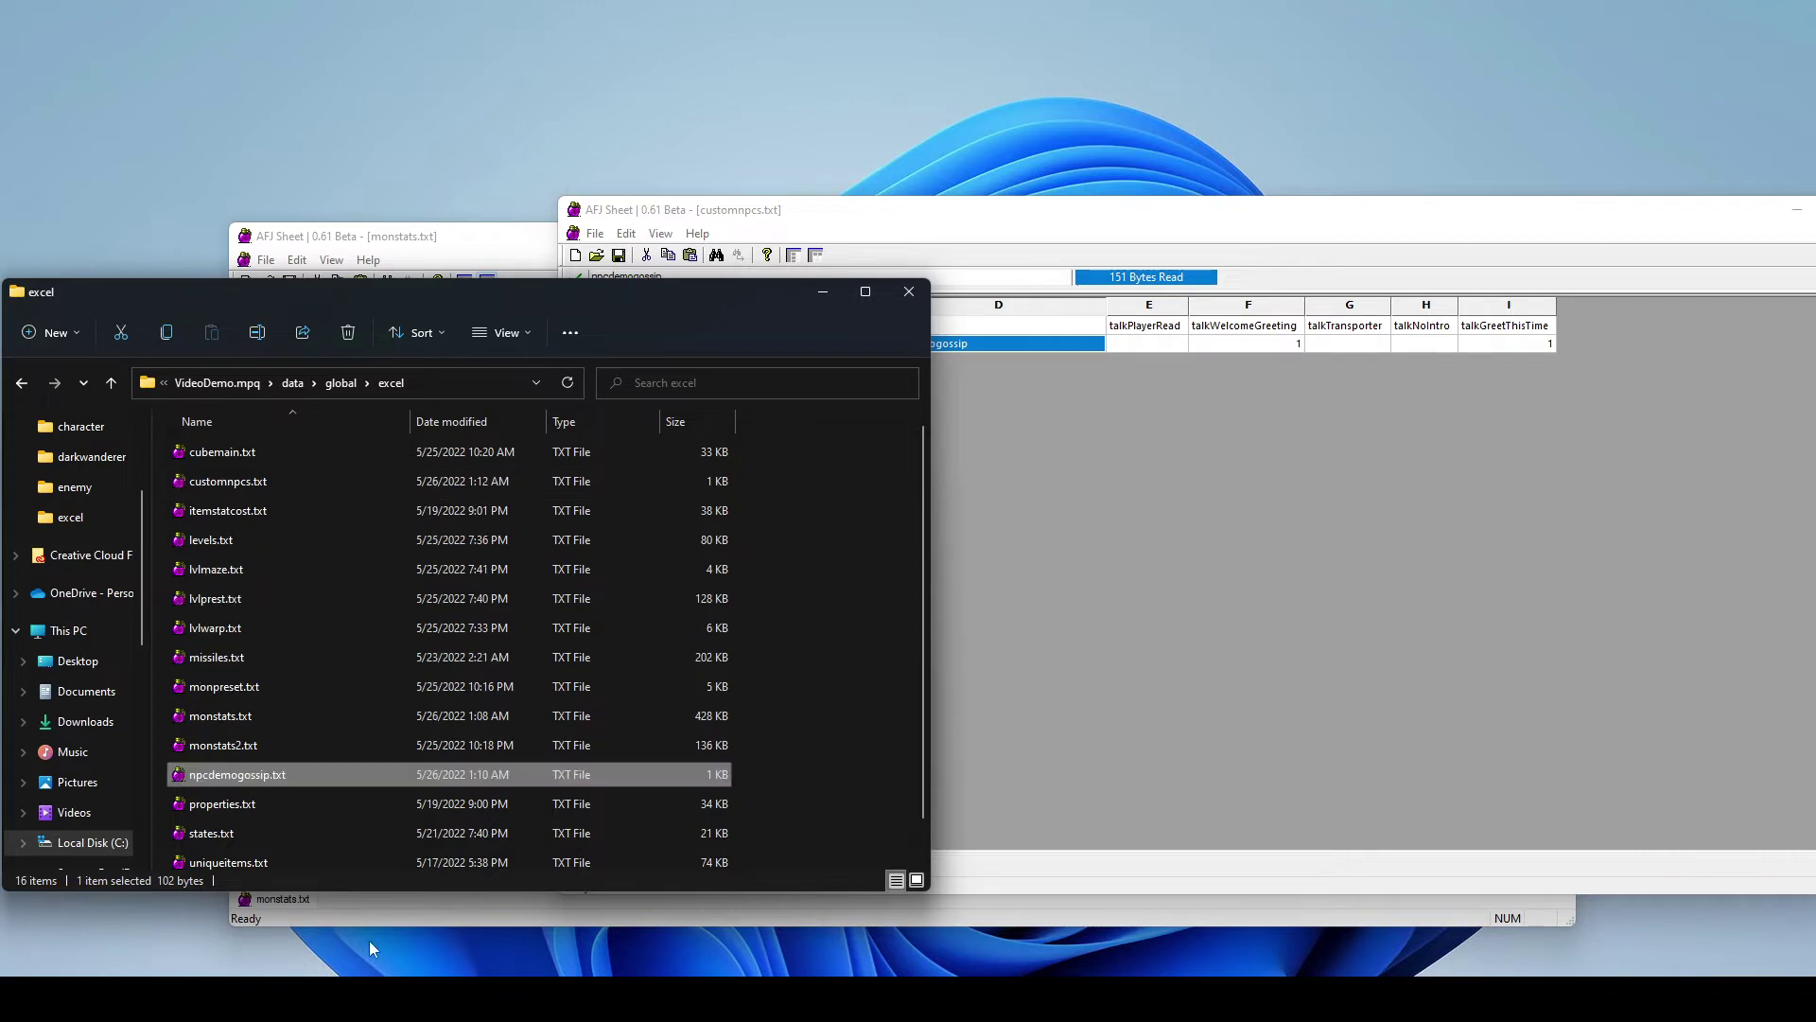
{"action": "double_click", "coordinate": [267, 776]}
{"action": "left_click_drag", "start_coordinate": [388, 63], "coordinate": [660, 167]}
Step: Widen column A of npcdemogossip.txt and inspect stringIds 20065, 0 and 2 and the filter columns
{"action": "left_click_drag", "start_coordinate": [436, 239], "coordinate": [485, 239]}
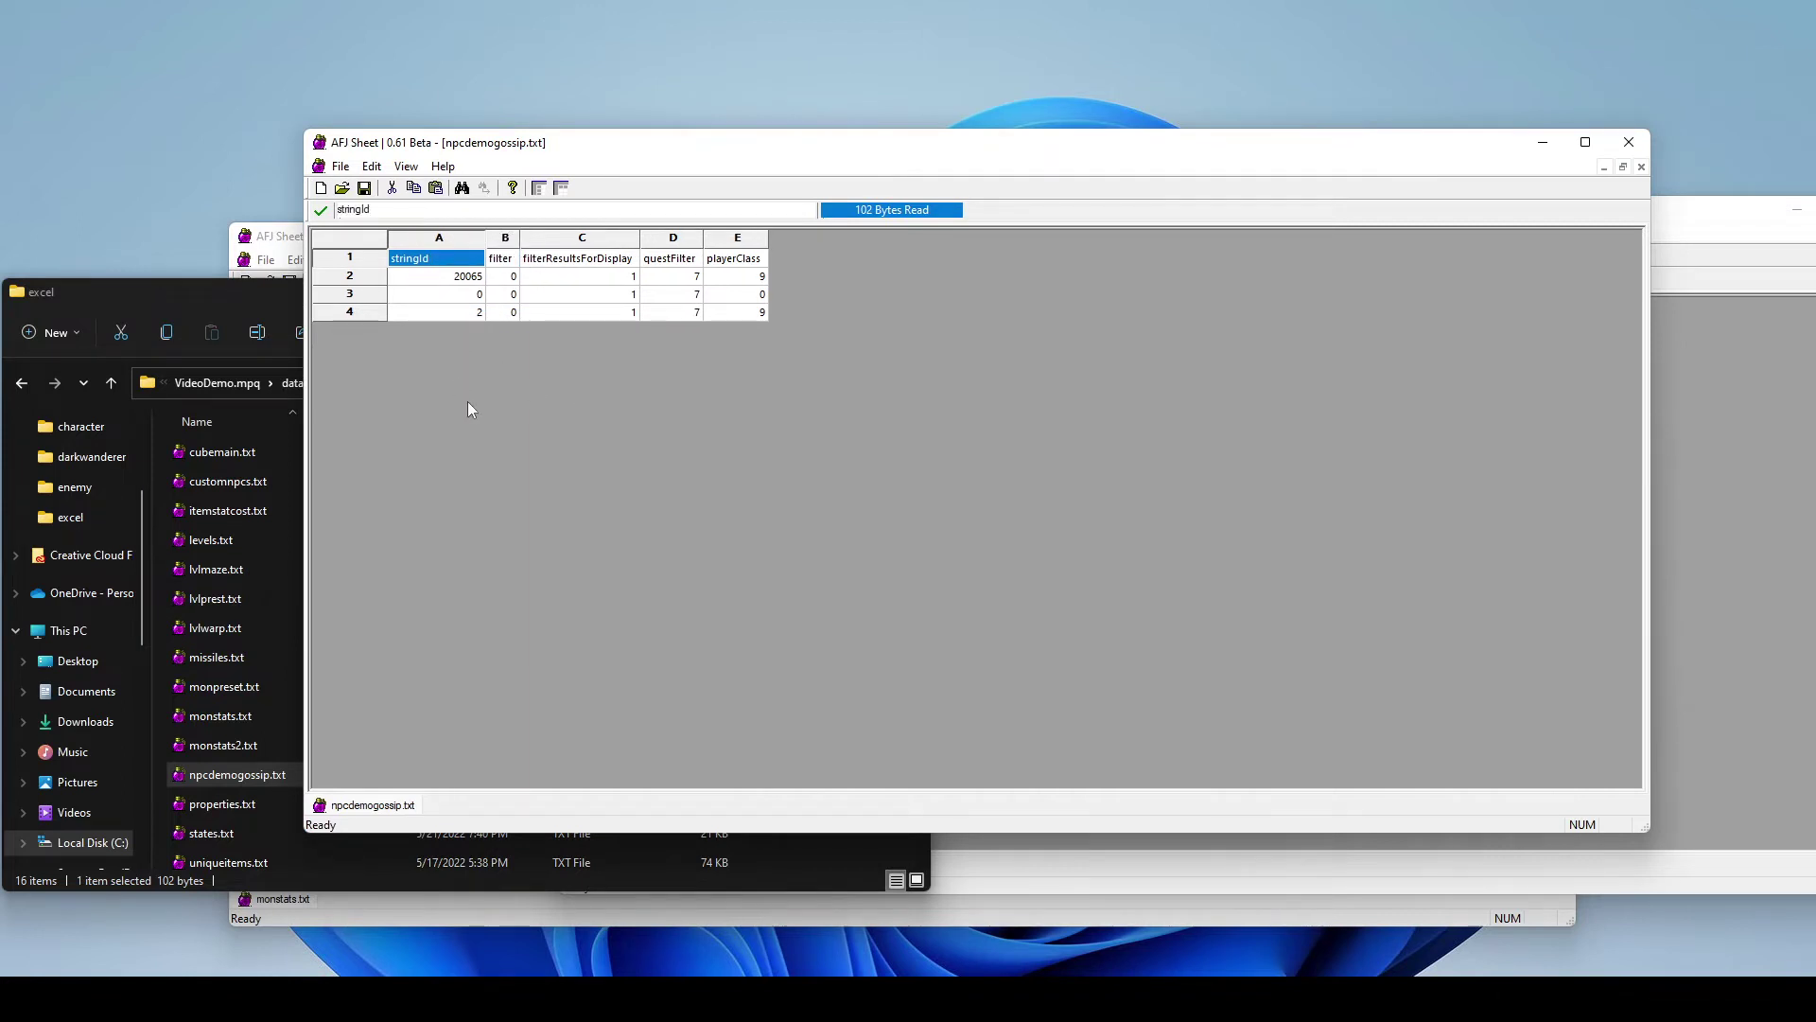
{"action": "left_click", "coordinate": [593, 295]}
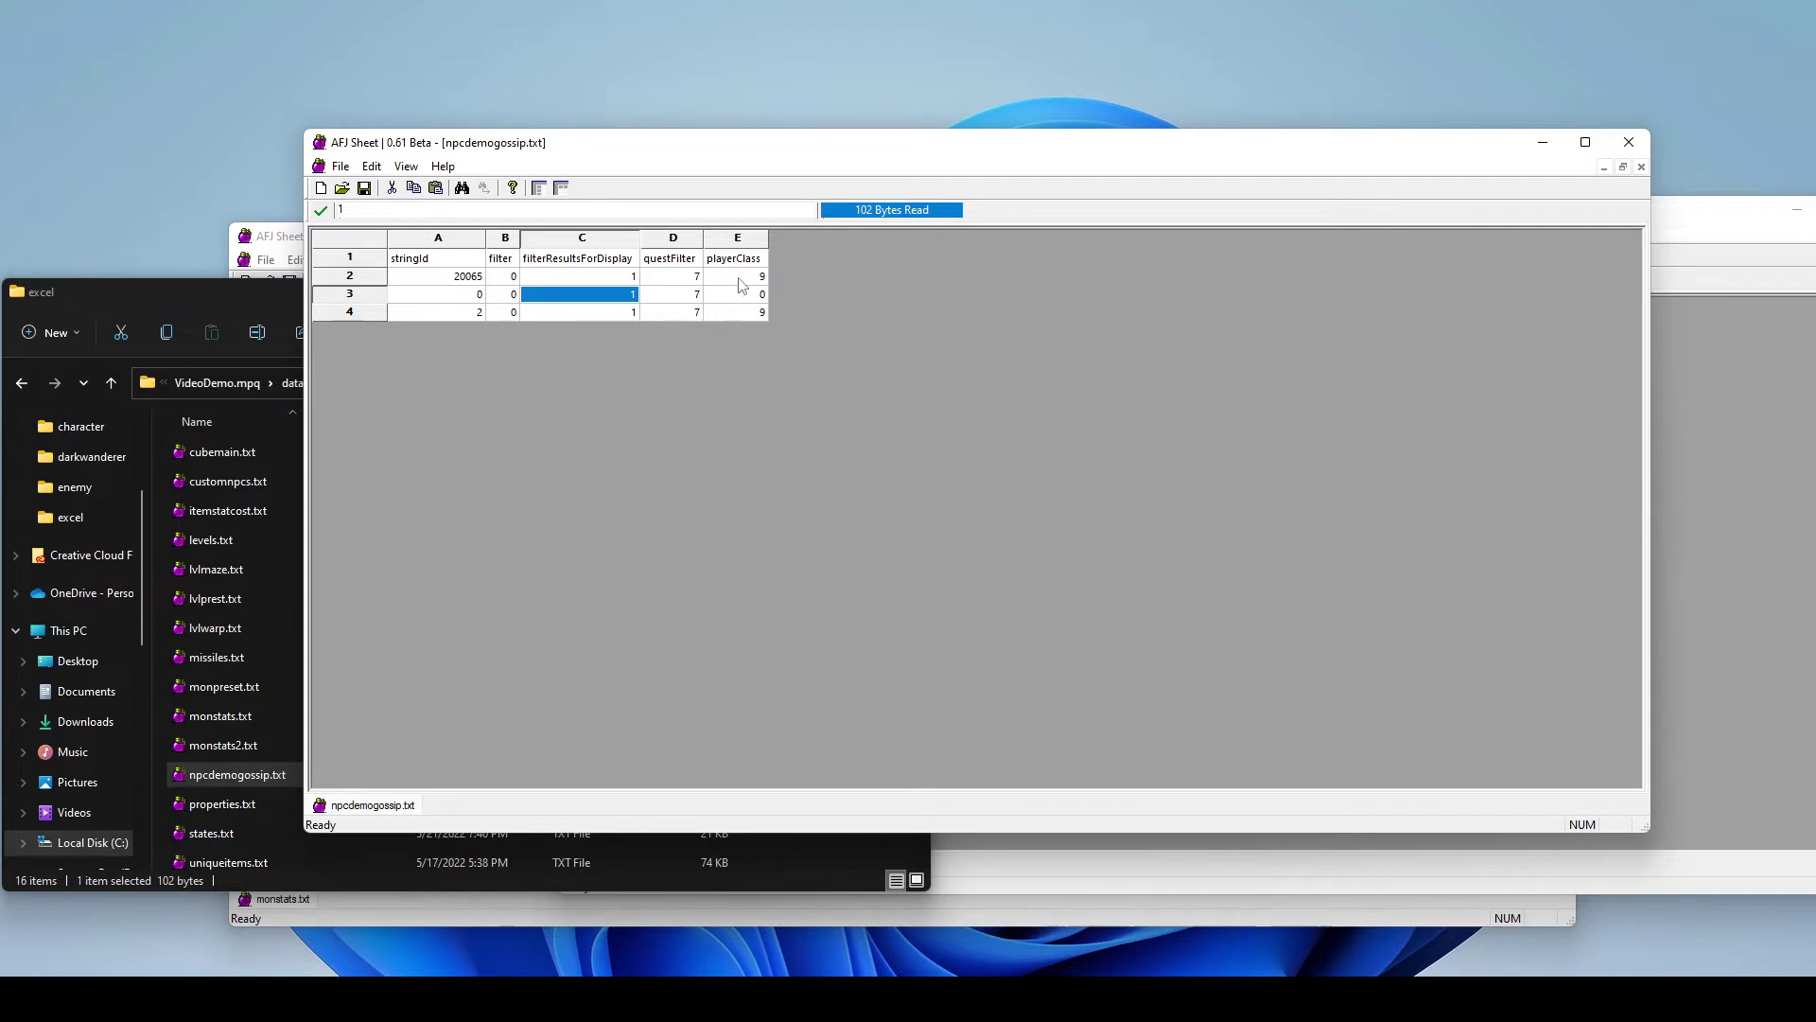
{"action": "left_click", "coordinate": [736, 237]}
{"action": "left_click", "coordinate": [582, 237]}
{"action": "left_click", "coordinate": [461, 276]}
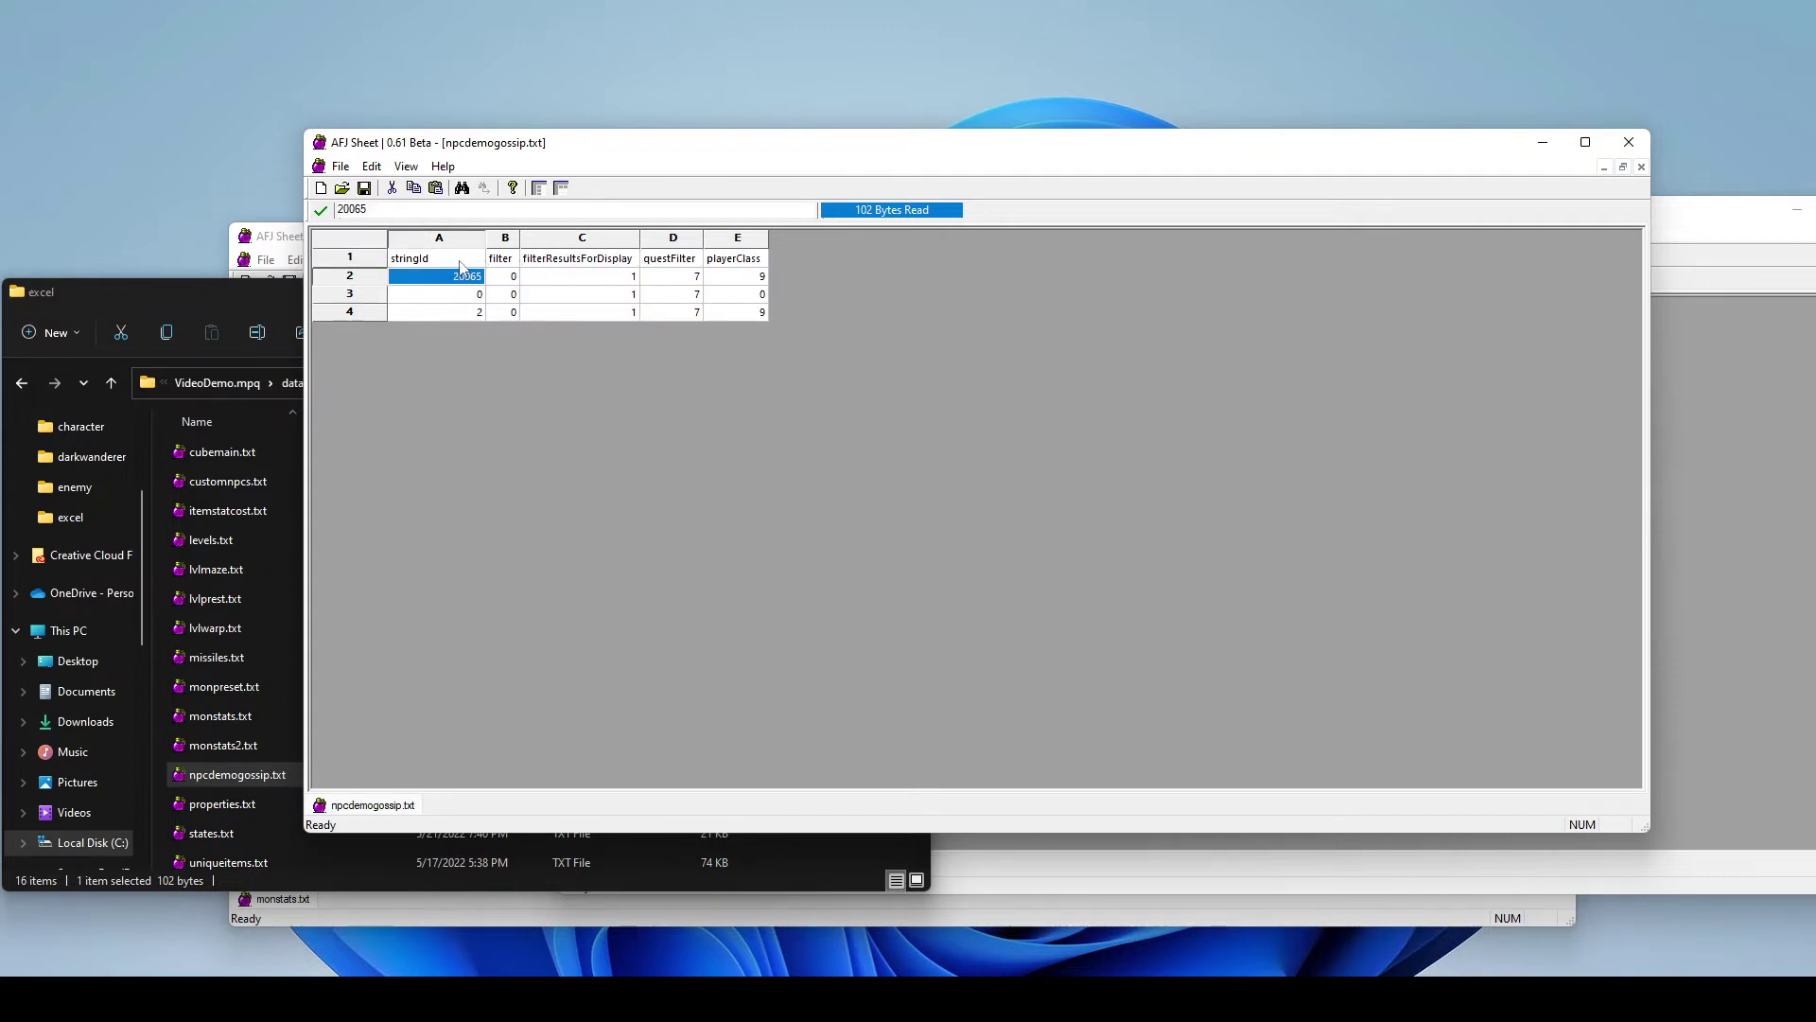
{"action": "left_click", "coordinate": [458, 293]}
{"action": "left_click", "coordinate": [459, 279]}
{"action": "left_click", "coordinate": [461, 293]}
{"action": "left_click", "coordinate": [467, 314]}
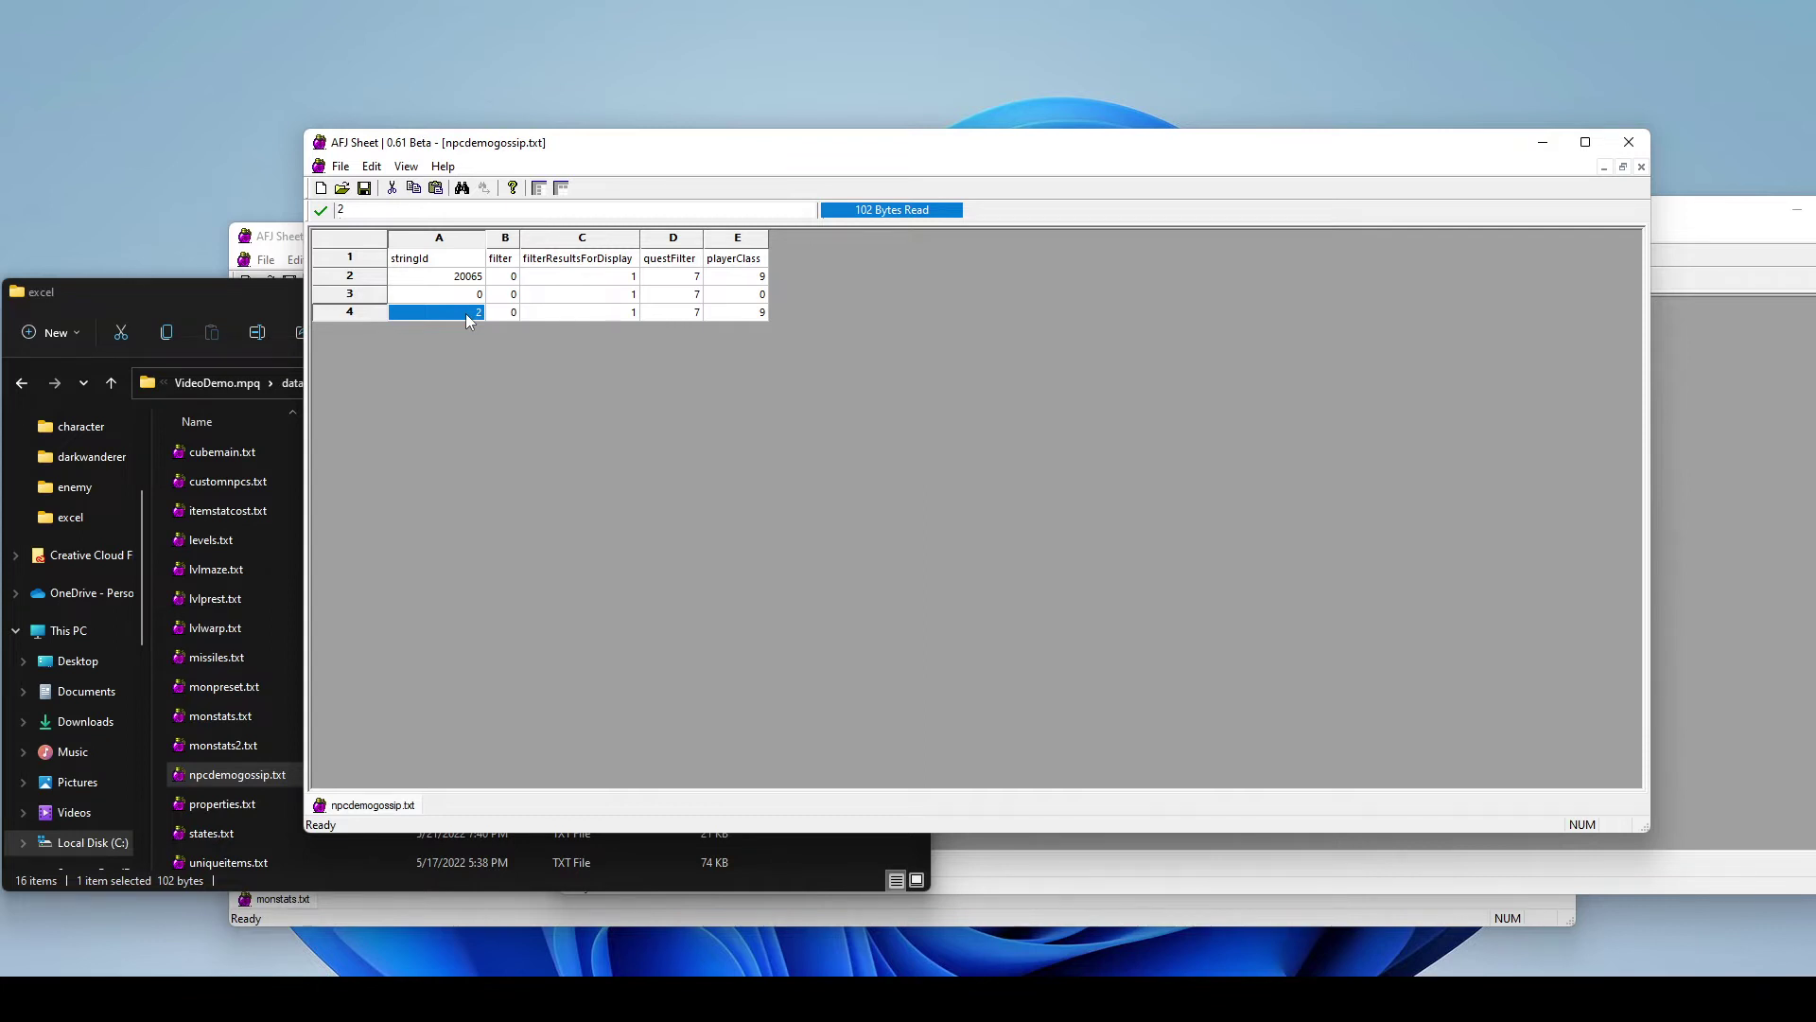
Step: Select vo.json in Casc Viewer's data\local\lng\strings folder
{"action": "left_click", "coordinate": [955, 866]}
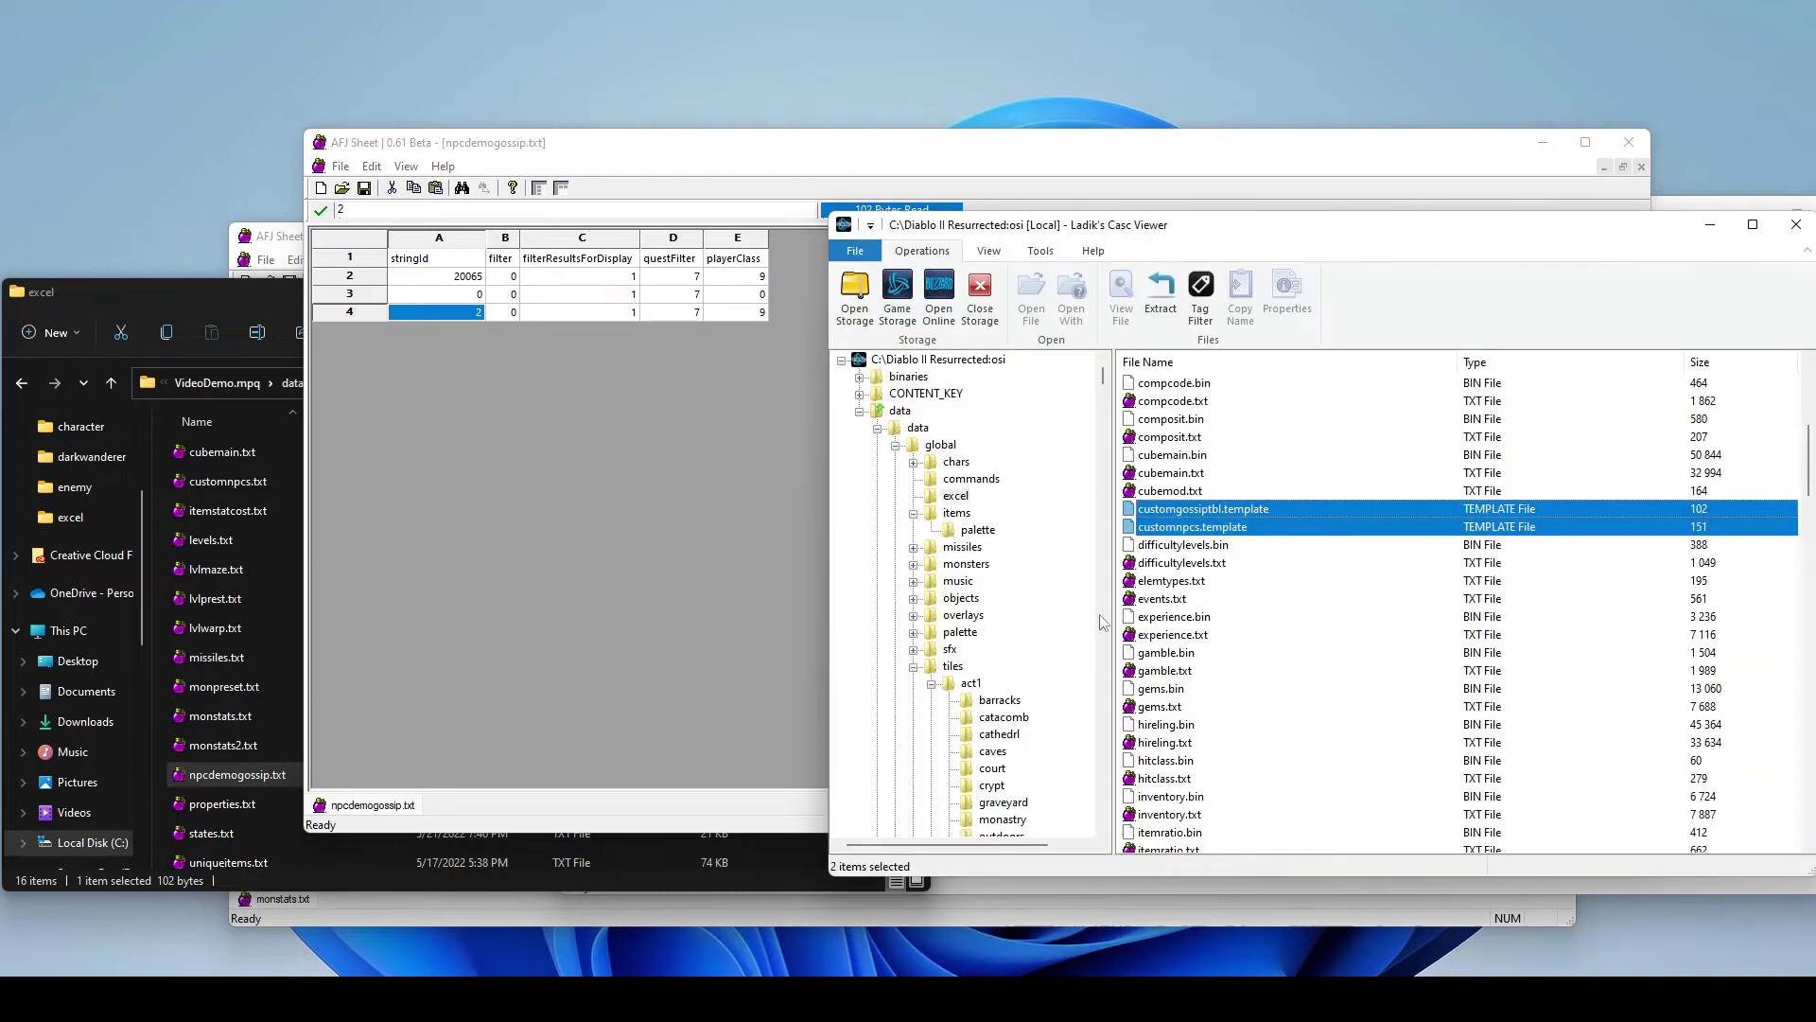
{"action": "left_click", "coordinate": [916, 430]}
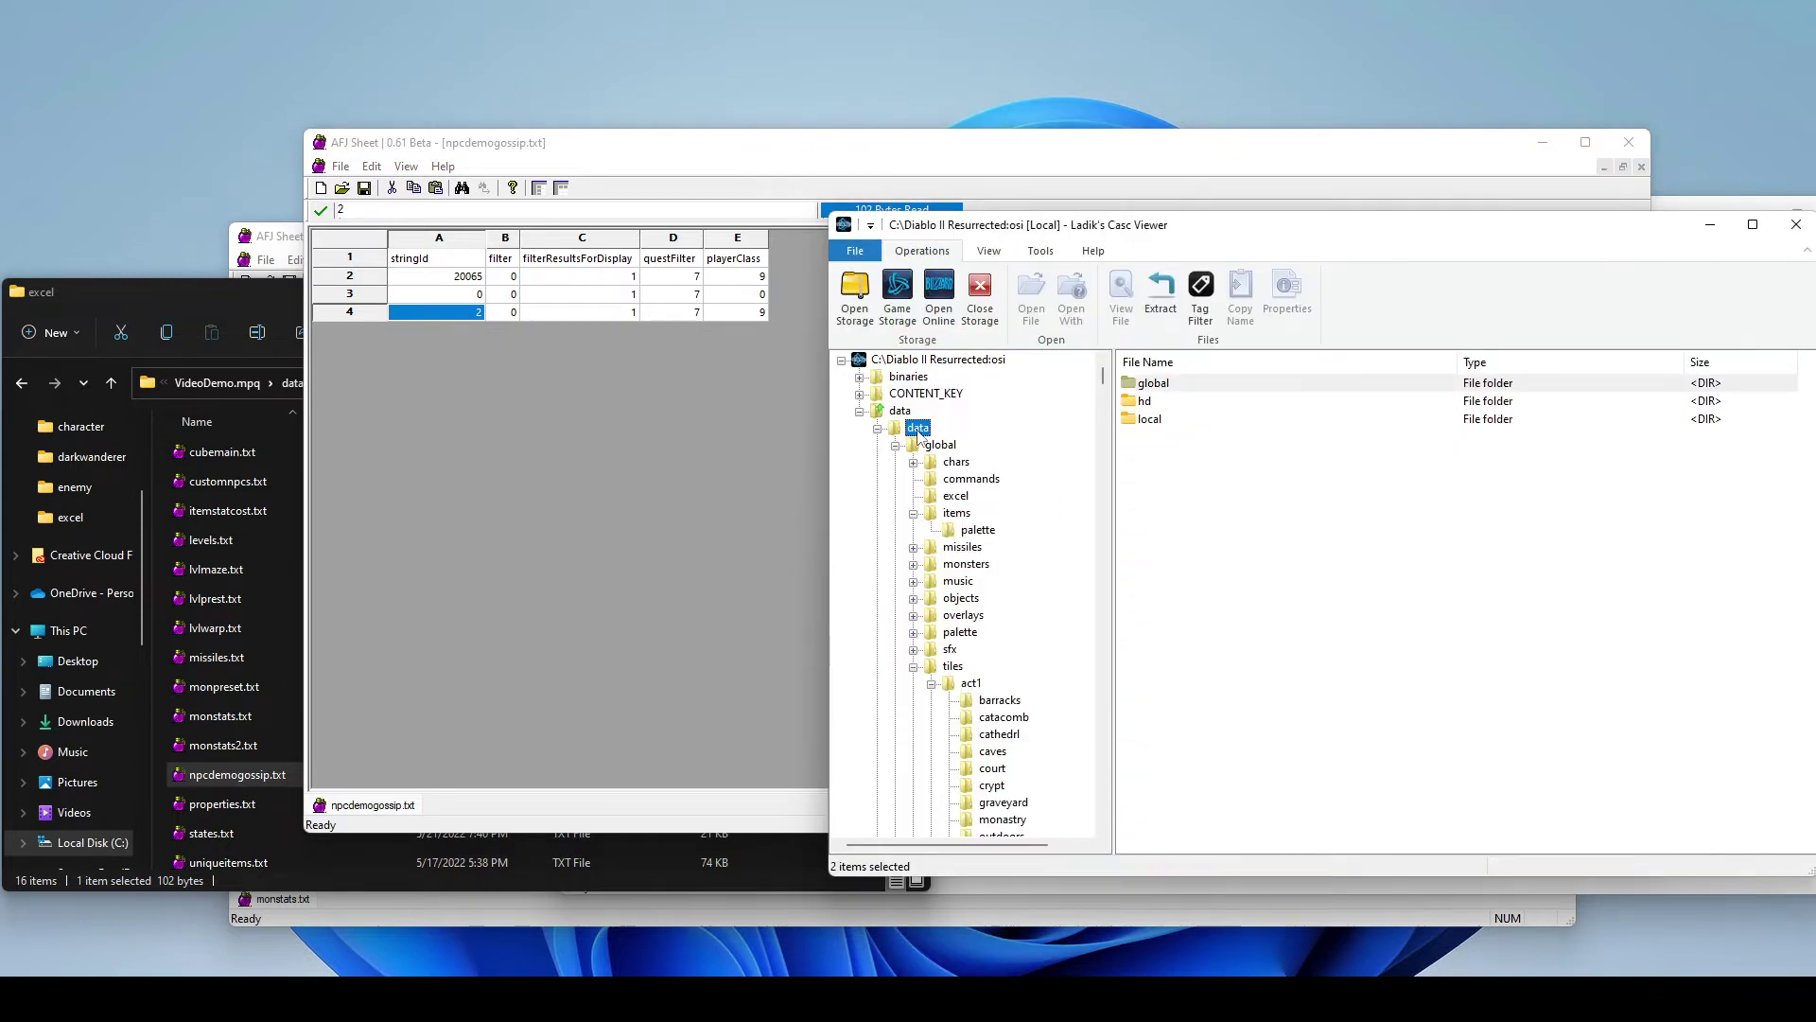
{"action": "double_click", "coordinate": [1149, 419]}
{"action": "double_click", "coordinate": [1146, 437]}
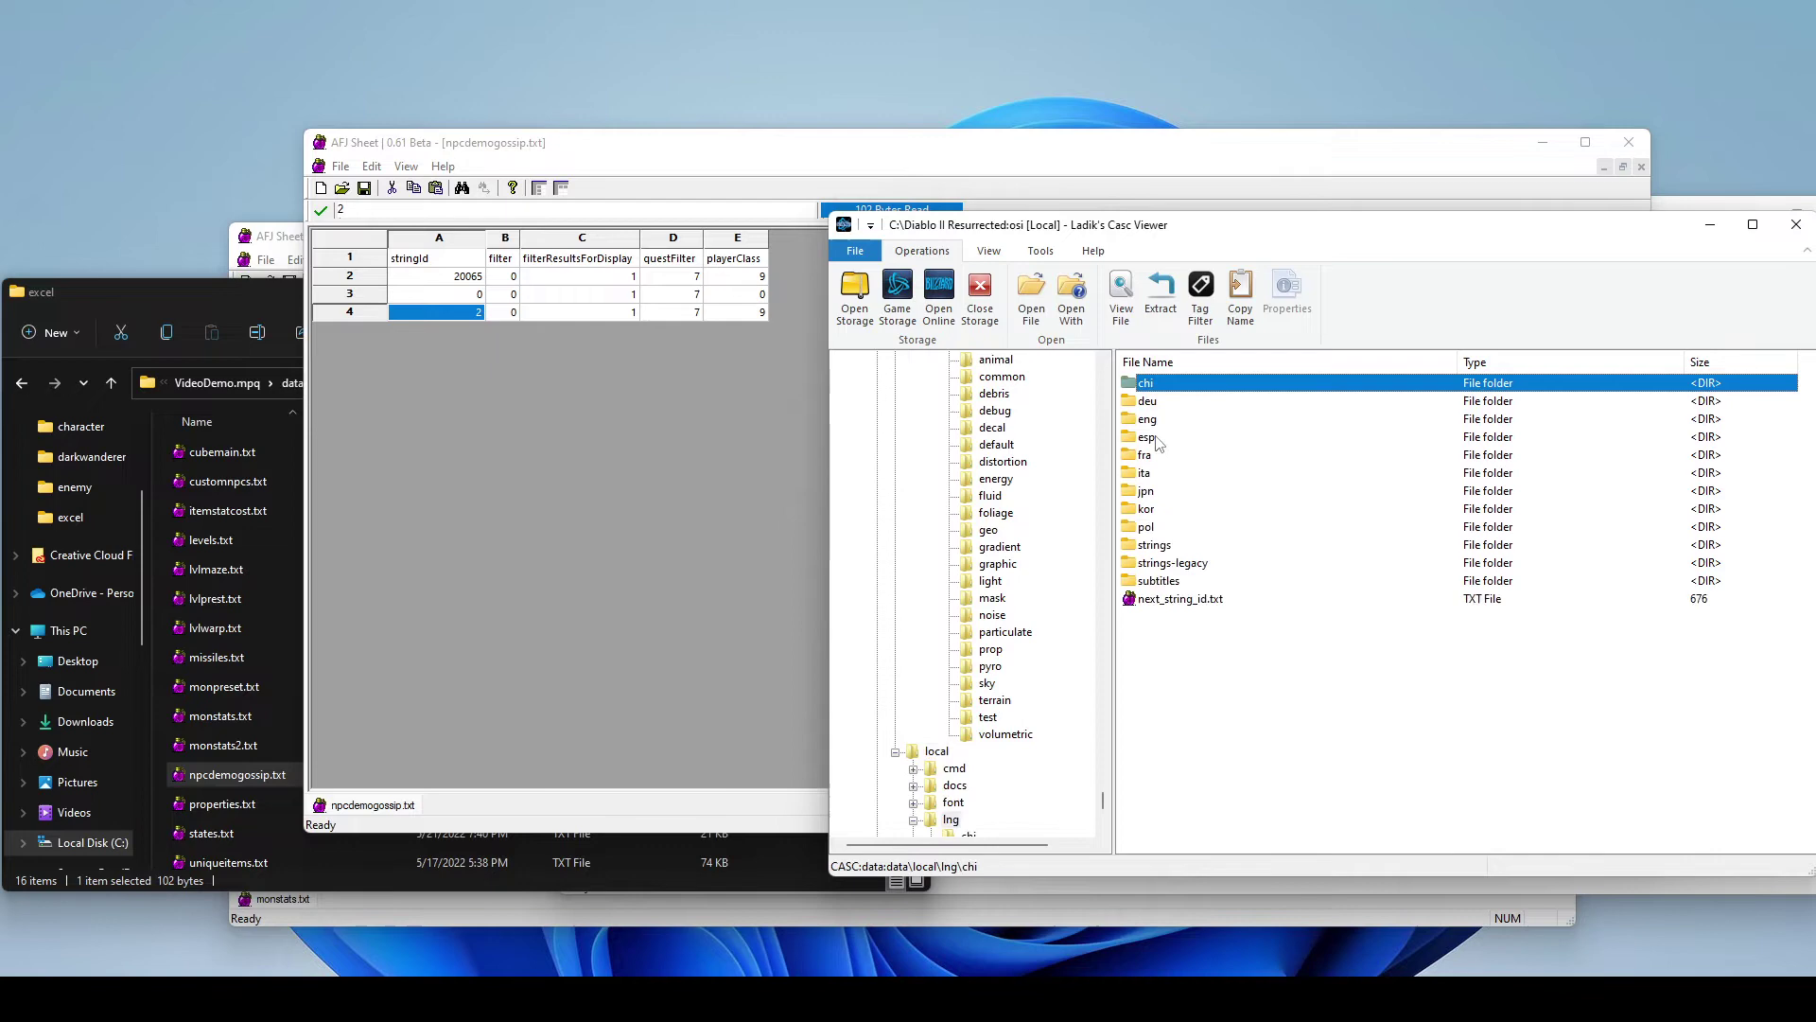
{"action": "double_click", "coordinate": [1154, 545]}
{"action": "left_click", "coordinate": [1156, 760]}
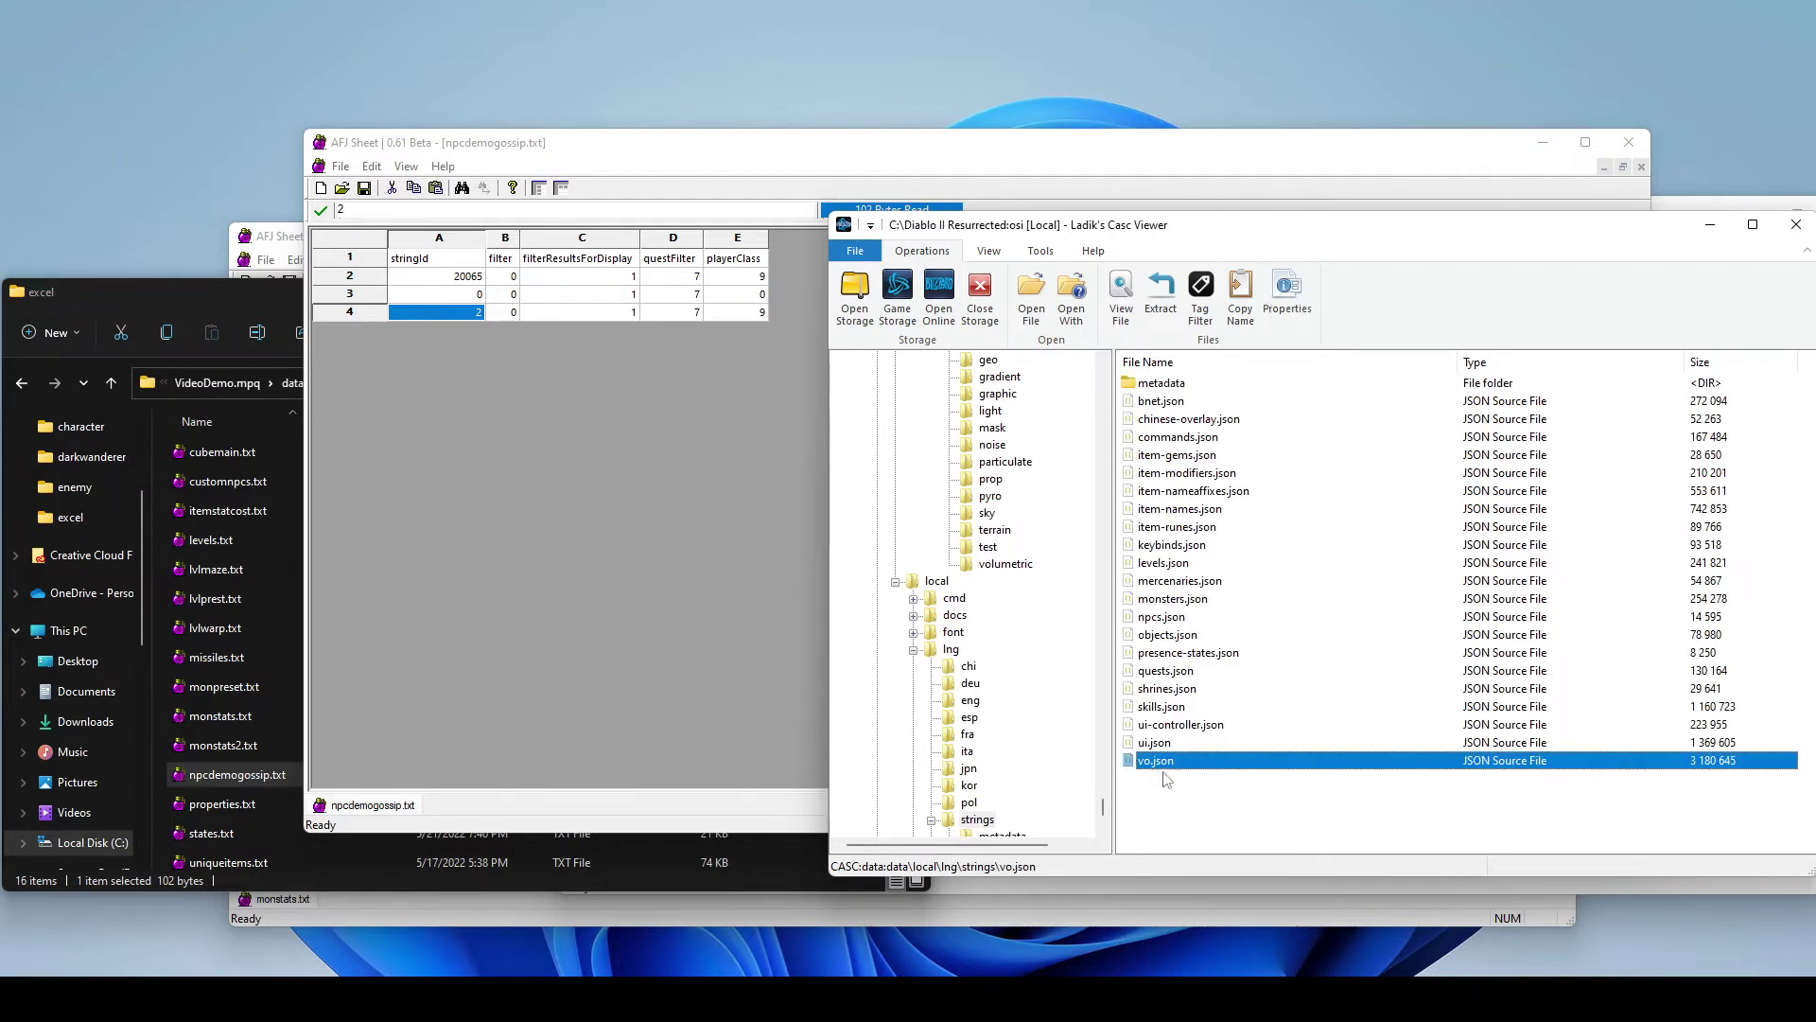
Step: Copy vo.json into the mod's data\local\lng\strings folder
{"action": "left_click", "coordinate": [236, 316]}
{"action": "left_click", "coordinate": [301, 382]}
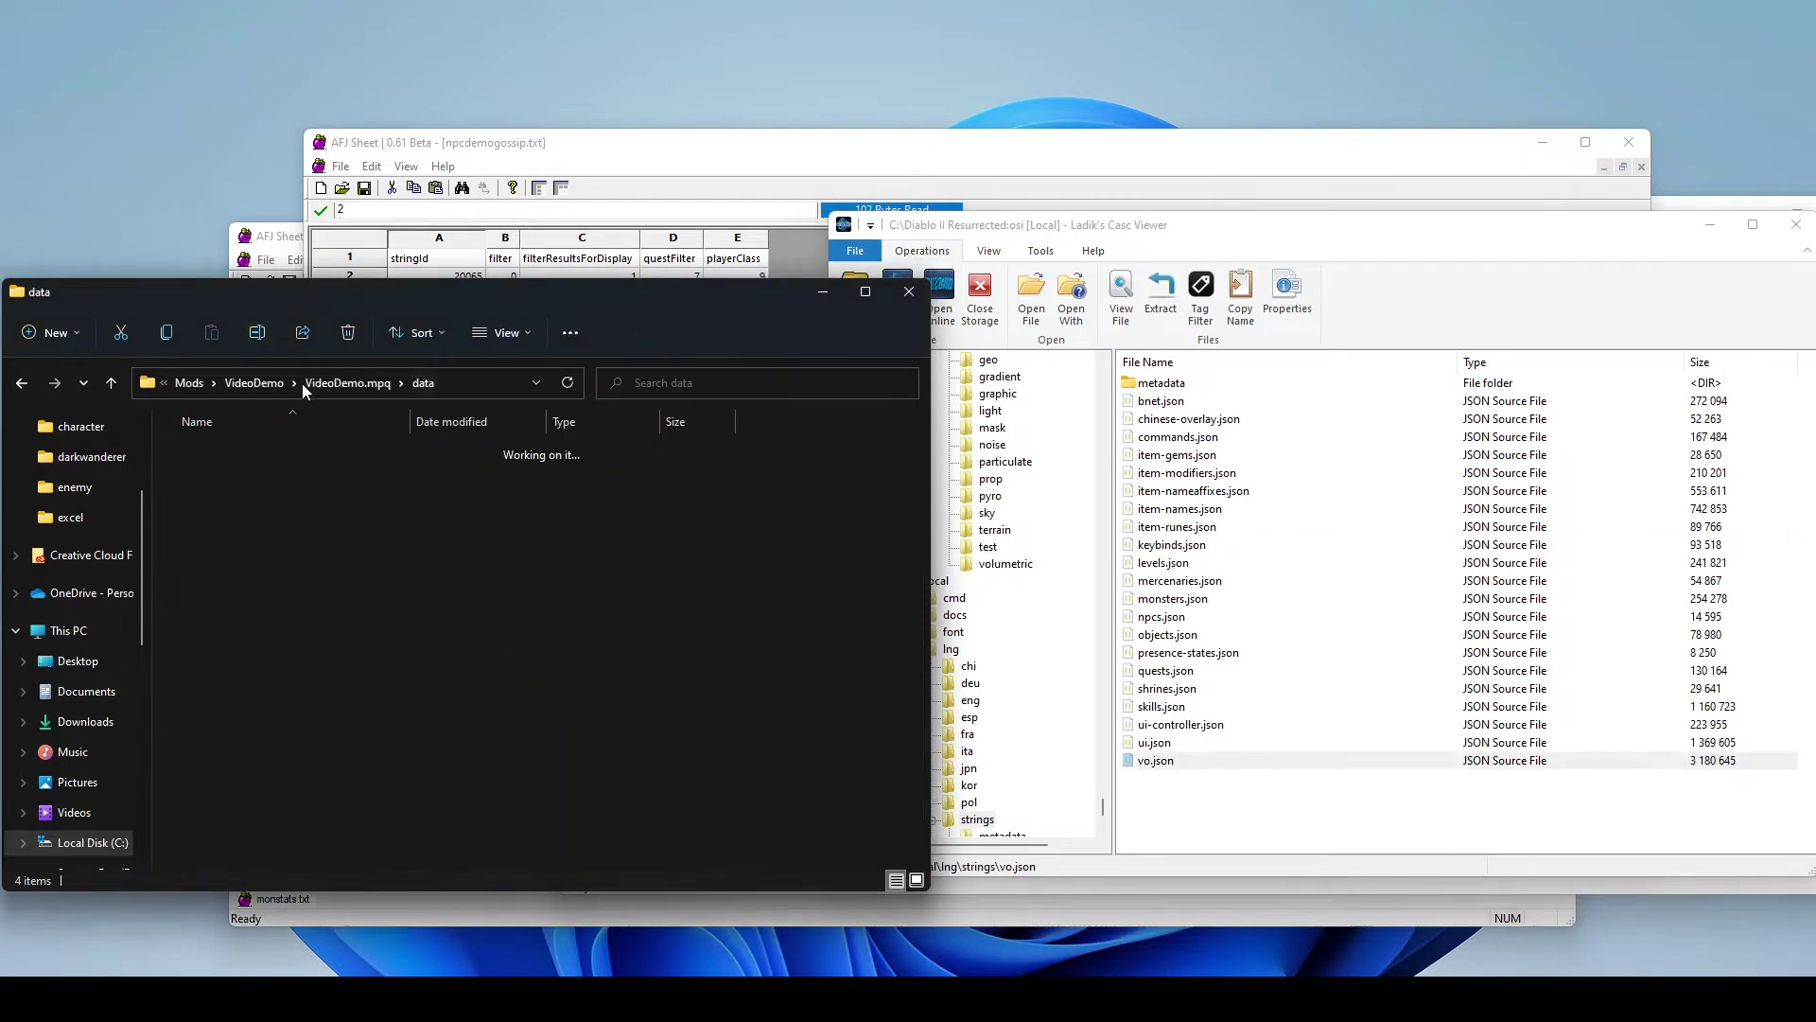
{"action": "double_click", "coordinate": [206, 547]}
{"action": "double_click", "coordinate": [218, 463]}
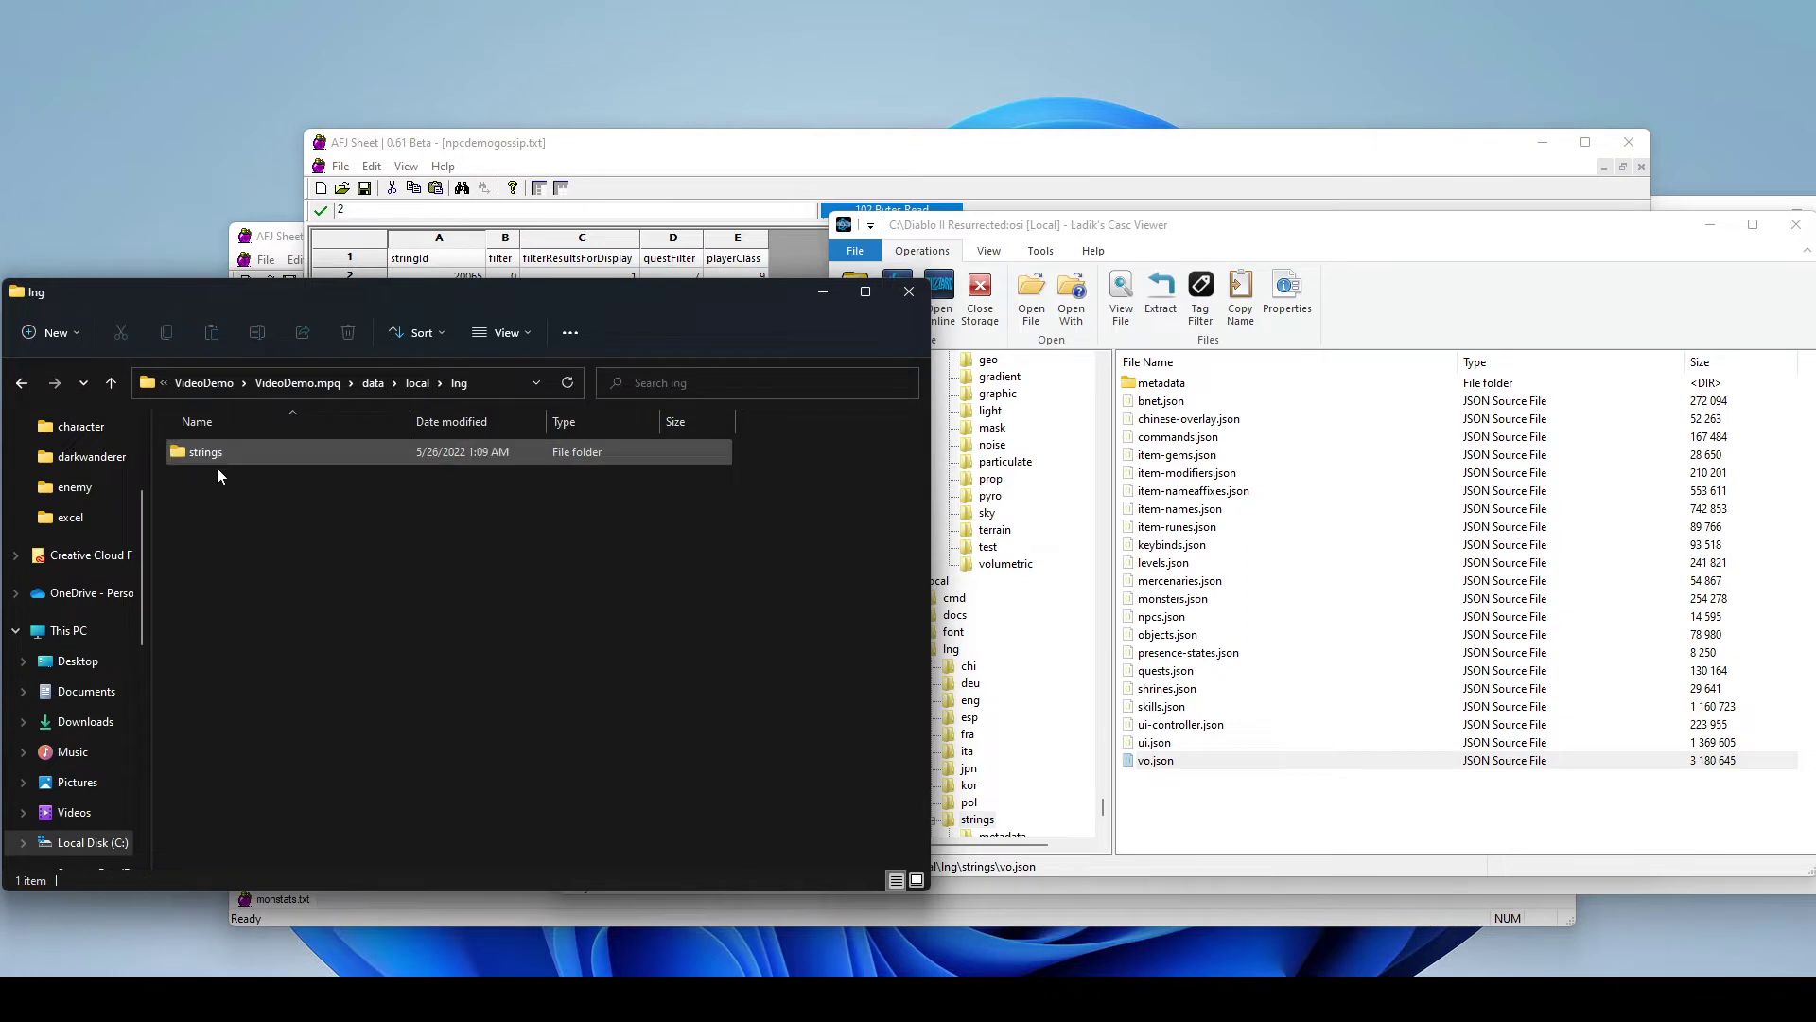
{"action": "double_click", "coordinate": [218, 468]}
{"action": "left_click", "coordinate": [1190, 767]}
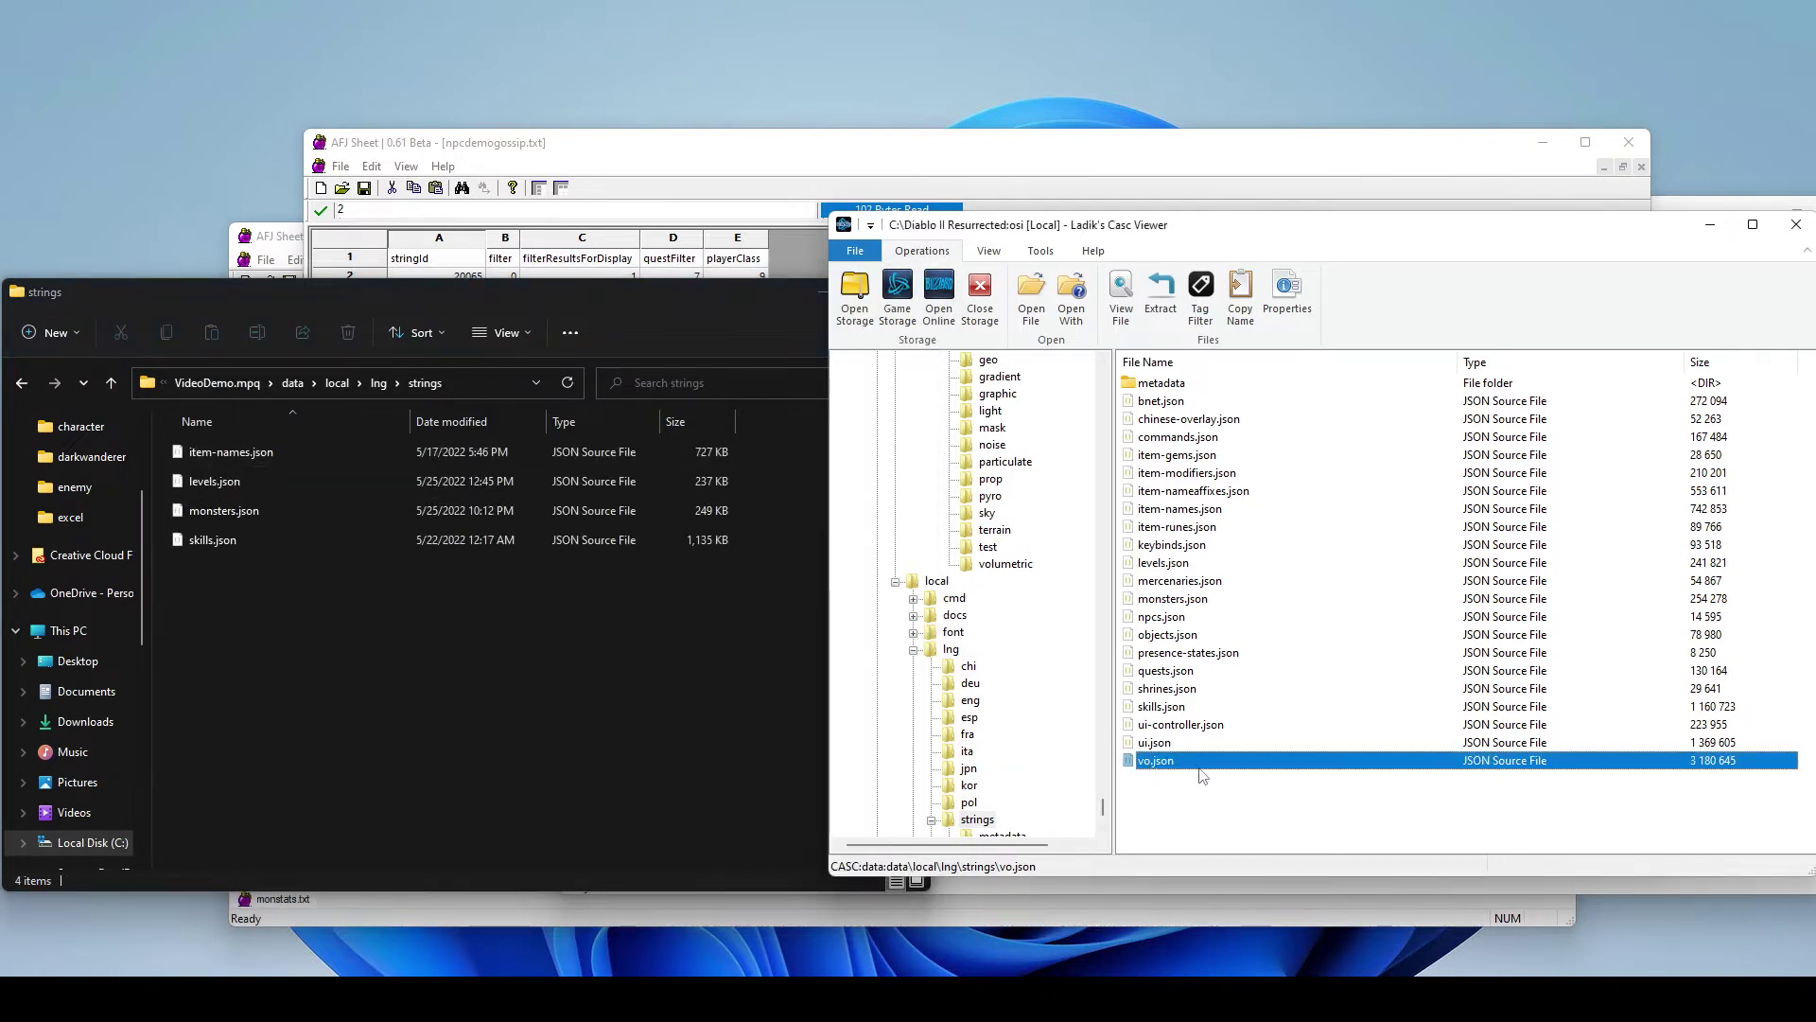
{"action": "left_click_drag", "start_coordinate": [1190, 767], "coordinate": [236, 576]}
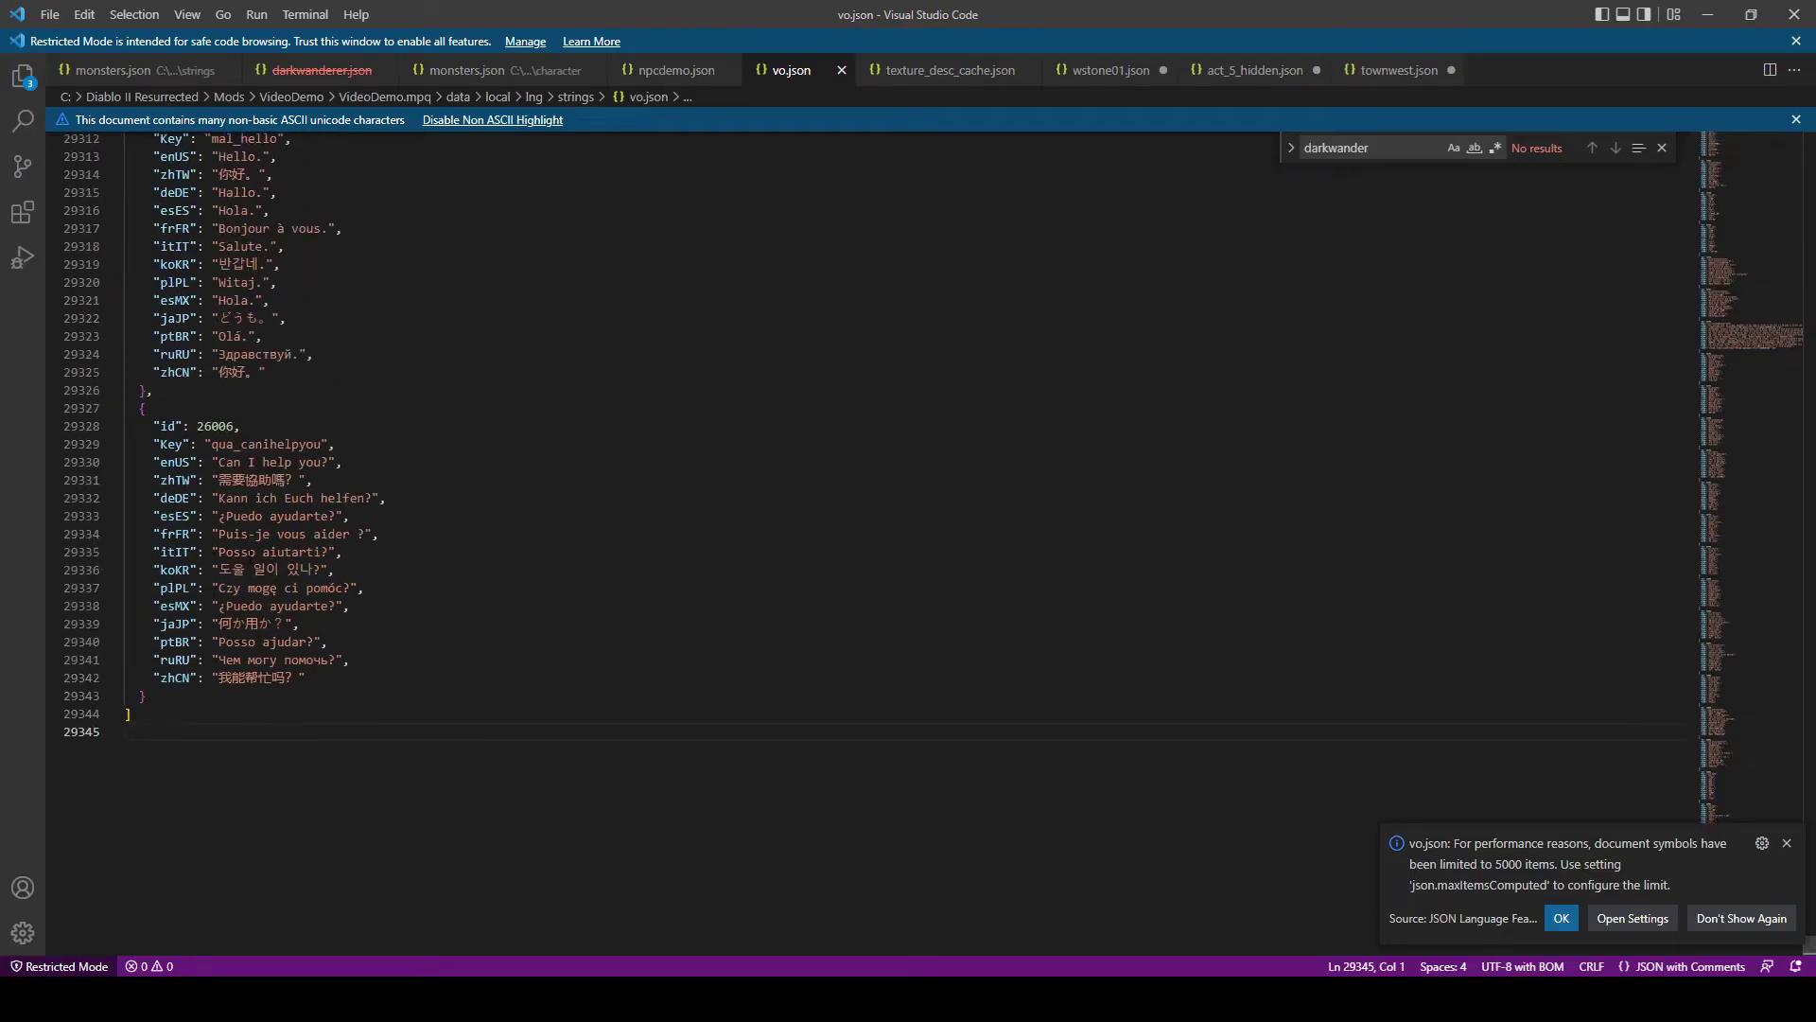
Step: Paste two copies of the id 26006 string entry after the original
{"action": "left_click_drag", "start_coordinate": [165, 703], "coordinate": [140, 408]}
{"action": "key", "text": "ctrl+c"}
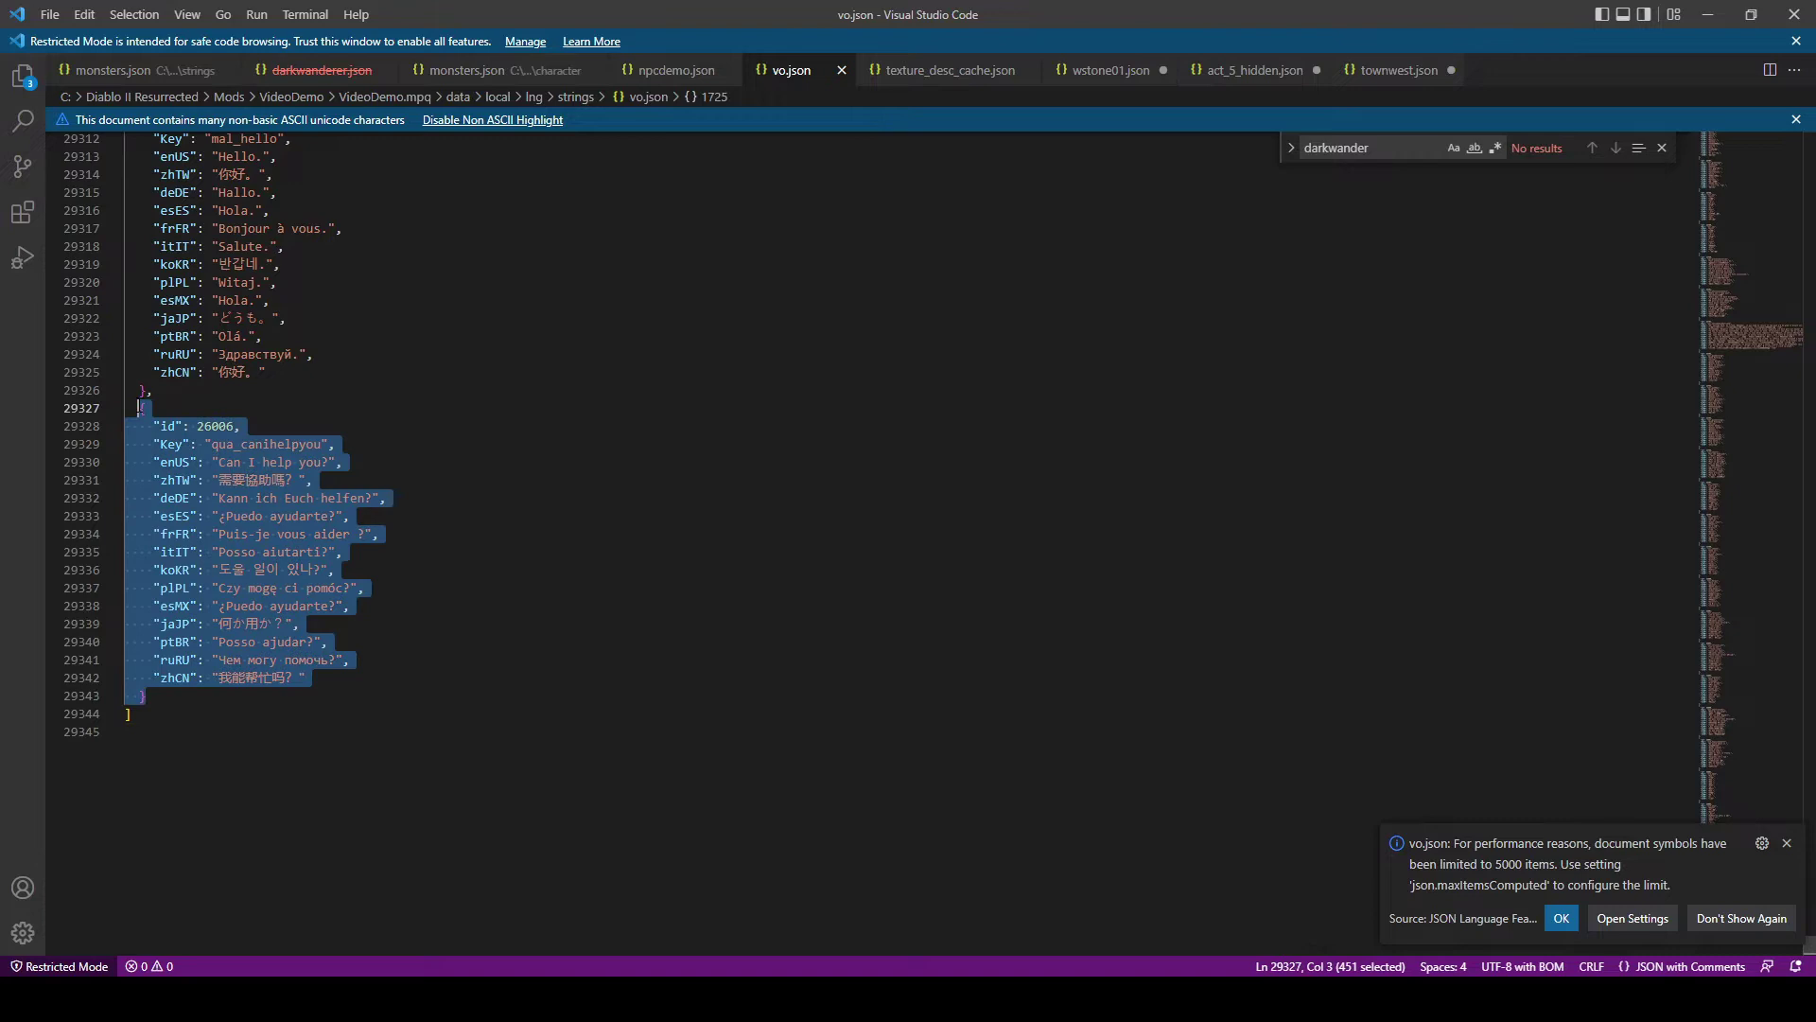
{"action": "left_click", "coordinate": [157, 701]}
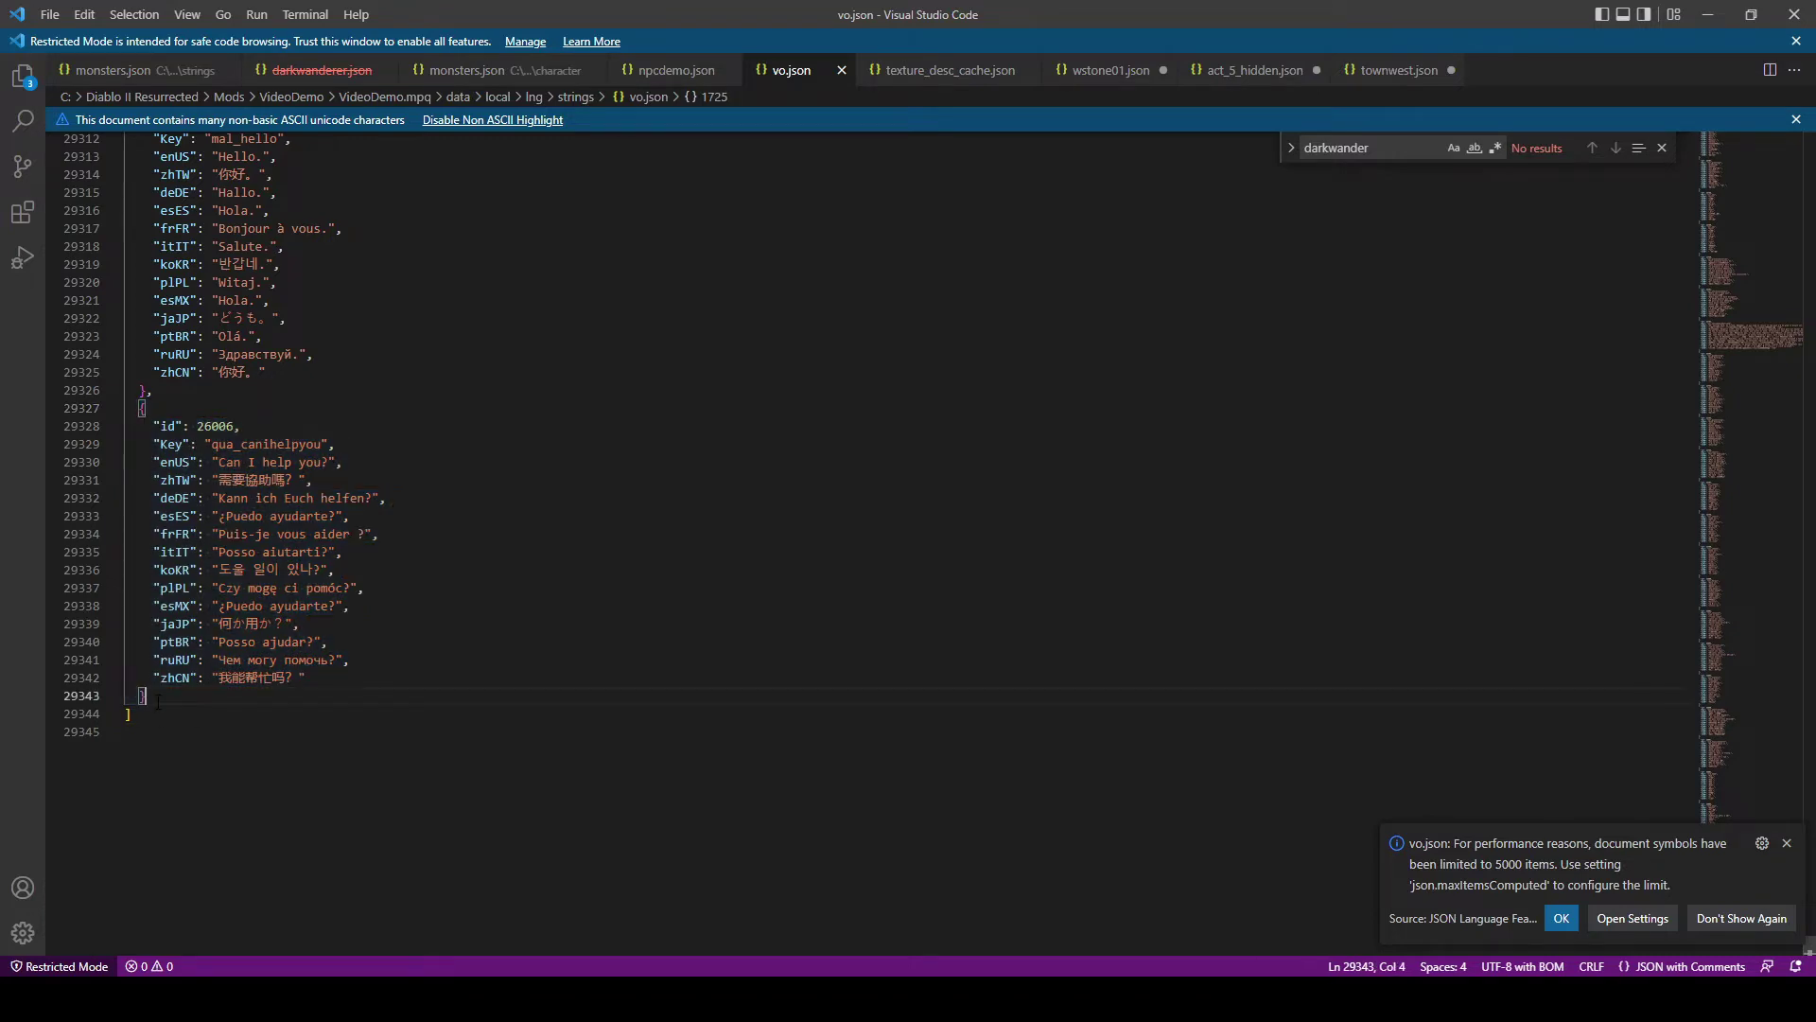
{"action": "key", "text": "ctrl+v"}
{"action": "key", "text": "Return"}
{"action": "key", "text": "ctrl+v"}
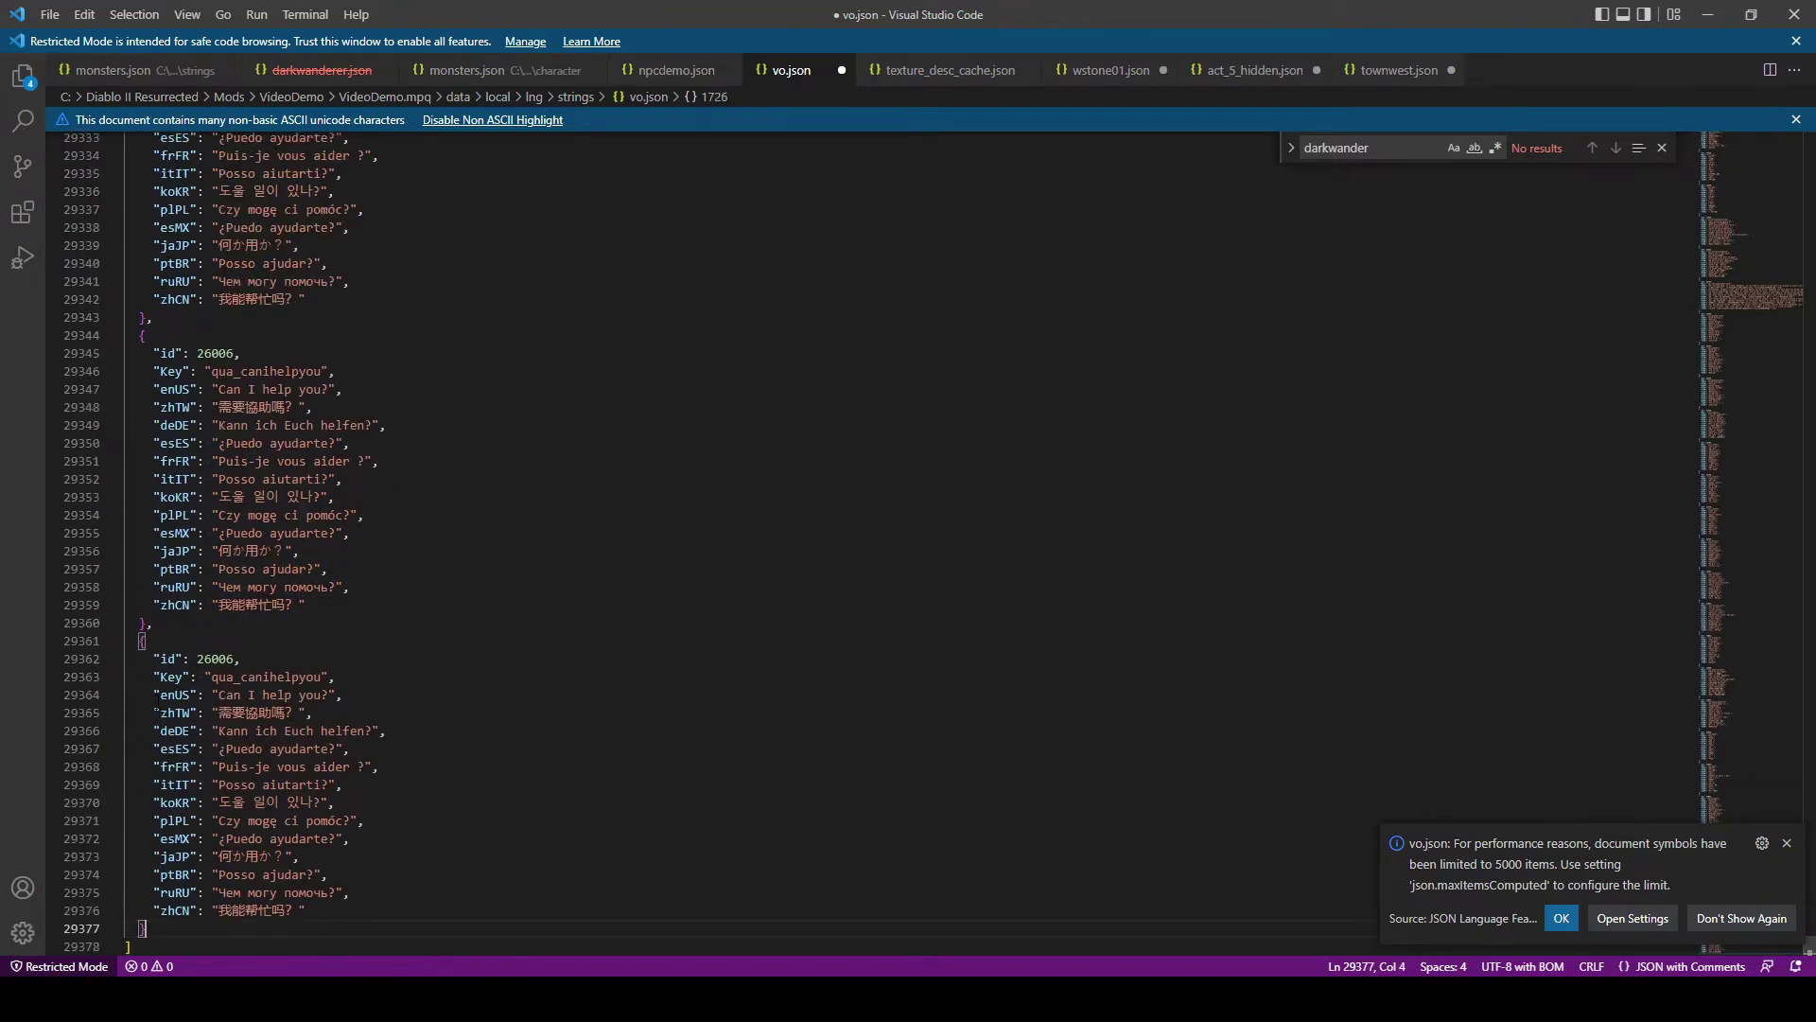
Step: Change the copied entries' ids to 56006 and 56007
{"action": "scroll", "coordinate": [399, 540], "scroll_direction": "up", "scroll_amount": 4}
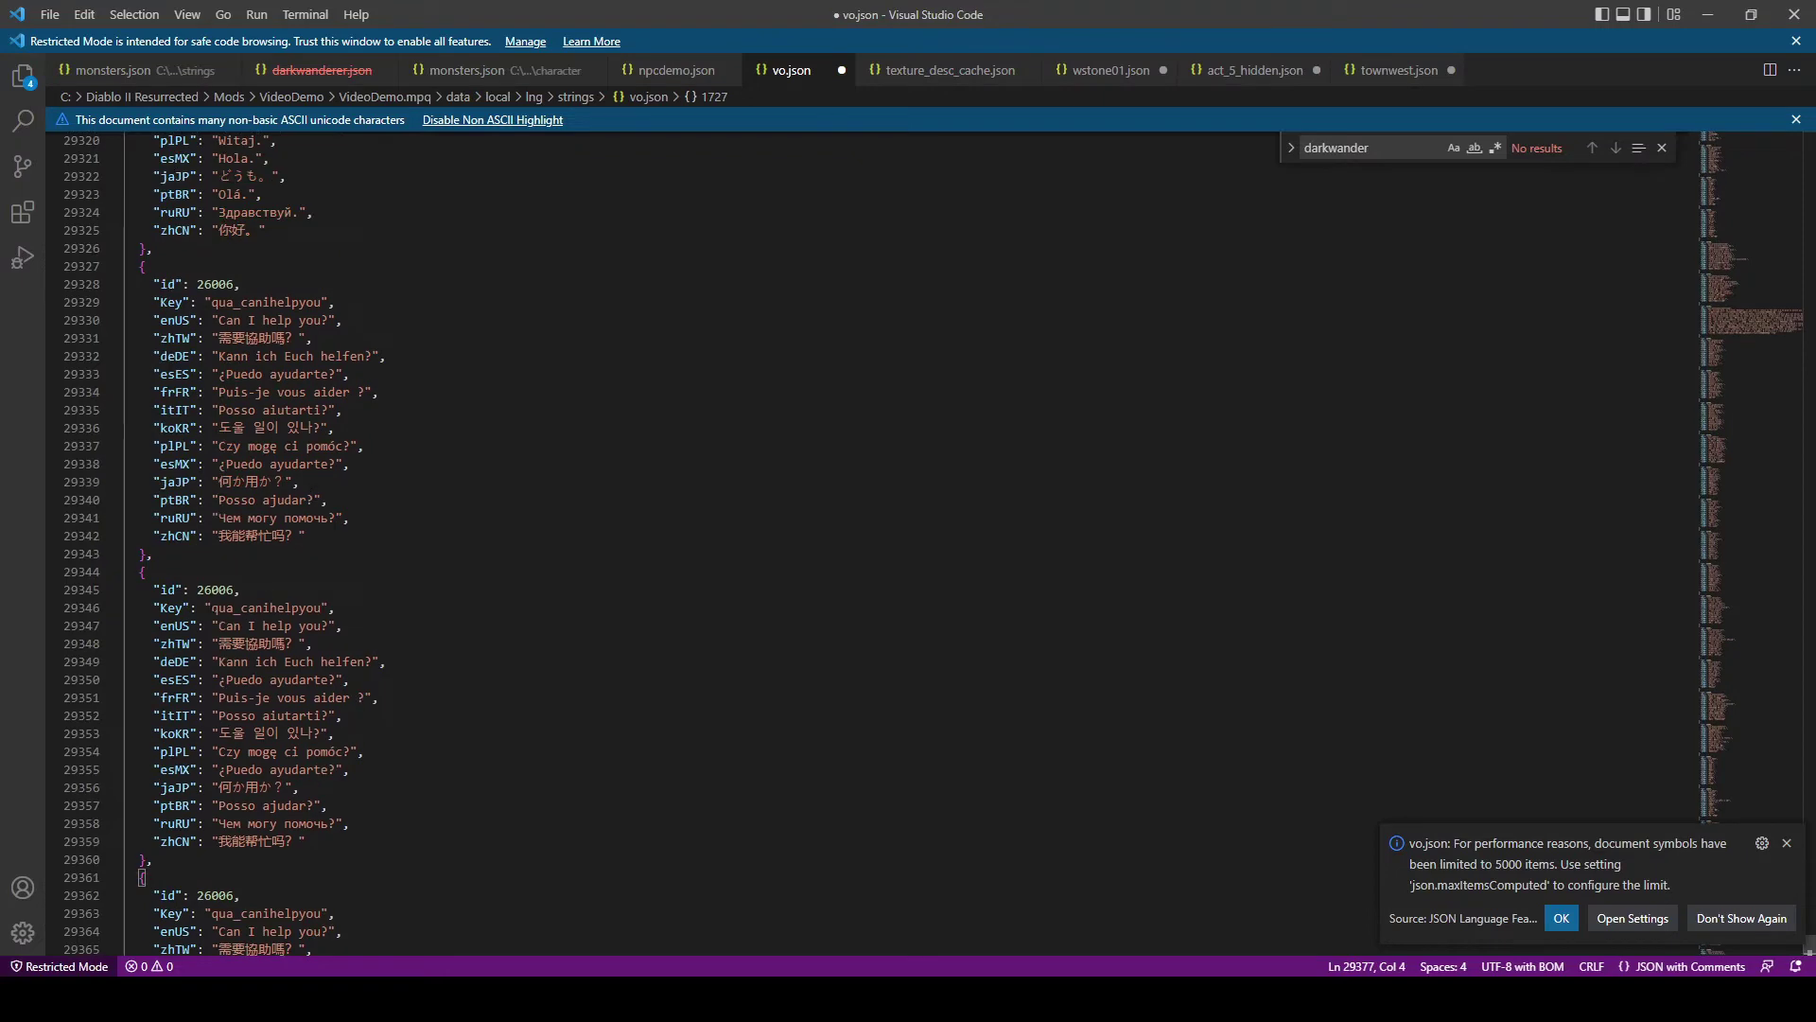
{"action": "left_click_drag", "start_coordinate": [204, 589], "coordinate": [198, 589]}
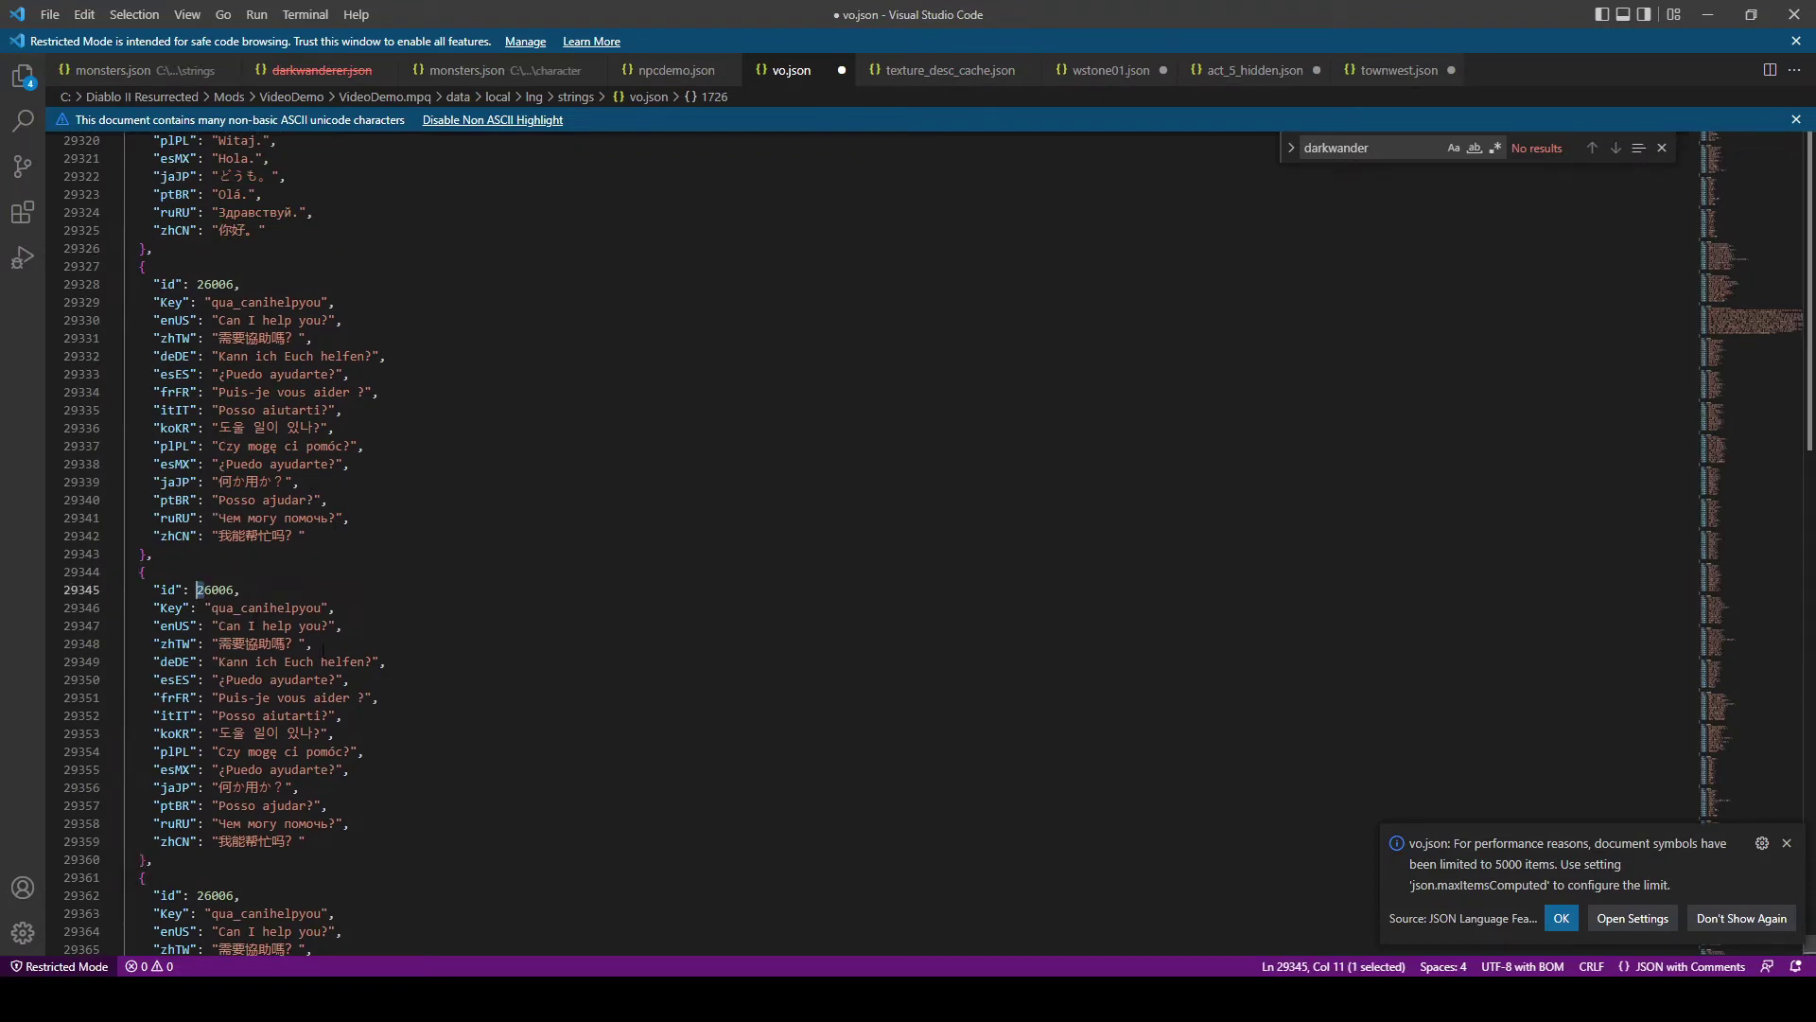
{"action": "type", "text": "5"}
{"action": "left_click", "coordinate": [341, 733]}
{"action": "scroll", "coordinate": [341, 733], "scroll_direction": "down", "scroll_amount": 5}
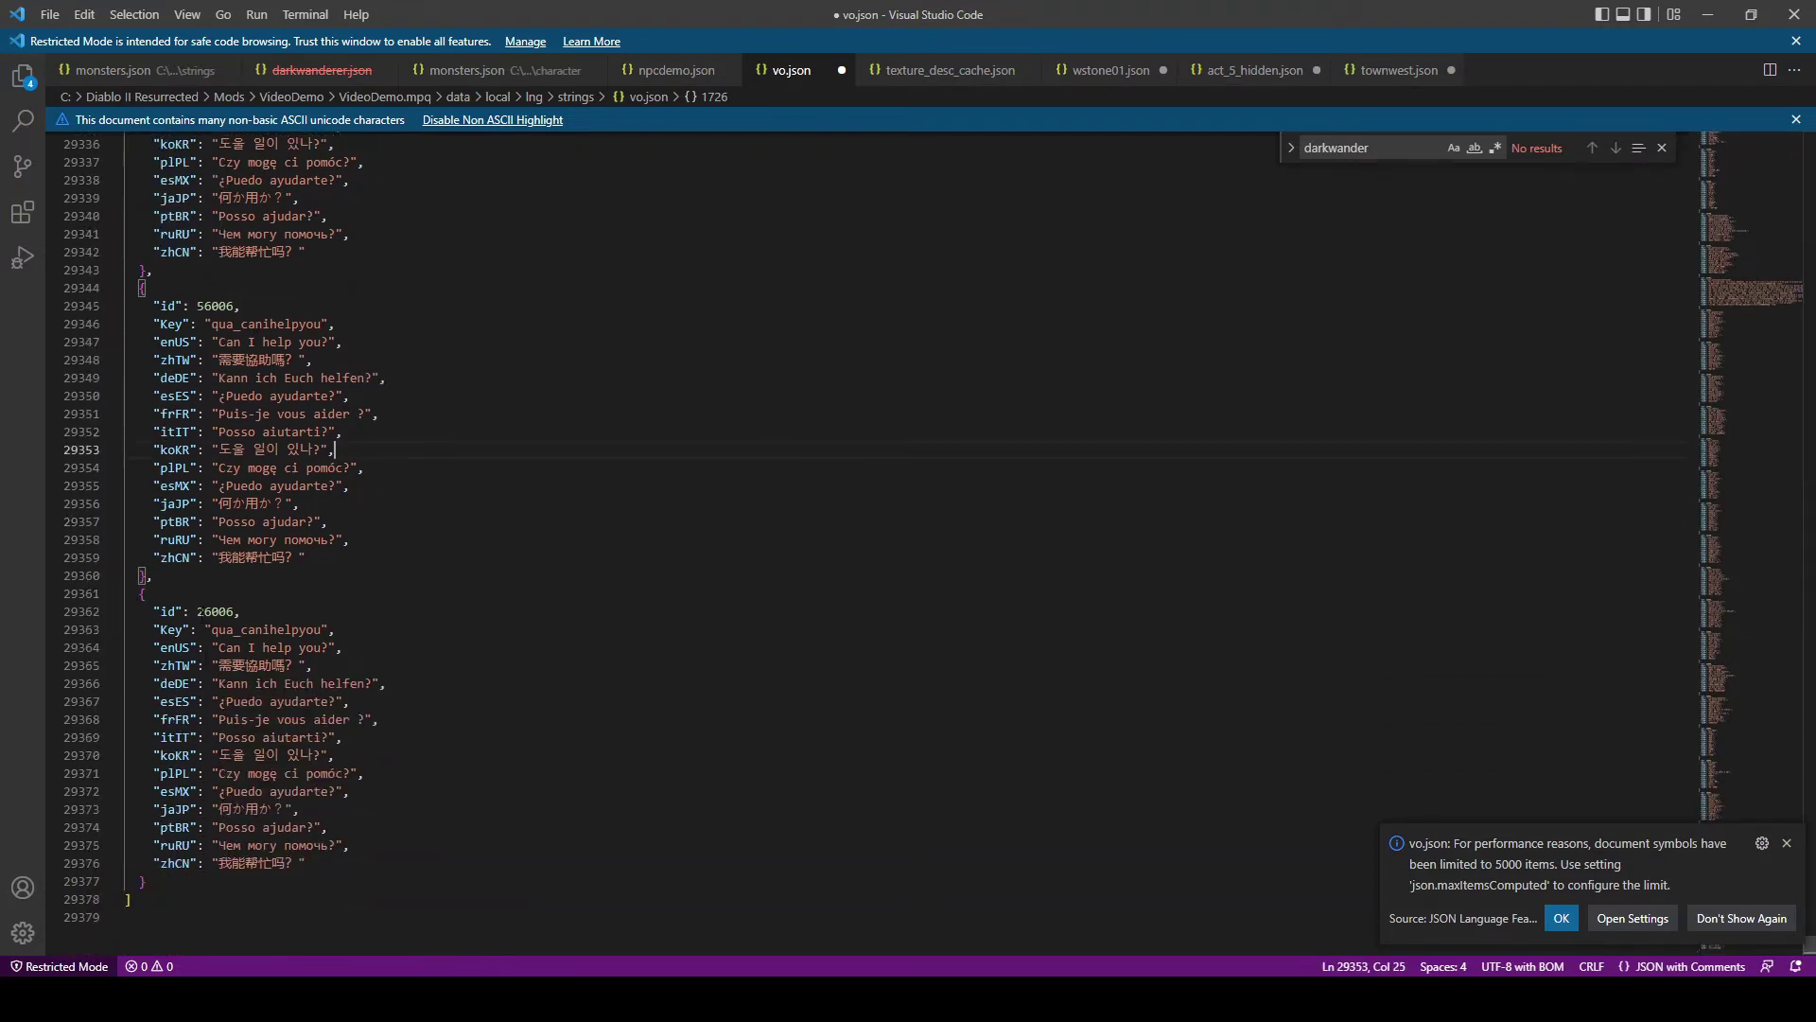
{"action": "left_click_drag", "start_coordinate": [205, 611], "coordinate": [198, 611]}
{"action": "type", "text": "5"}
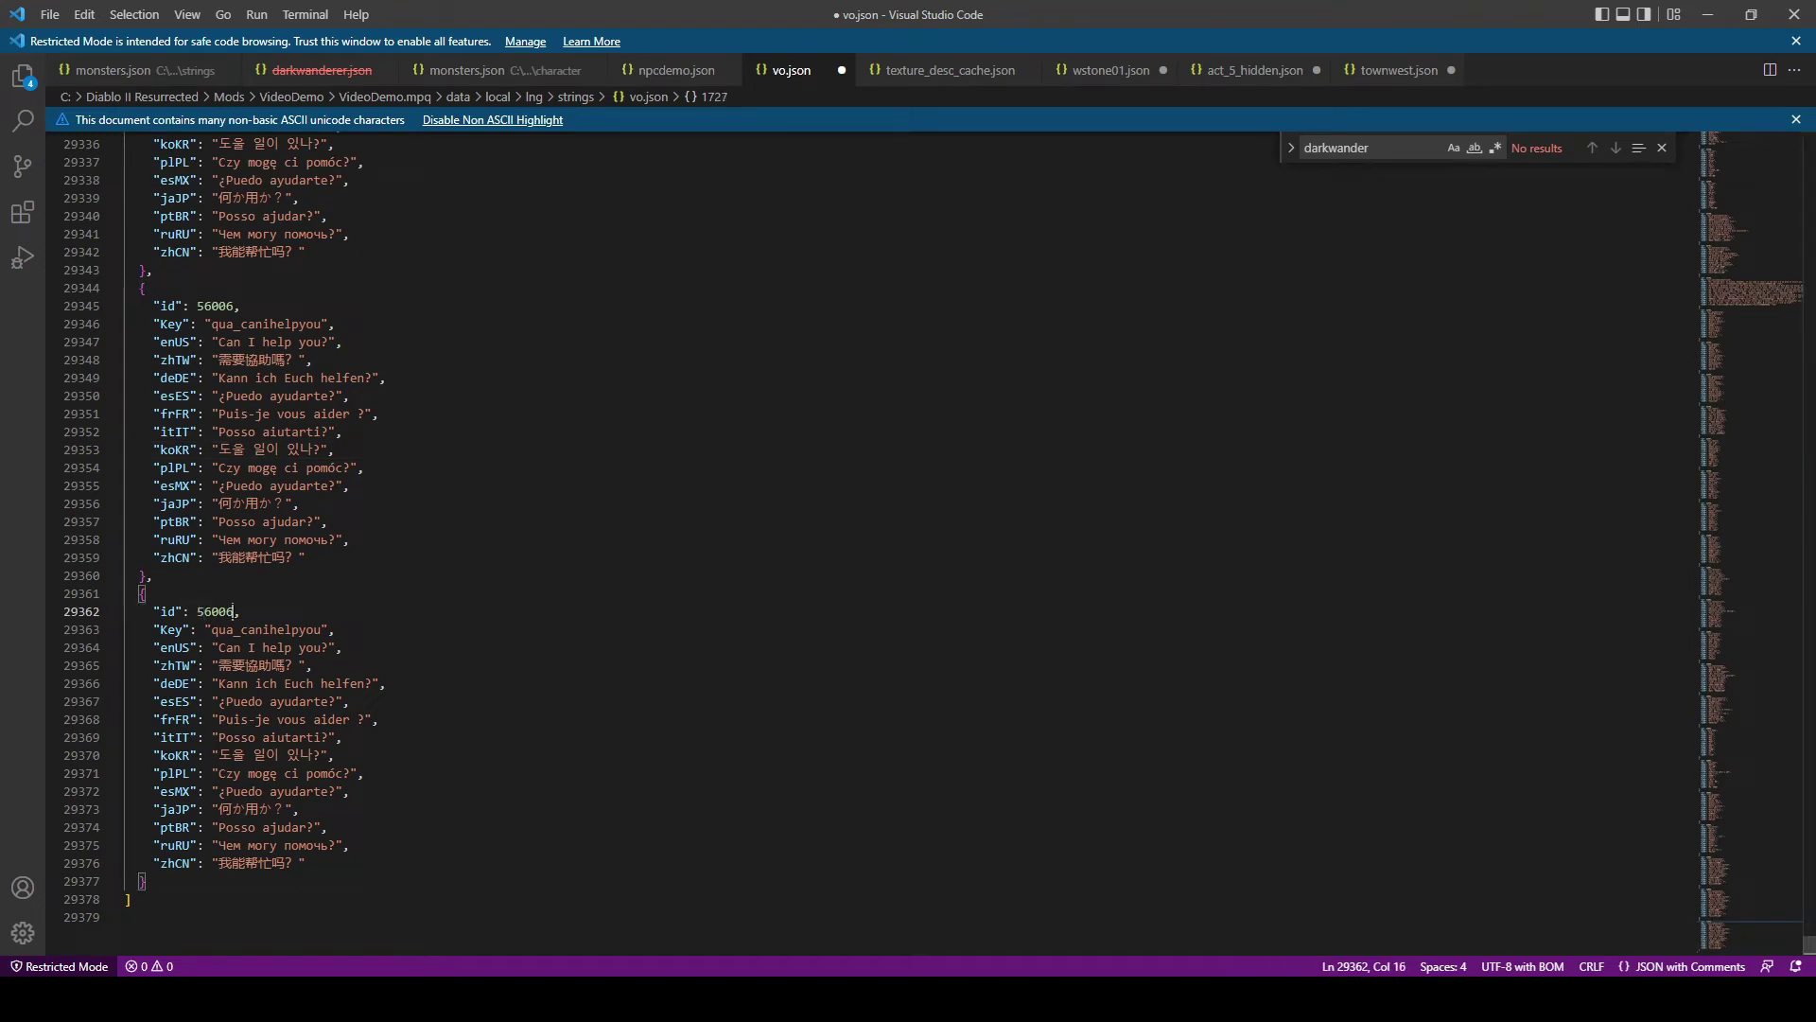
{"action": "key", "text": "BackSpace"}
{"action": "type", "text": "7"}
{"action": "left_click", "coordinate": [352, 791]}
{"action": "scroll", "coordinate": [376, 653], "scroll_direction": "up", "scroll_amount": 4}
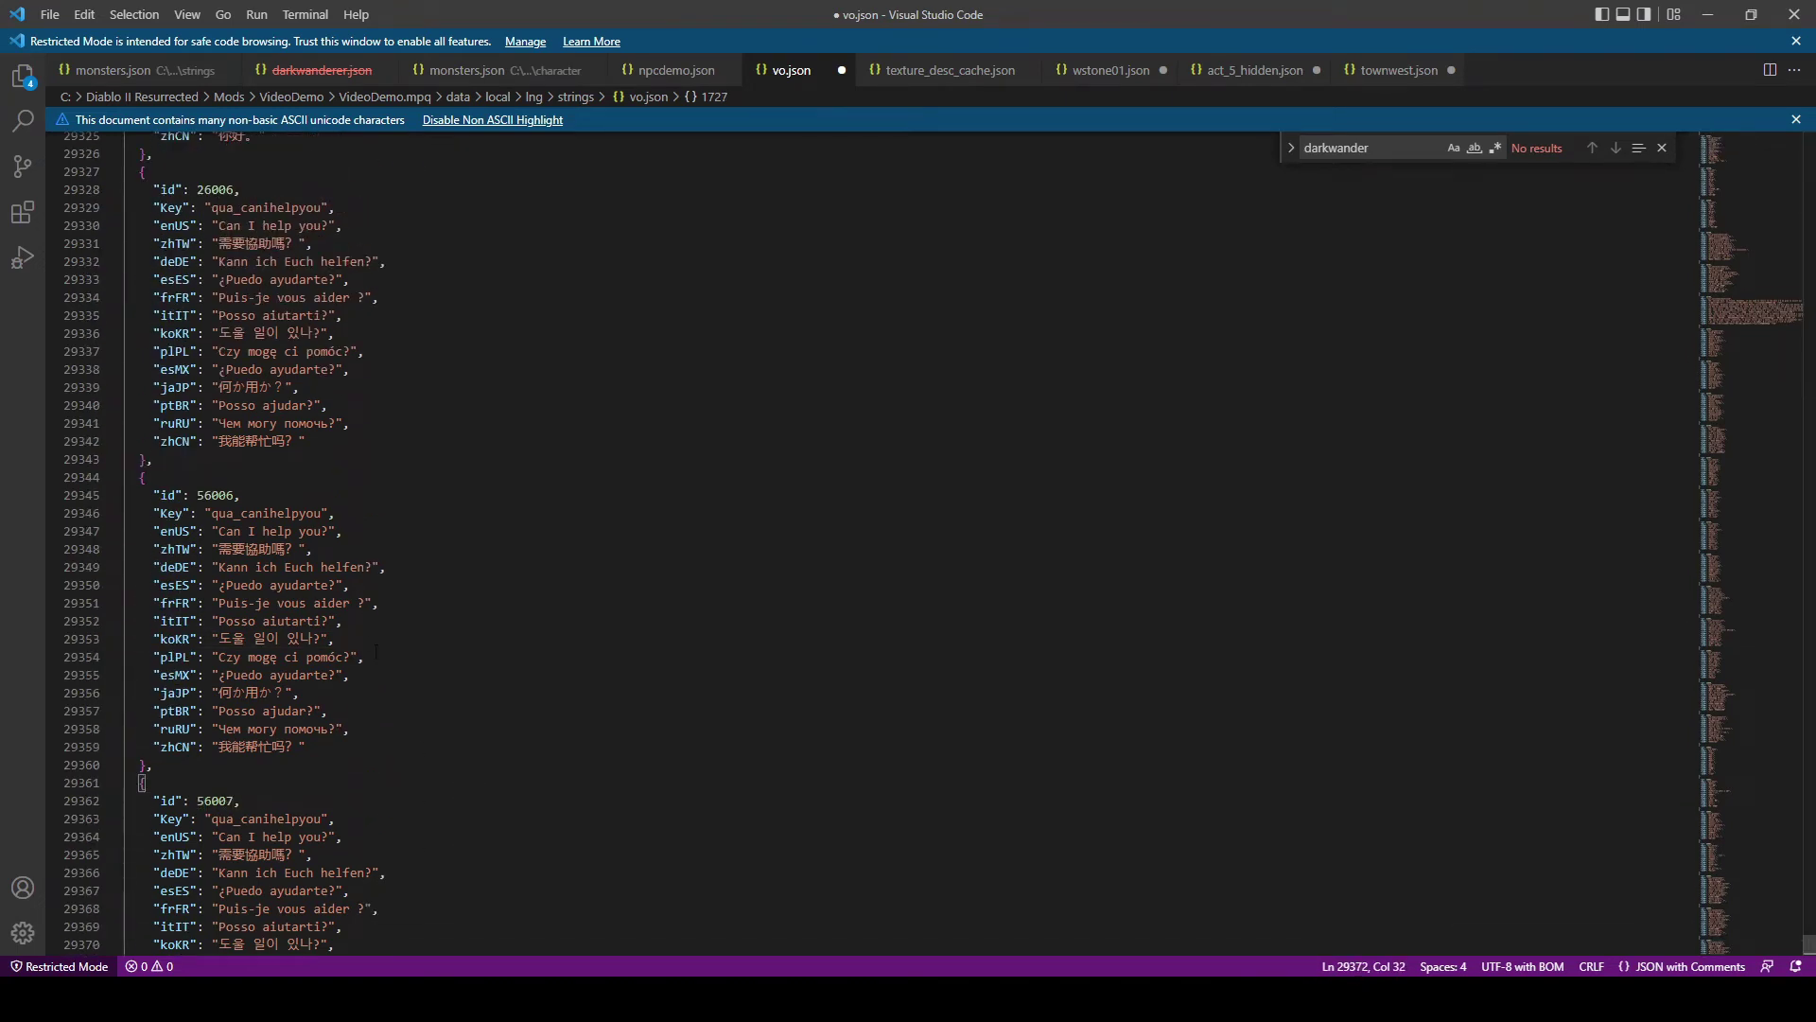
Step: Replace the two copied qua_canihelpyou keys with key1 and key2
{"action": "left_click_drag", "start_coordinate": [322, 513], "coordinate": [212, 515]}
{"action": "type", "text": "r"}
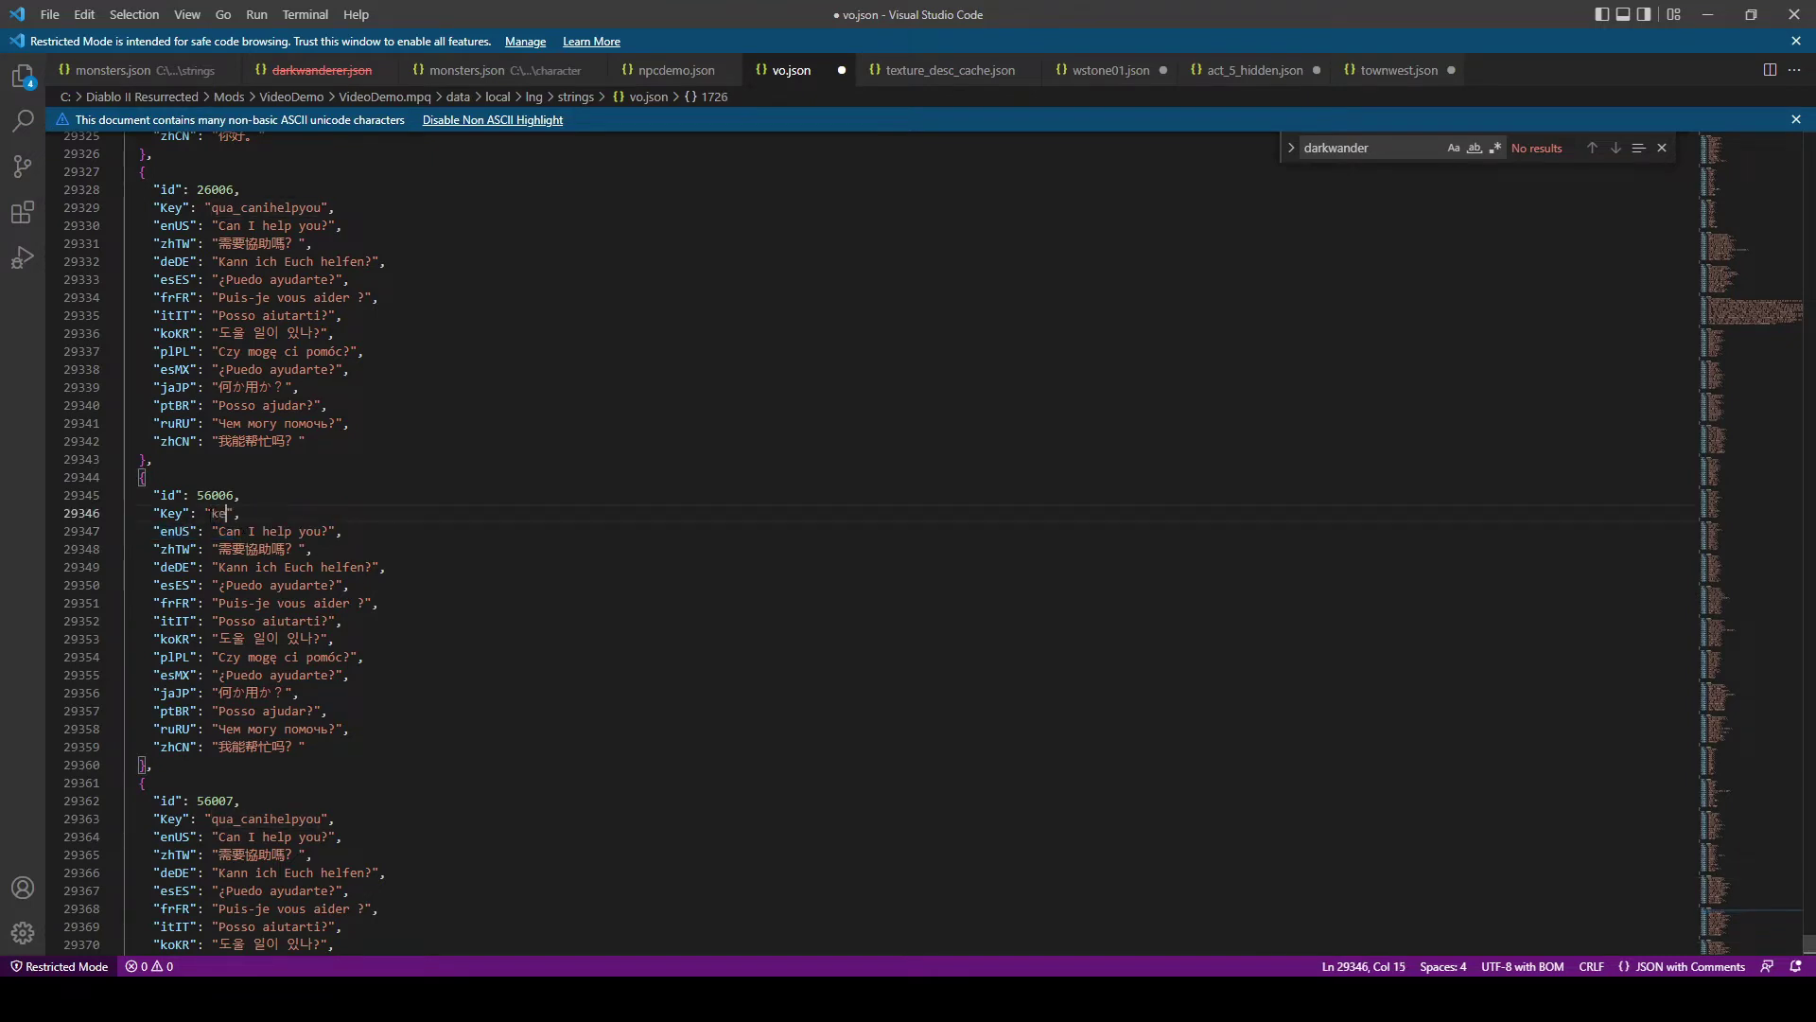
{"action": "left_click", "coordinate": [384, 673]}
{"action": "scroll", "coordinate": [384, 673], "scroll_direction": "down", "scroll_amount": 4}
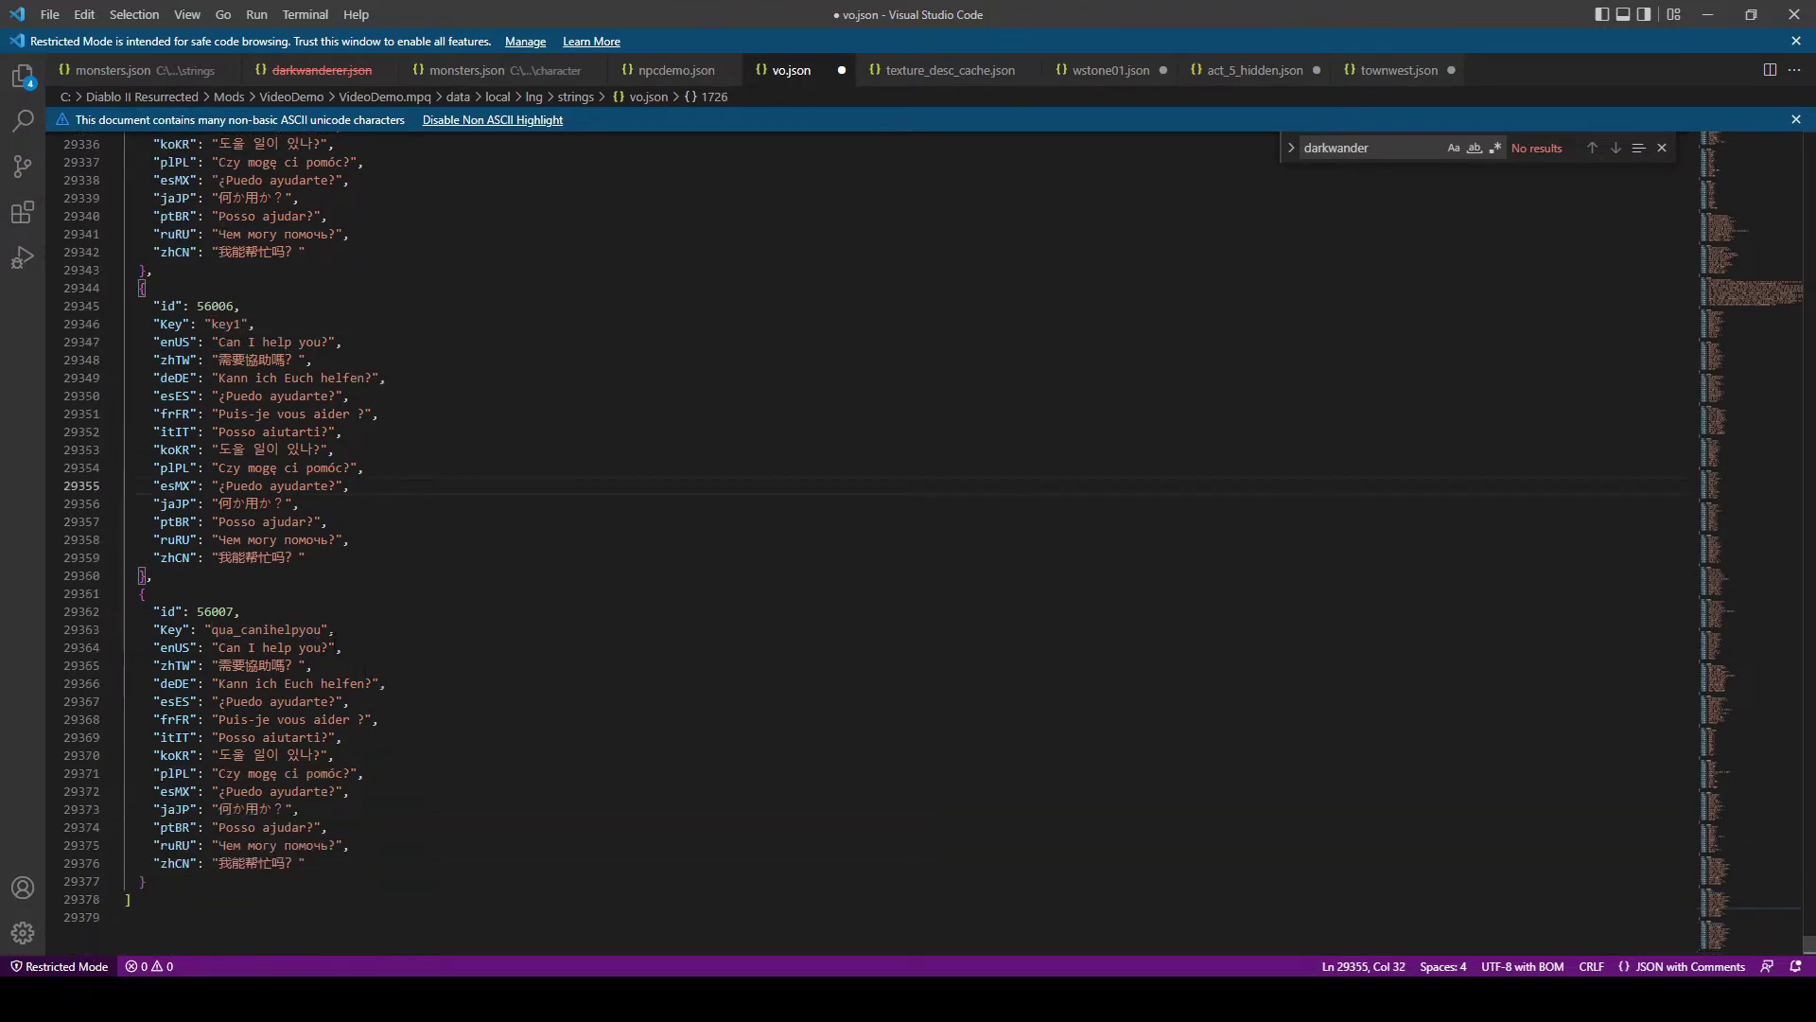
{"action": "left_click_drag", "start_coordinate": [322, 629], "coordinate": [210, 629]}
{"action": "type", "text": "key"}
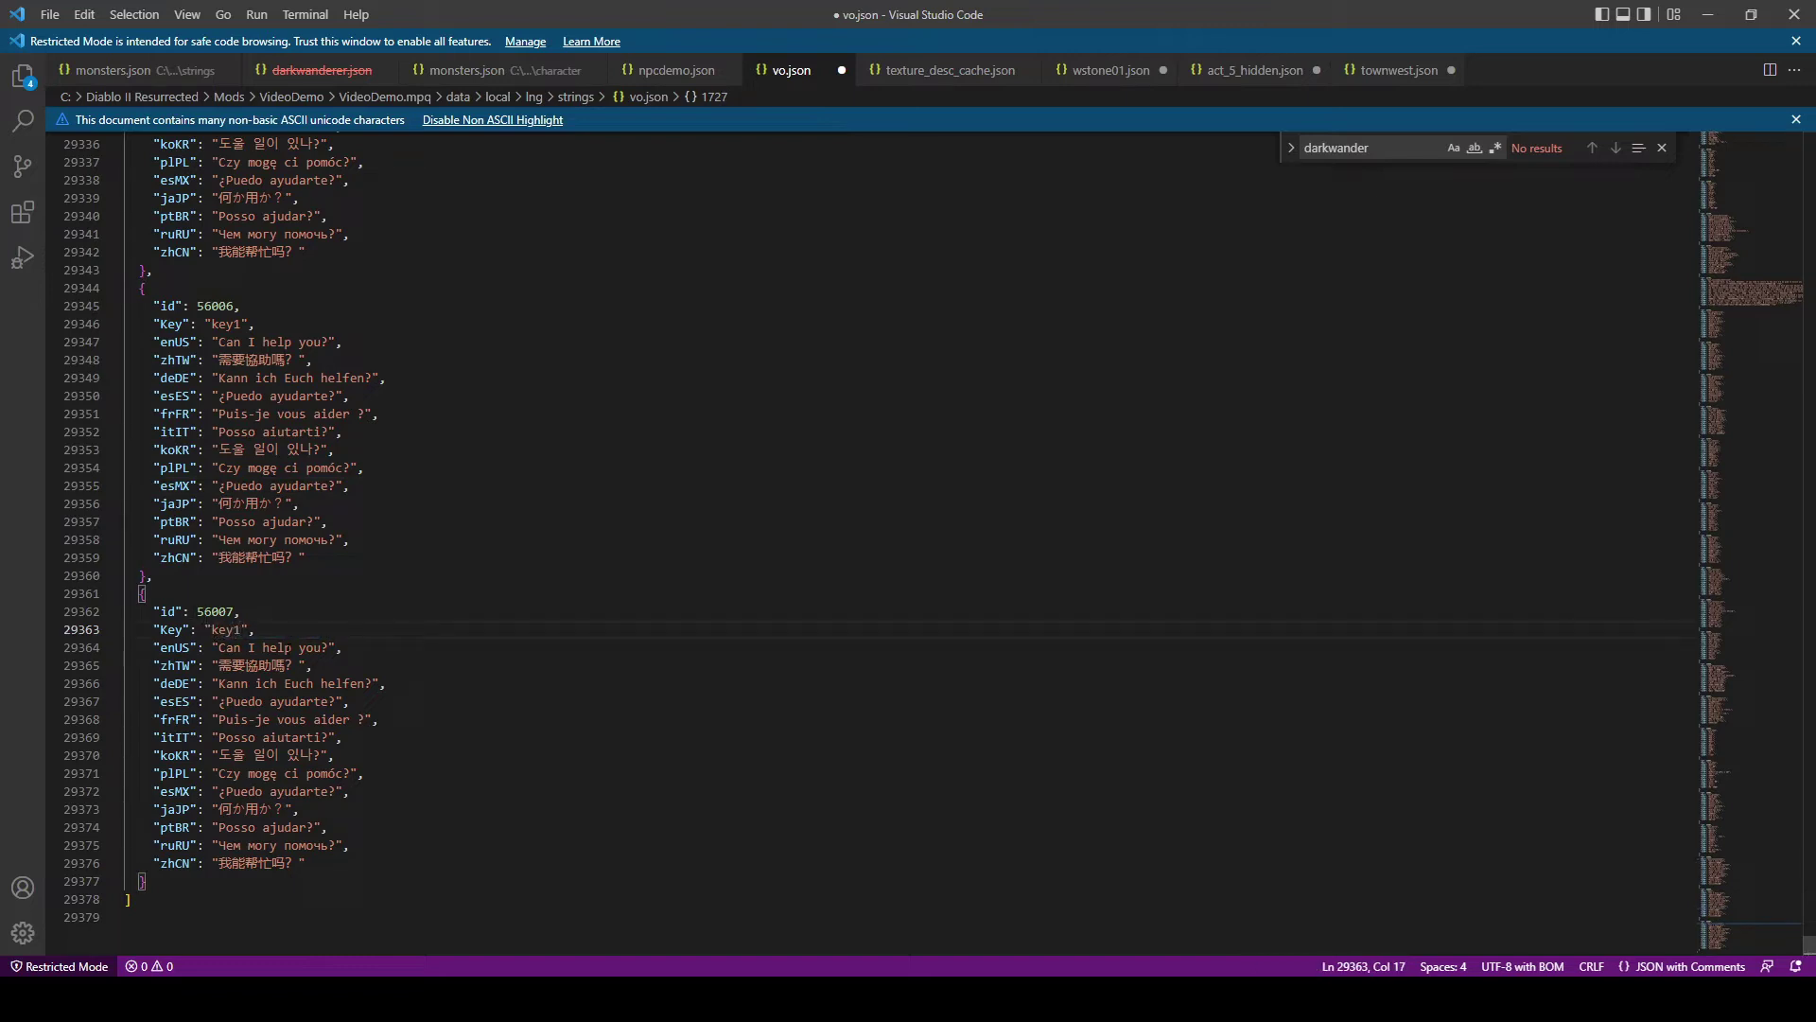
{"action": "type", "text": "2"}
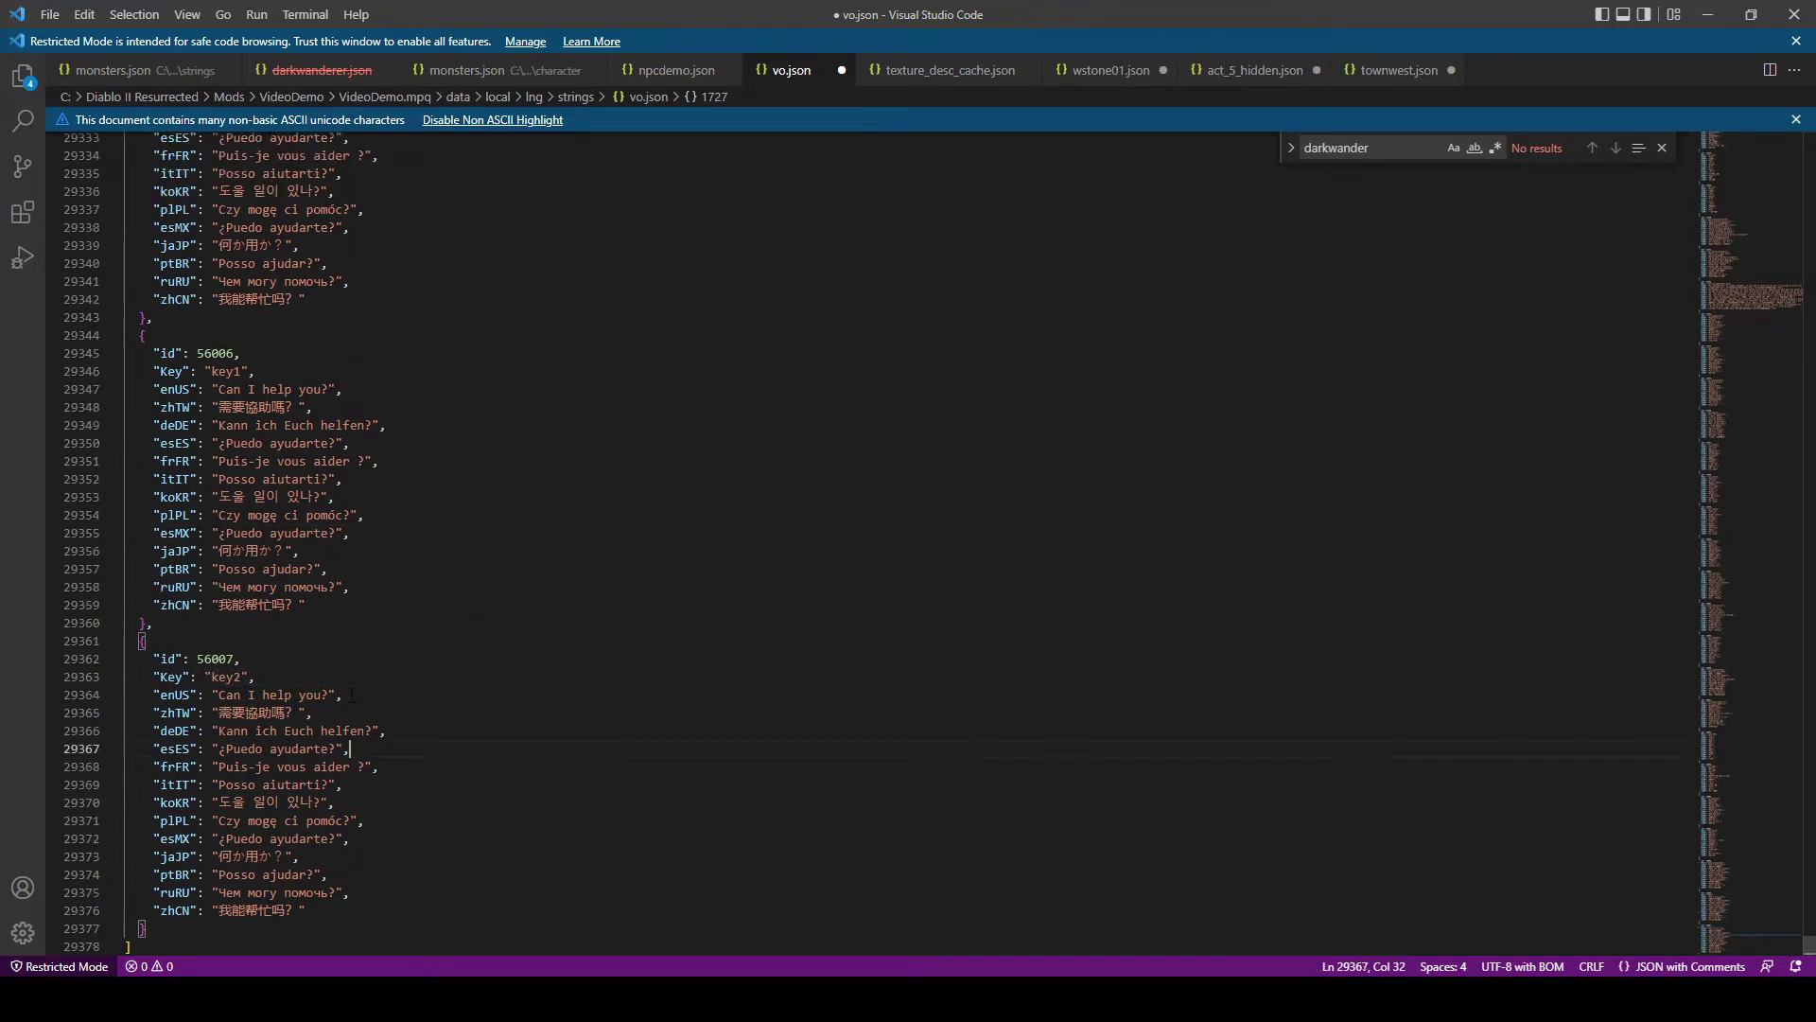
{"action": "left_click", "coordinate": [224, 323]}
{"action": "left_click", "coordinate": [216, 629]}
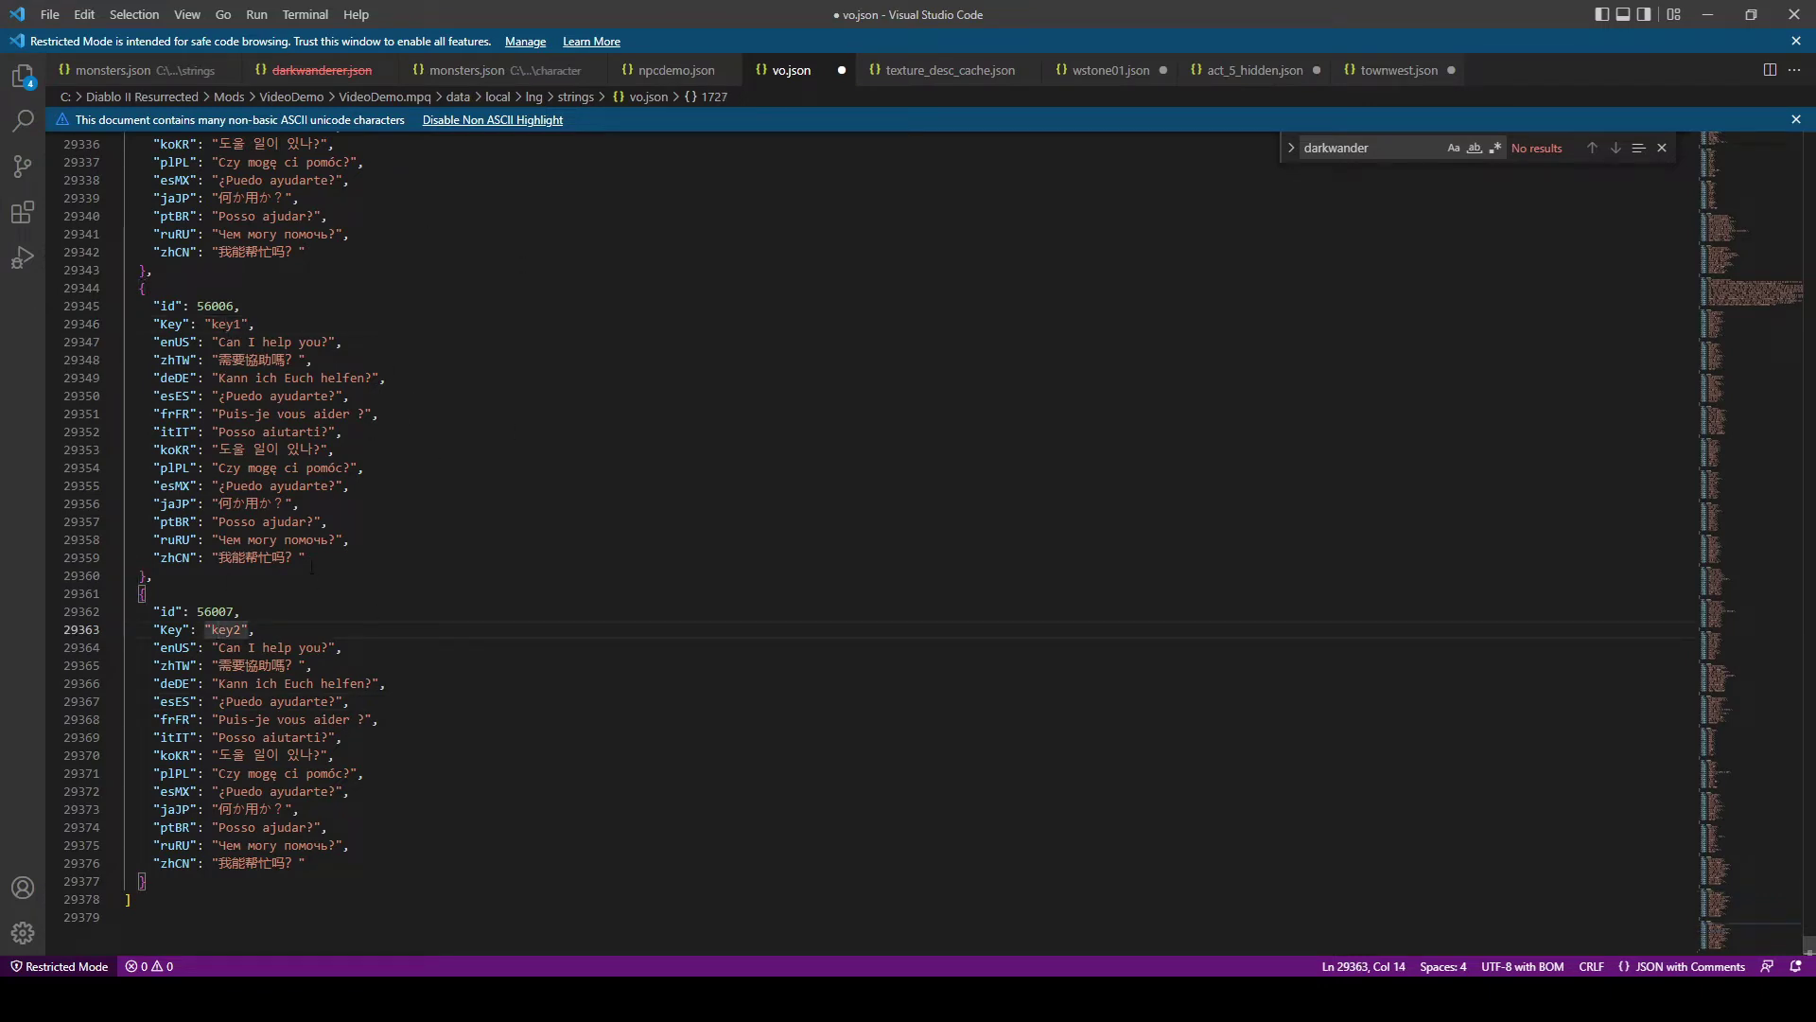
{"action": "left_click", "coordinate": [415, 433]}
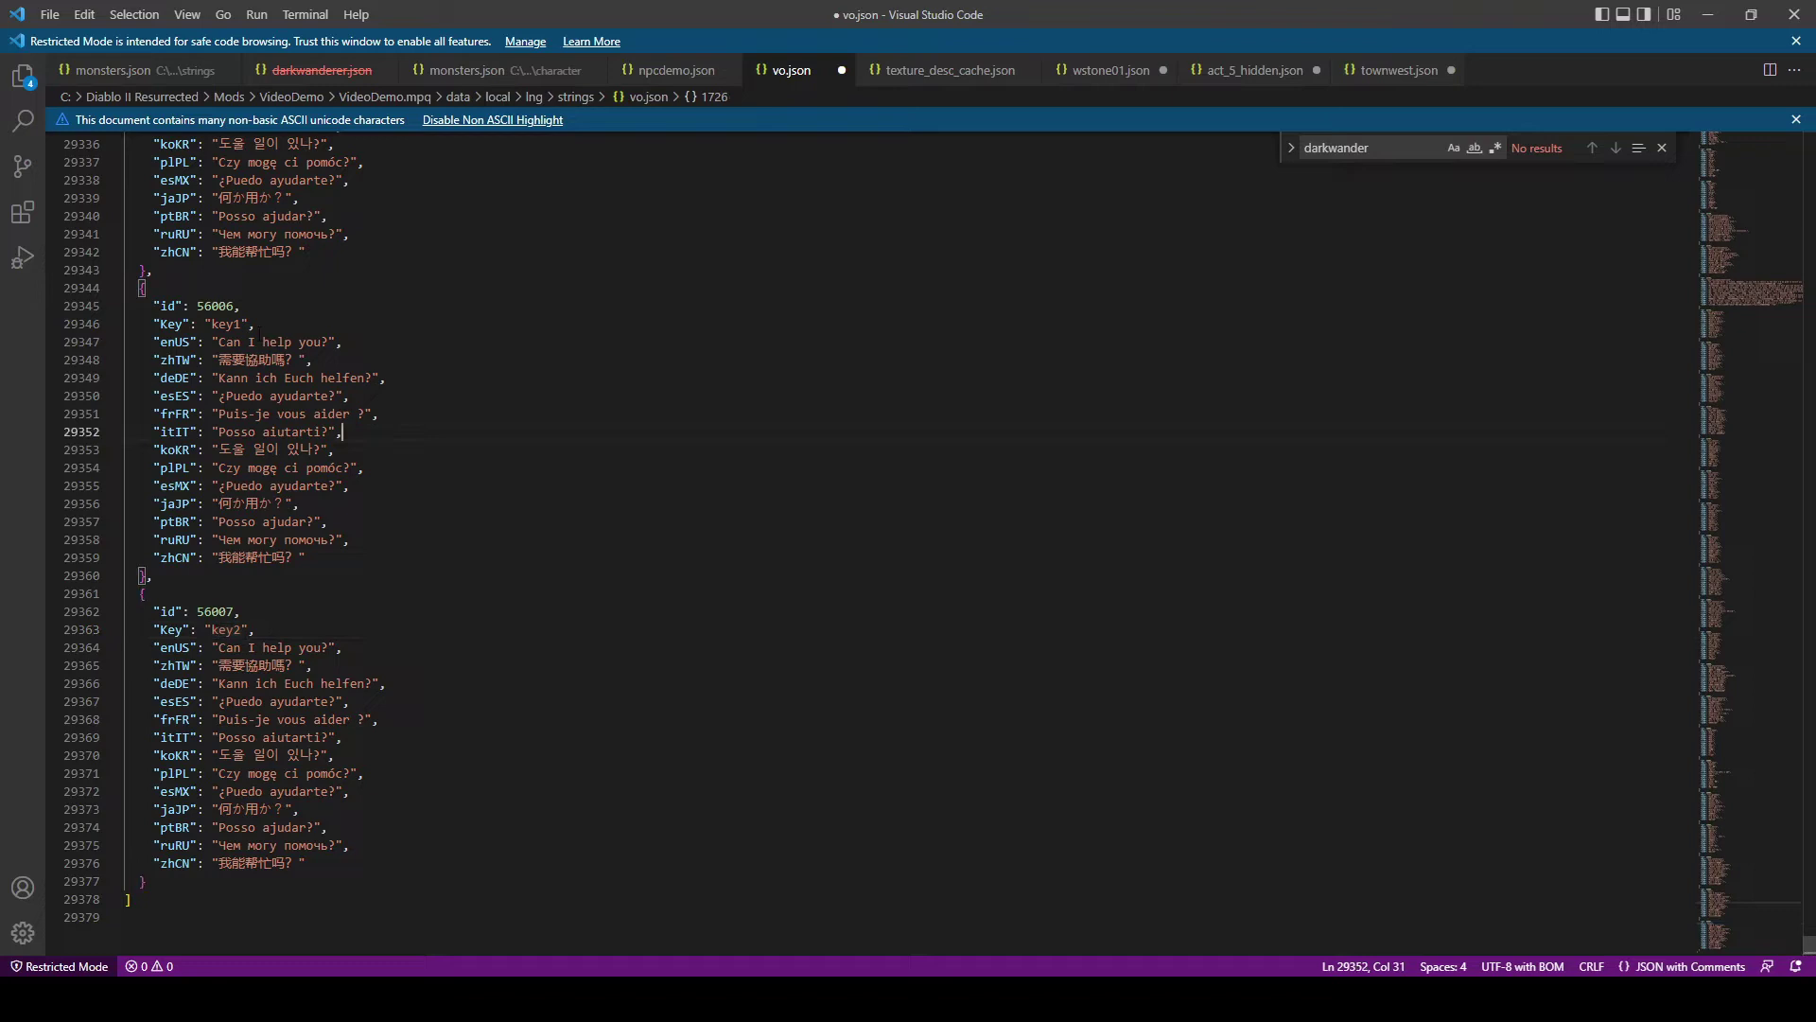
Step: Overwrite the two enUS strings with 'Introduction Text' and 'Gossip Text'
{"action": "double_click", "coordinate": [188, 342]}
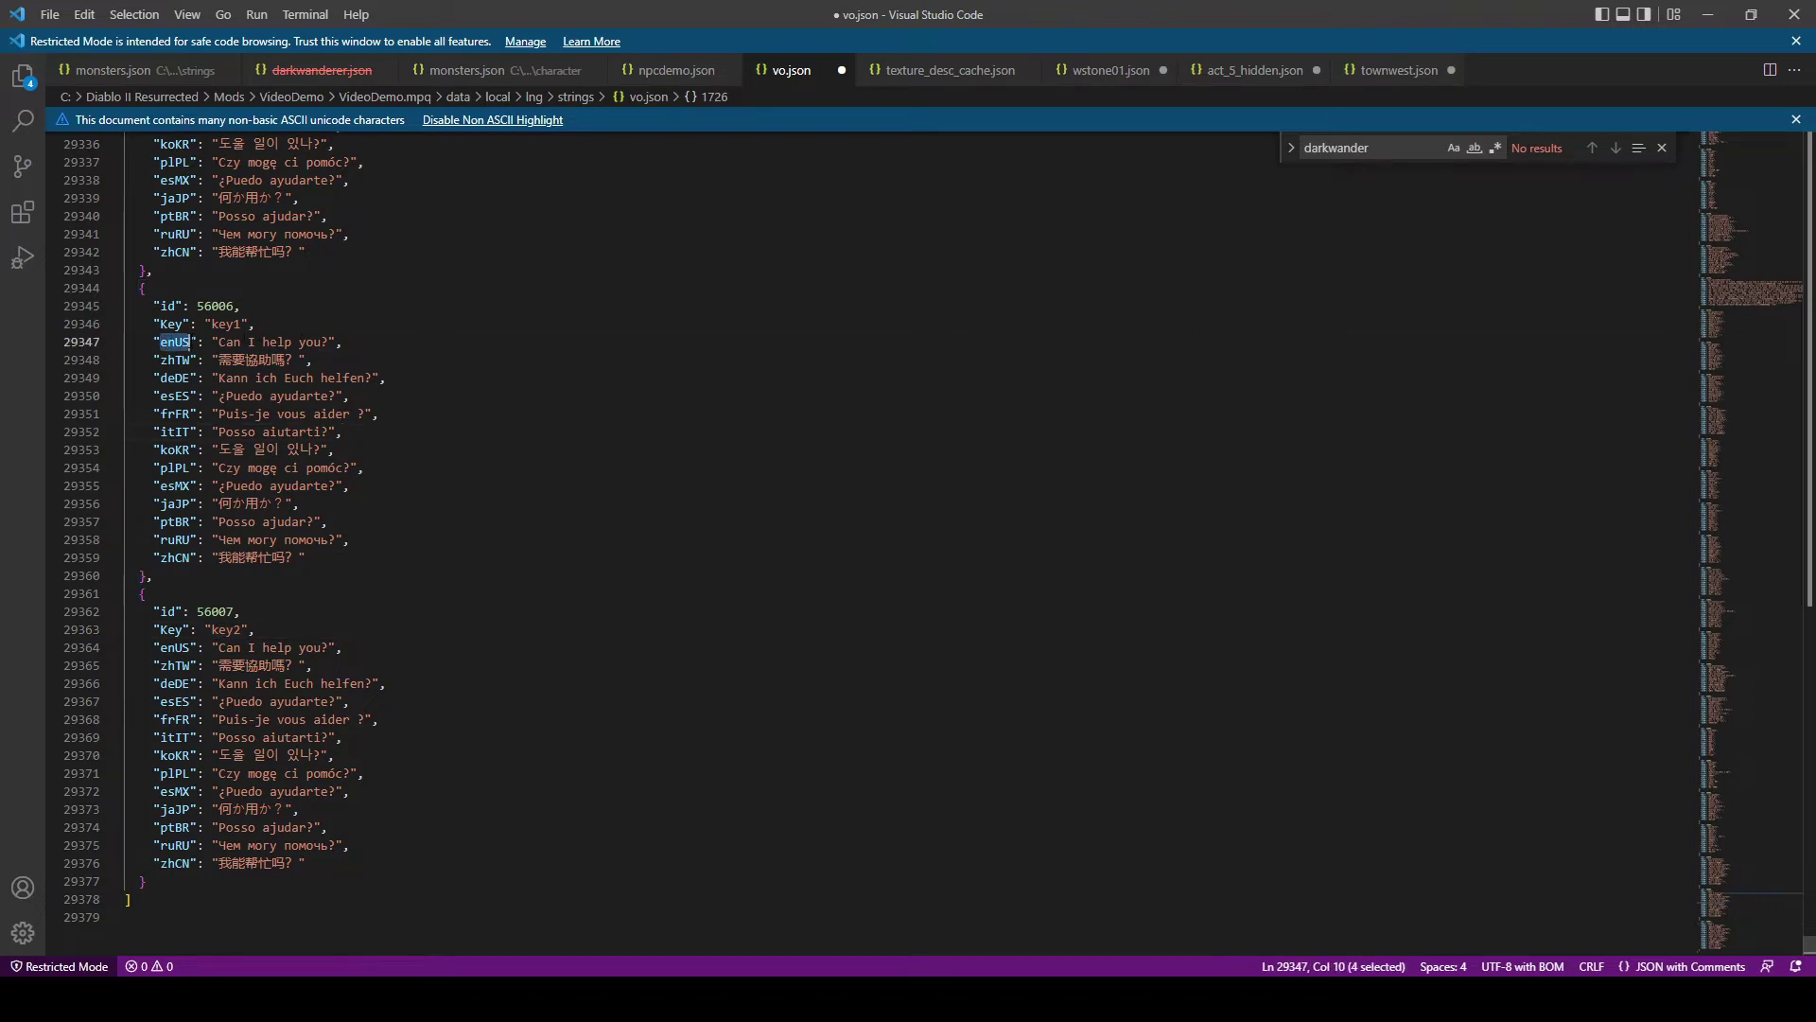
{"action": "left_click_drag", "start_coordinate": [328, 342], "coordinate": [219, 342]}
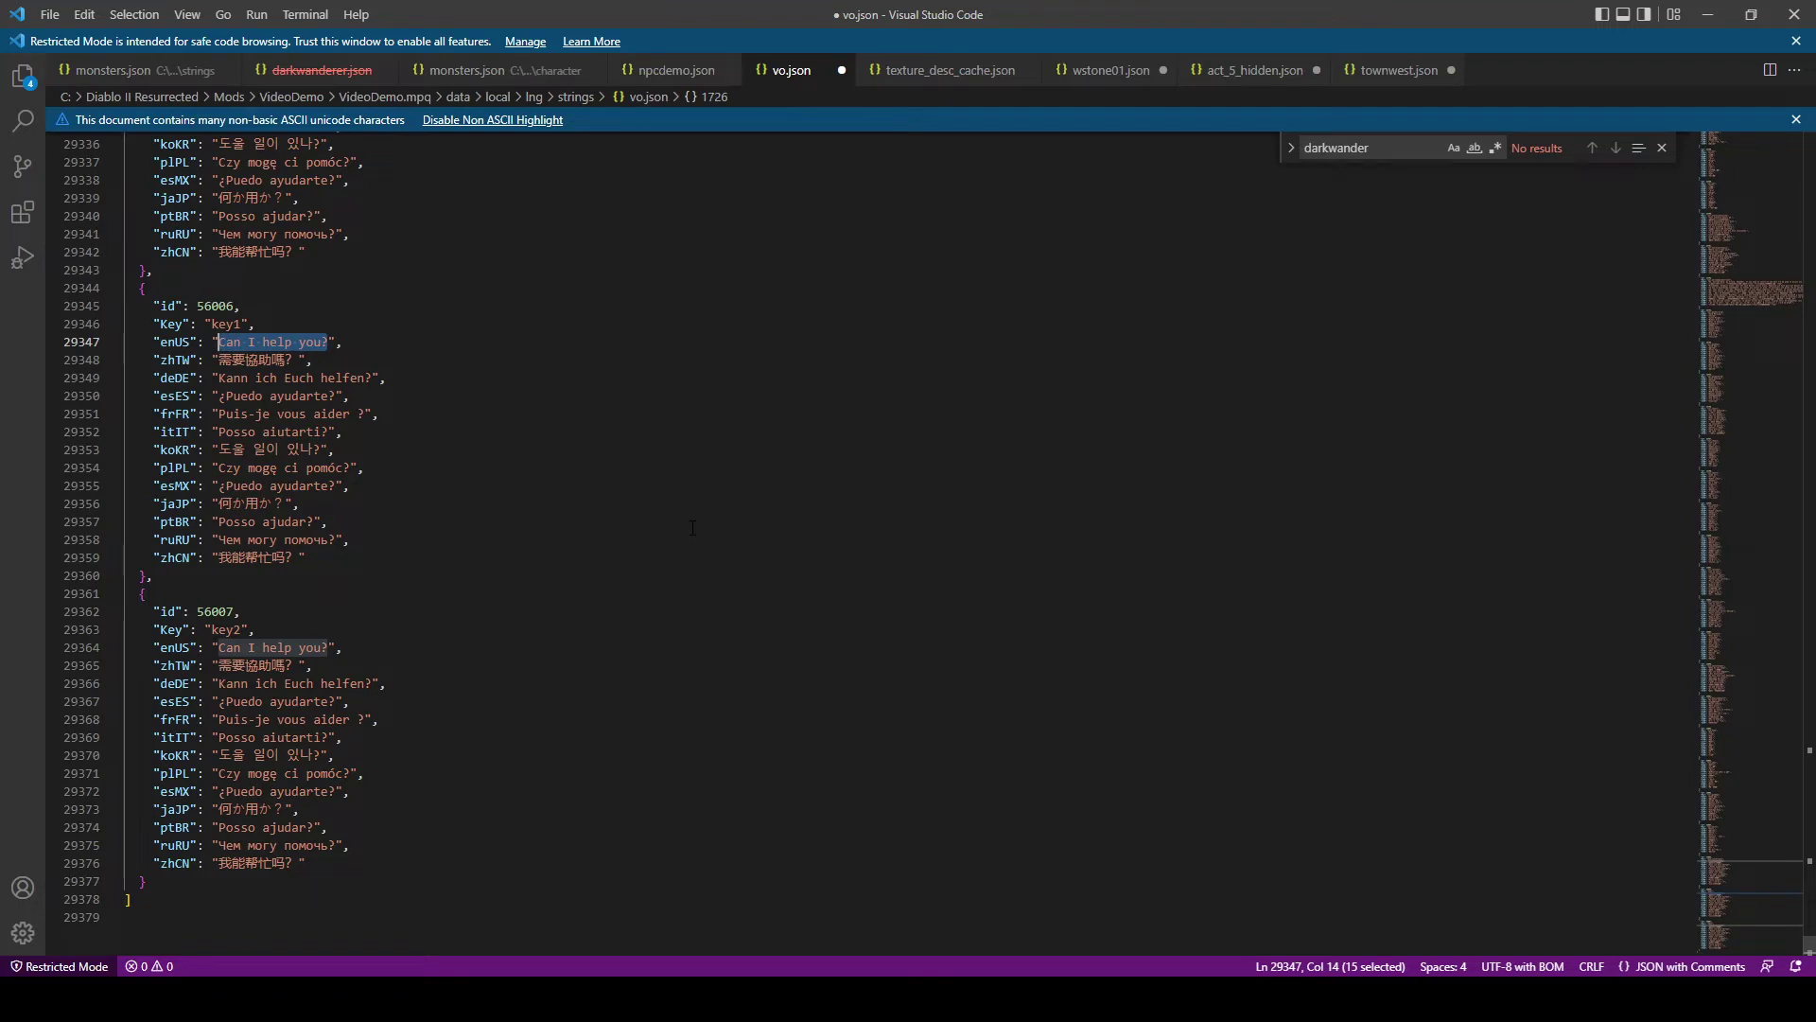
{"action": "type", "text": "In"}
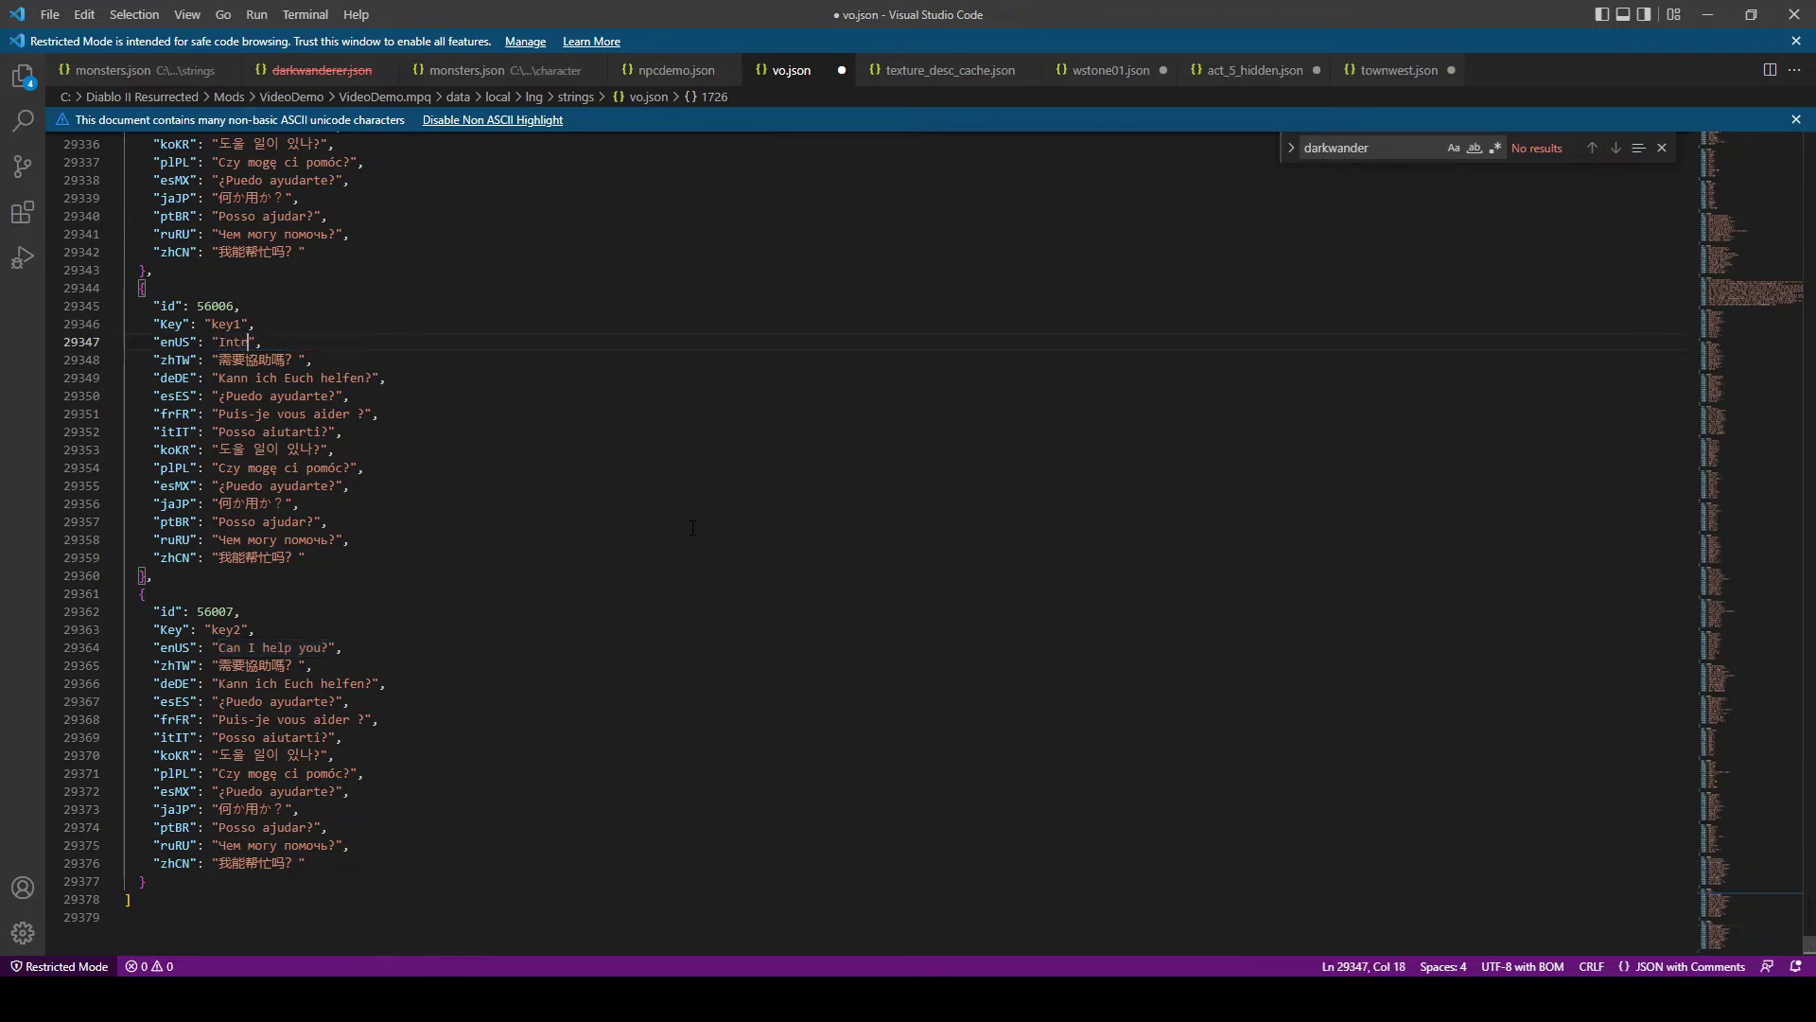
{"action": "type", "text": "troduction Gossip"}
{"action": "left_click_drag", "start_coordinate": [212, 557], "coordinate": [305, 558]}
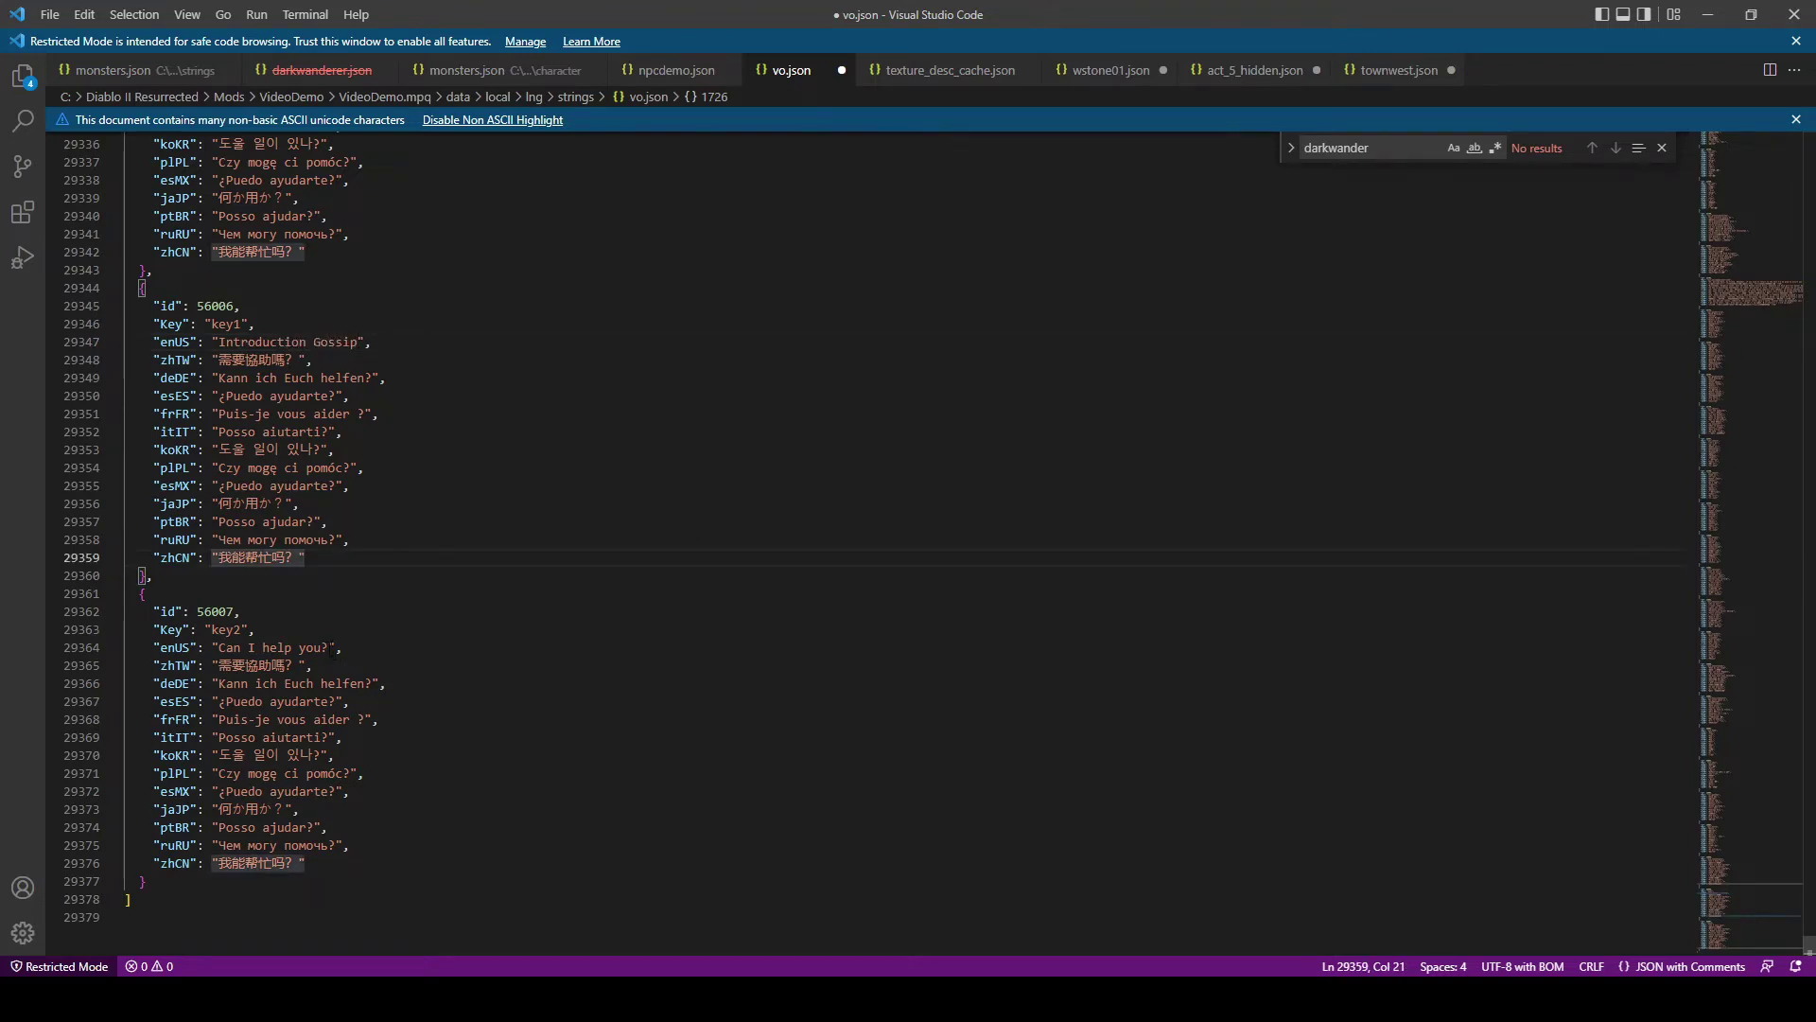
{"action": "left_click_drag", "start_coordinate": [328, 647], "coordinate": [225, 647]}
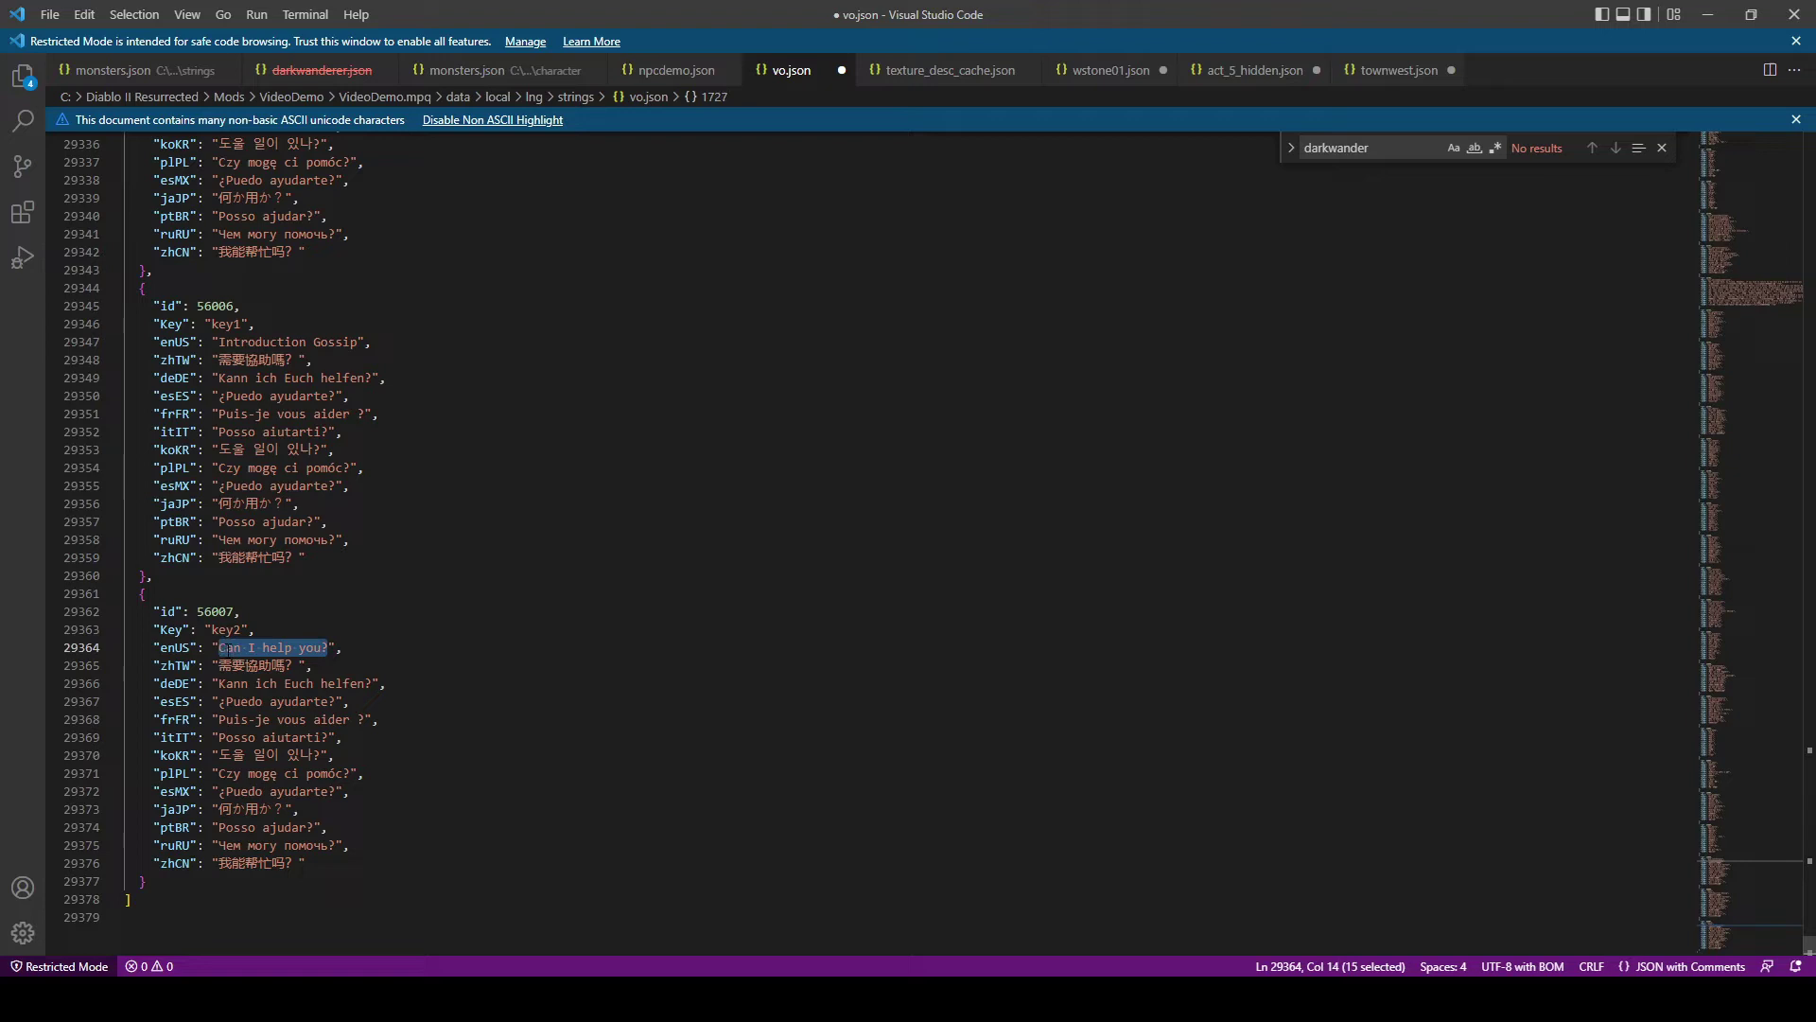
{"action": "type", "text": "Gr"}
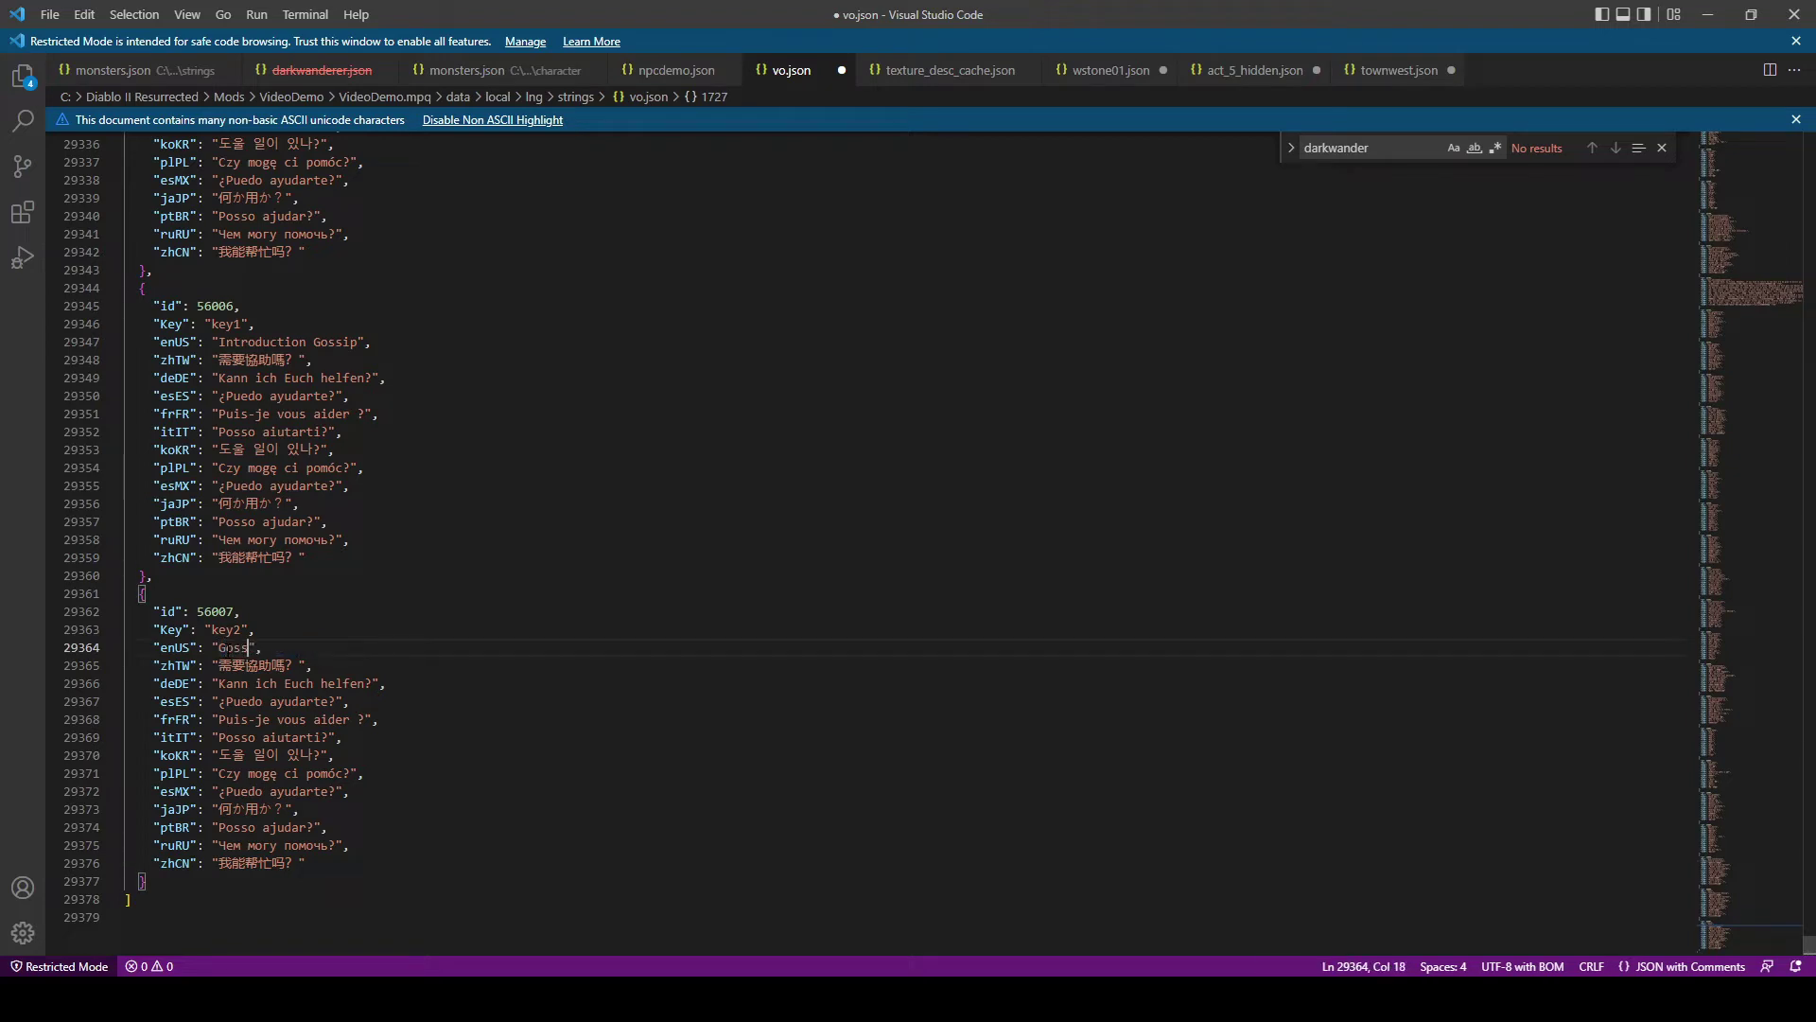
{"action": "type", "text": "ssip Text"}
{"action": "double_click", "coordinate": [336, 341]}
{"action": "type", "text": "Te"}
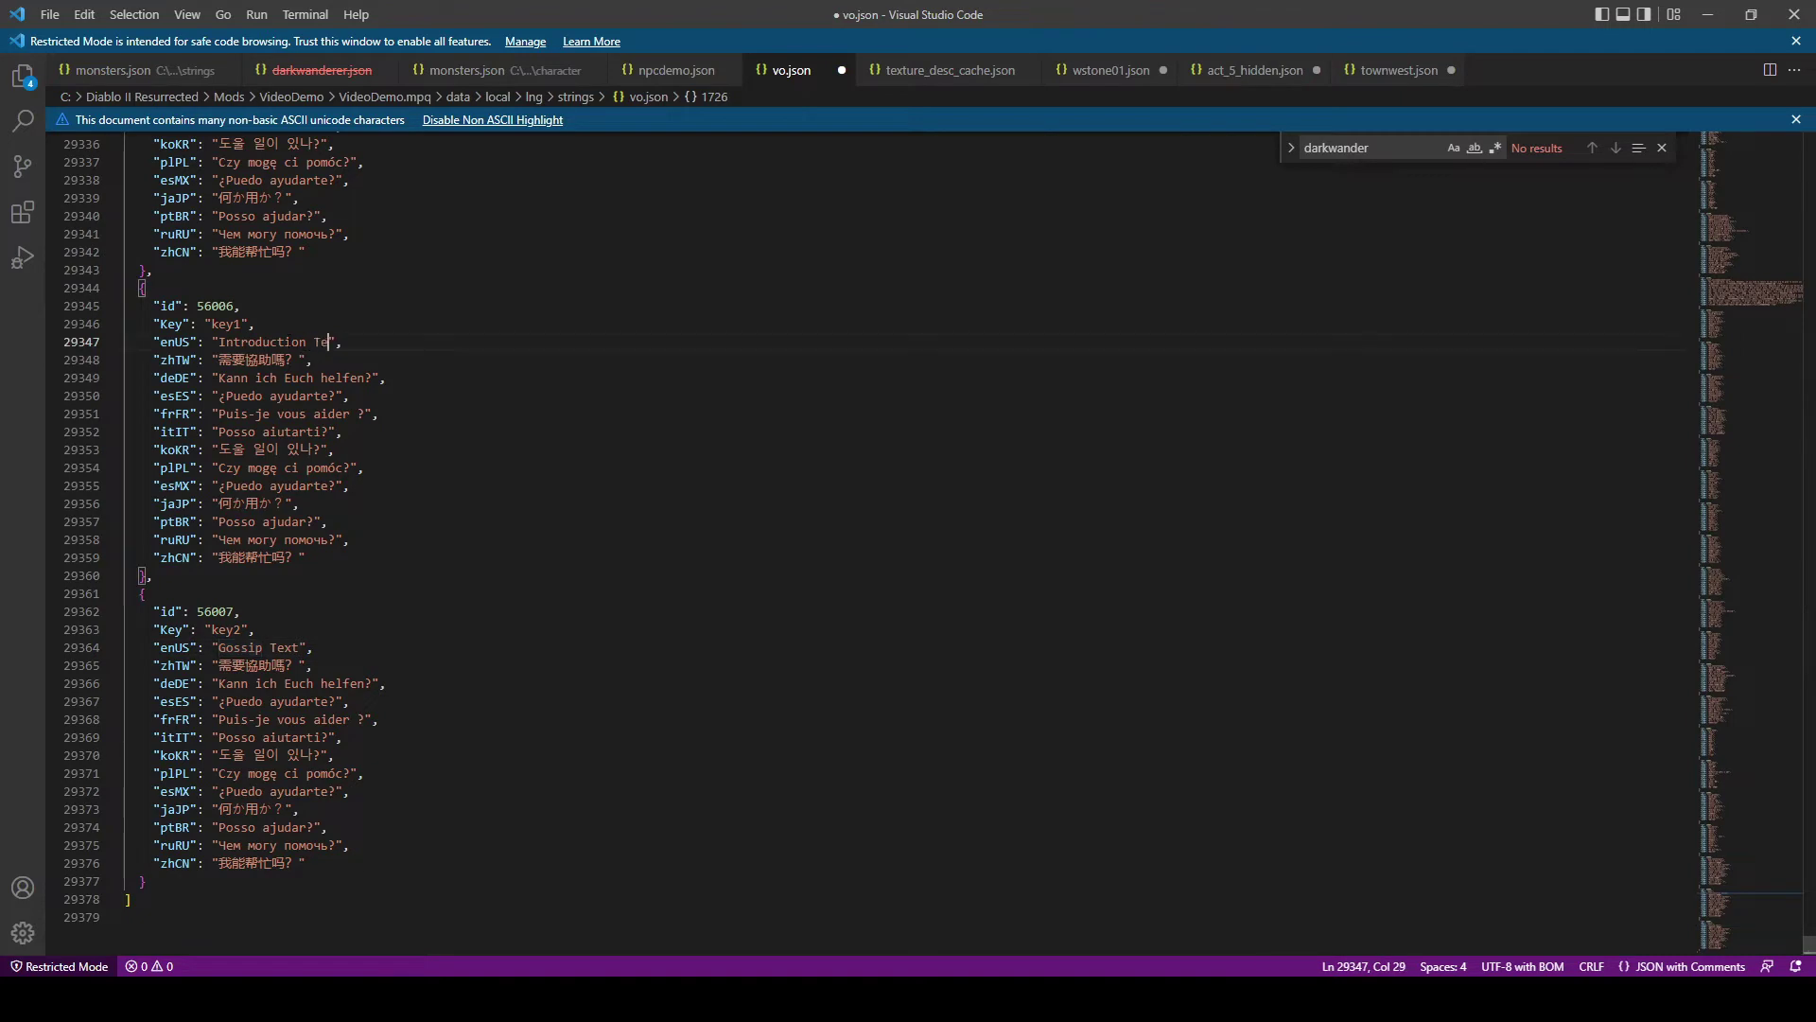
{"action": "key", "text": "Down"}
{"action": "key", "text": "Down"}
{"action": "key", "text": "Down"}
{"action": "key", "text": "Down"}
{"action": "key", "text": "Down"}
{"action": "key", "text": "Down"}
{"action": "key", "text": "Down"}
{"action": "key", "text": "Down"}
{"action": "key", "text": "Down"}
{"action": "key", "text": "Down"}
Step: Save vo.json through the File menu and hide the code editor
{"action": "left_click", "coordinate": [49, 14]}
{"action": "left_click", "coordinate": [123, 355]}
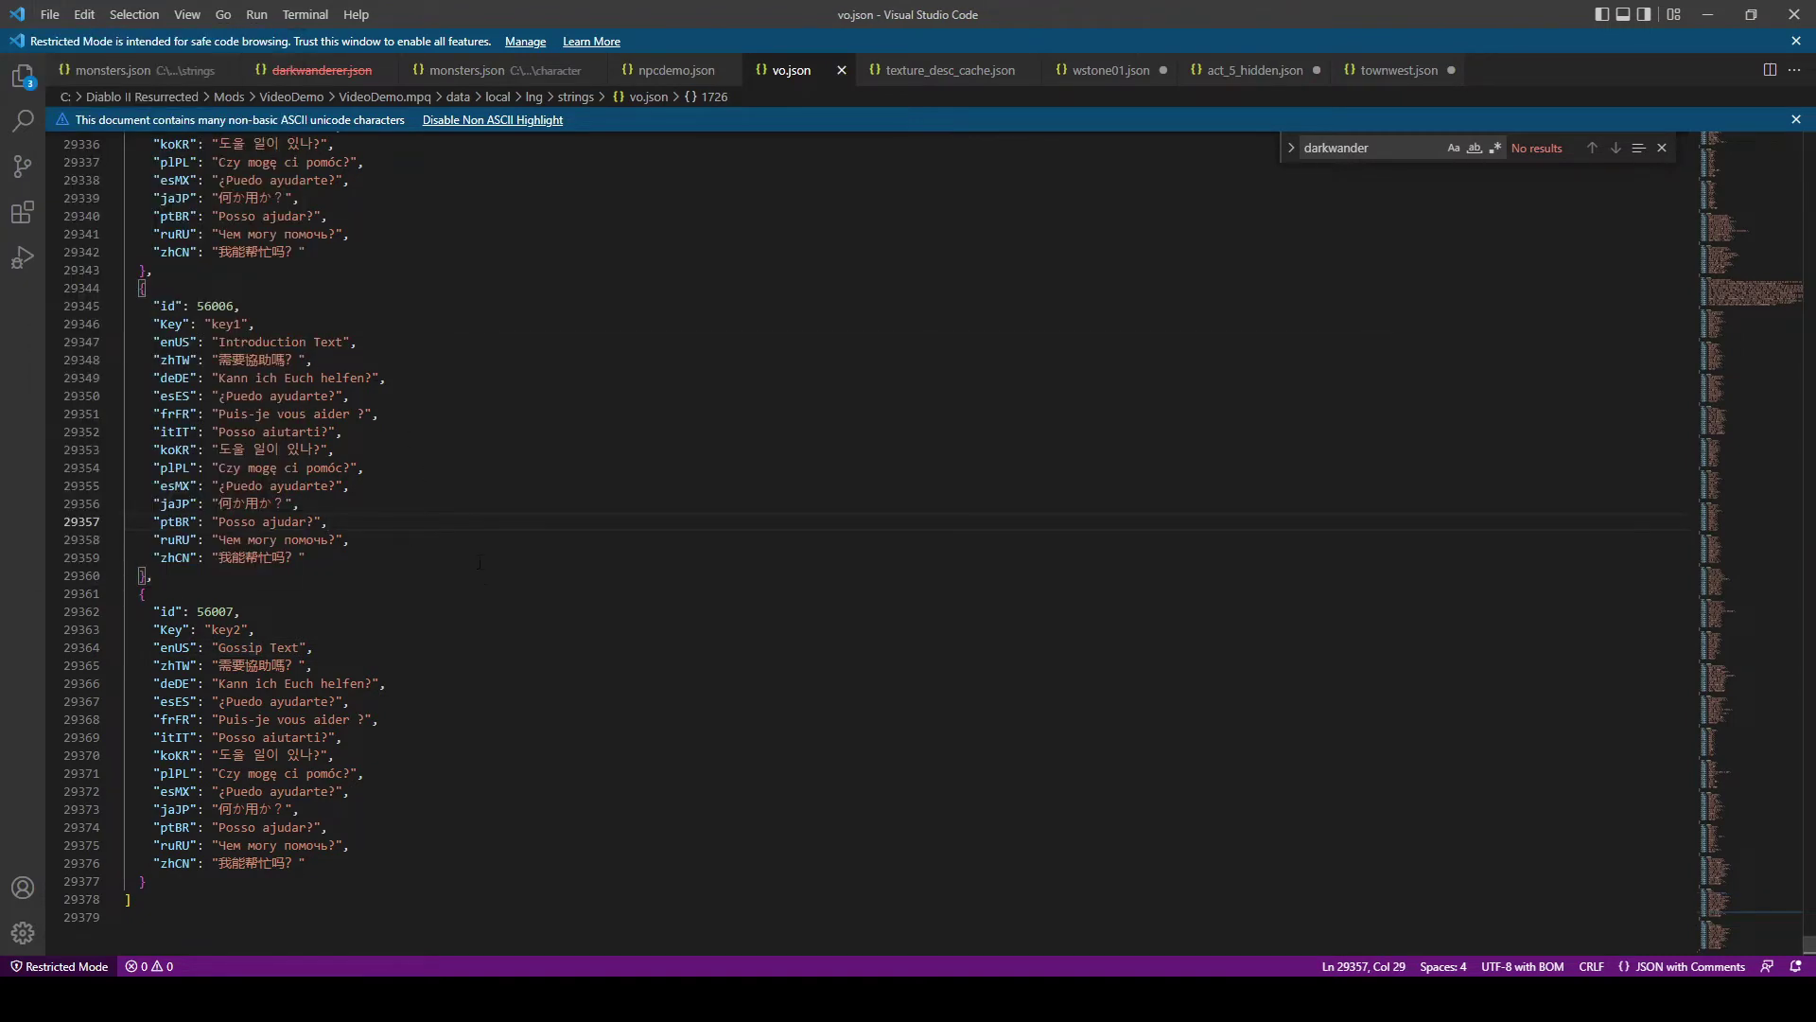
{"action": "left_click", "coordinate": [454, 663]}
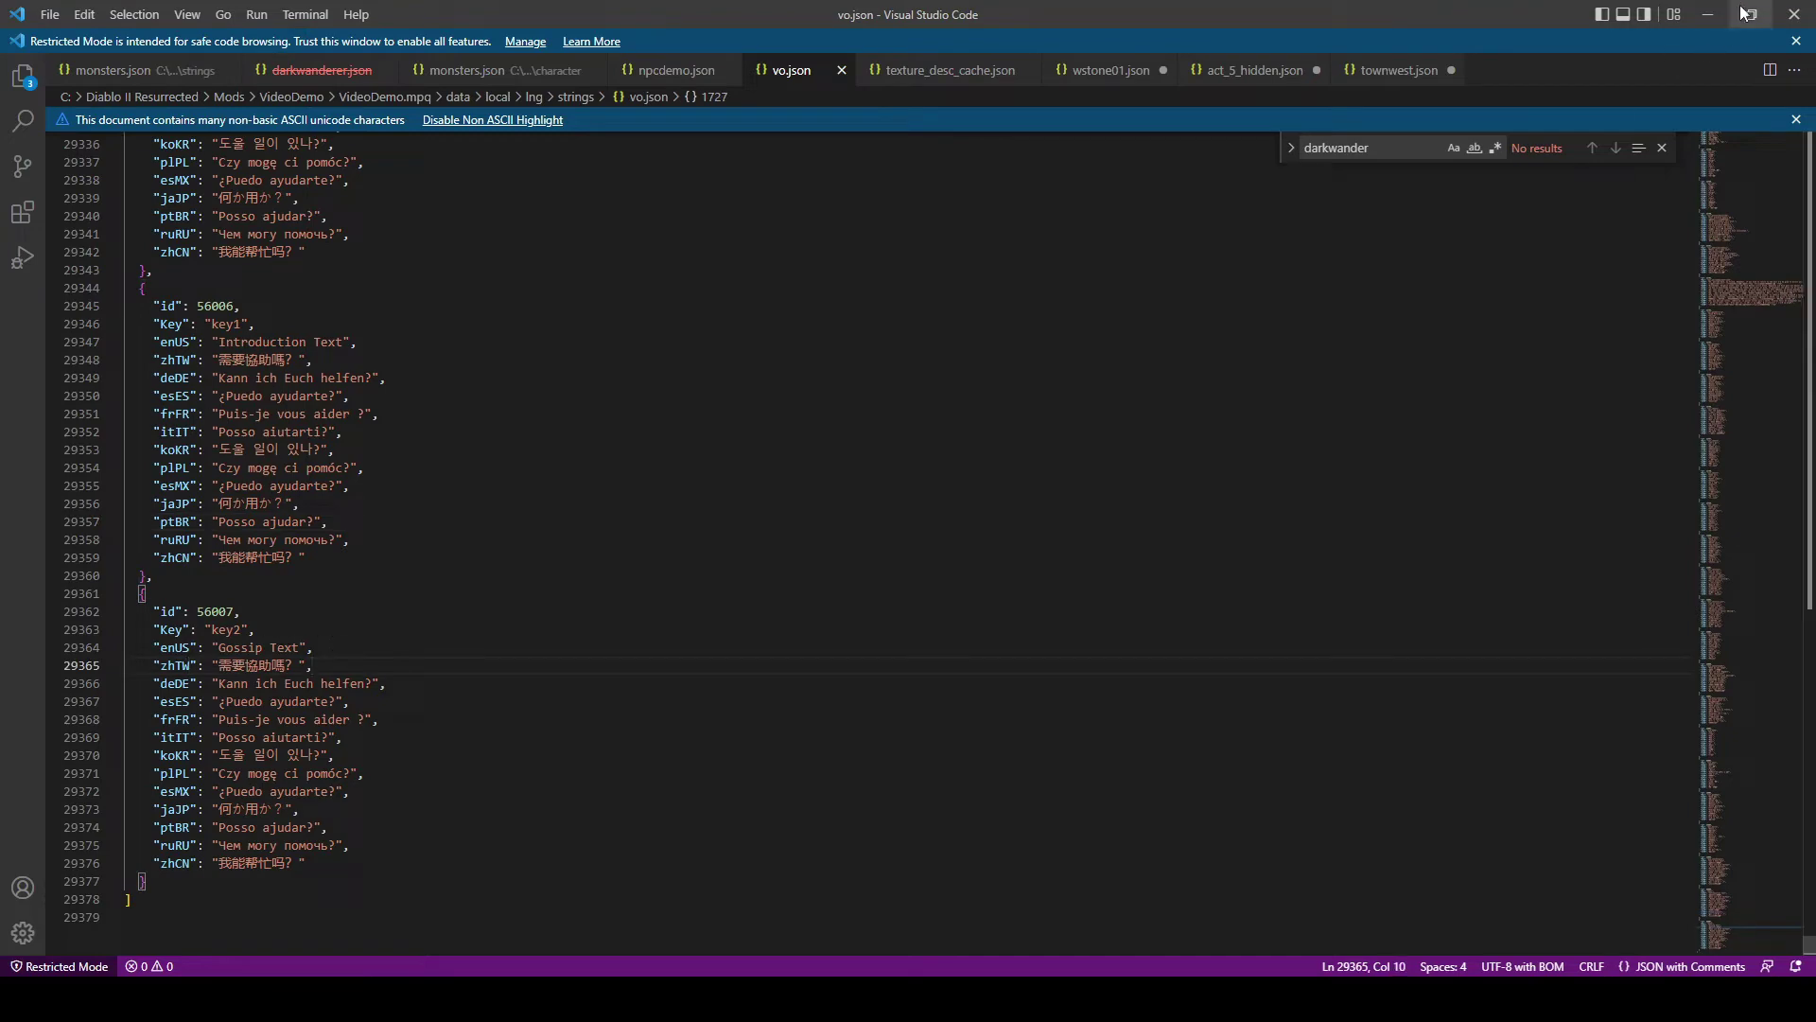
{"action": "left_click", "coordinate": [1706, 17]}
Step: Set the npcdemogossip.txt stringIds to 56006 in row 2 and 56007 in row 4
{"action": "left_click", "coordinate": [544, 165]}
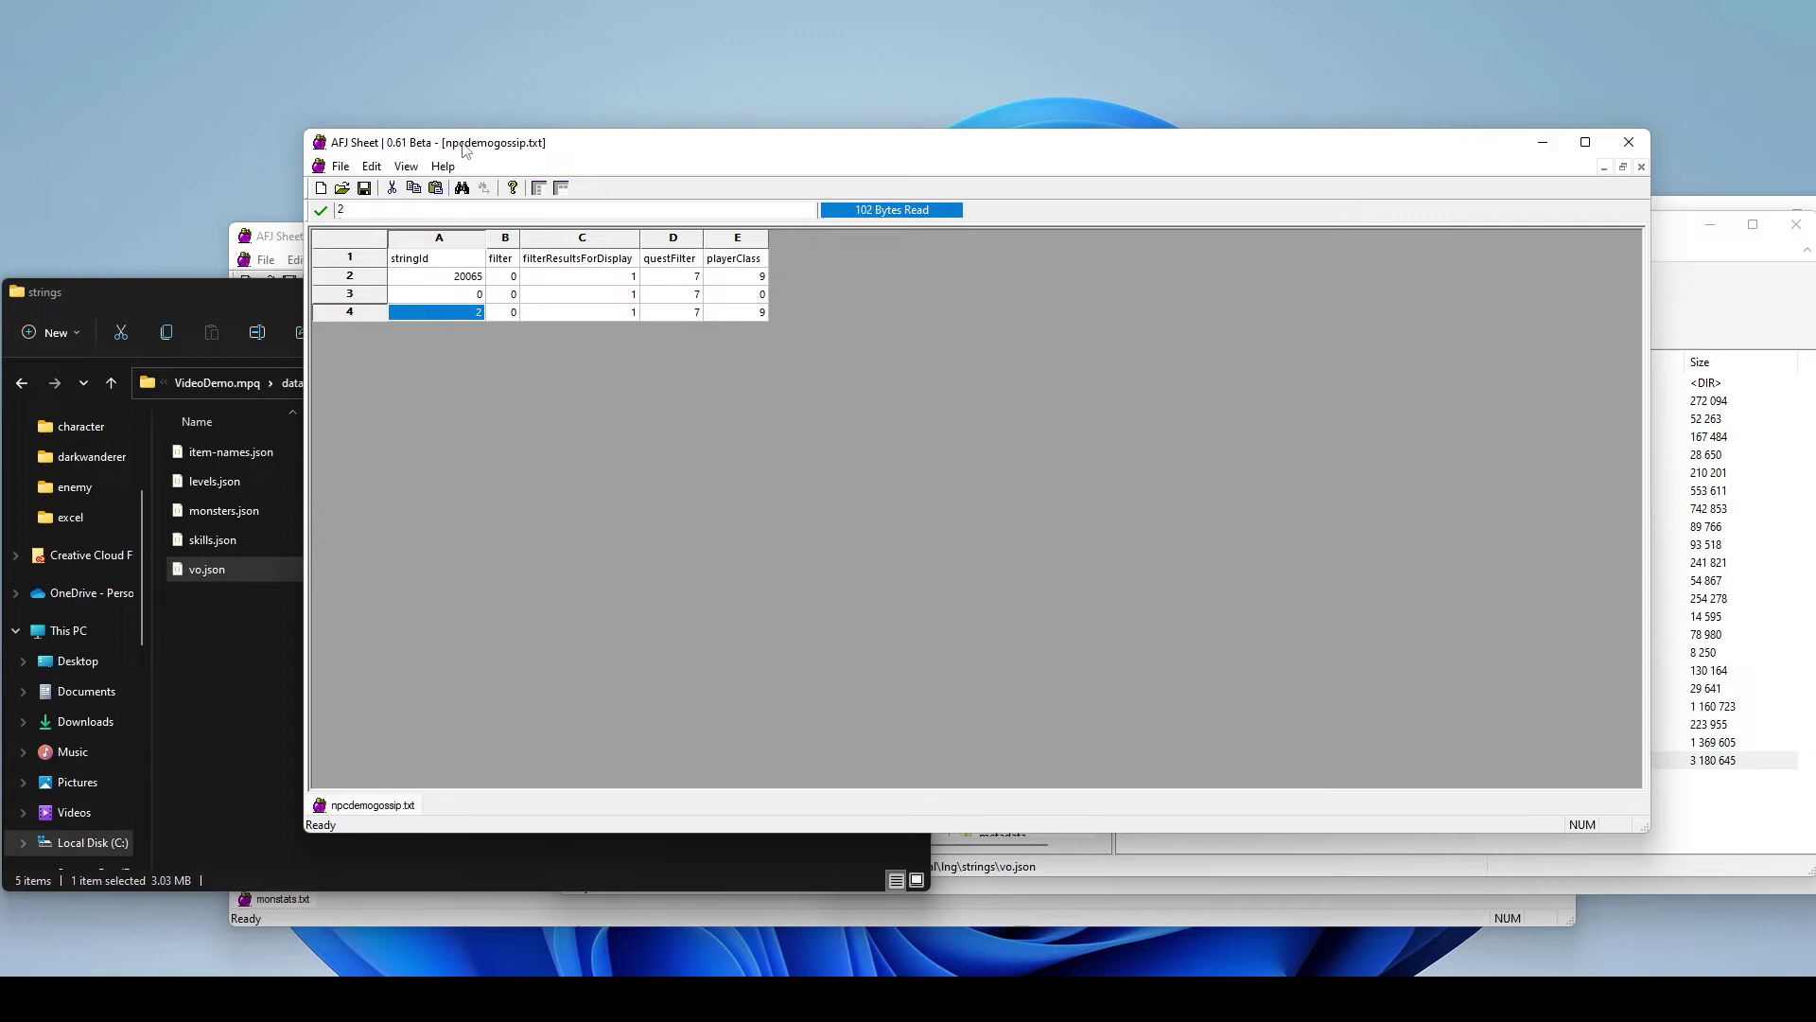
{"action": "left_click", "coordinate": [467, 282]}
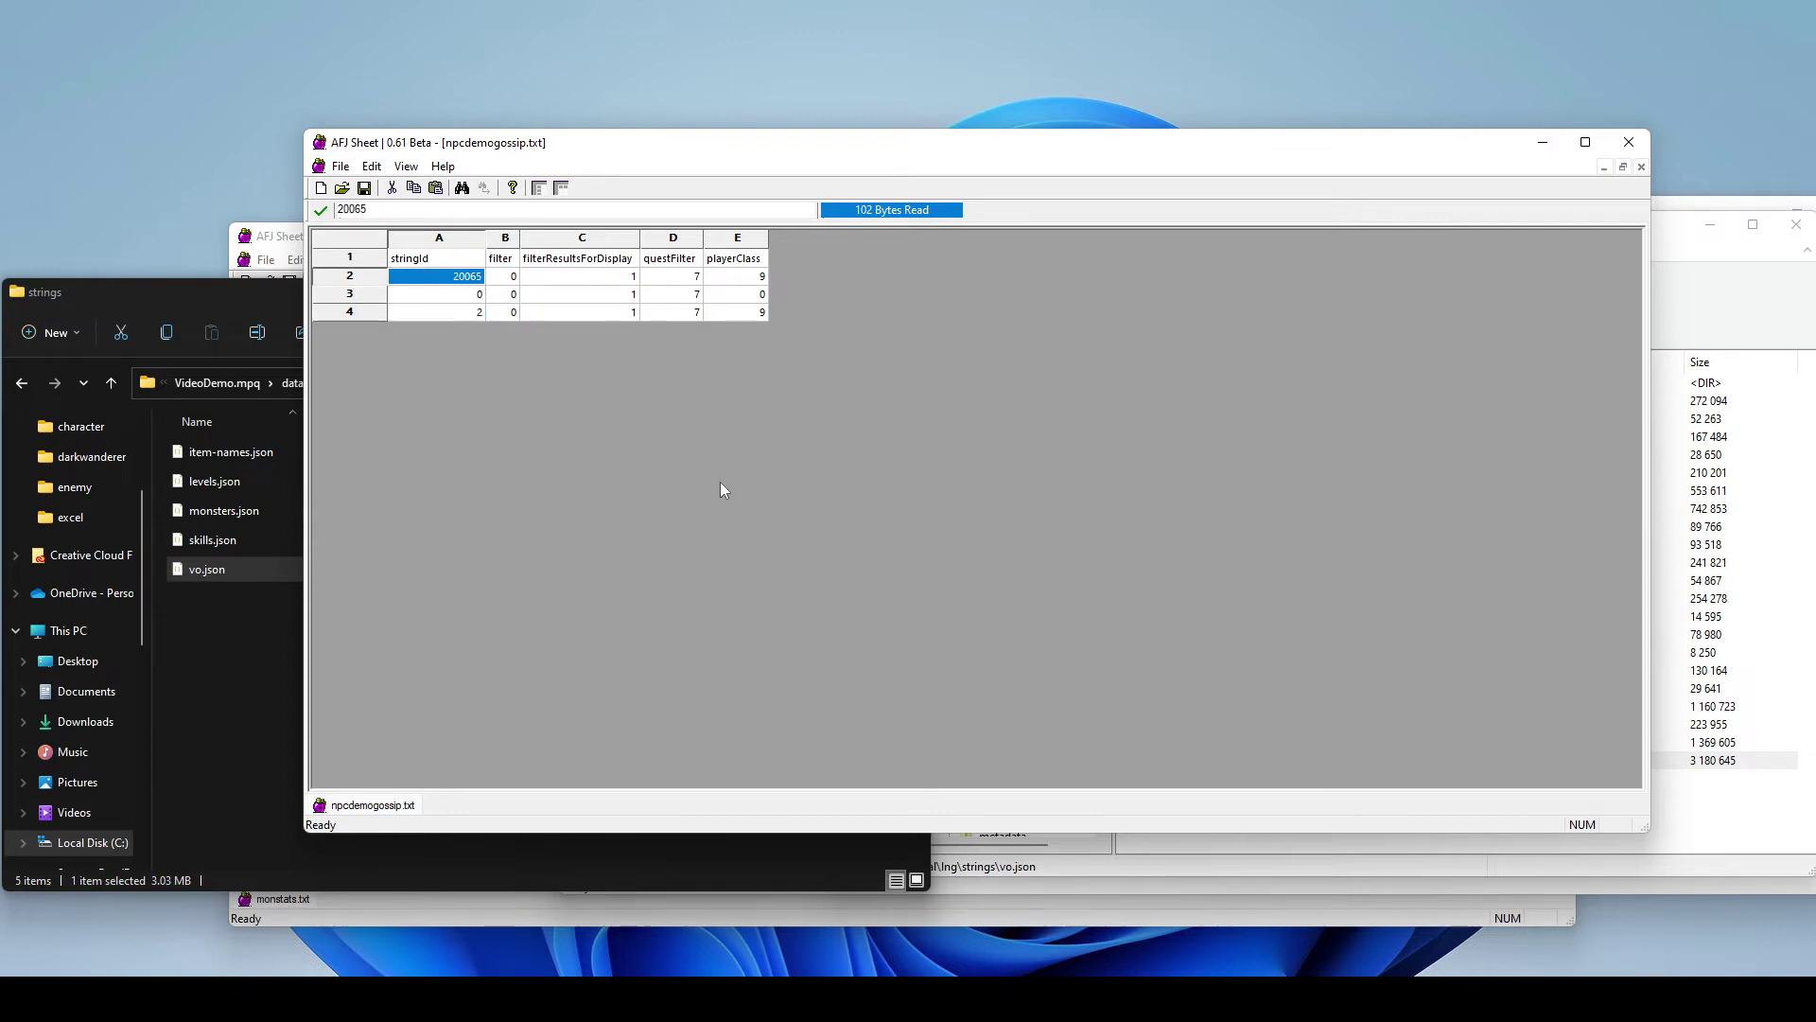
{"action": "type", "text": "56006"}
{"action": "key", "text": "Return"}
{"action": "left_click", "coordinate": [489, 299]}
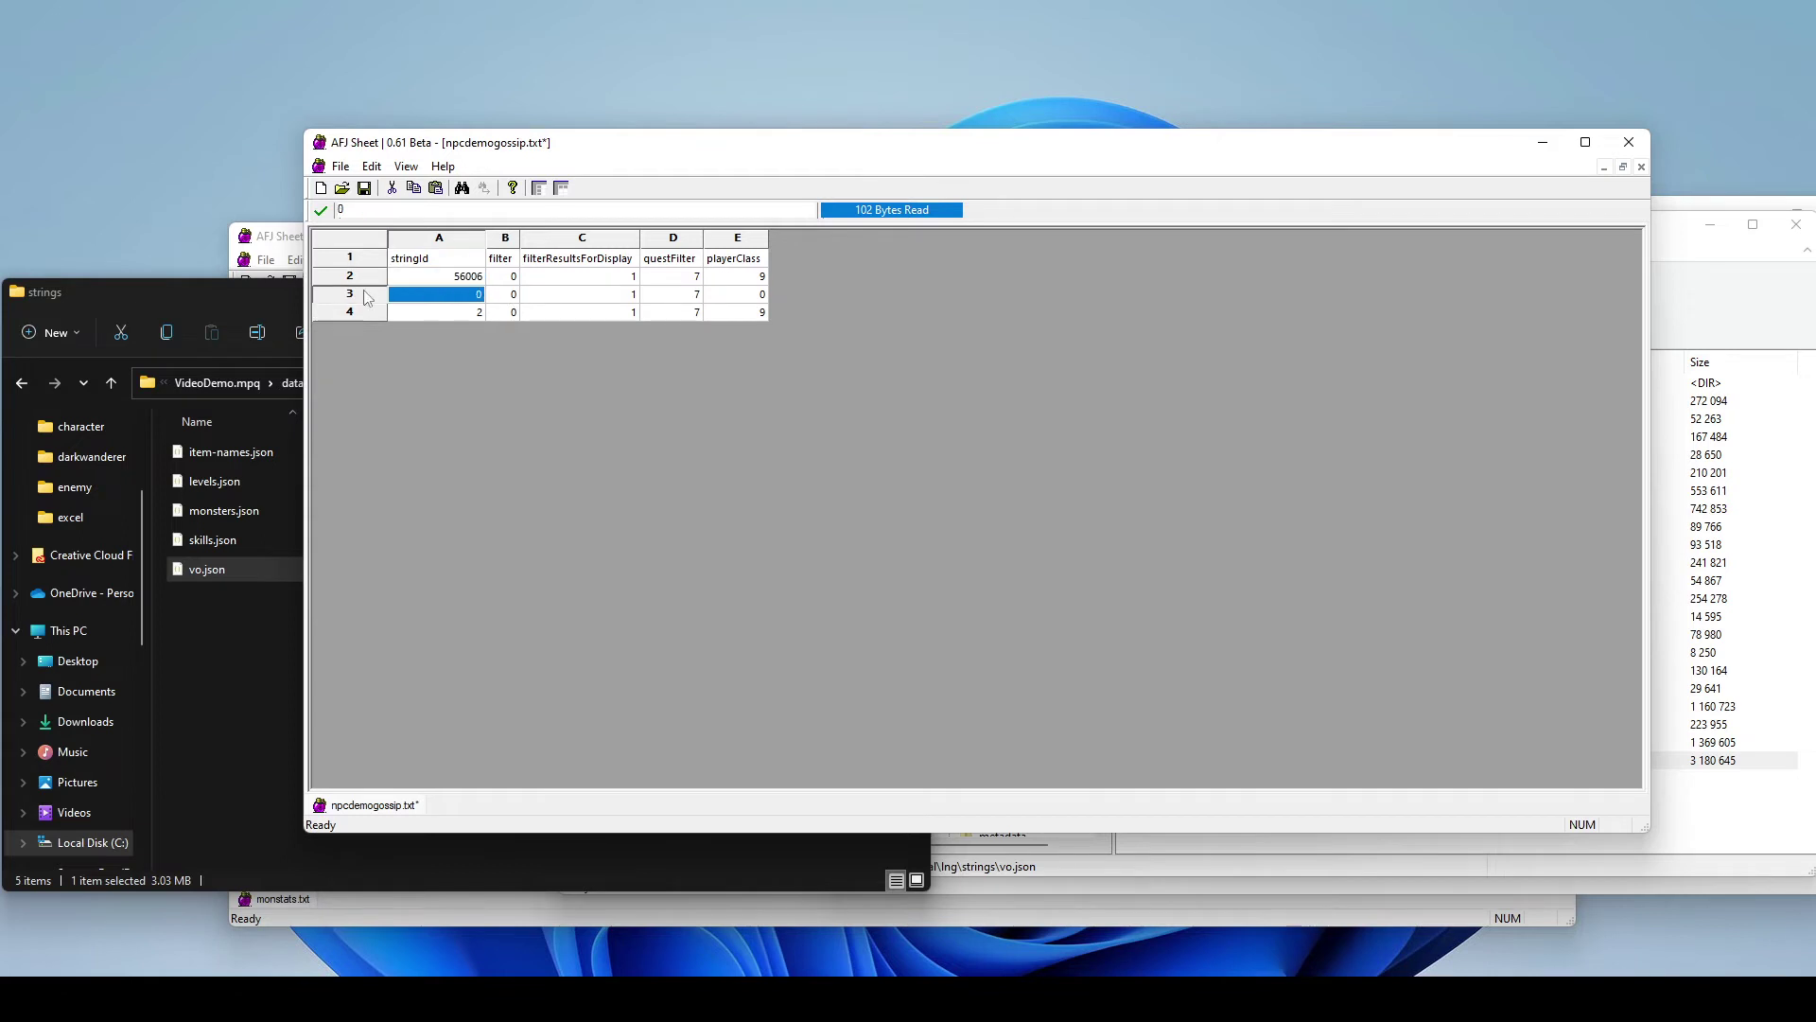
{"action": "left_click", "coordinate": [369, 299]}
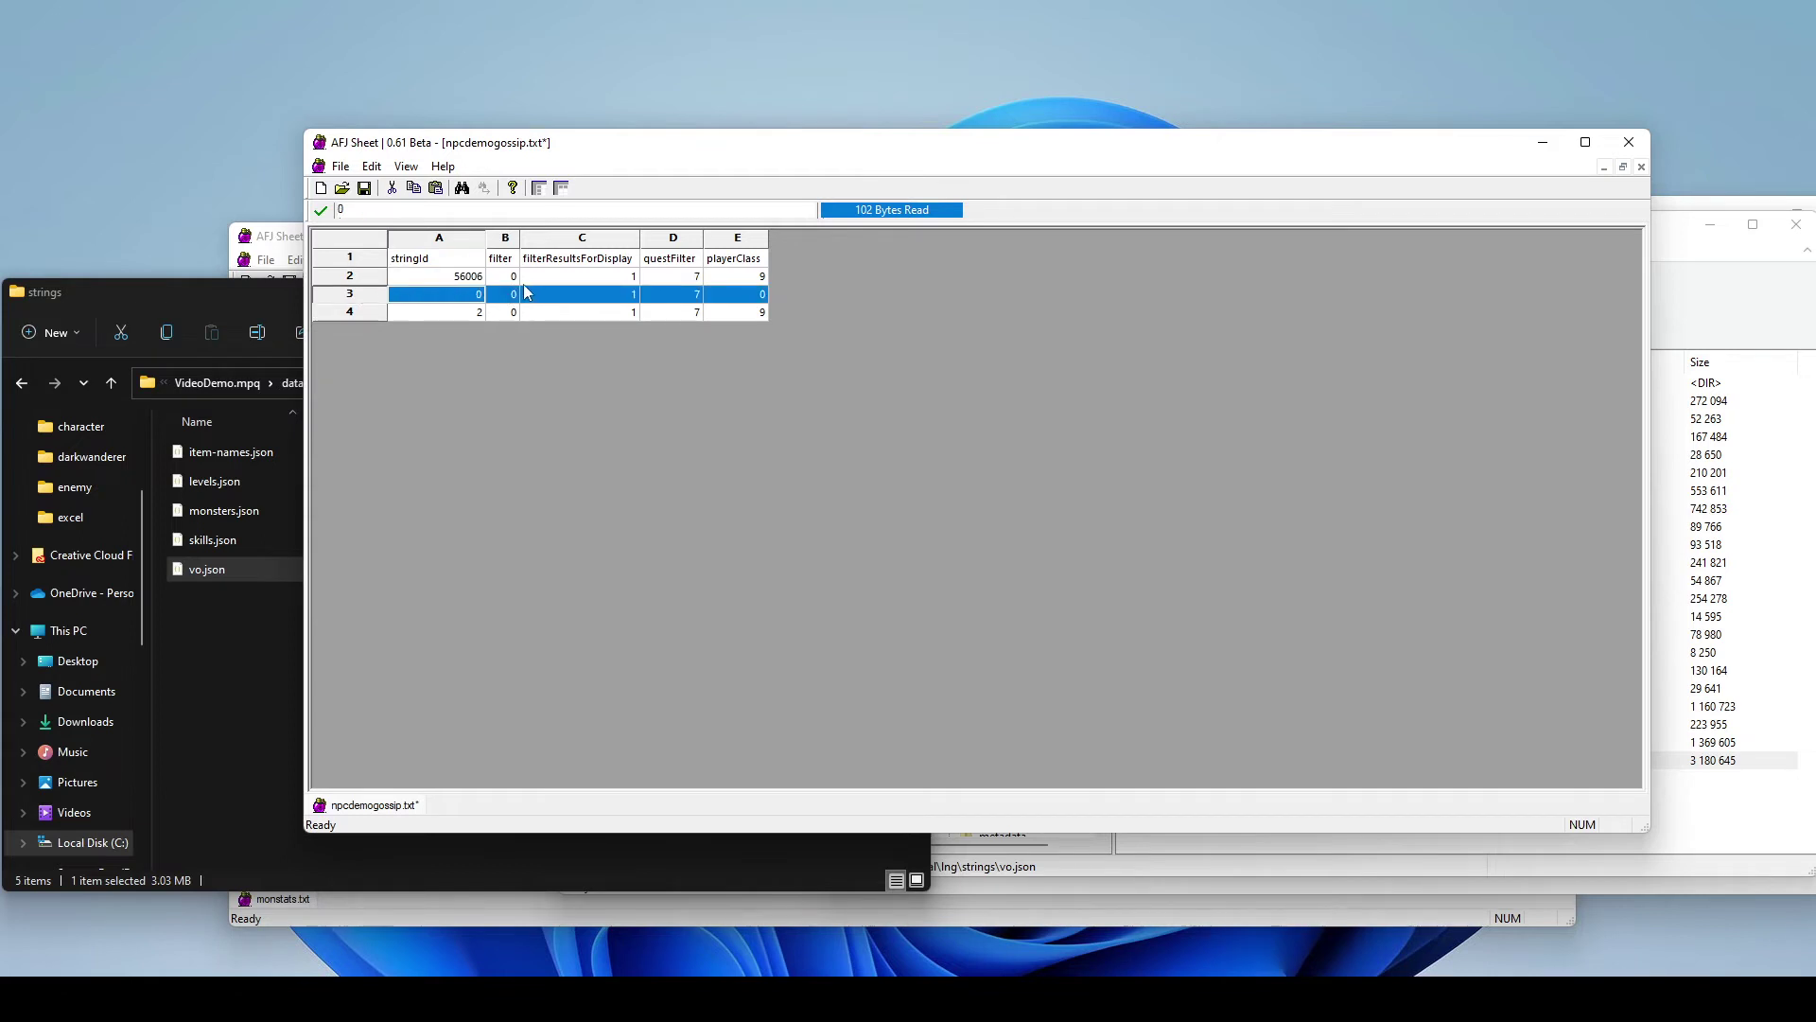
{"action": "left_click", "coordinate": [371, 315]}
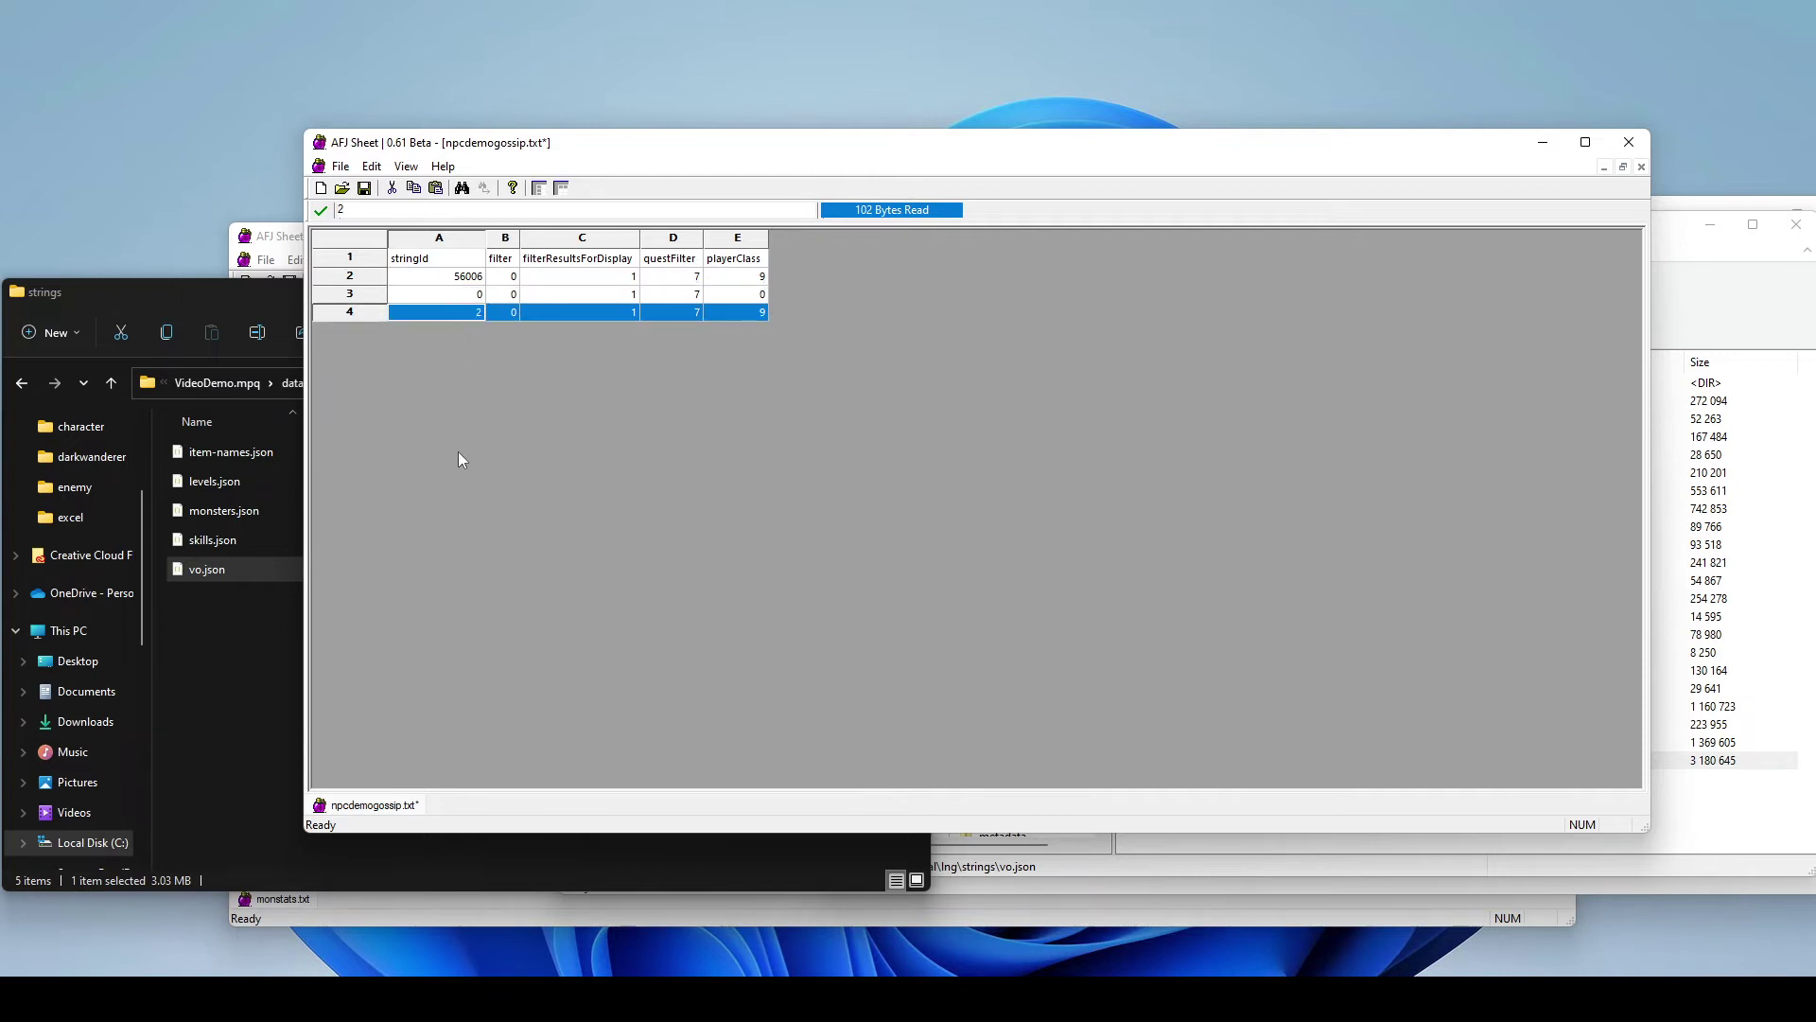
{"action": "left_click", "coordinate": [475, 315]}
{"action": "type", "text": "5"}
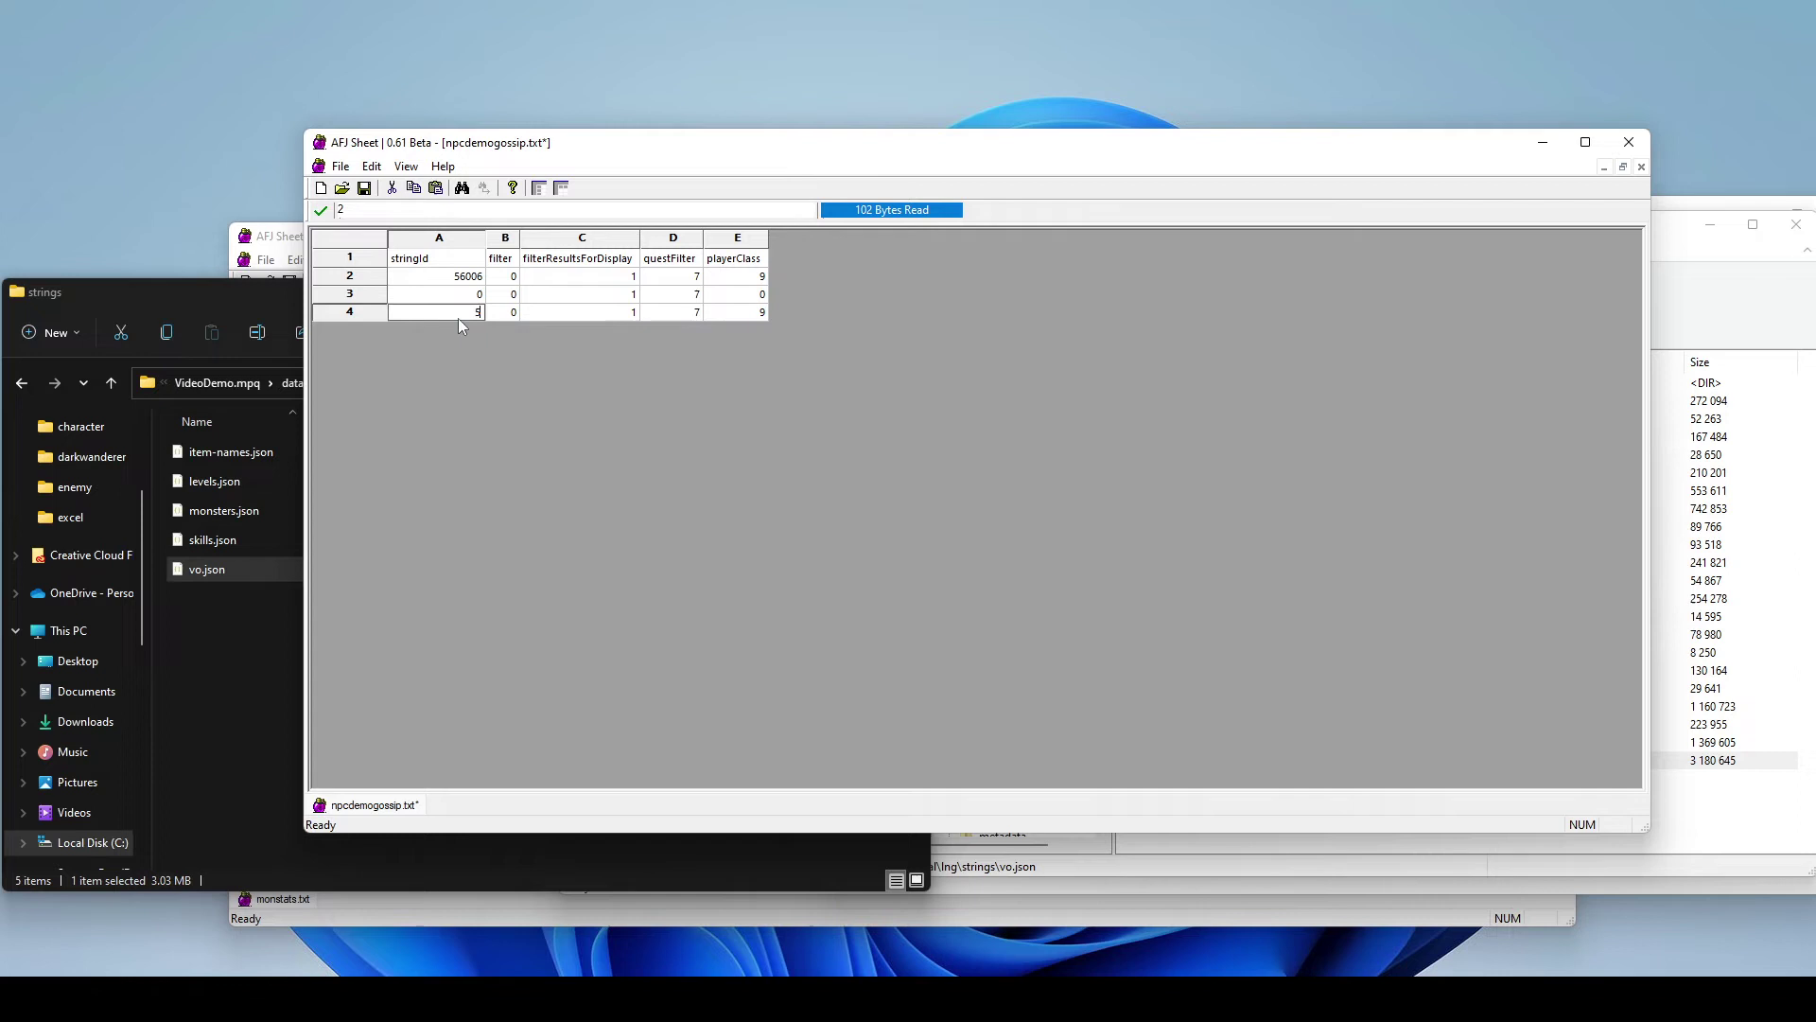
{"action": "type", "text": "6007"}
{"action": "left_click", "coordinate": [610, 296]}
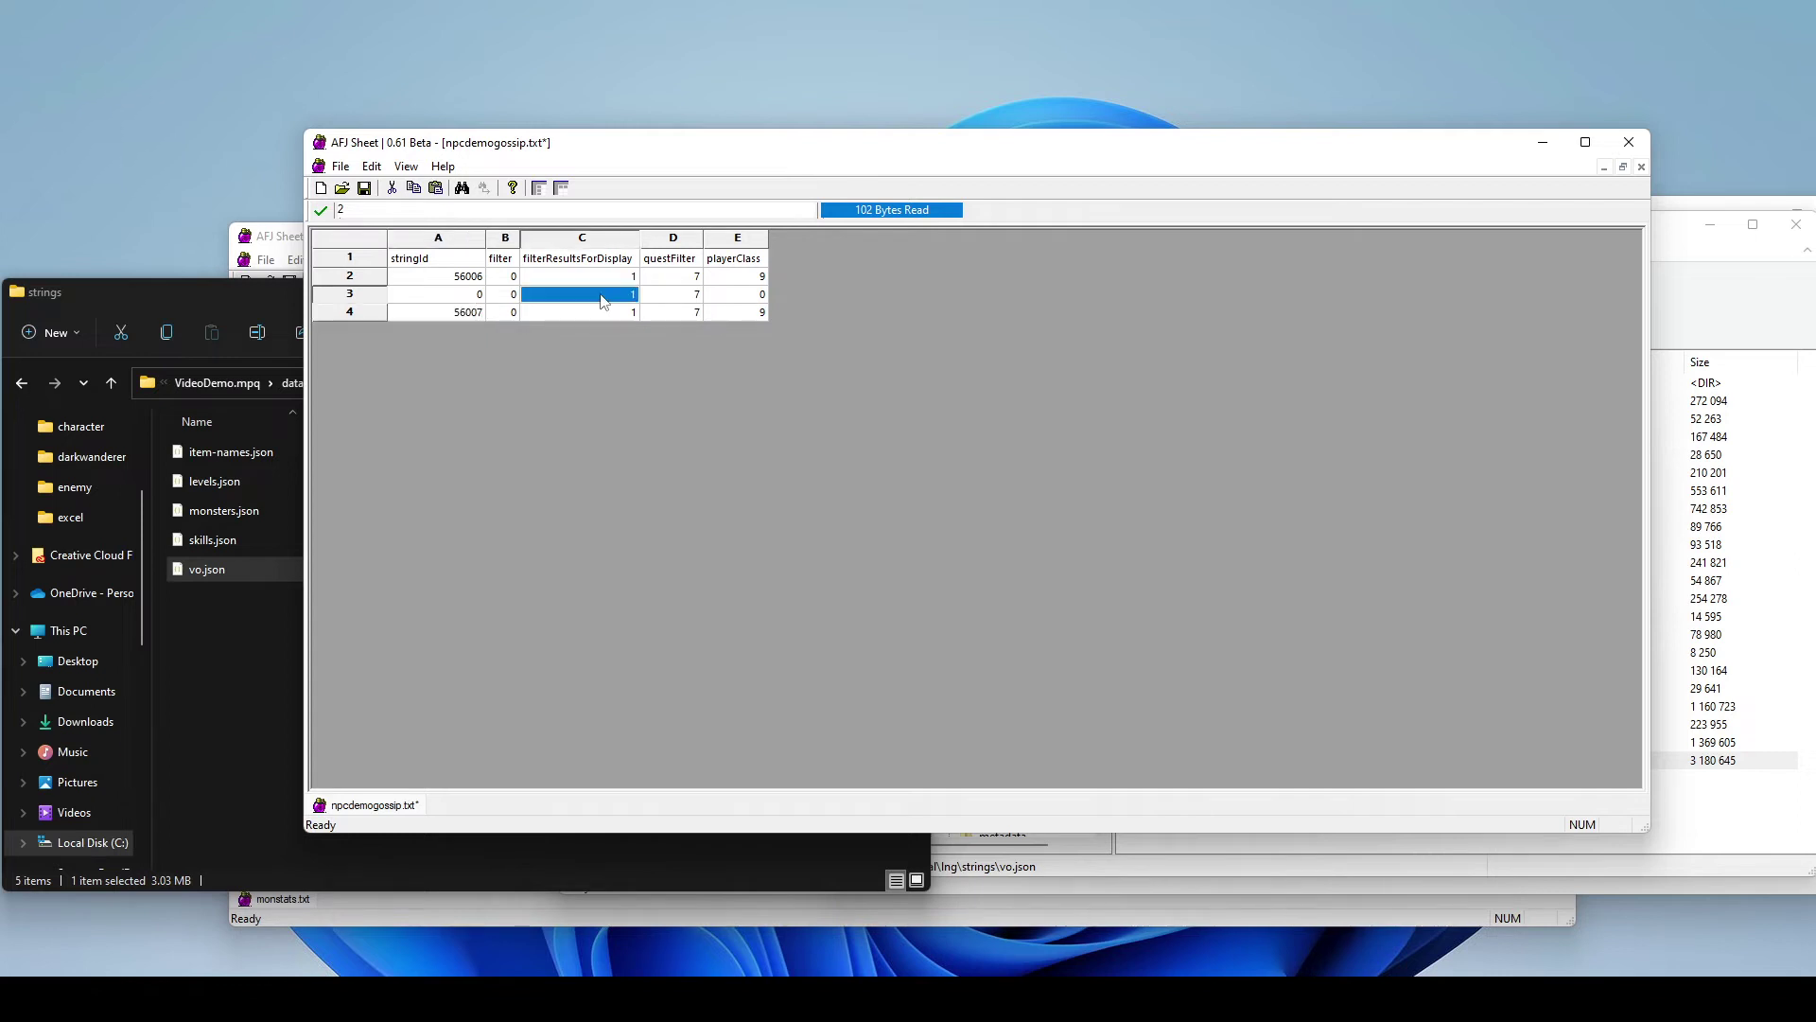
Step: Check row 3's stringId 0 and filterResultsForDisplay values, then save the sheet
{"action": "left_click", "coordinate": [346, 313]}
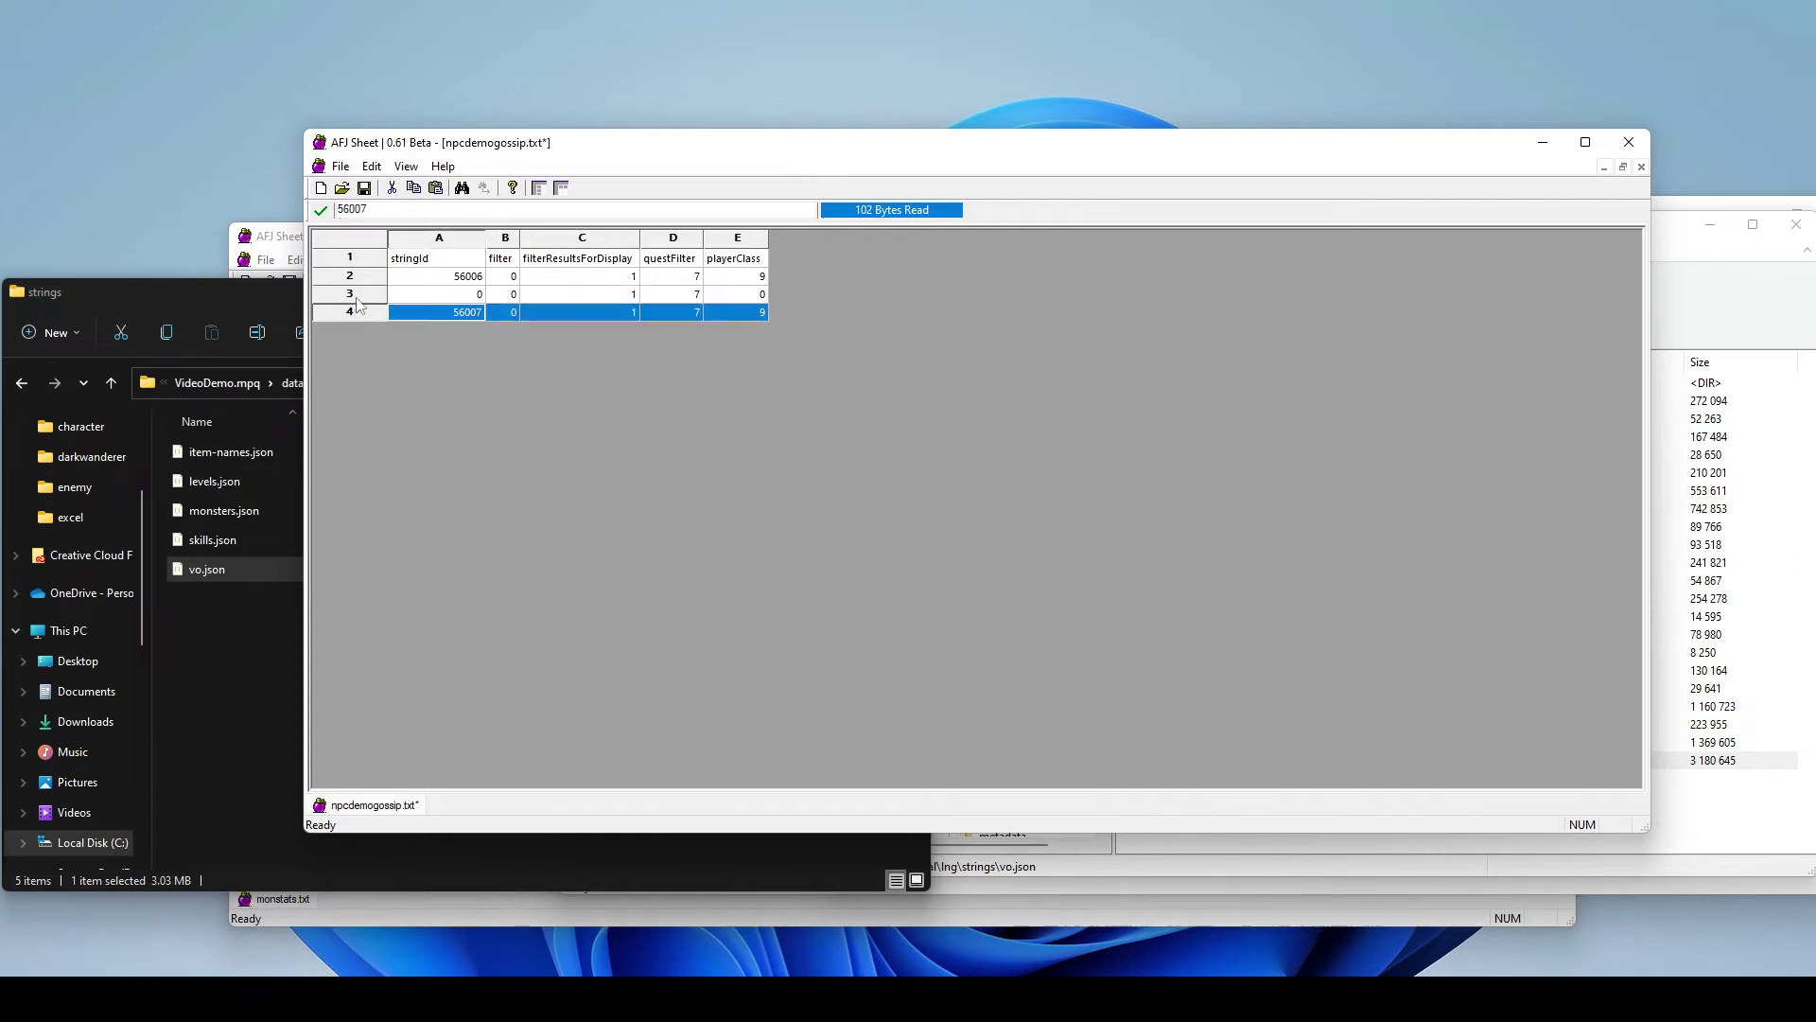
{"action": "left_click", "coordinate": [362, 279]}
{"action": "left_click", "coordinate": [362, 312]}
{"action": "left_click", "coordinate": [405, 295]}
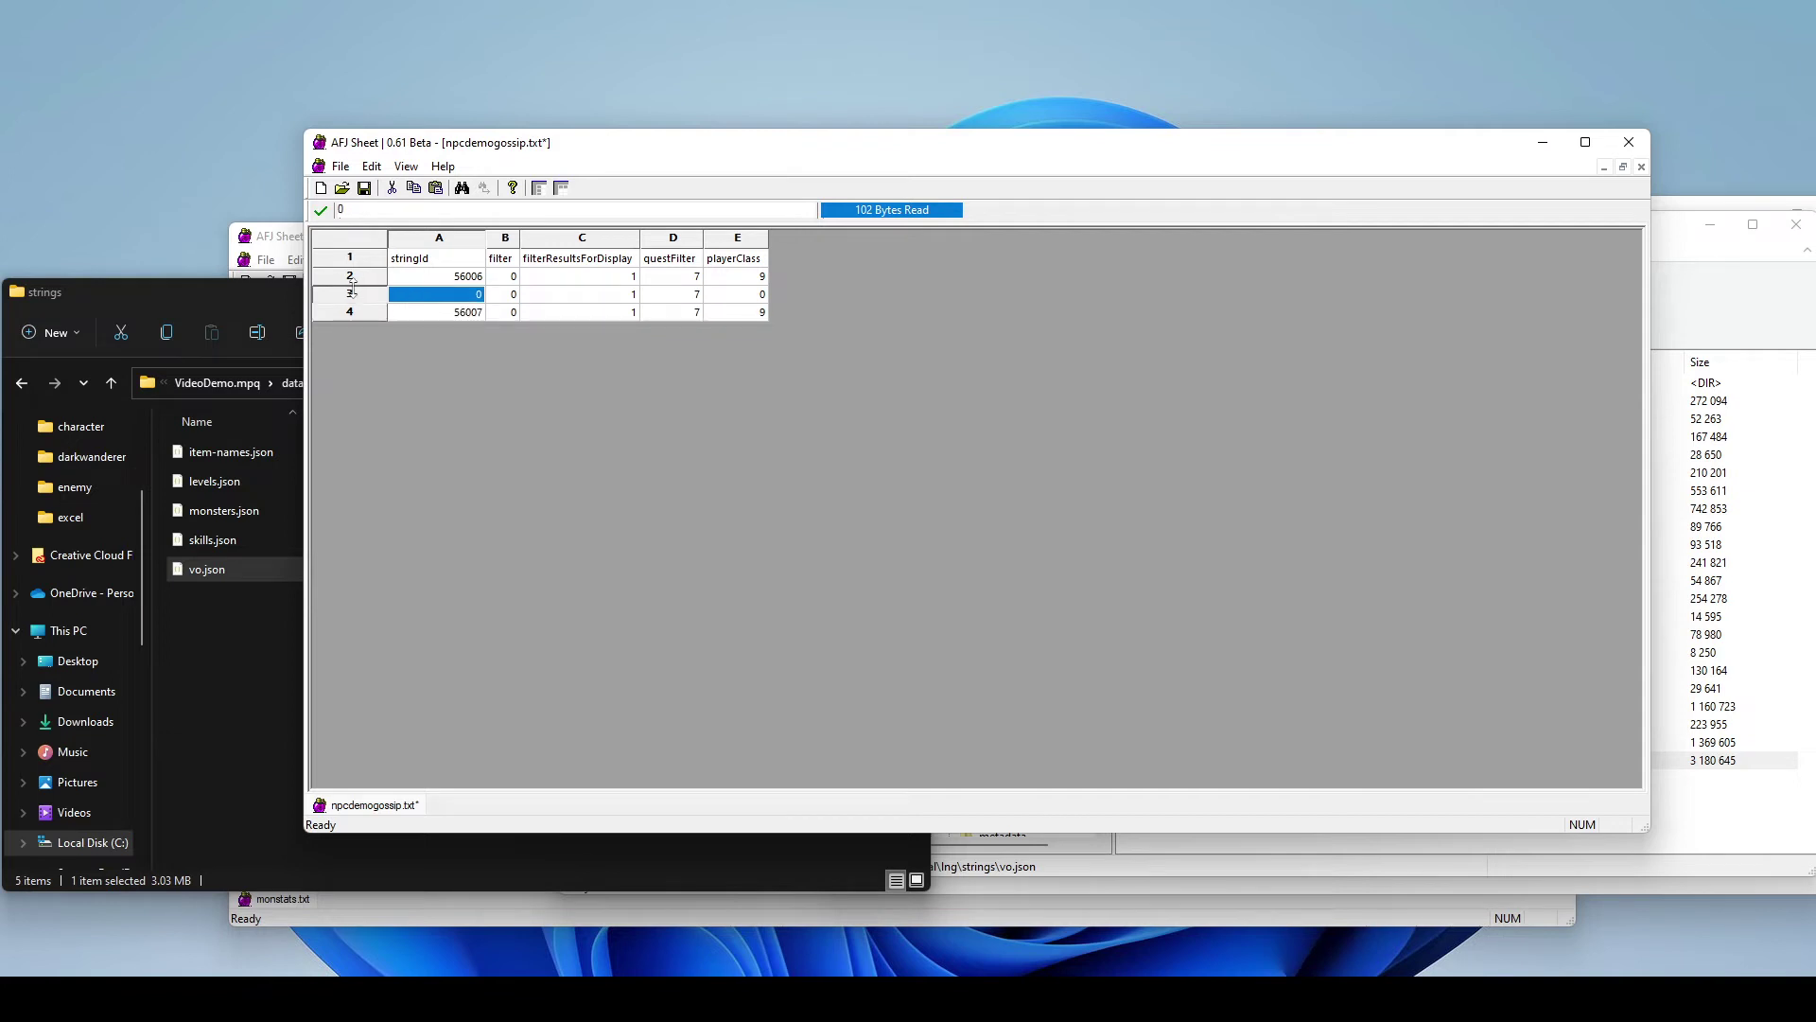
{"action": "left_click", "coordinate": [348, 297]}
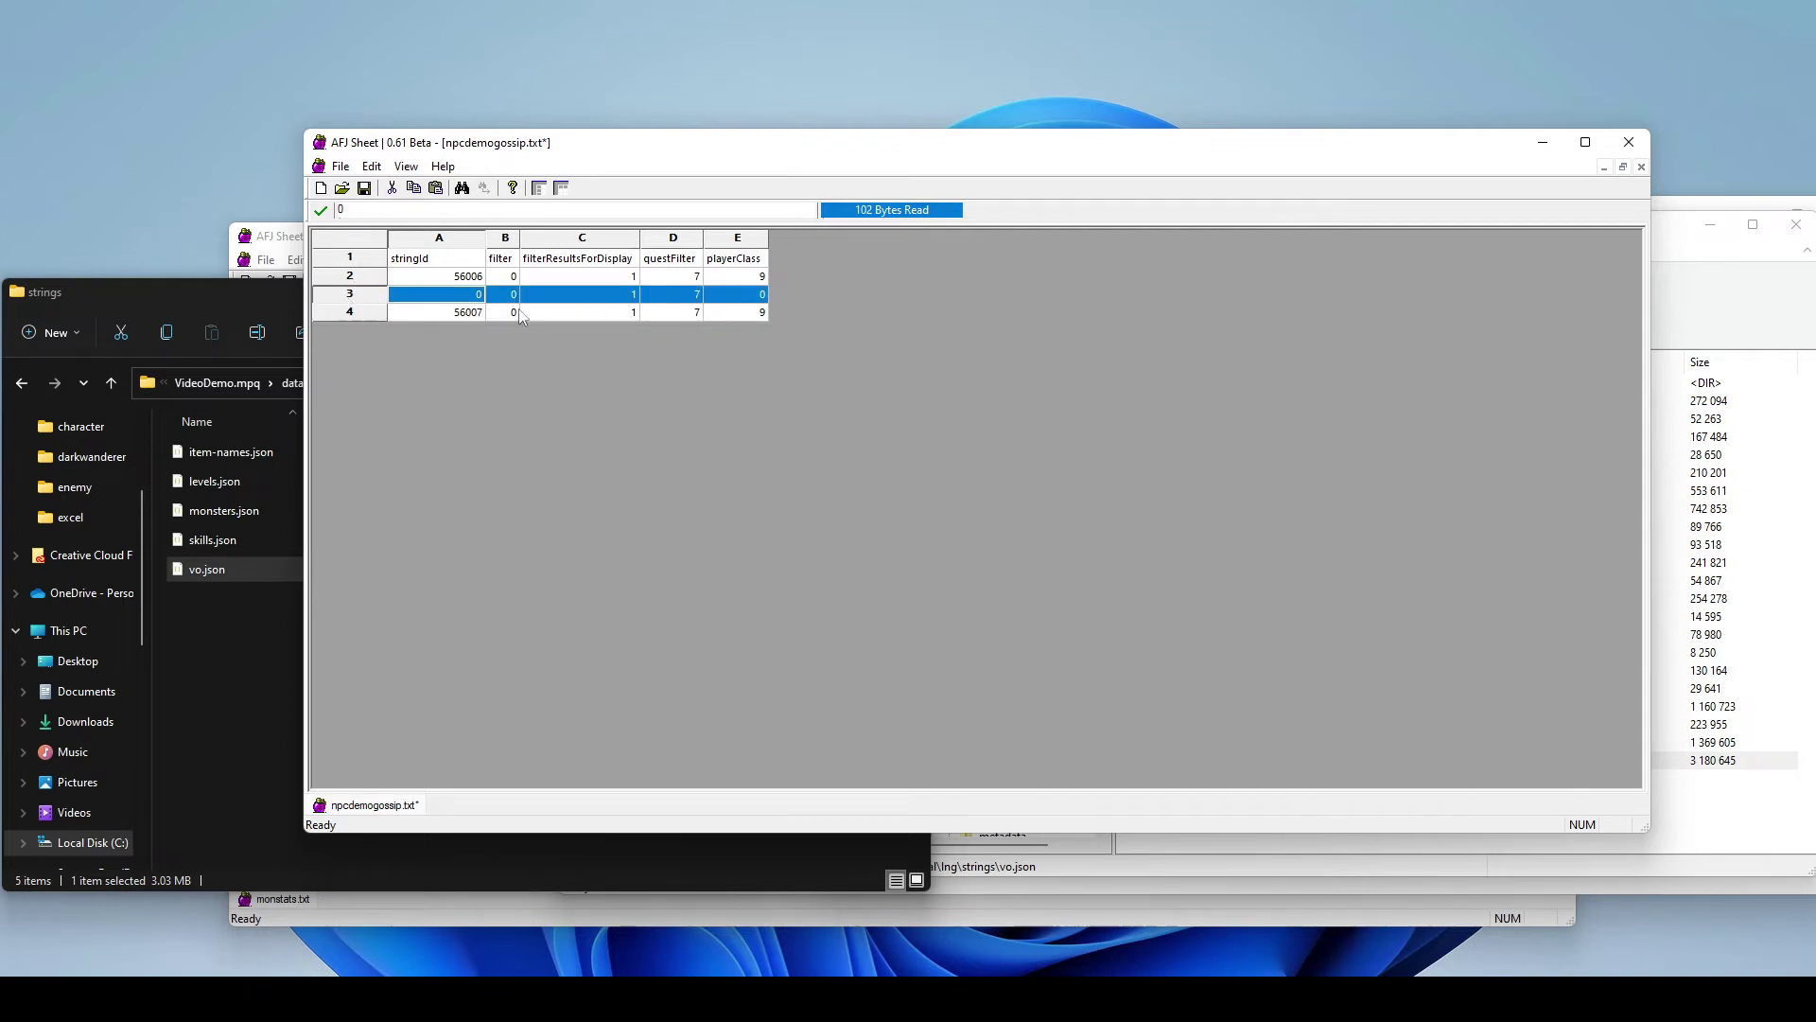
{"action": "left_click", "coordinate": [575, 295]}
{"action": "left_click", "coordinate": [364, 187]}
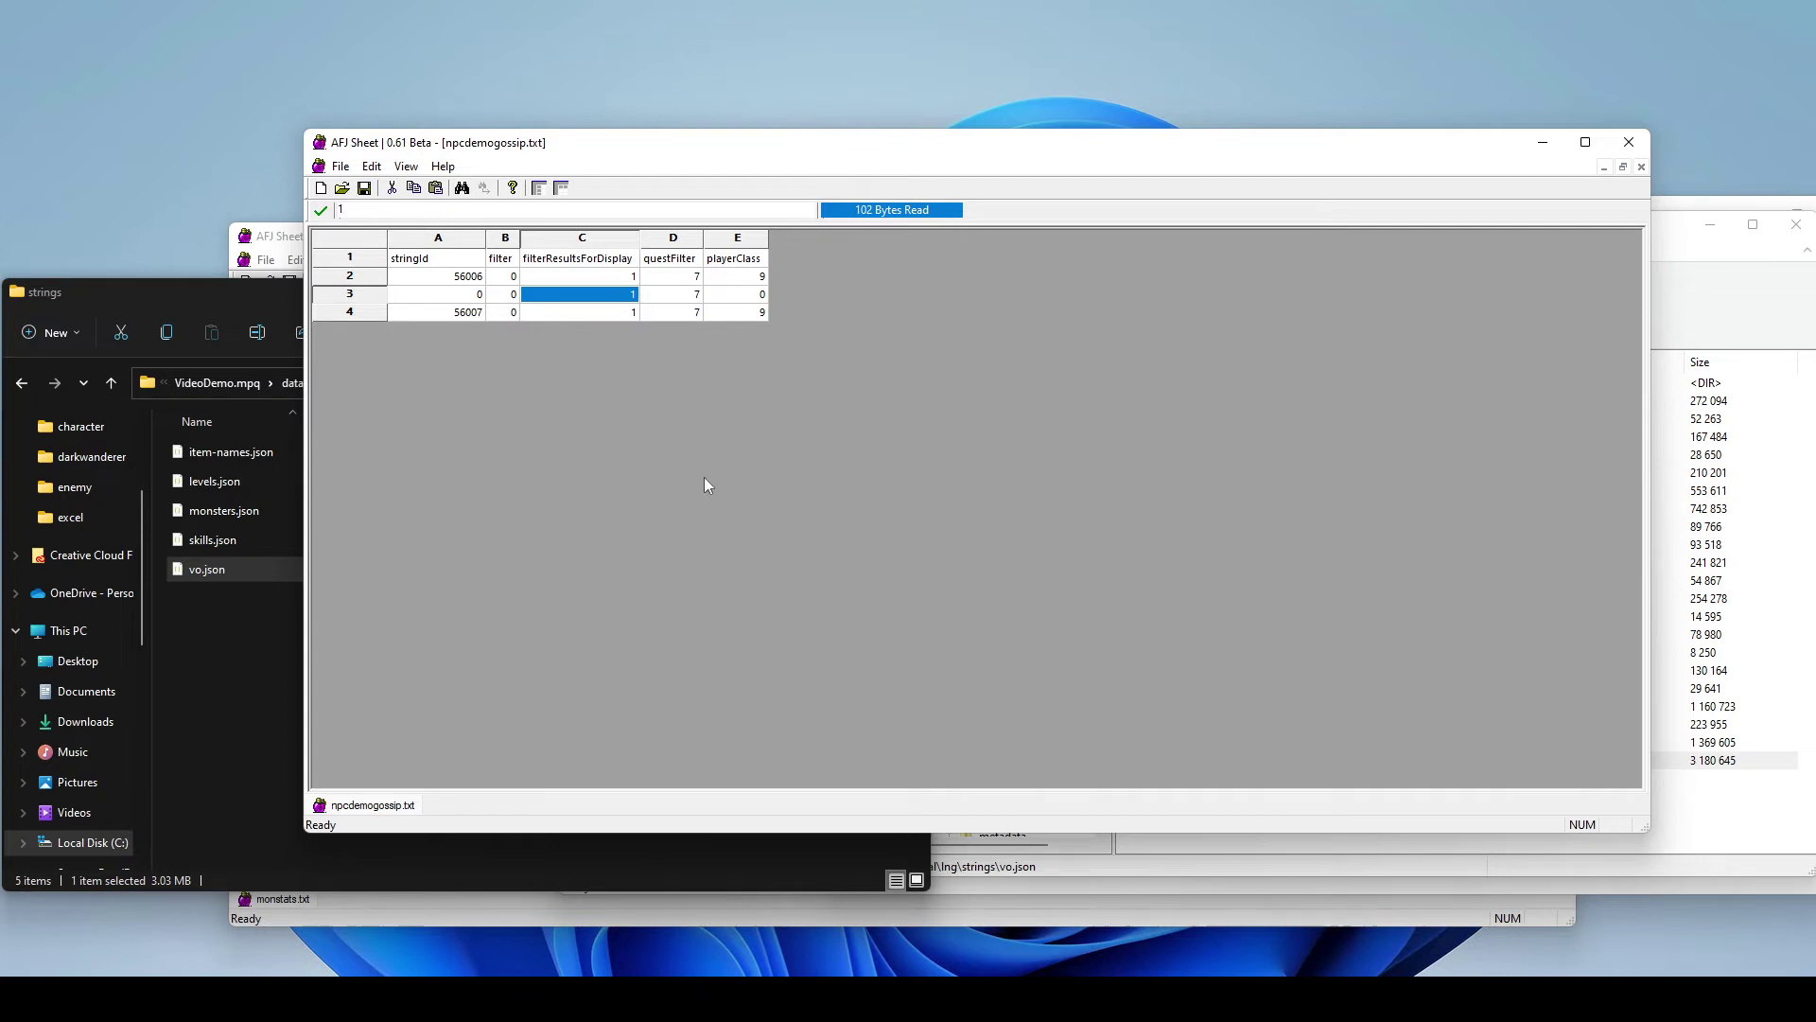
Step: Open global\excel\monstats.txt and scroll to the npcdemo row's npc and interact columns
{"action": "left_click", "coordinate": [265, 395]}
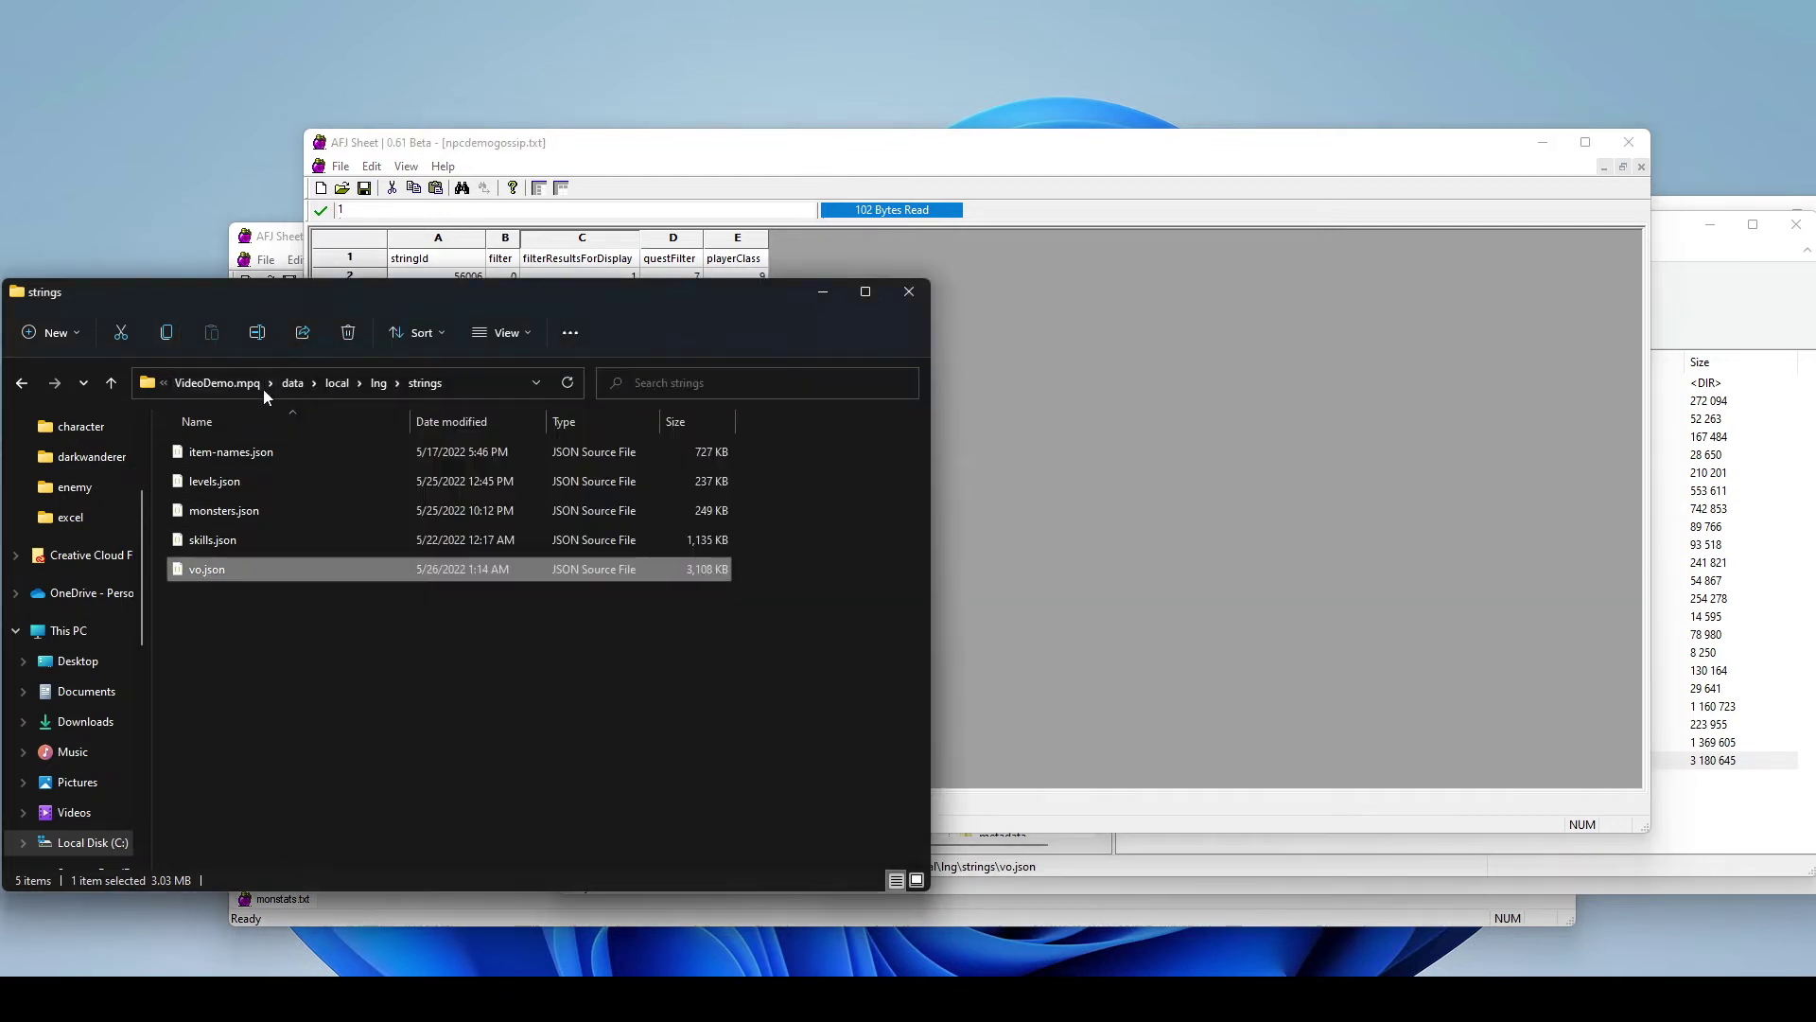
{"action": "left_click", "coordinate": [296, 383]}
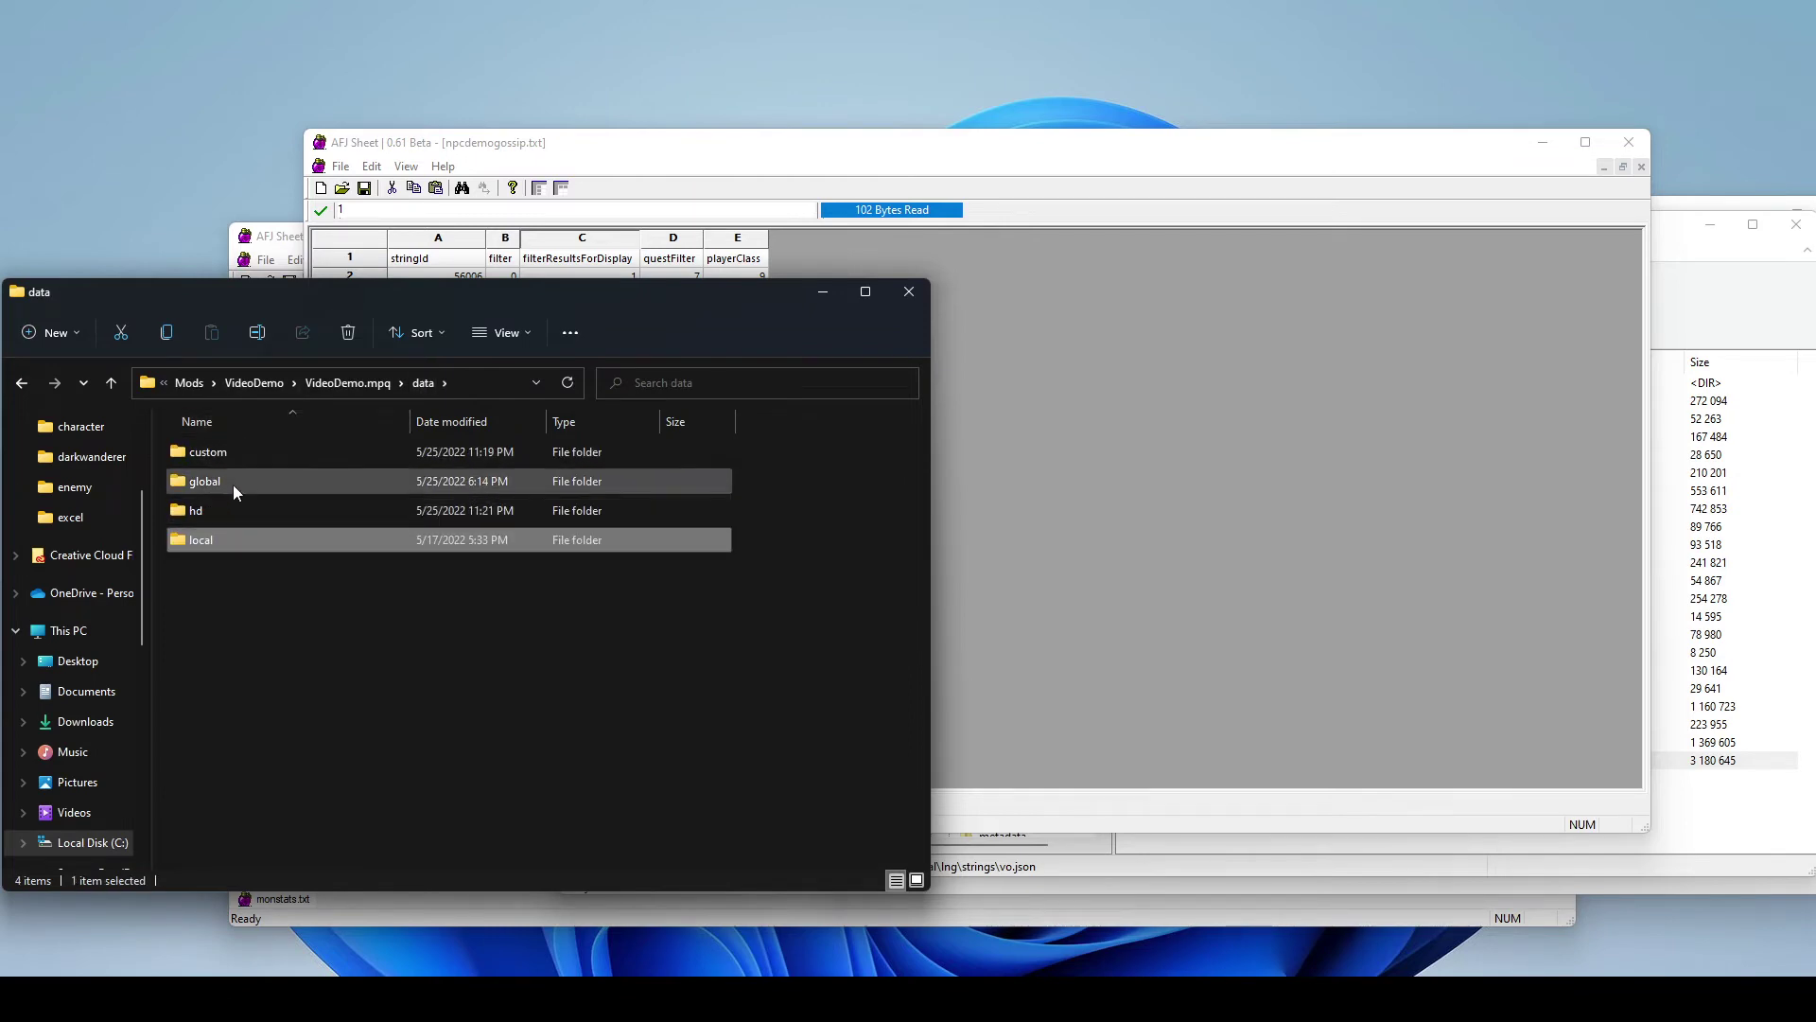
{"action": "double_click", "coordinate": [227, 483]}
{"action": "double_click", "coordinate": [223, 450]}
{"action": "left_click", "coordinate": [283, 266]}
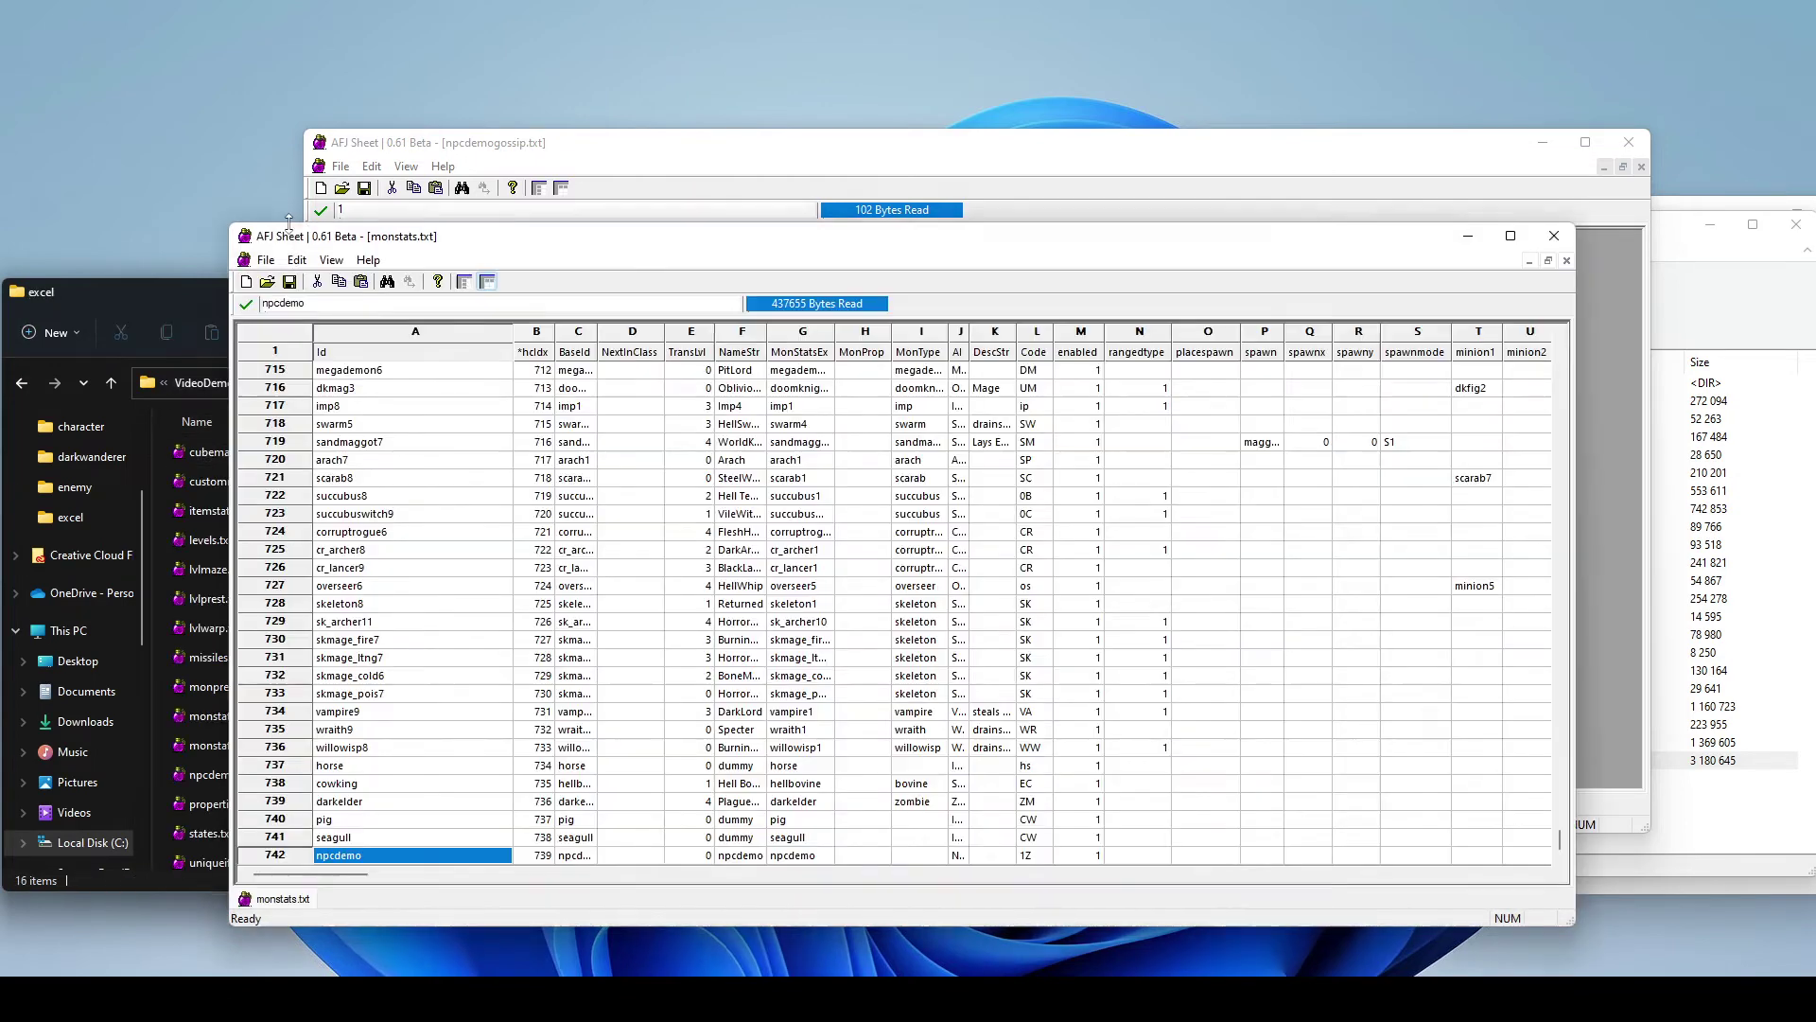
{"action": "left_click", "coordinate": [936, 838]}
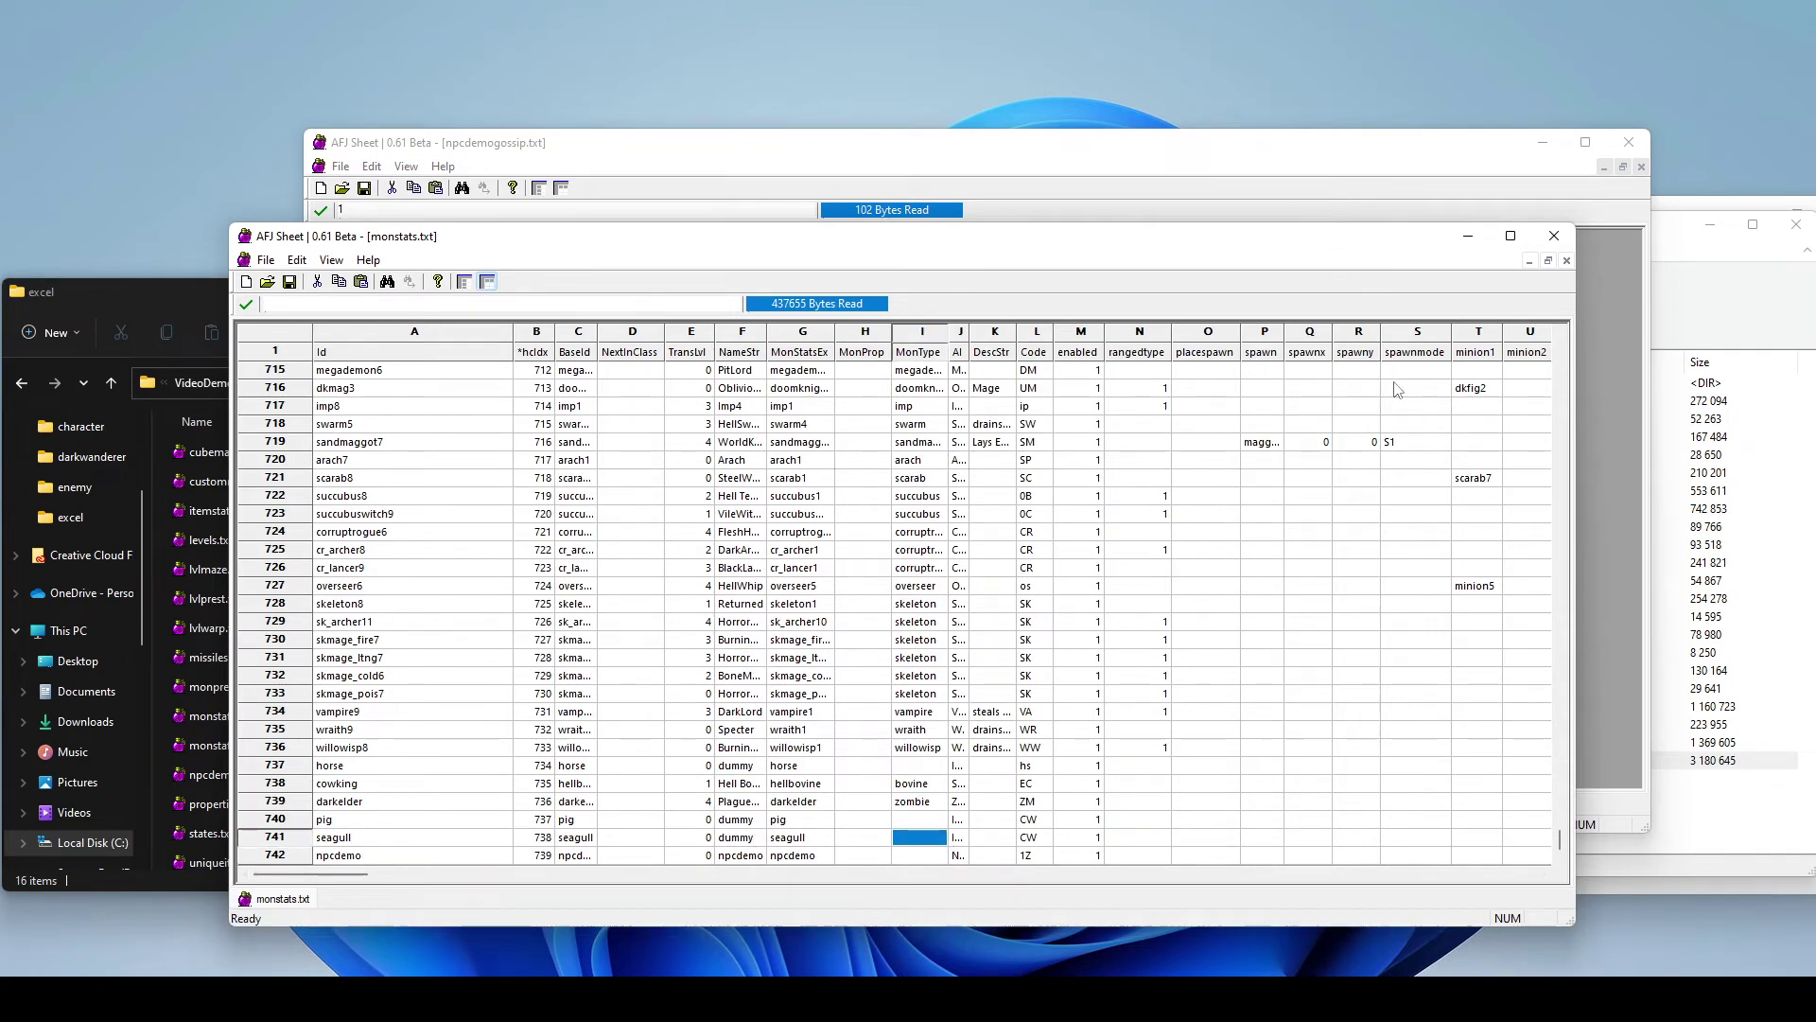
{"action": "left_click", "coordinate": [464, 282]}
{"action": "left_click_drag", "start_coordinate": [352, 872], "coordinate": [643, 925]}
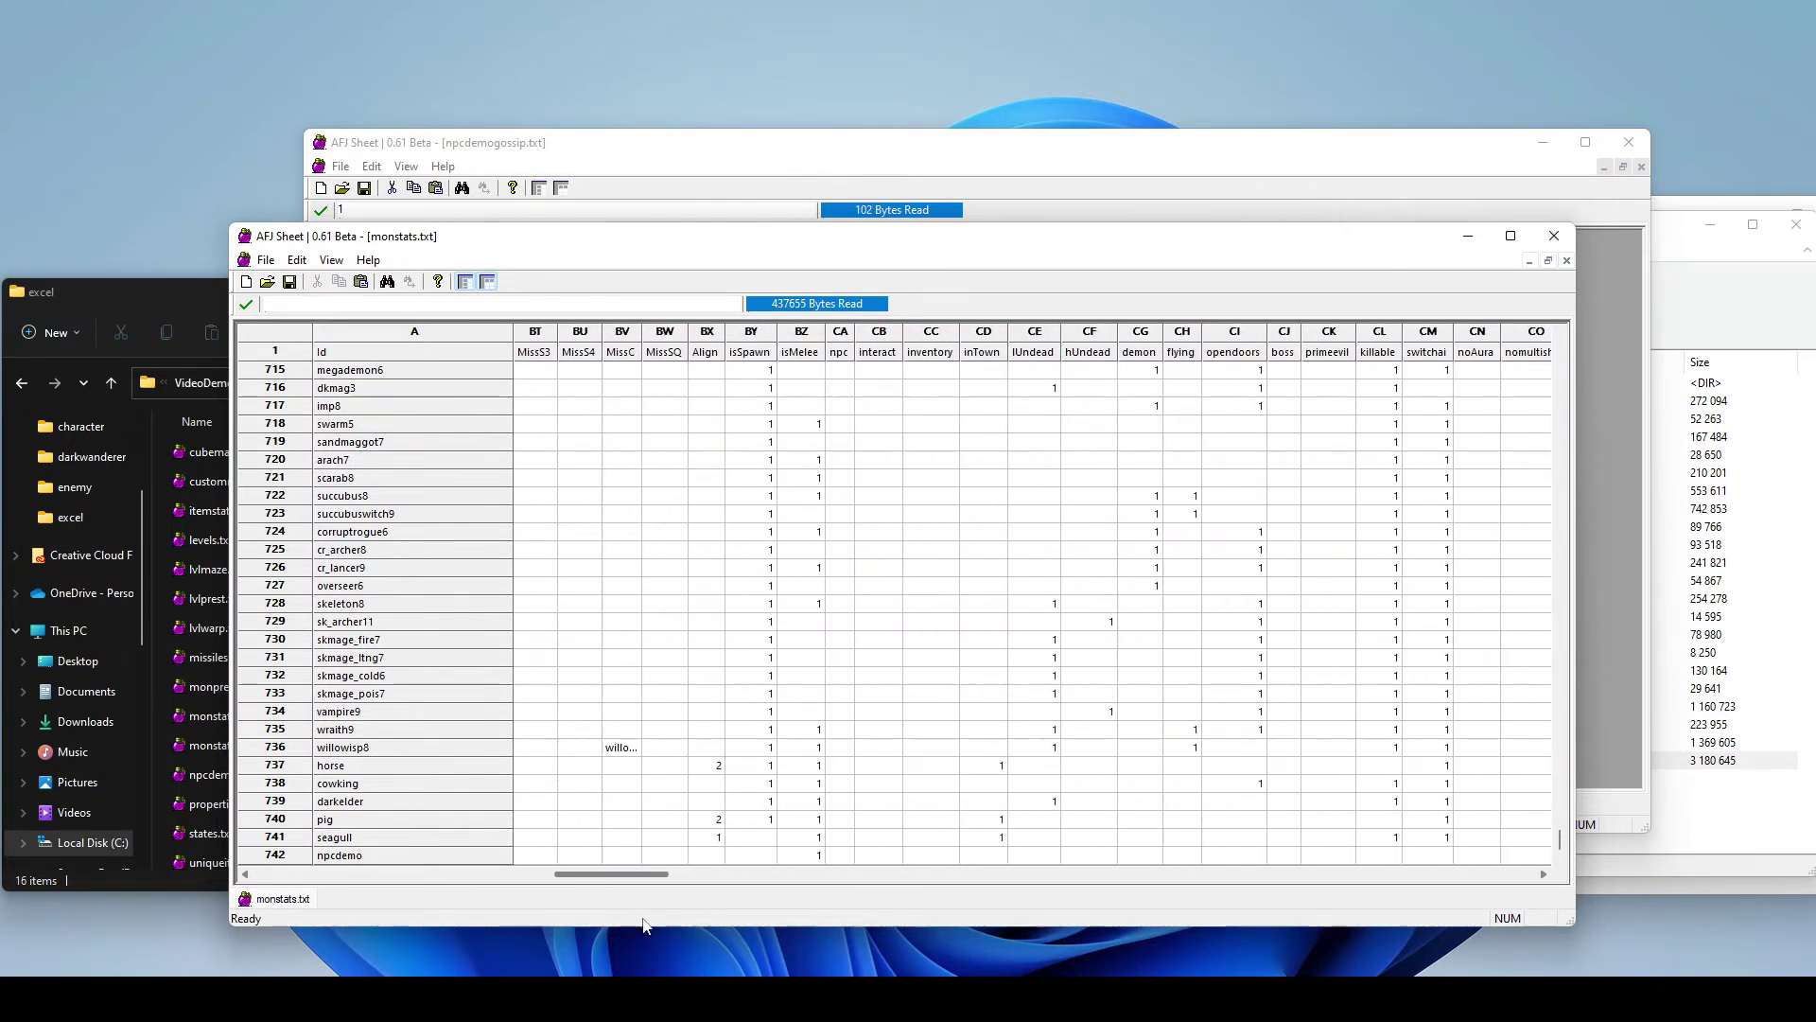
Step: Enter 1 in both the npc and interact cells of the npcdemo row
{"action": "left_click", "coordinate": [840, 855]}
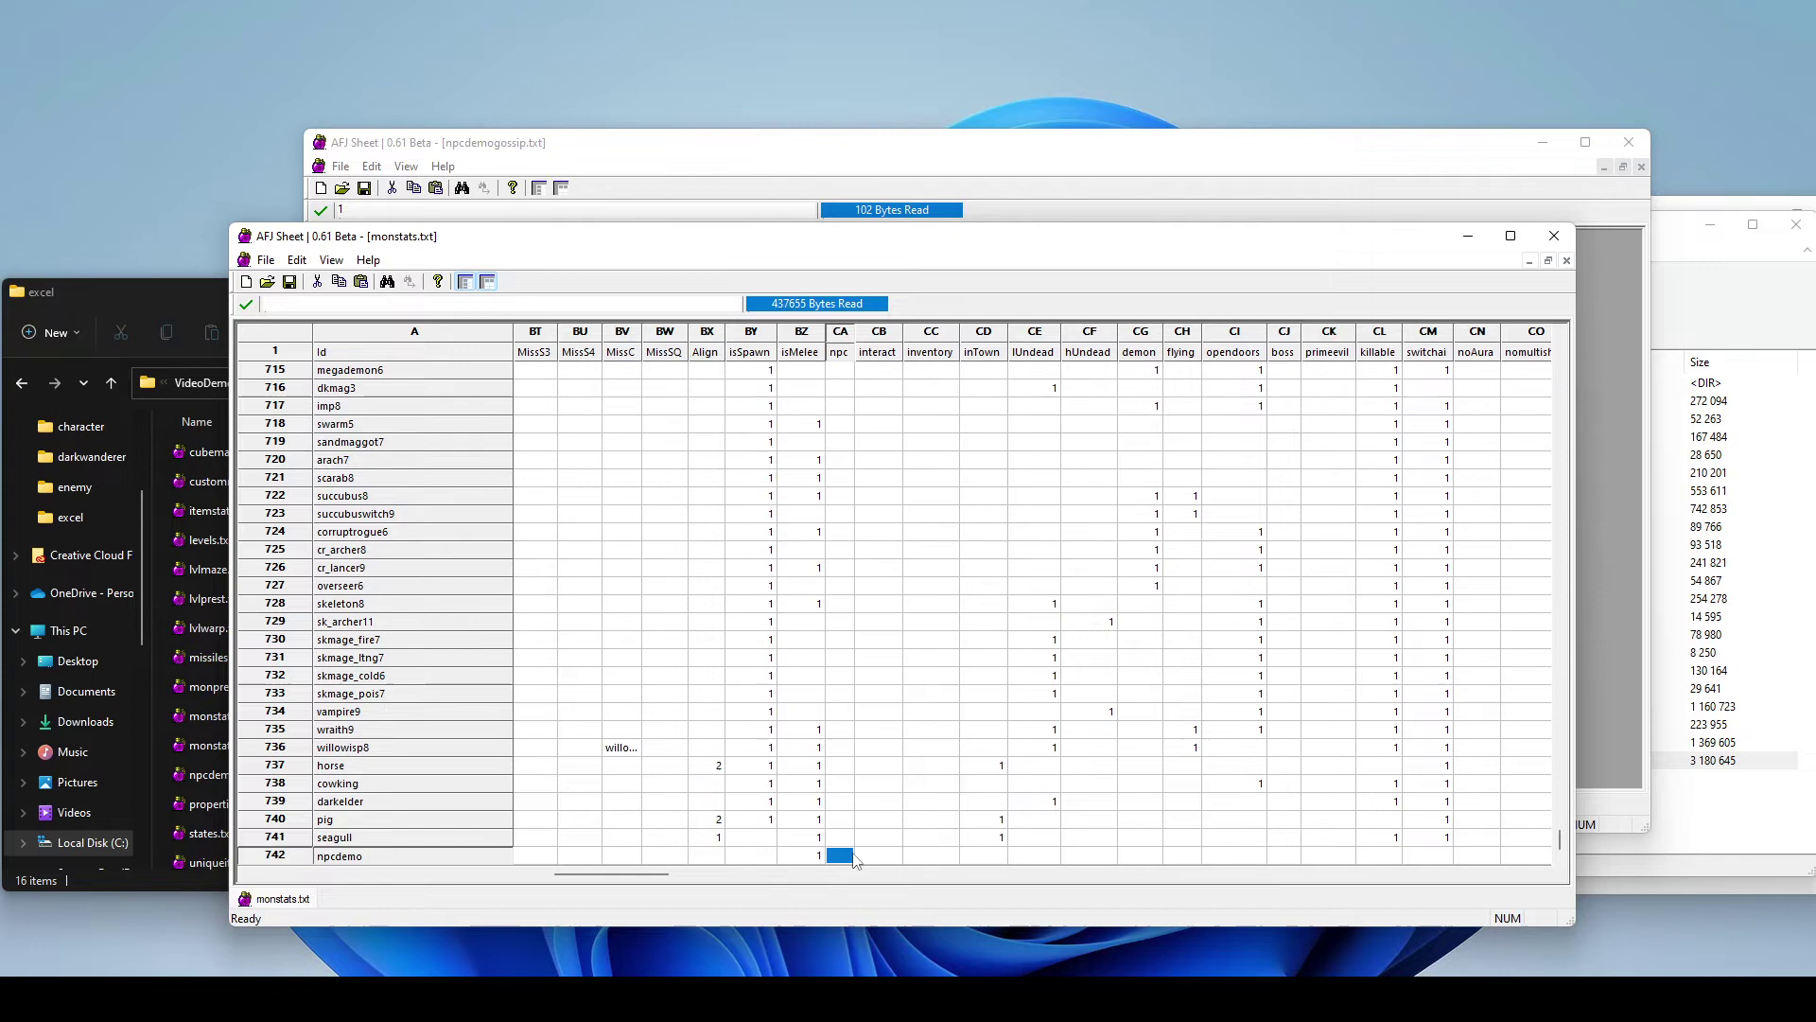
{"action": "type", "text": "1"}
{"action": "left_click", "coordinate": [880, 331]}
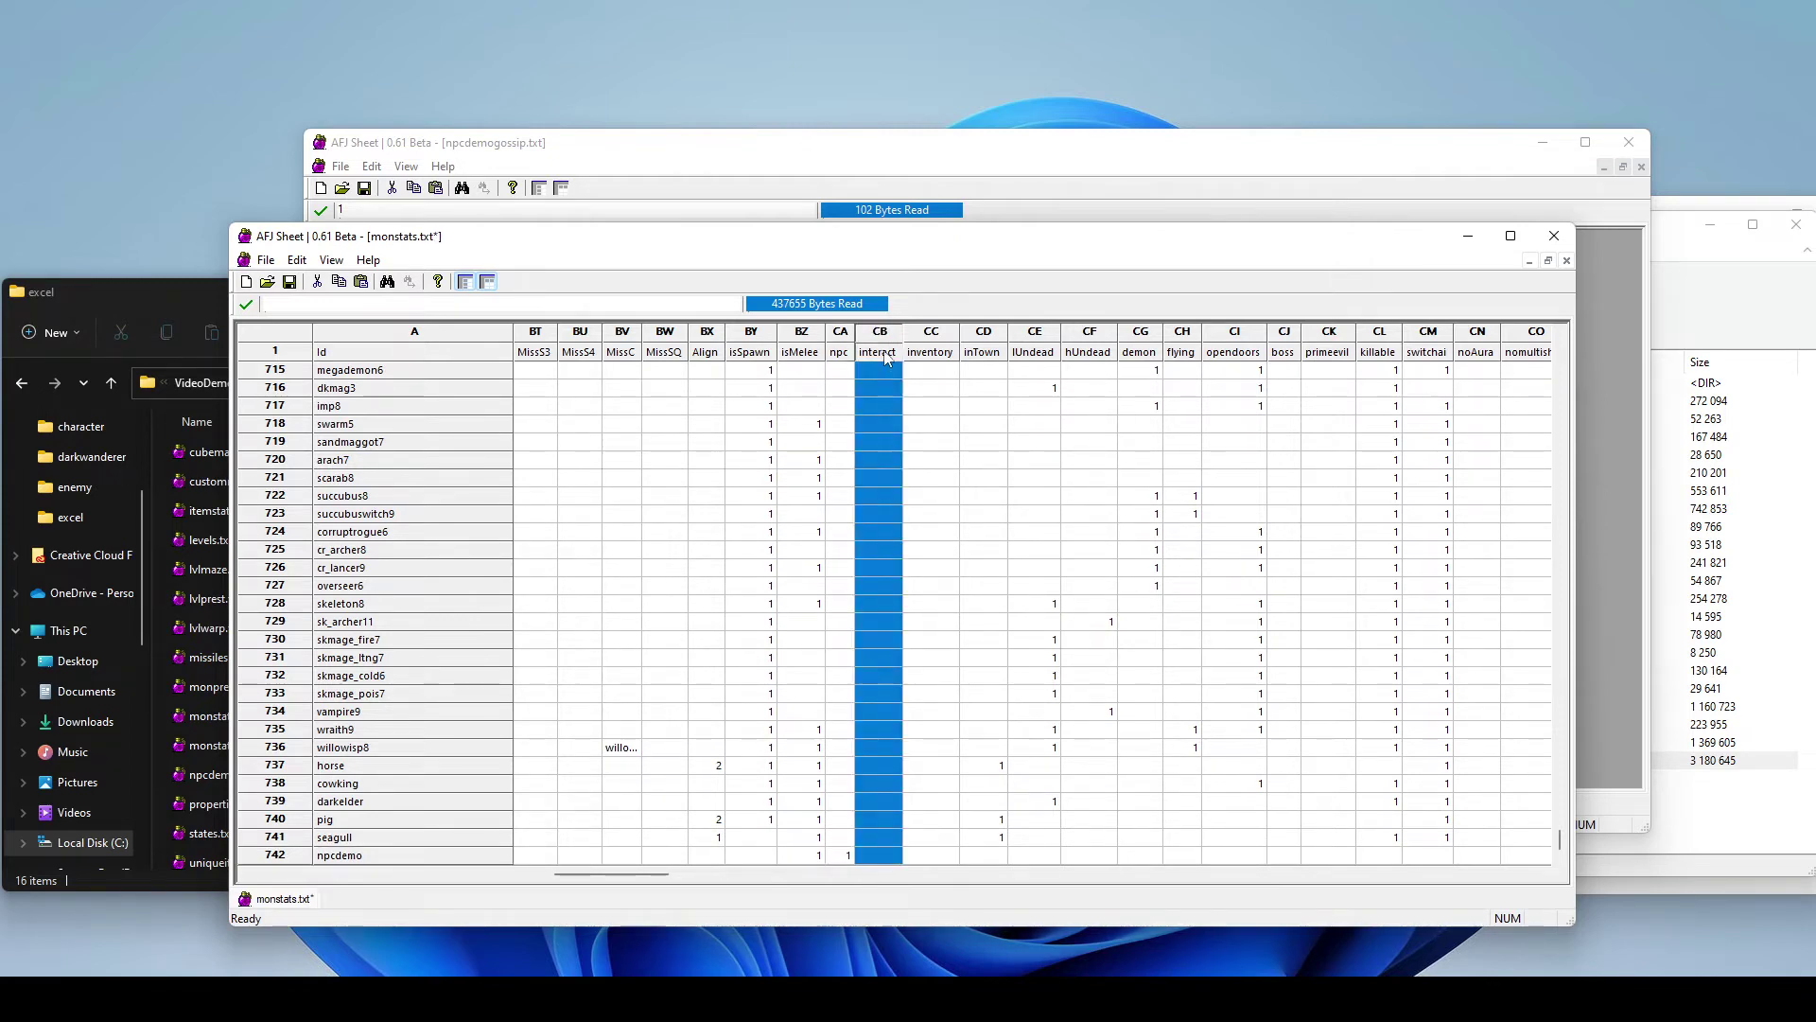
{"action": "left_click", "coordinate": [877, 855]}
{"action": "type", "text": "1"}
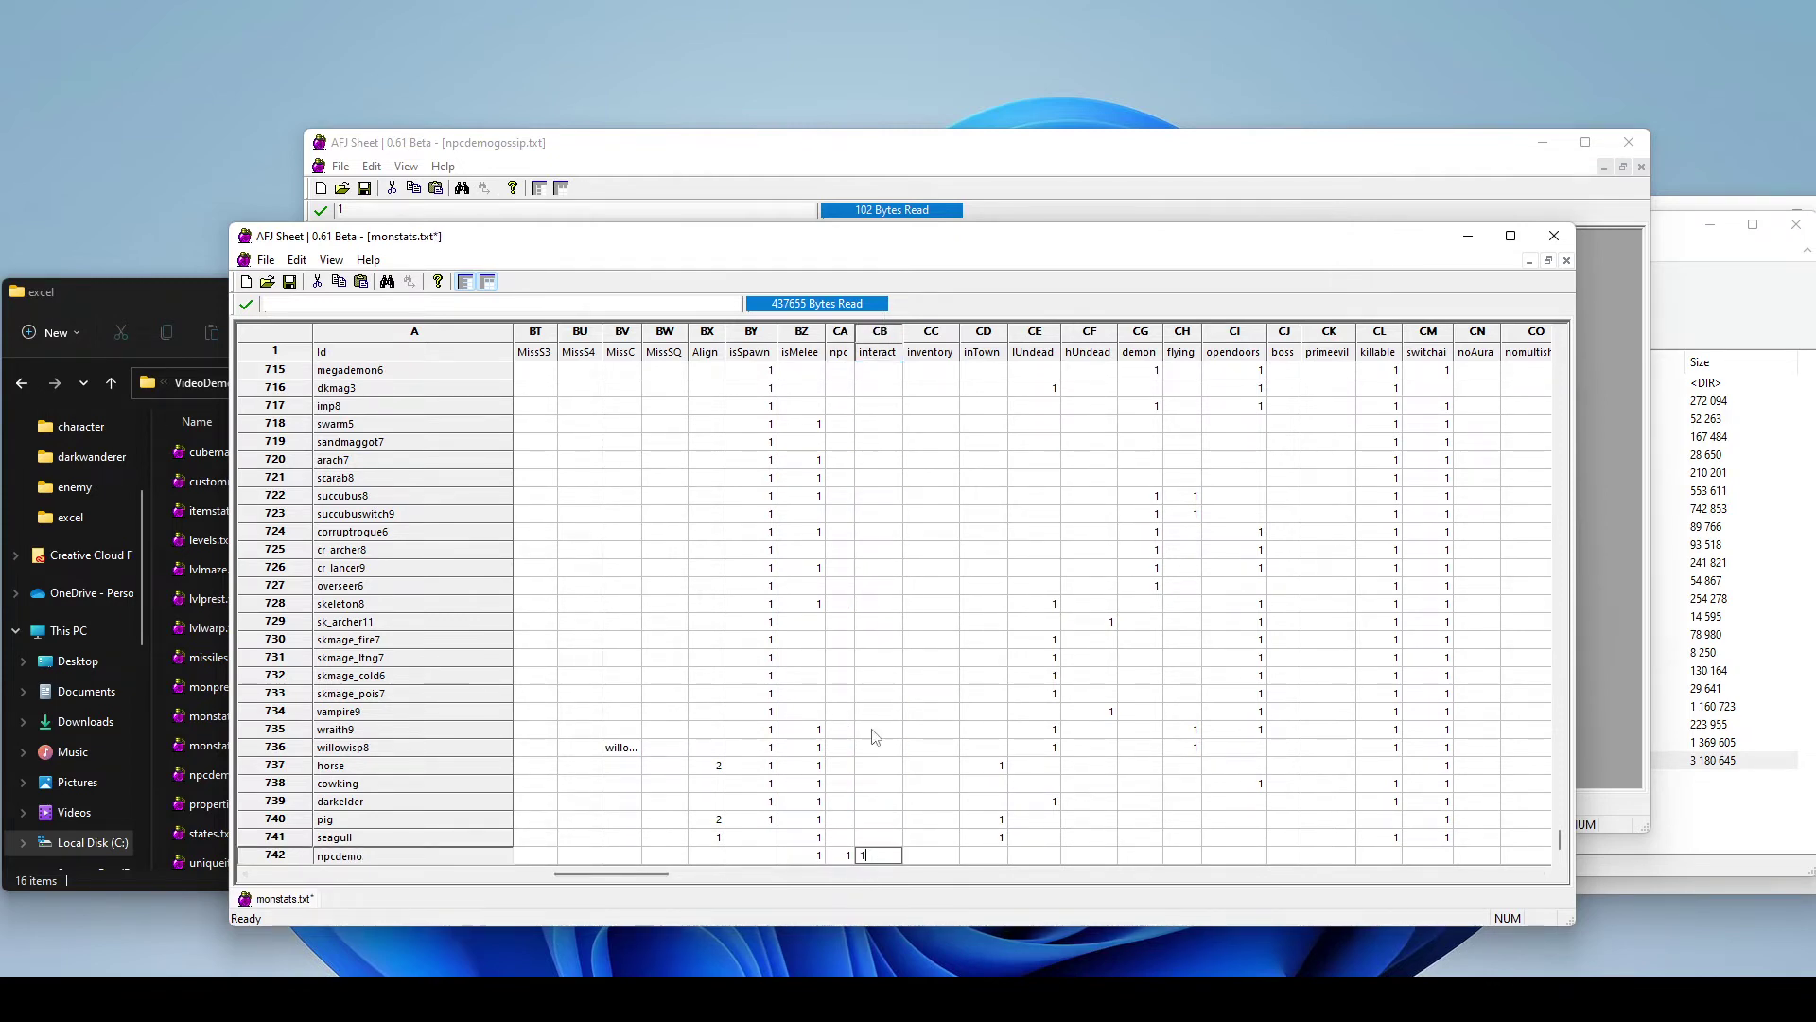
{"action": "left_click", "coordinate": [939, 779]}
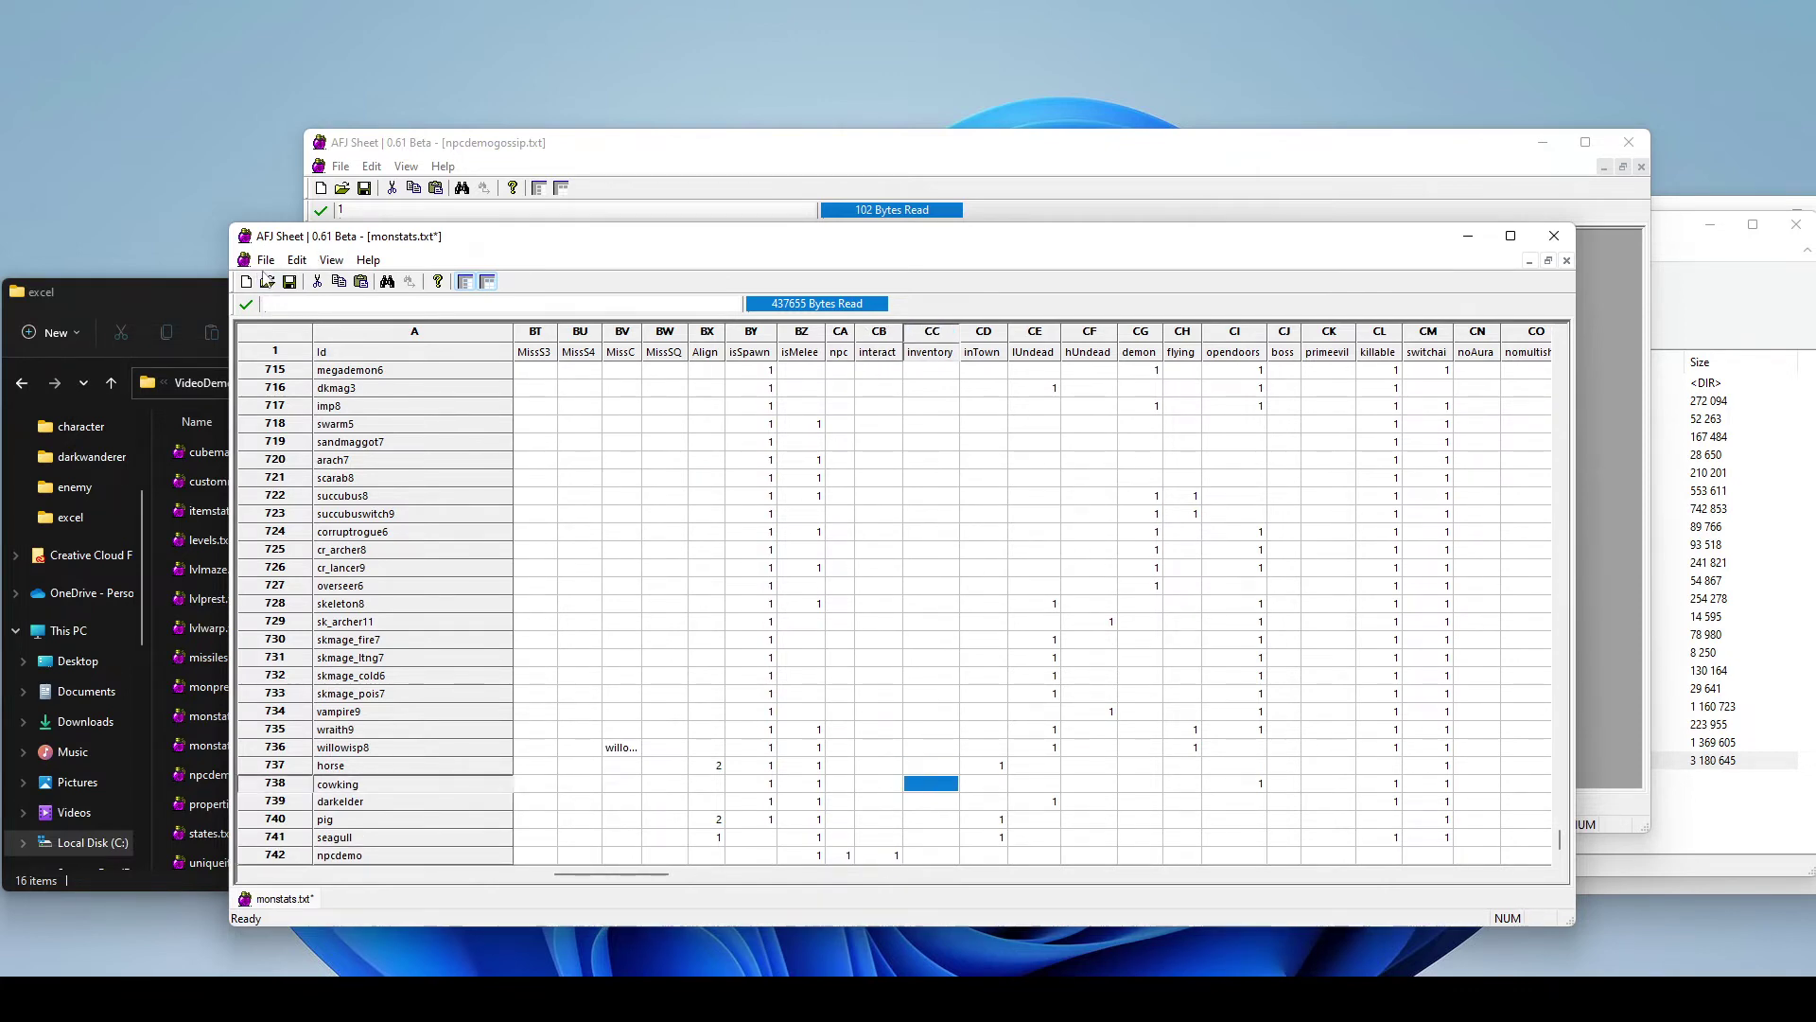
{"action": "left_click", "coordinate": [265, 259]}
Step: Save monstats.txt and browse to data\hd\character\enemy to locate npcdemo.json
{"action": "left_click", "coordinate": [284, 348]}
{"action": "left_click", "coordinate": [144, 299]}
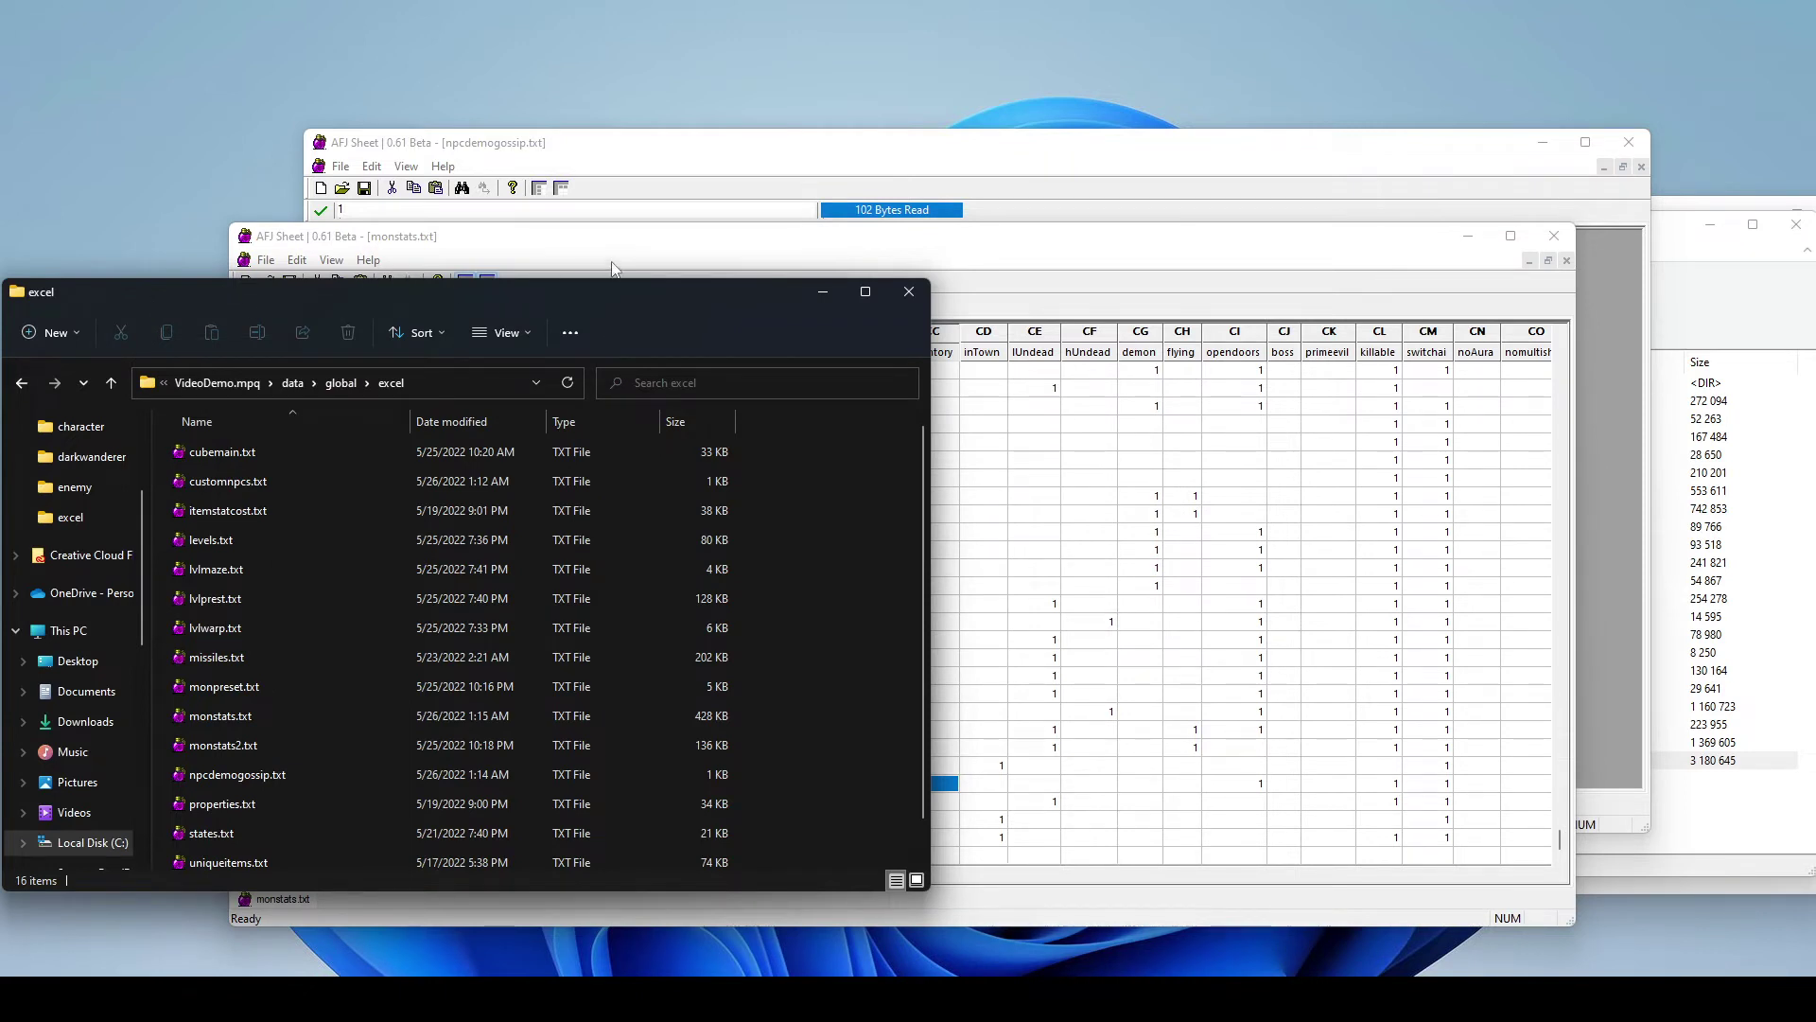
{"action": "left_click", "coordinate": [292, 382]}
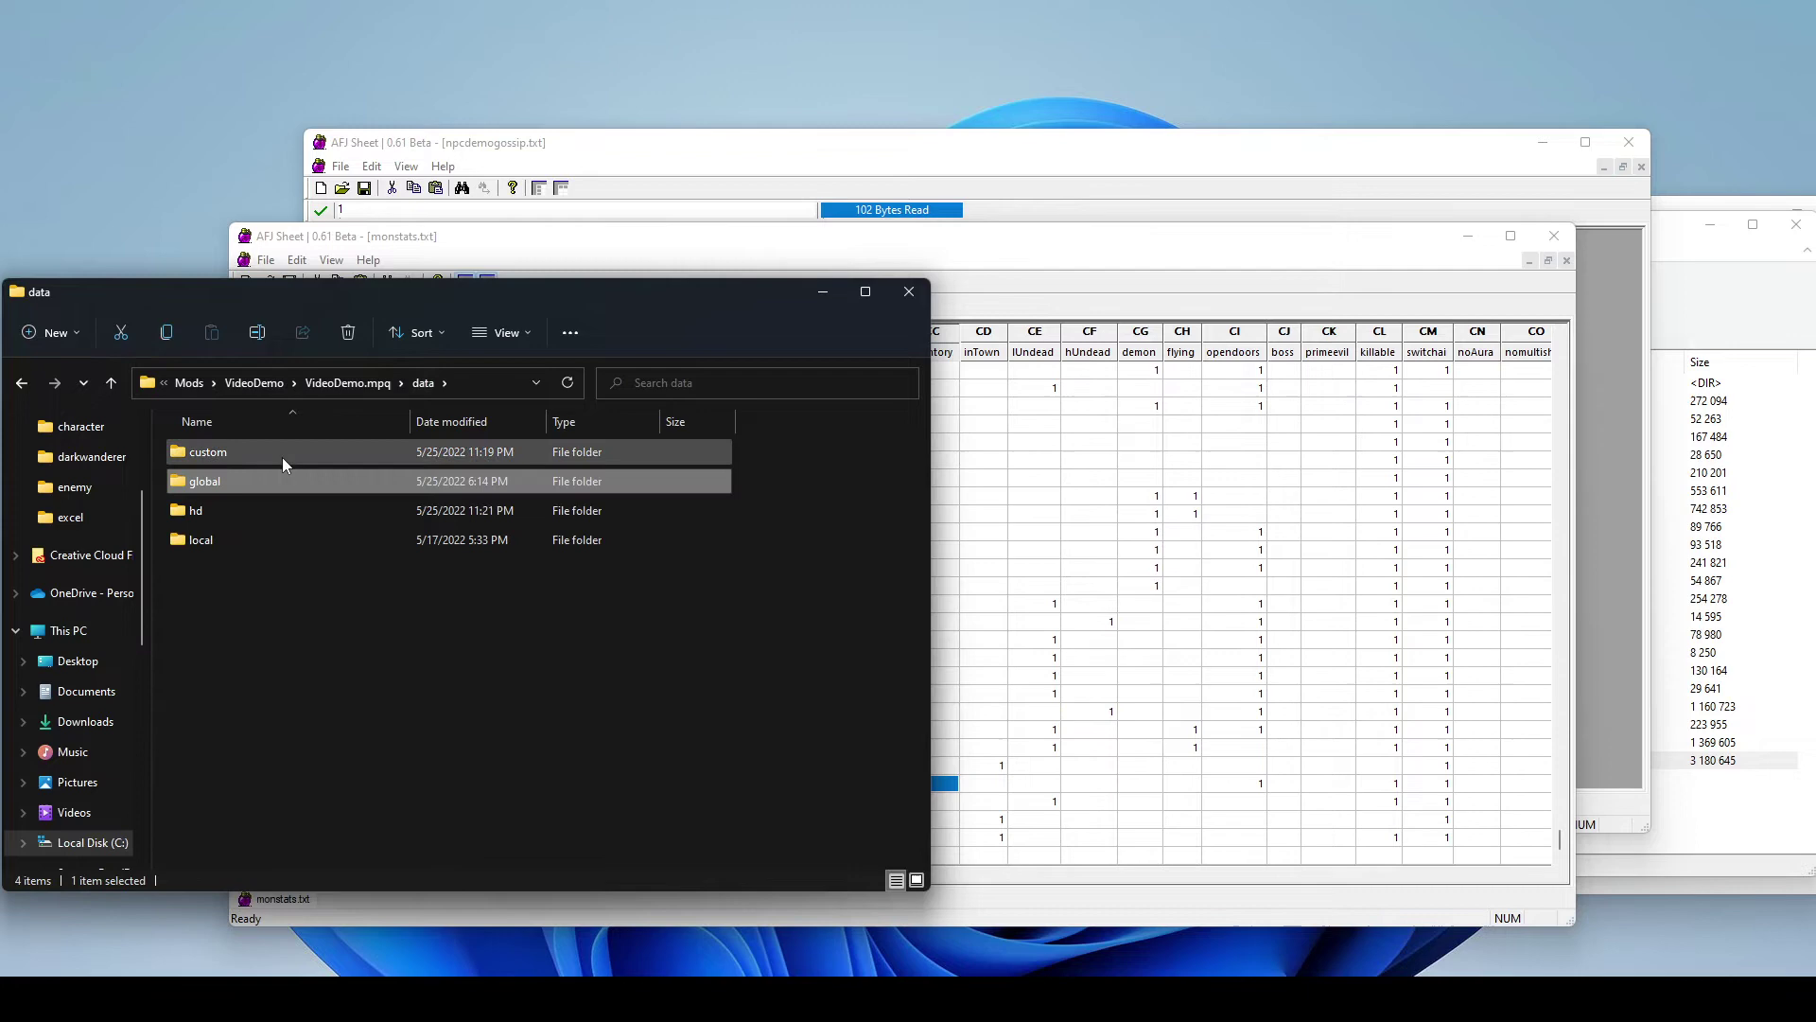
{"action": "left_click", "coordinate": [235, 512]}
{"action": "double_click", "coordinate": [235, 508]}
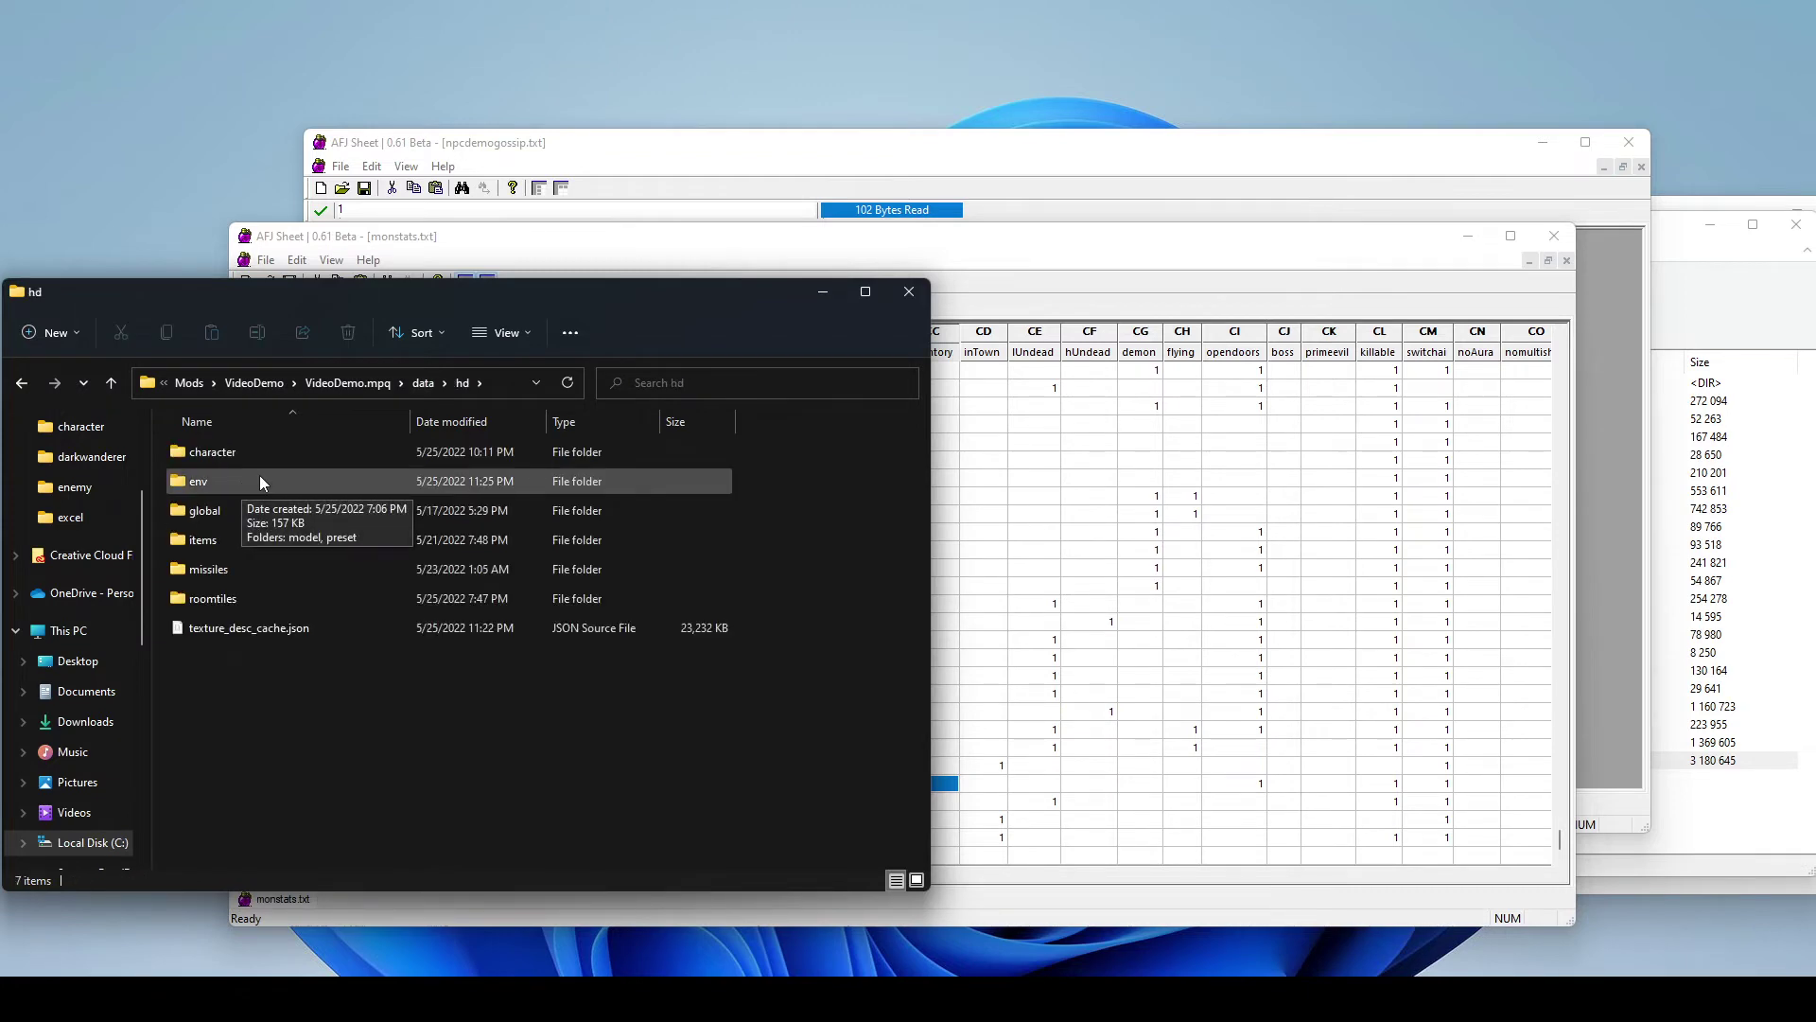
{"action": "left_click", "coordinate": [259, 475]}
{"action": "left_click", "coordinate": [212, 457]}
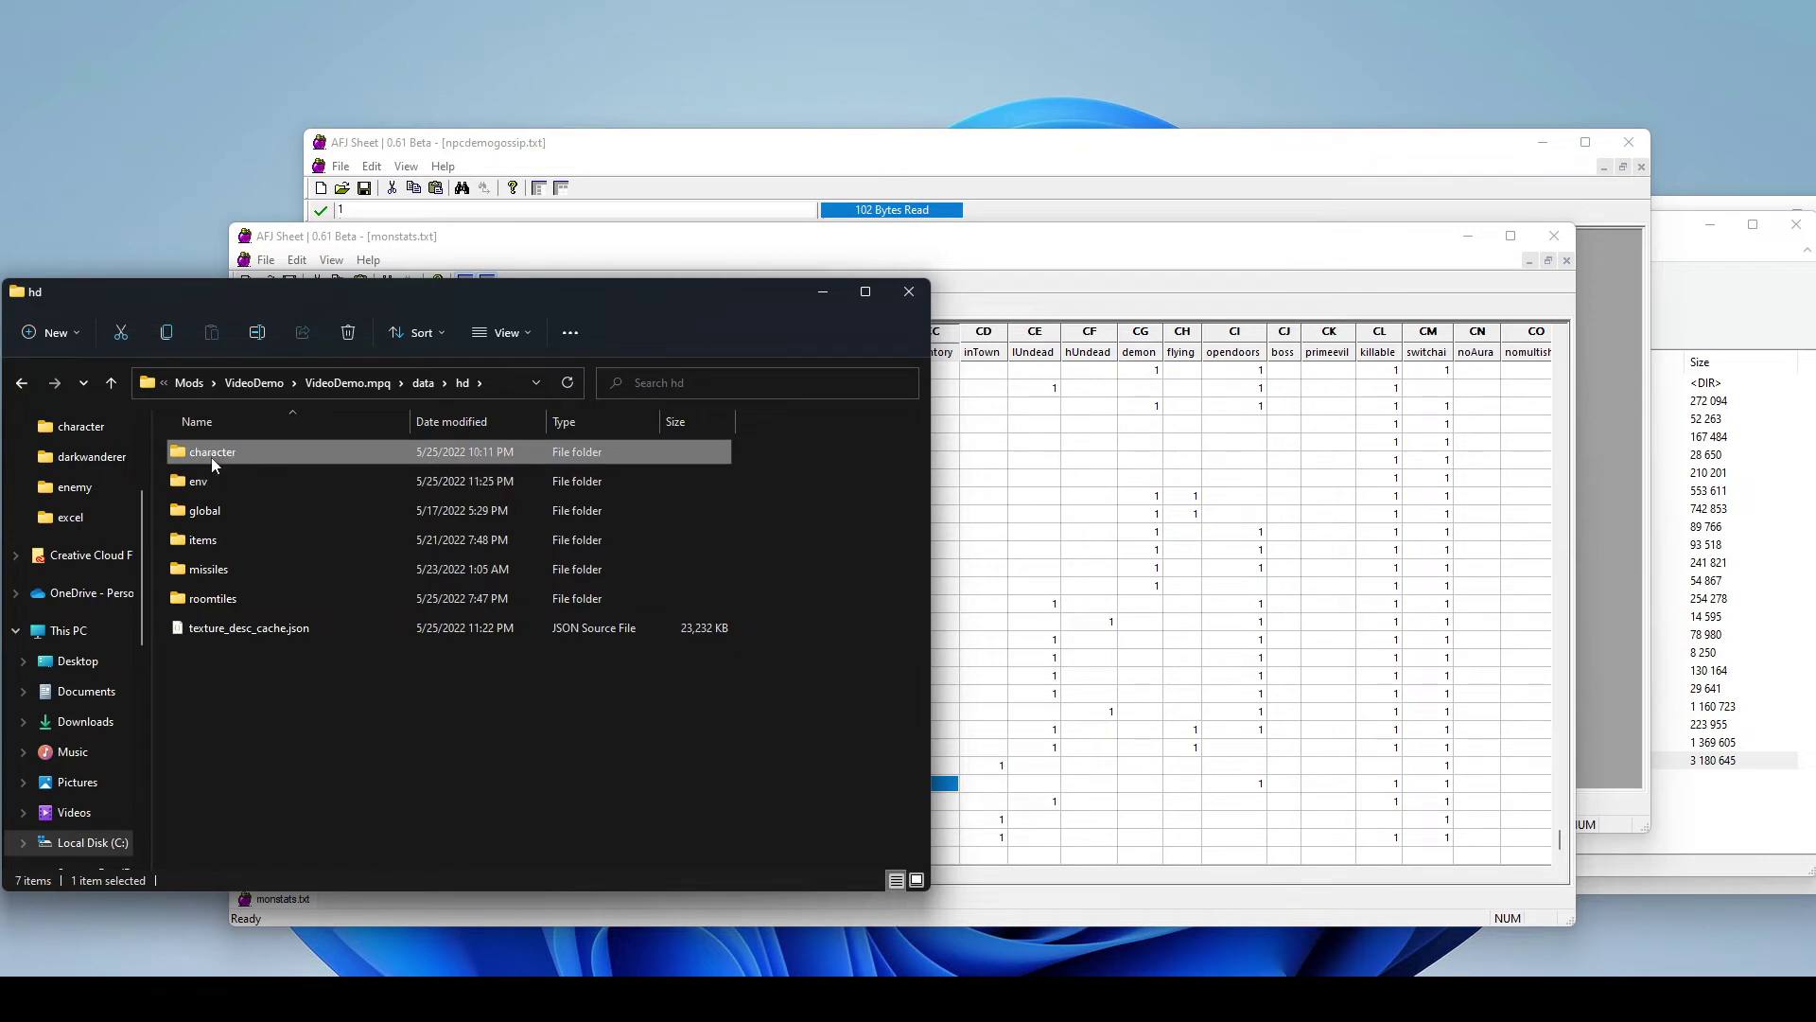
{"action": "double_click", "coordinate": [212, 457]}
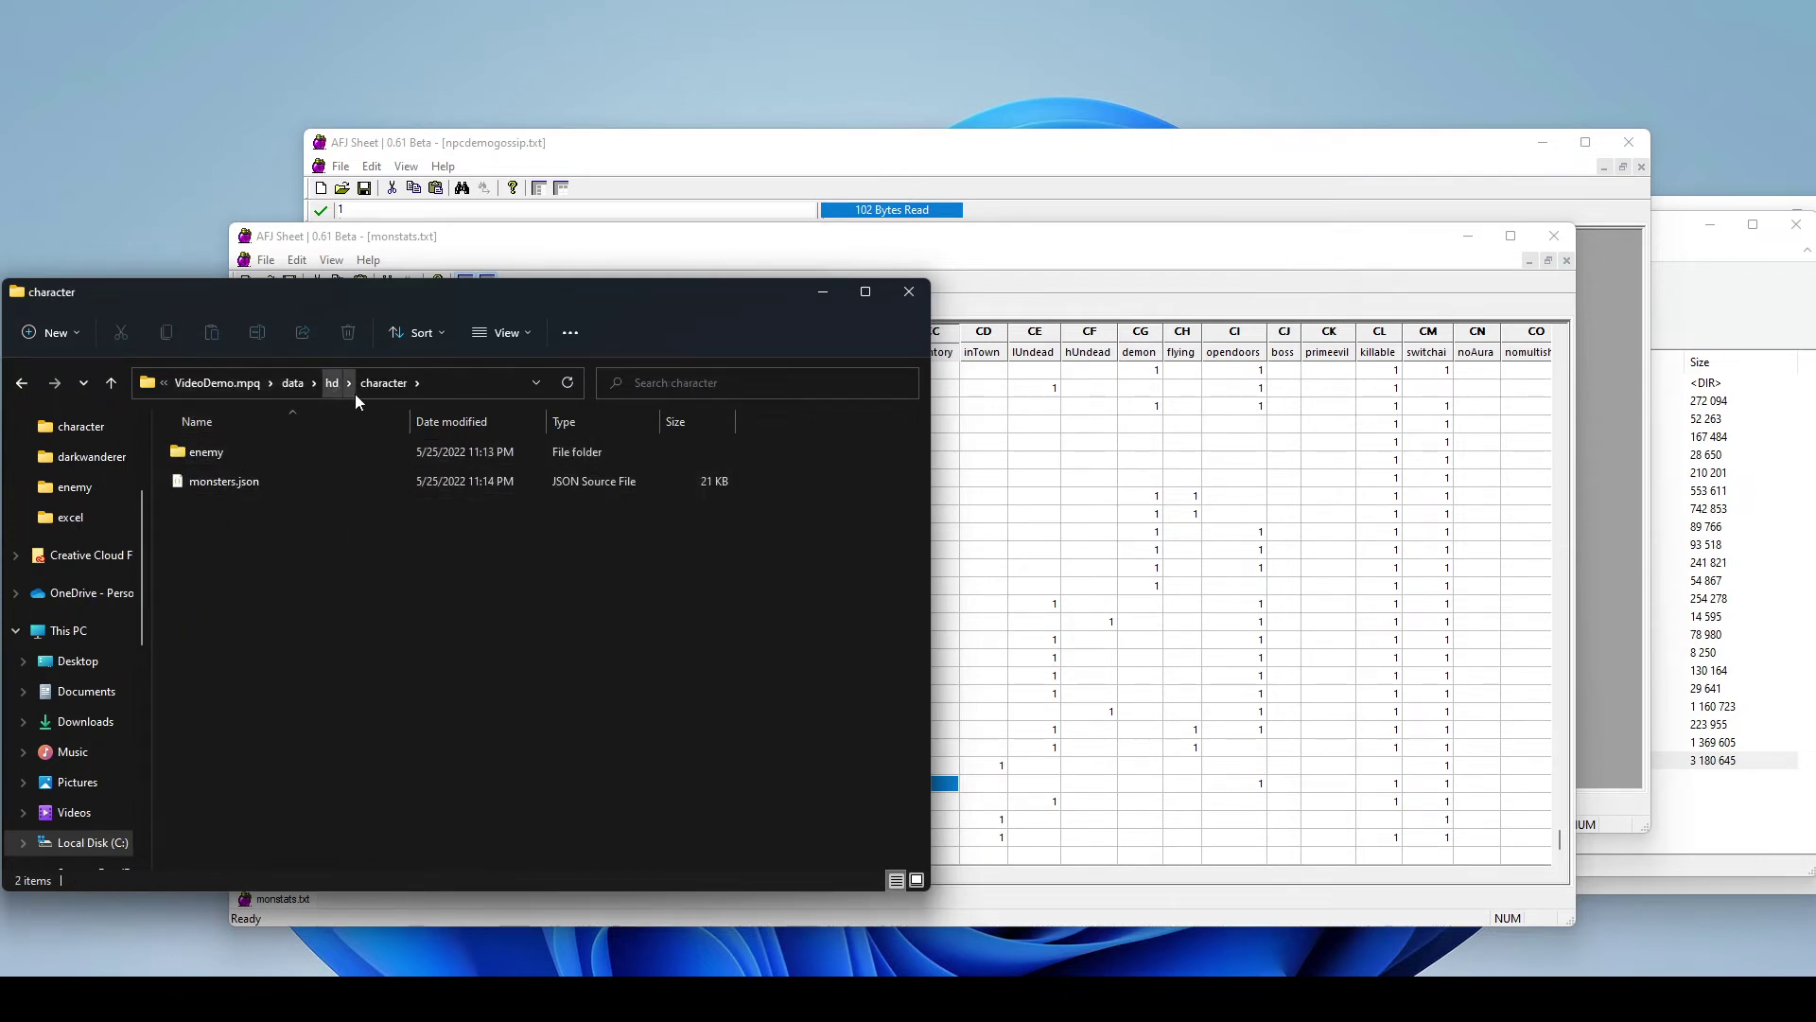
{"action": "double_click", "coordinate": [272, 451]}
{"action": "left_click", "coordinate": [269, 487]}
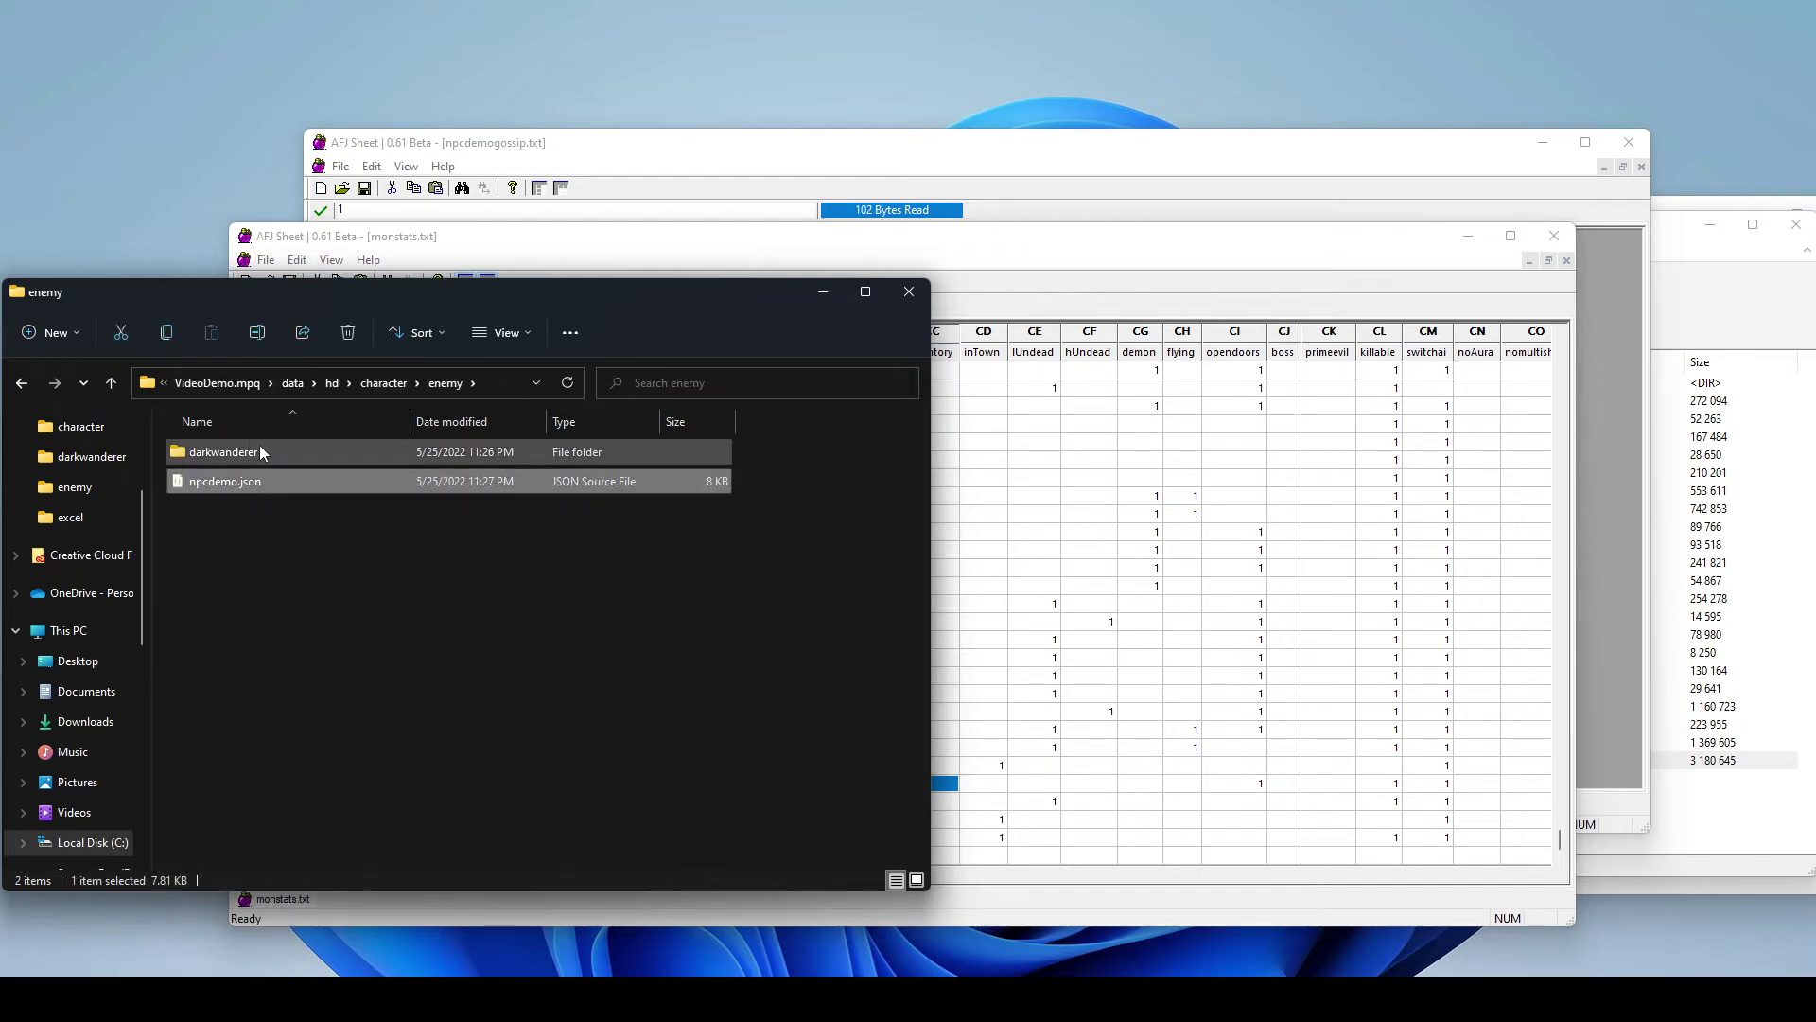
Step: Create a new folder named npc inside hd\character
{"action": "left_click", "coordinate": [951, 291]}
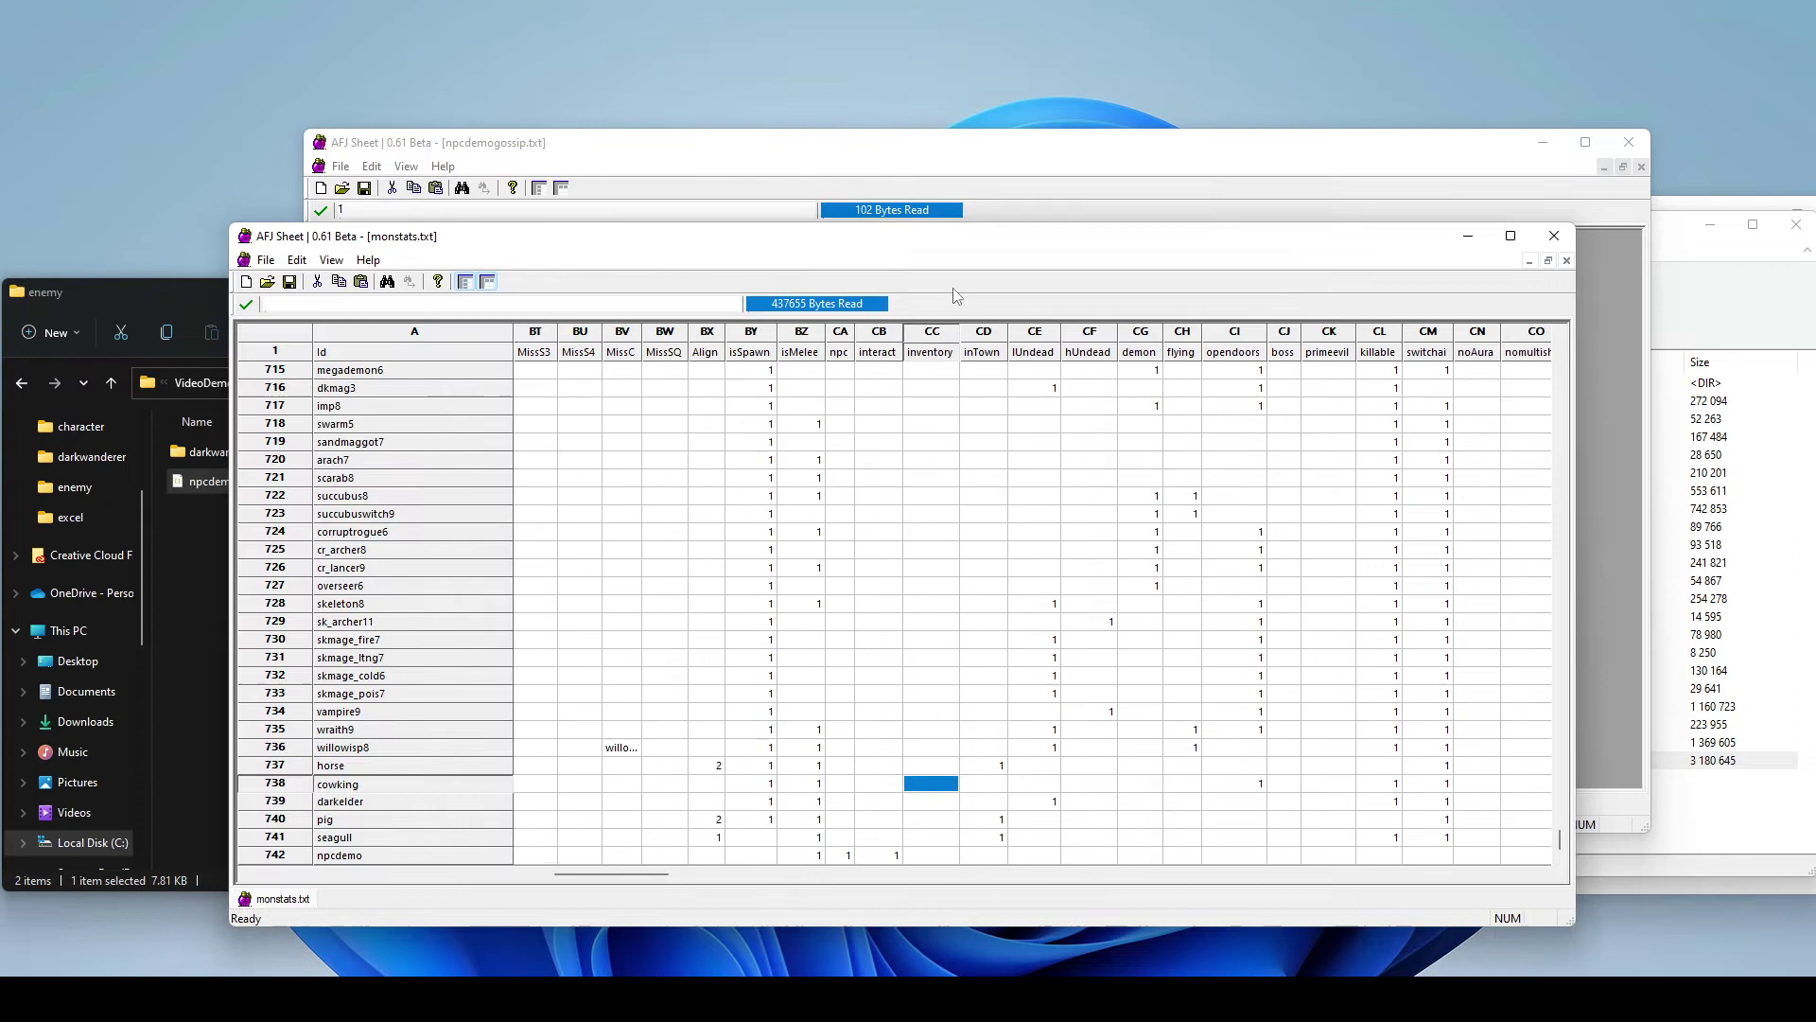
{"action": "left_click", "coordinate": [840, 855]}
{"action": "left_click", "coordinate": [174, 288]}
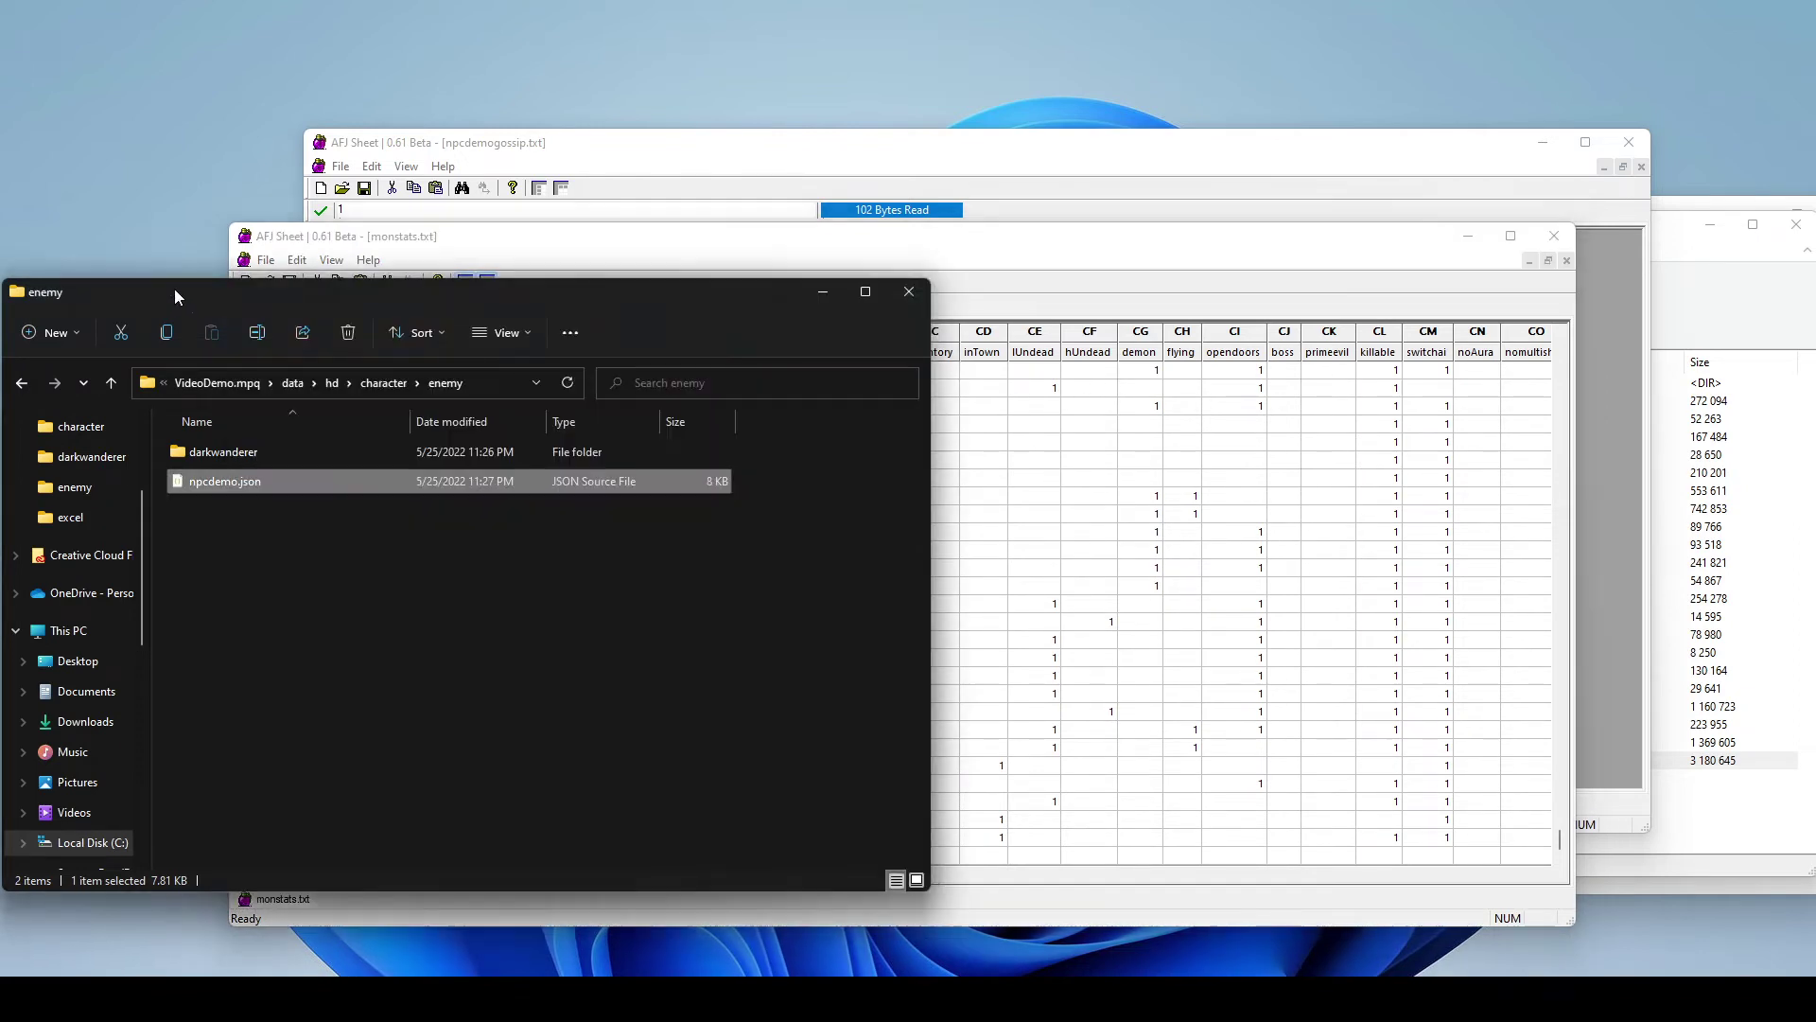
{"action": "left_click", "coordinate": [383, 383]}
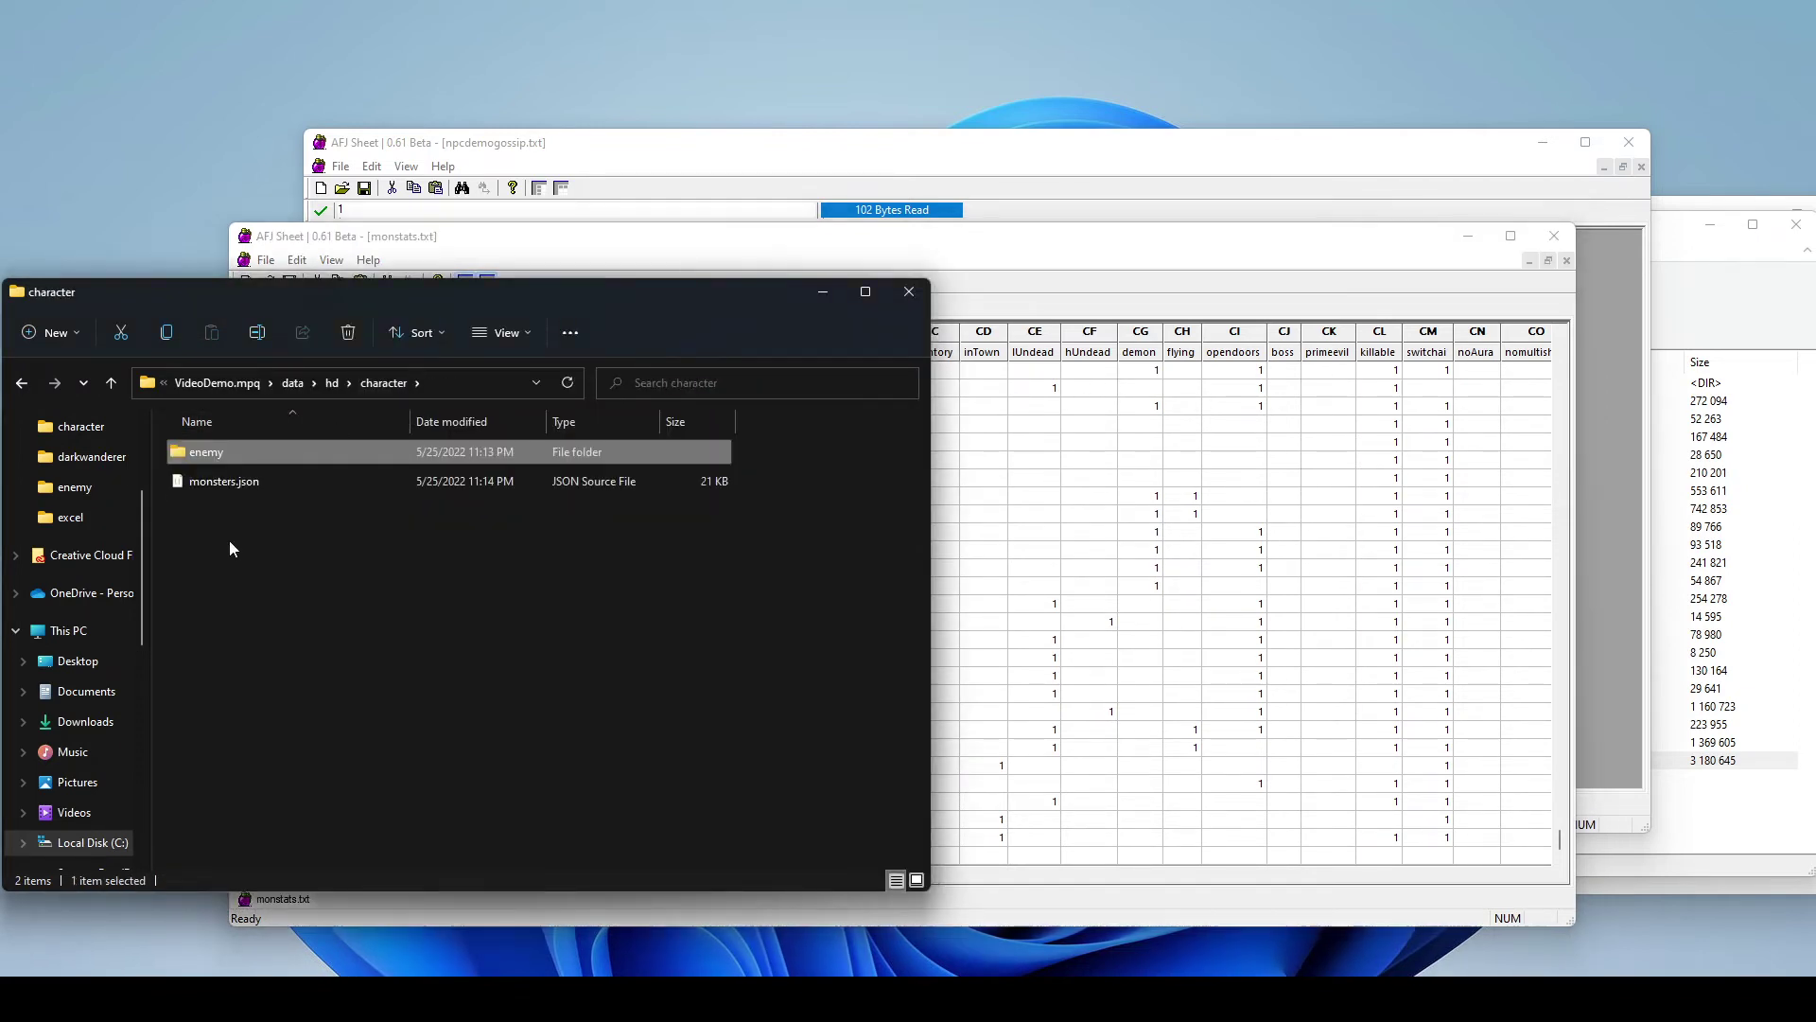
{"action": "right_click", "coordinate": [229, 541]}
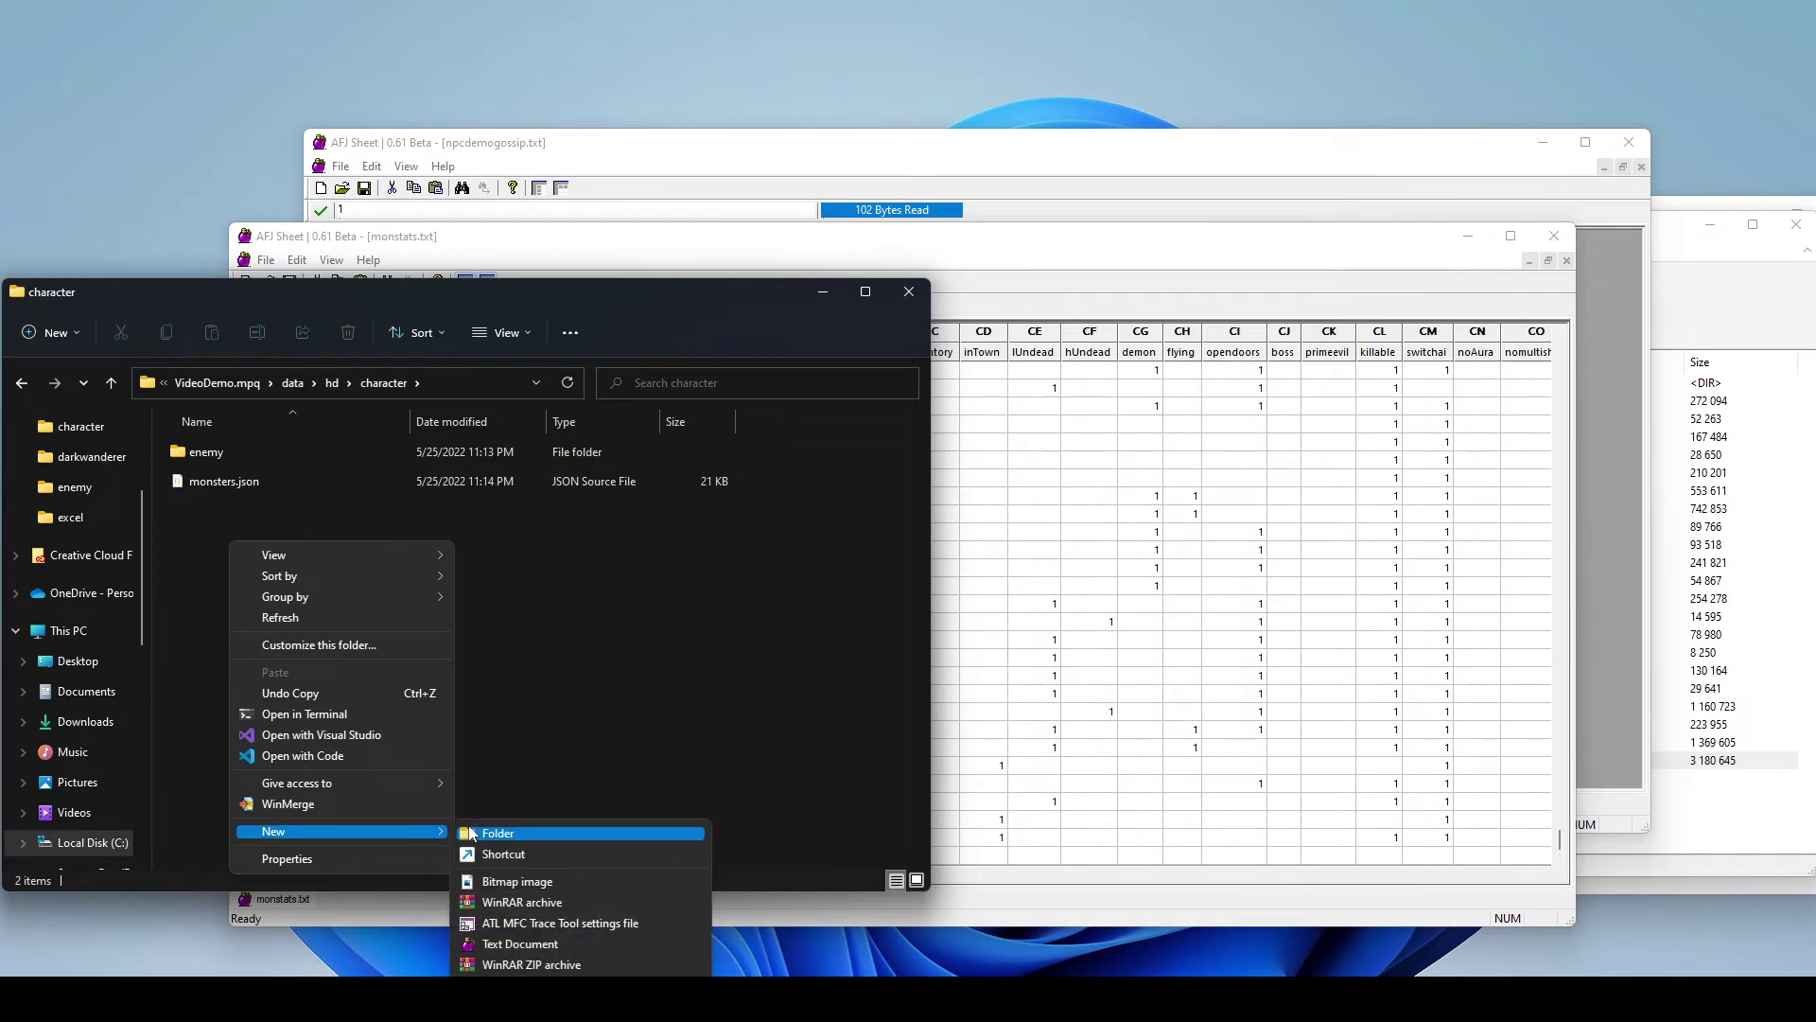
{"action": "left_click", "coordinate": [463, 831]}
{"action": "type", "text": "npc"}
{"action": "key", "text": "Escape"}
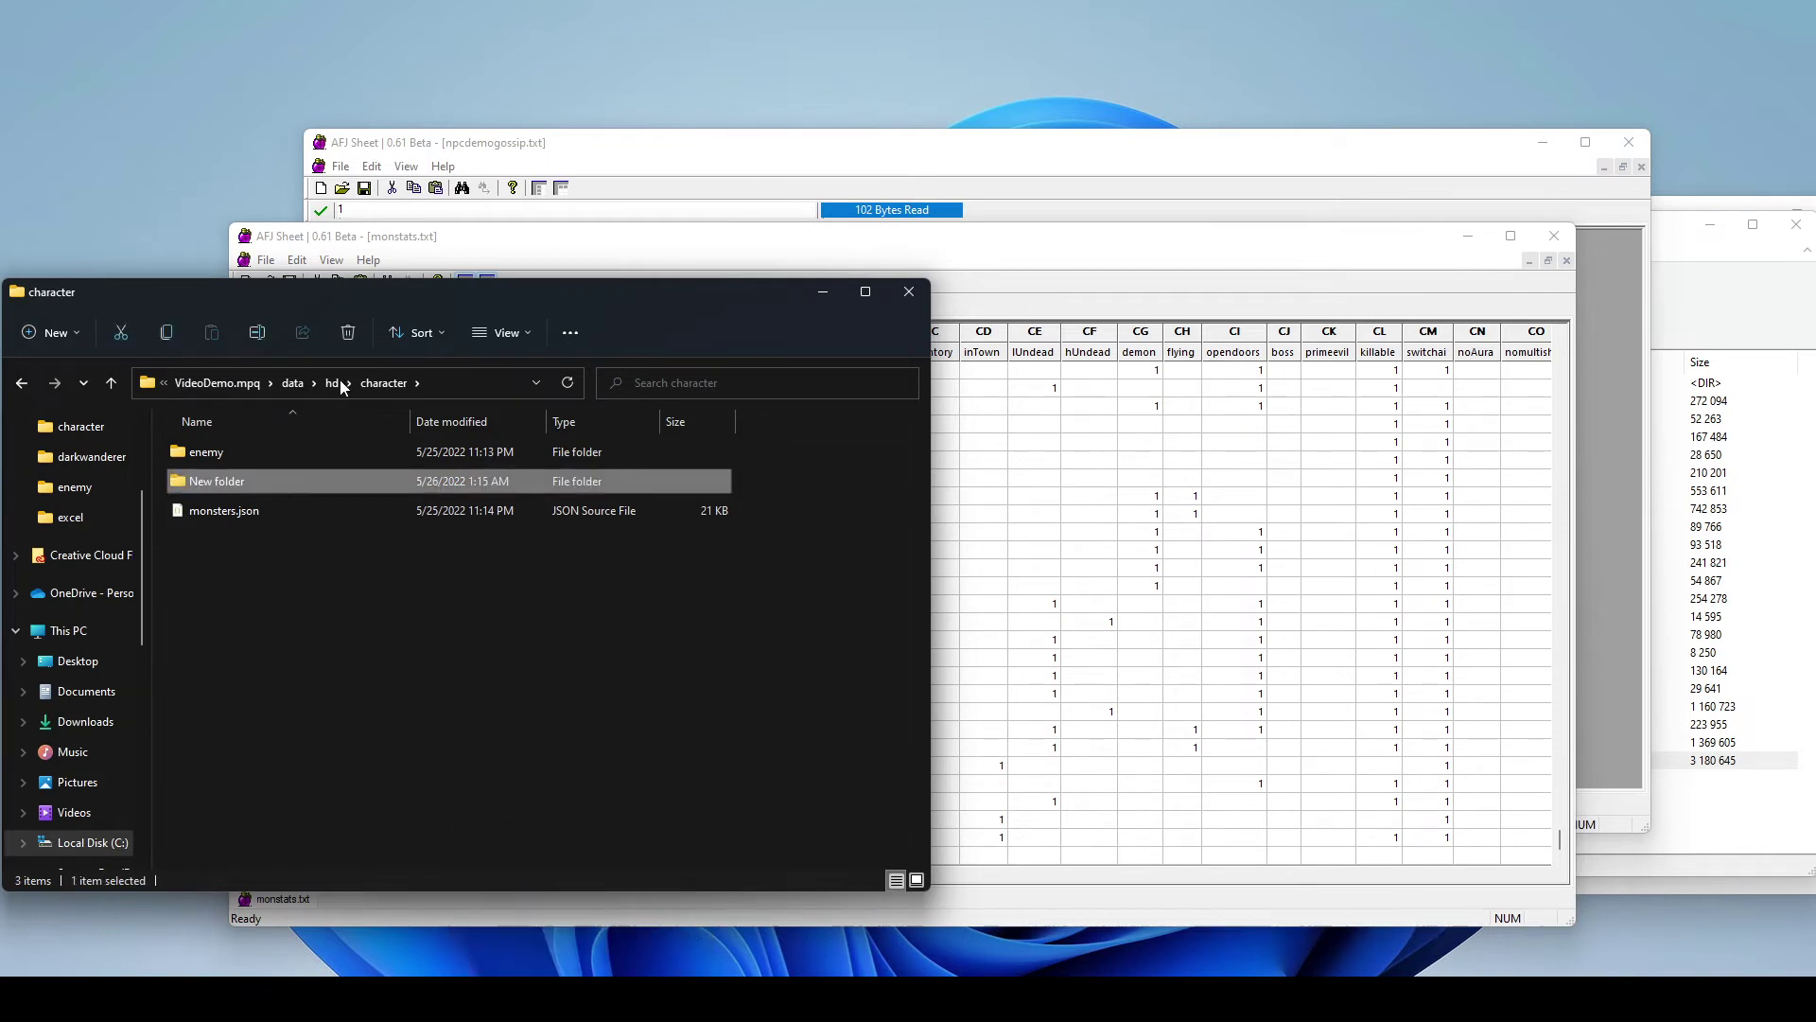
Step: Move npcdemo.json from the enemy folder into the new npc folder
{"action": "double_click", "coordinate": [236, 479]}
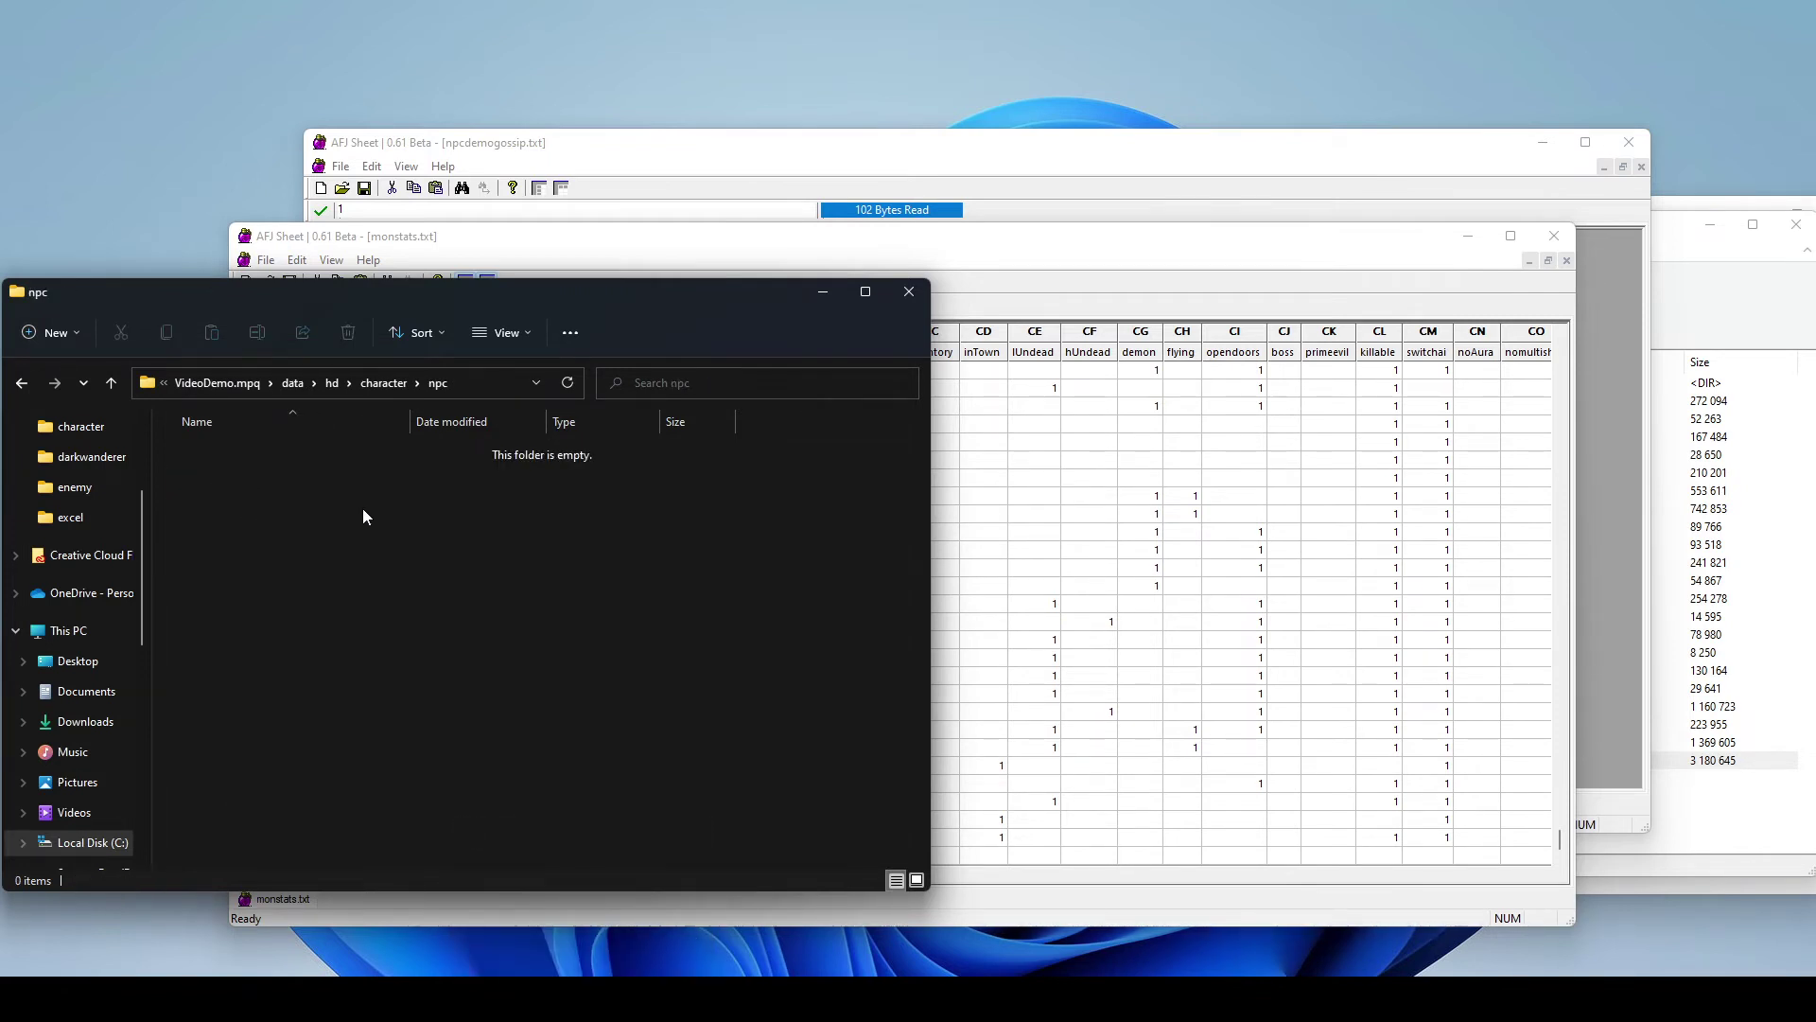
{"action": "left_click", "coordinate": [383, 385]}
{"action": "double_click", "coordinate": [267, 443]}
{"action": "left_click_drag", "start_coordinate": [204, 482], "coordinate": [367, 384]}
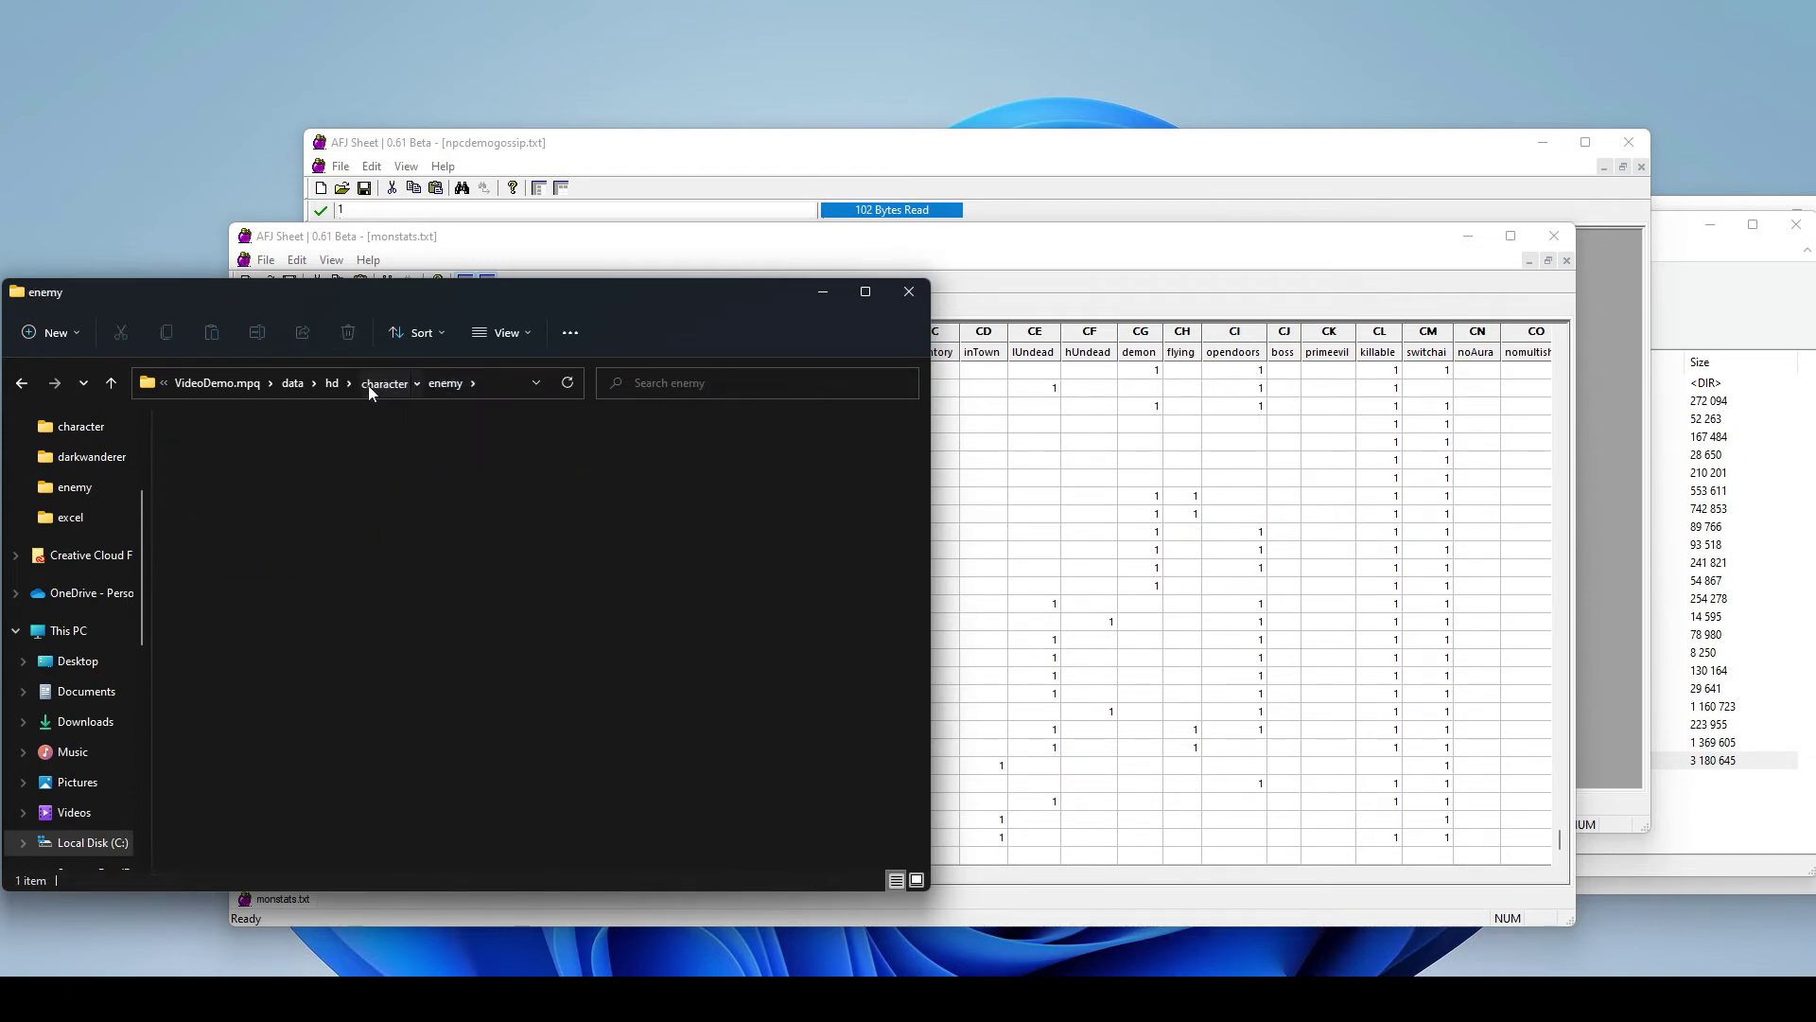
{"action": "left_click", "coordinate": [367, 384]}
{"action": "left_click_drag", "start_coordinate": [237, 545], "coordinate": [212, 473]}
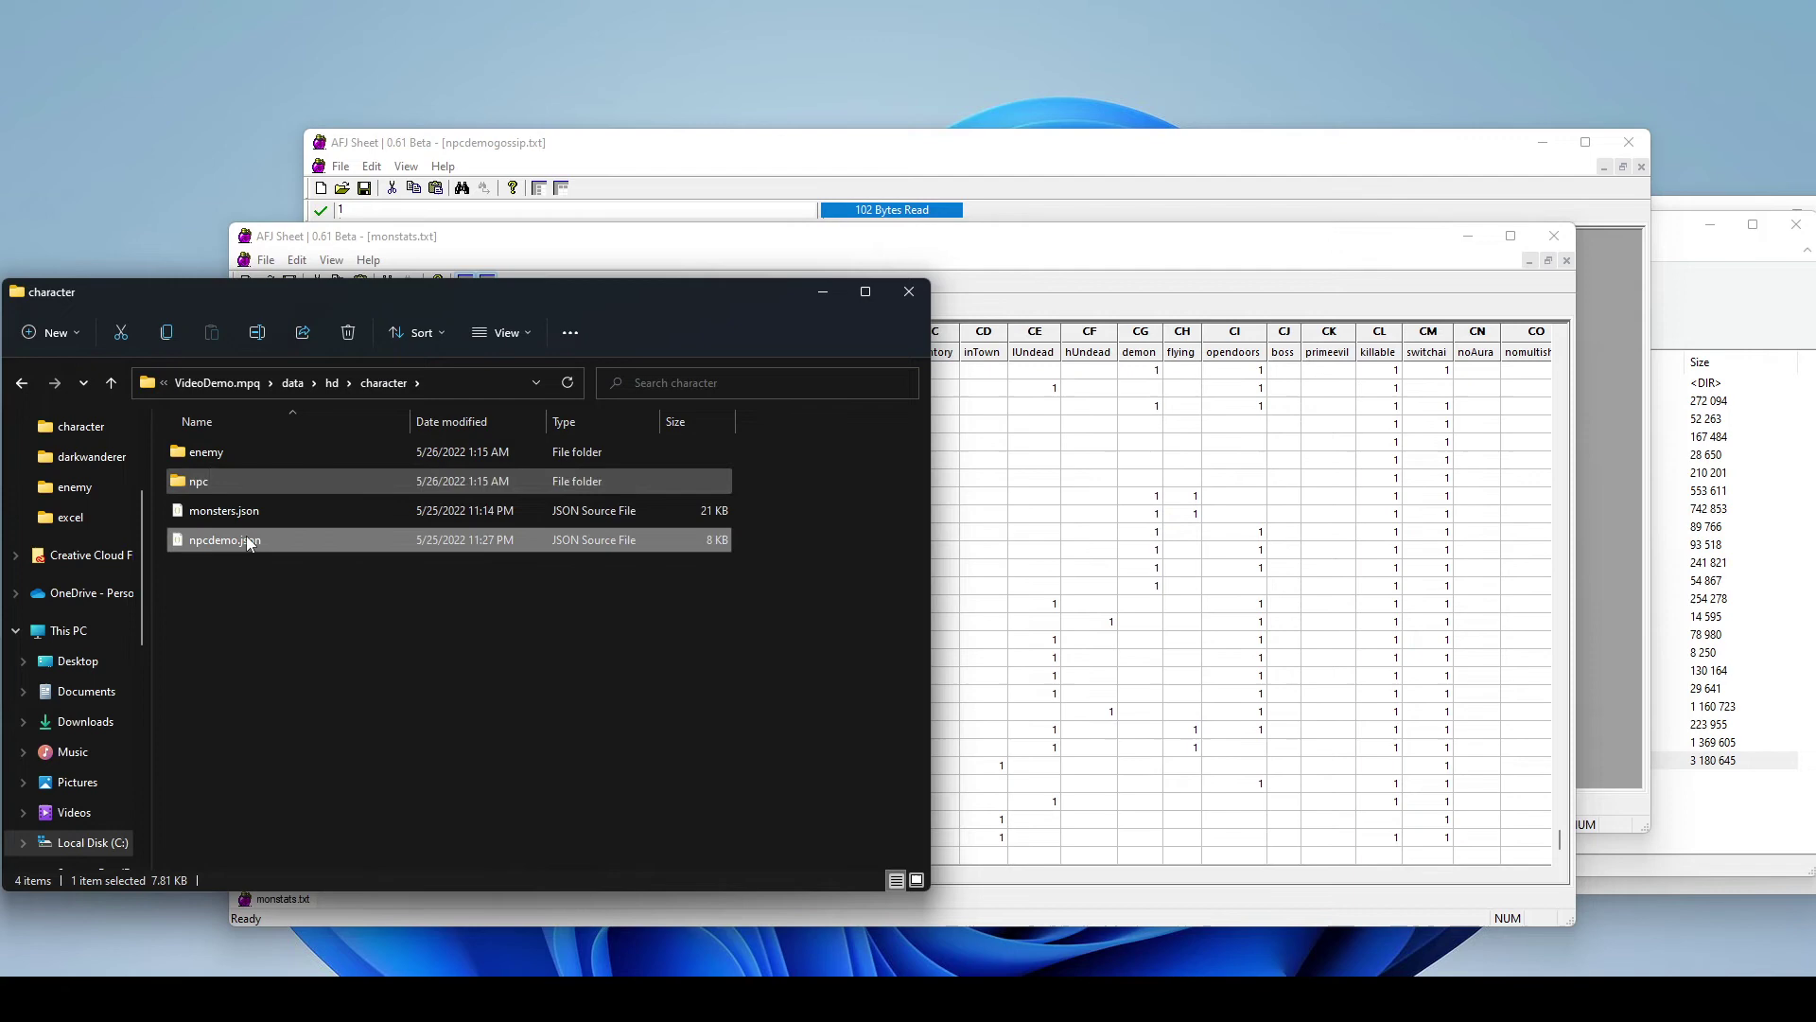
{"action": "double_click", "coordinate": [212, 475]}
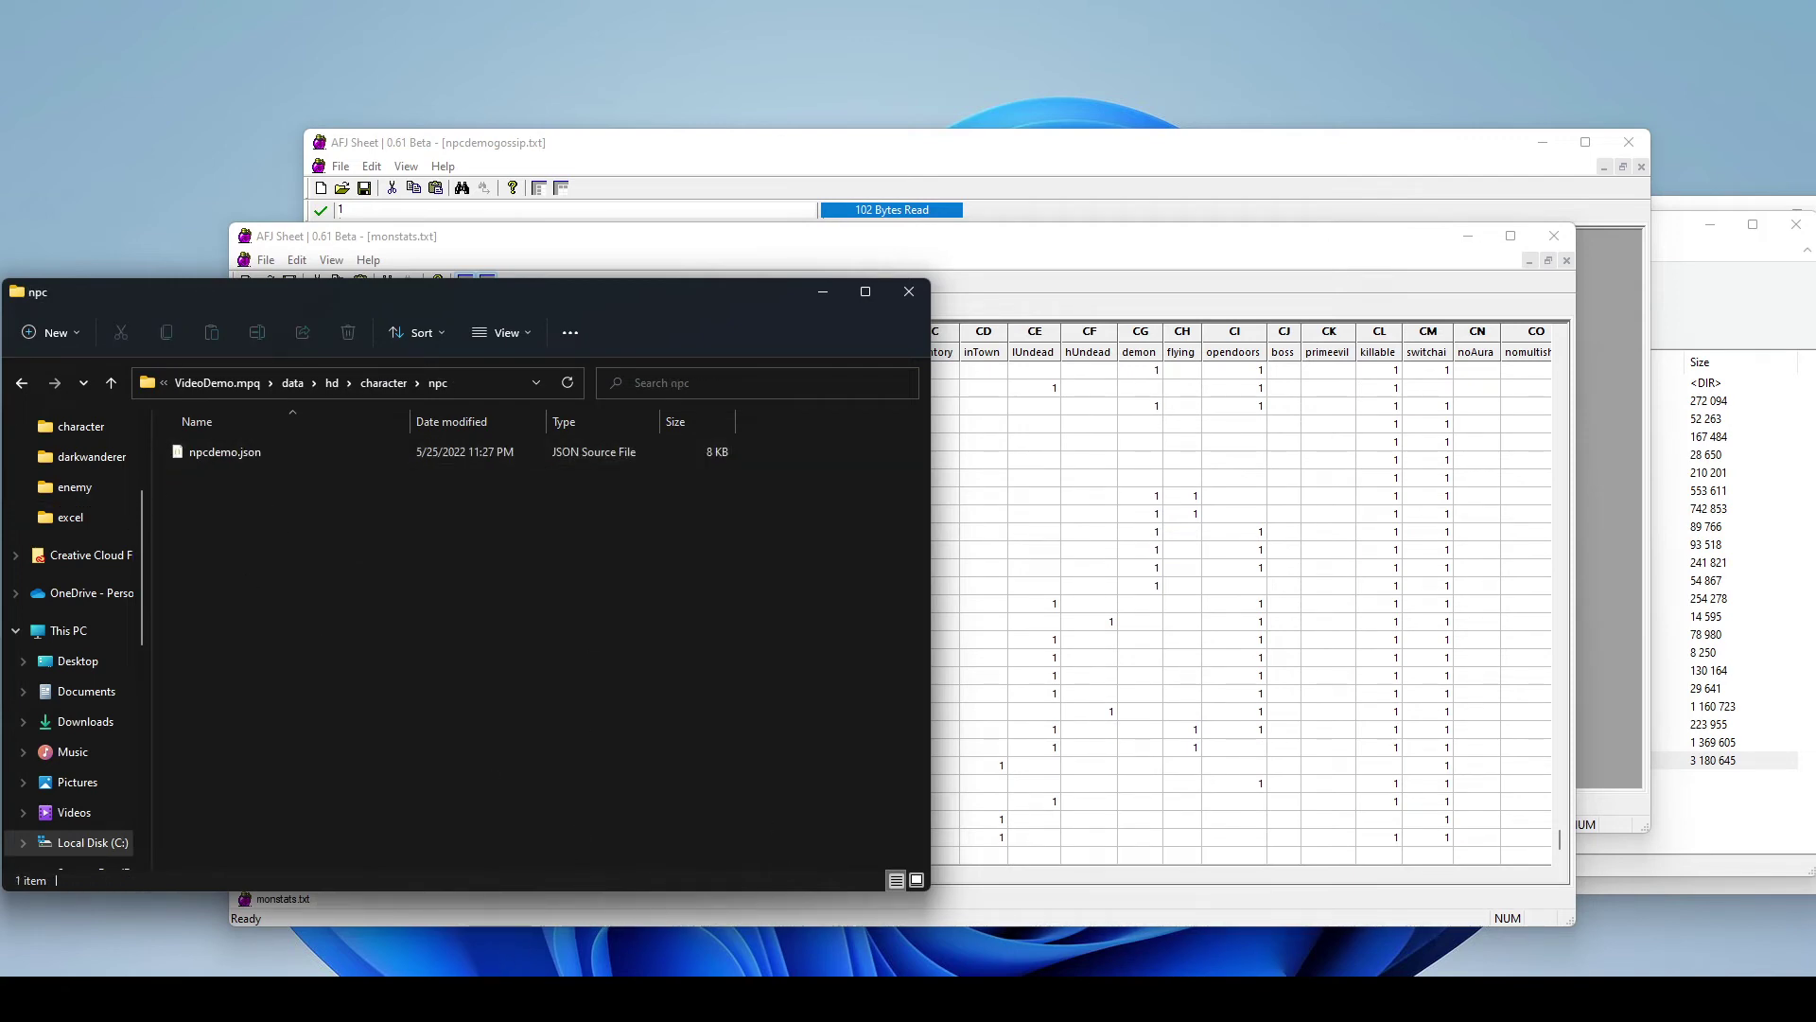
{"action": "left_click", "coordinate": [274, 866]}
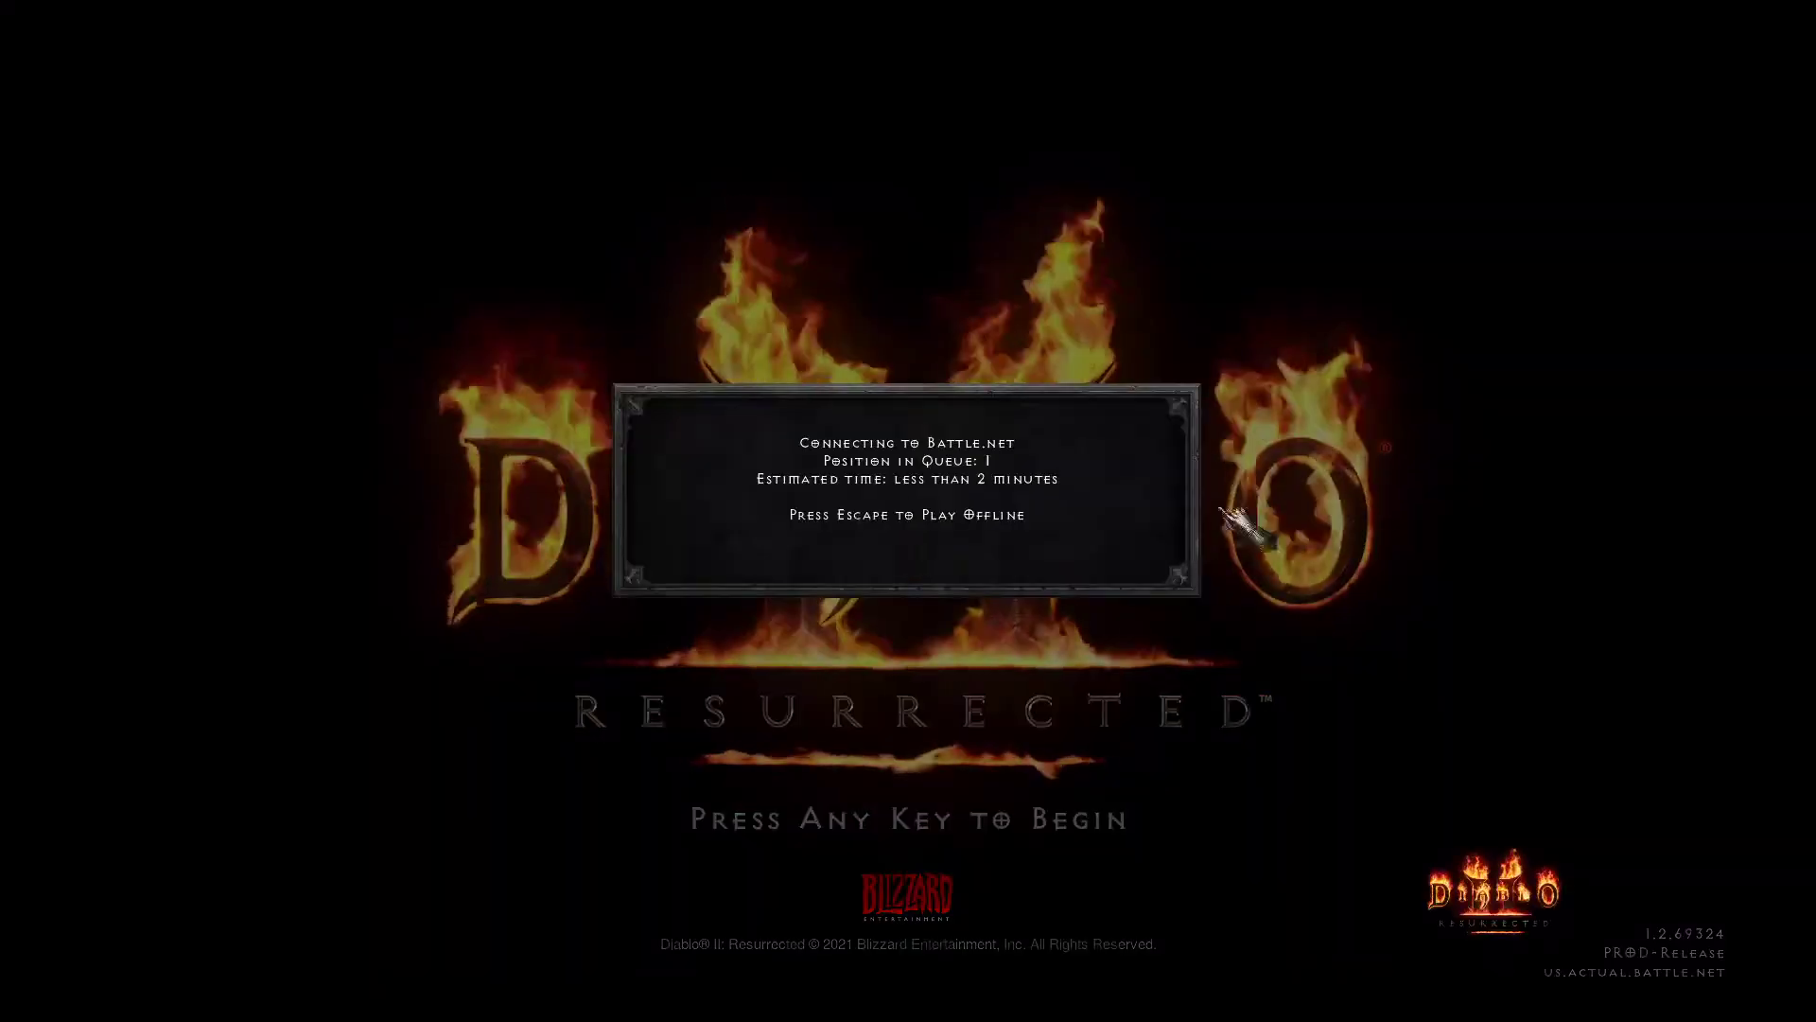
Step: Start an offline Normal game as VideoDemo and walk through the doorway to the NPC's room
{"action": "key", "text": "Escape"}
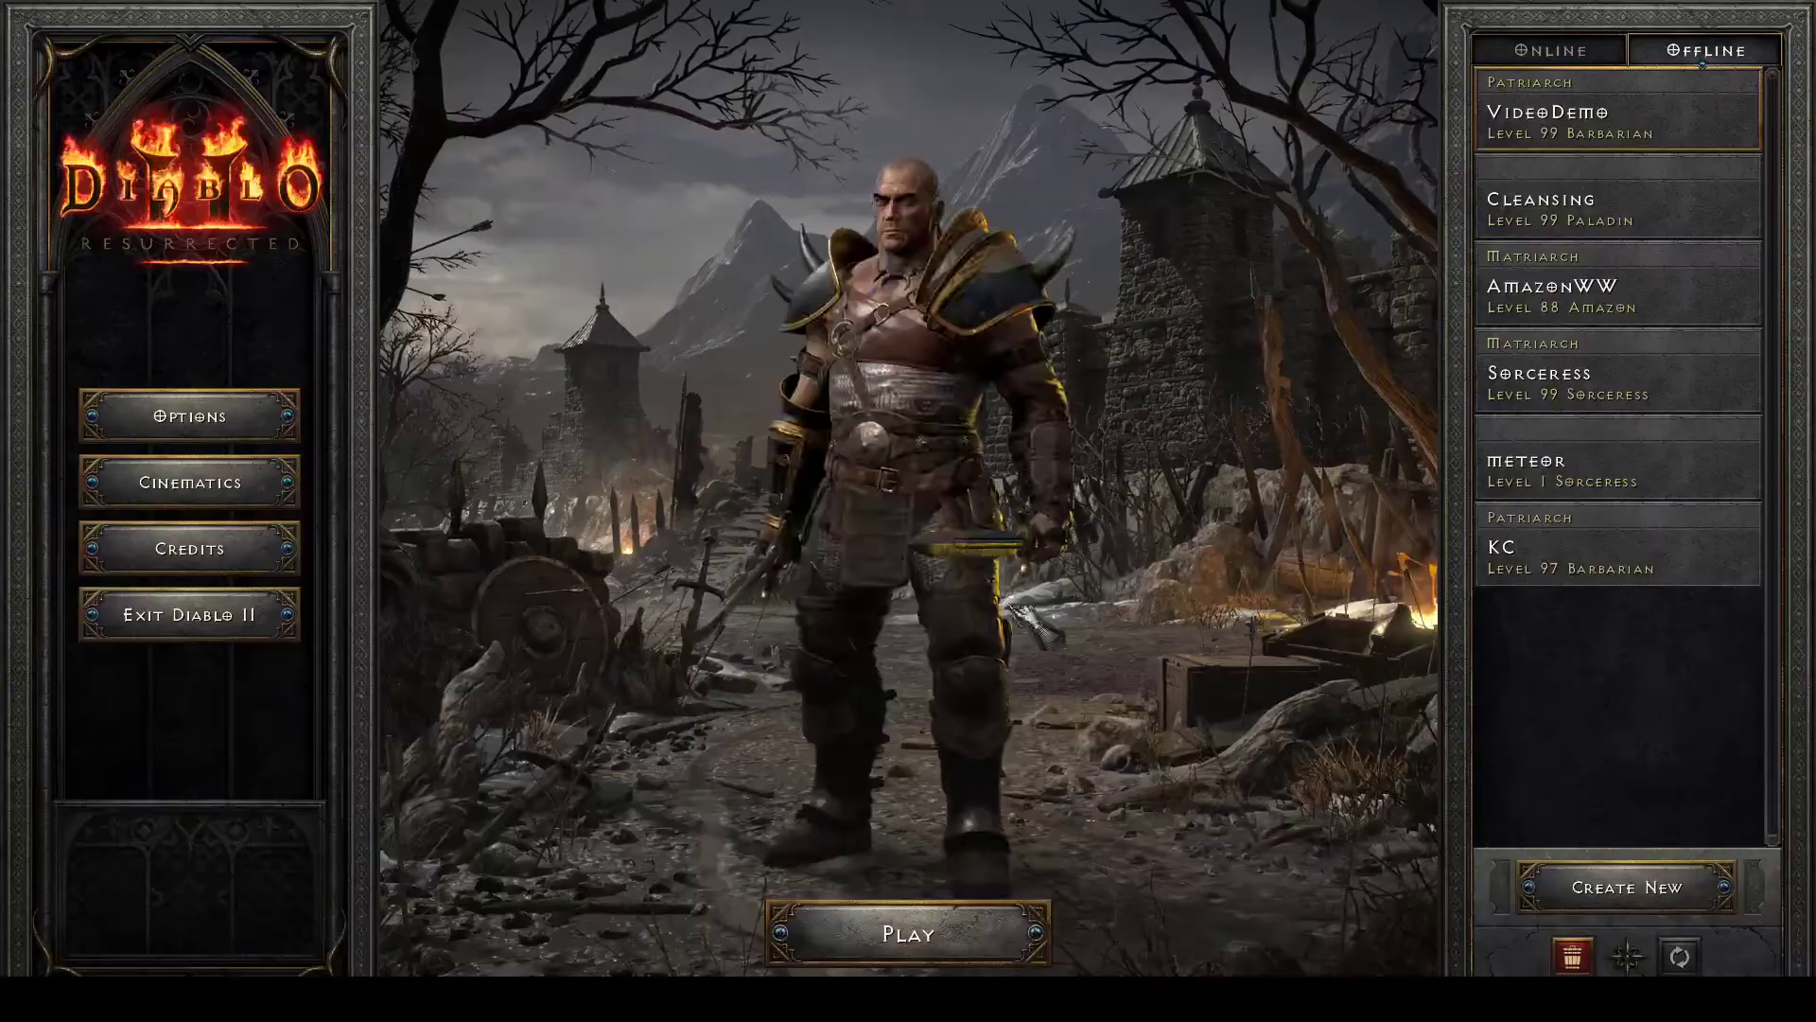
{"action": "double_click", "coordinate": [1589, 123]}
{"action": "left_click", "coordinate": [929, 418]}
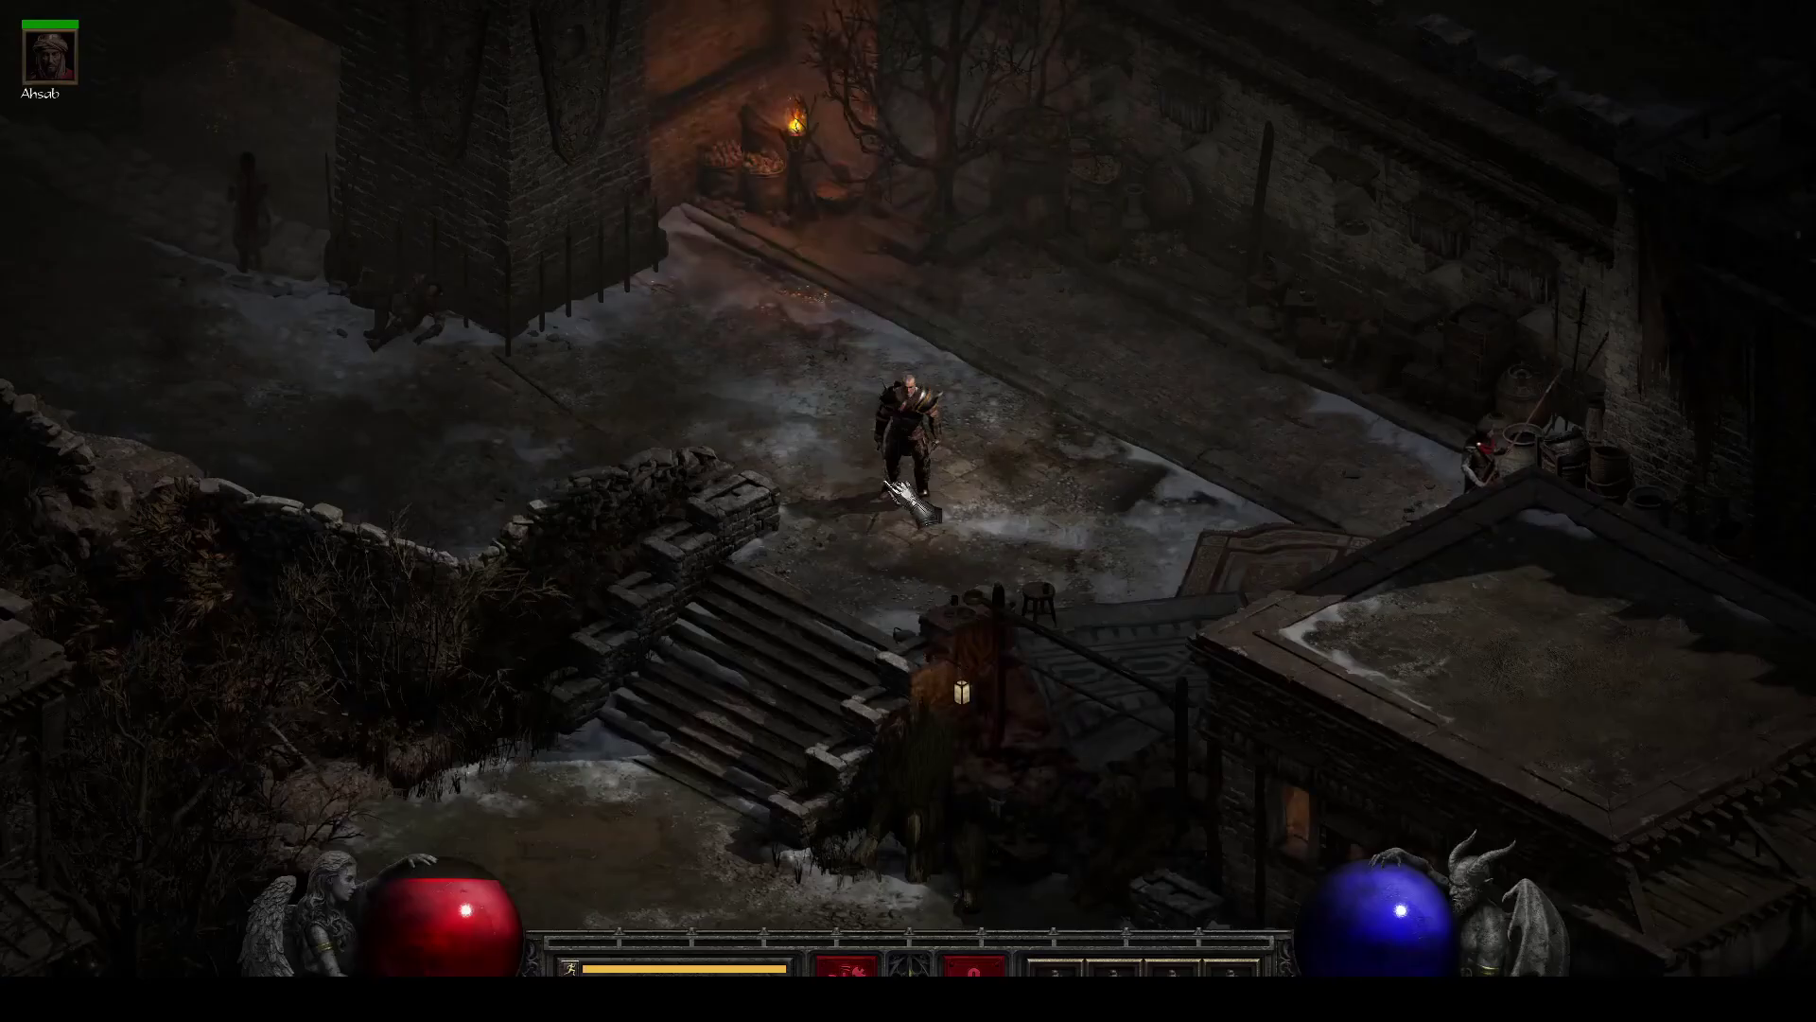
{"action": "left_click", "coordinate": [507, 426]}
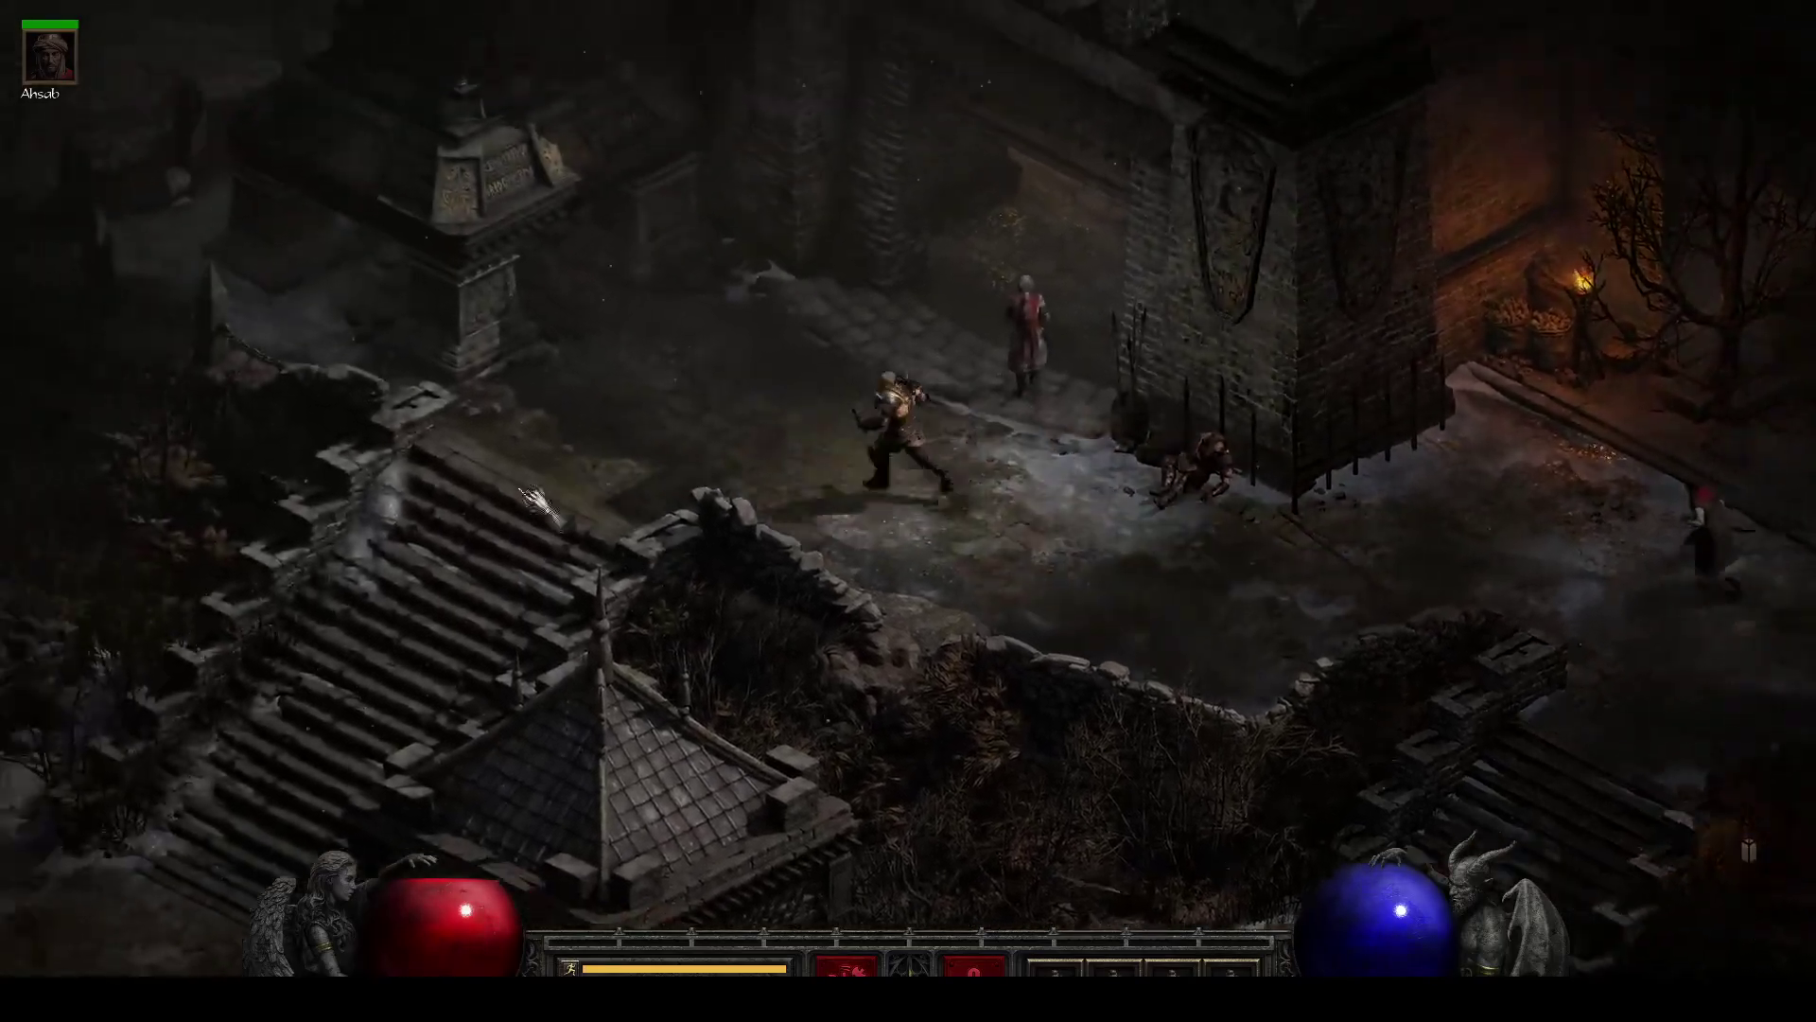
{"action": "left_click_drag", "start_coordinate": [529, 497], "coordinate": [851, 483]}
{"action": "left_click", "coordinate": [865, 492]}
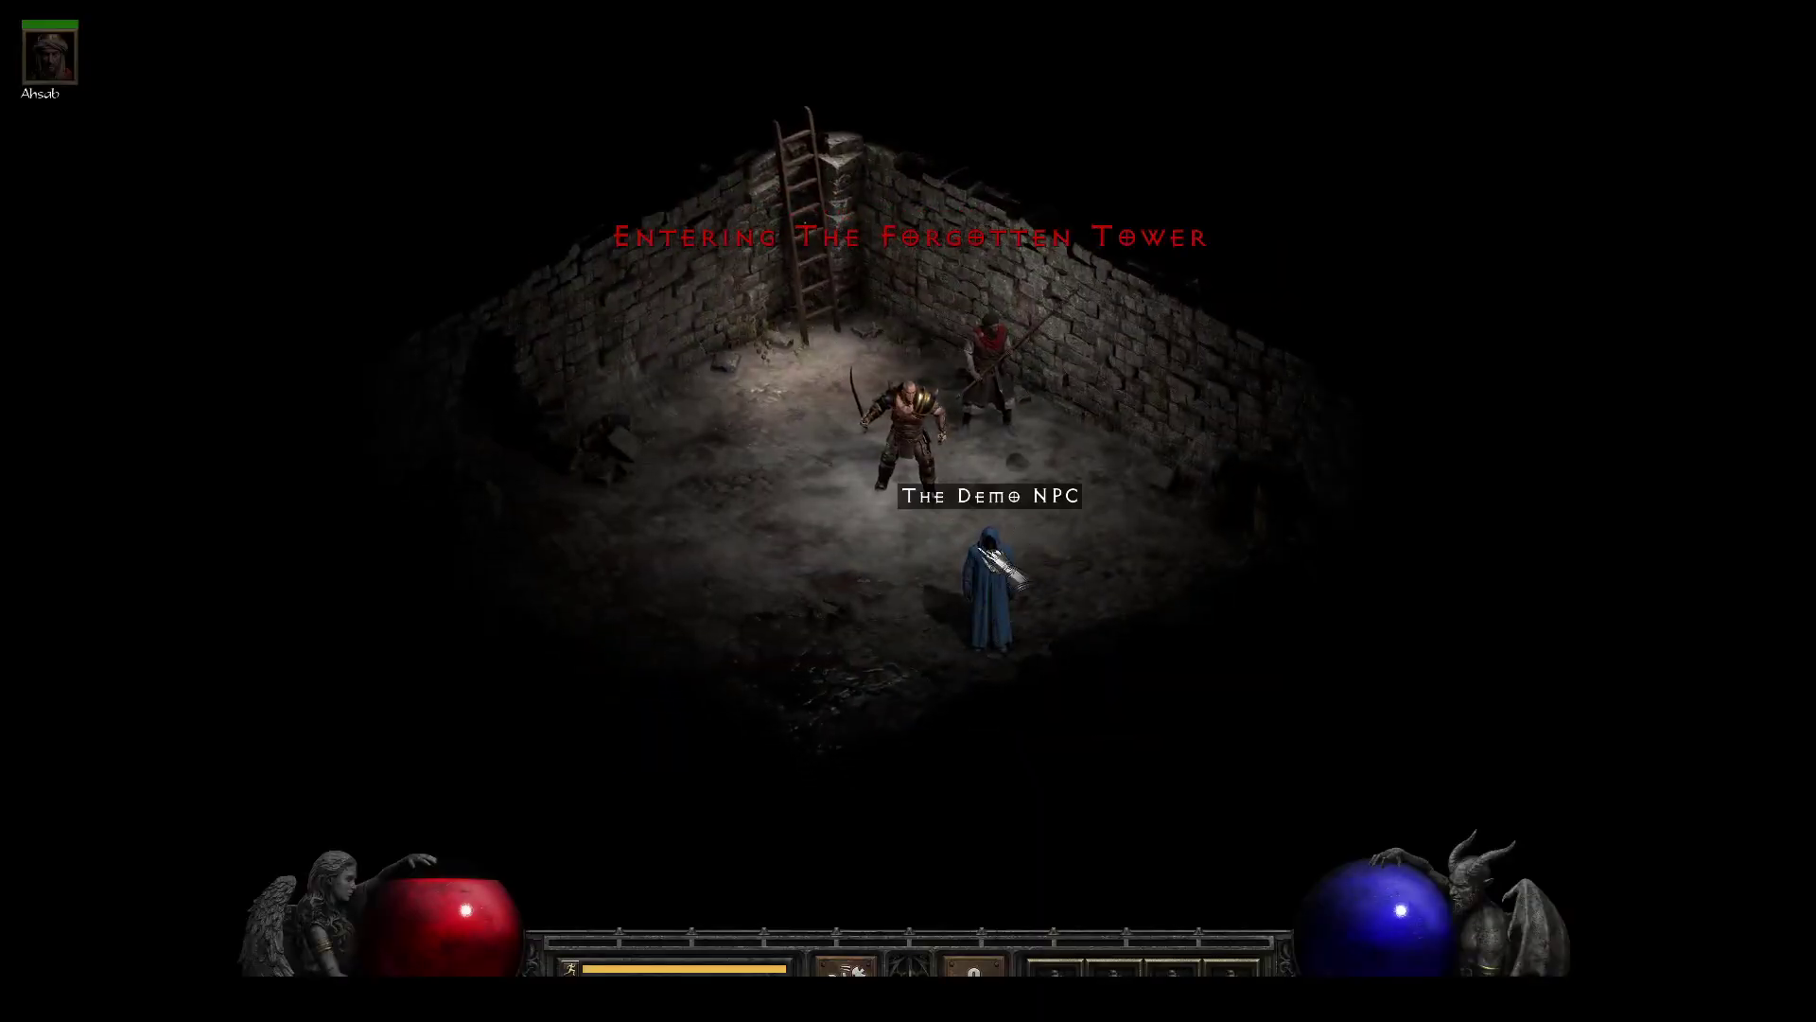
{"action": "key", "text": "alt+Tab"}
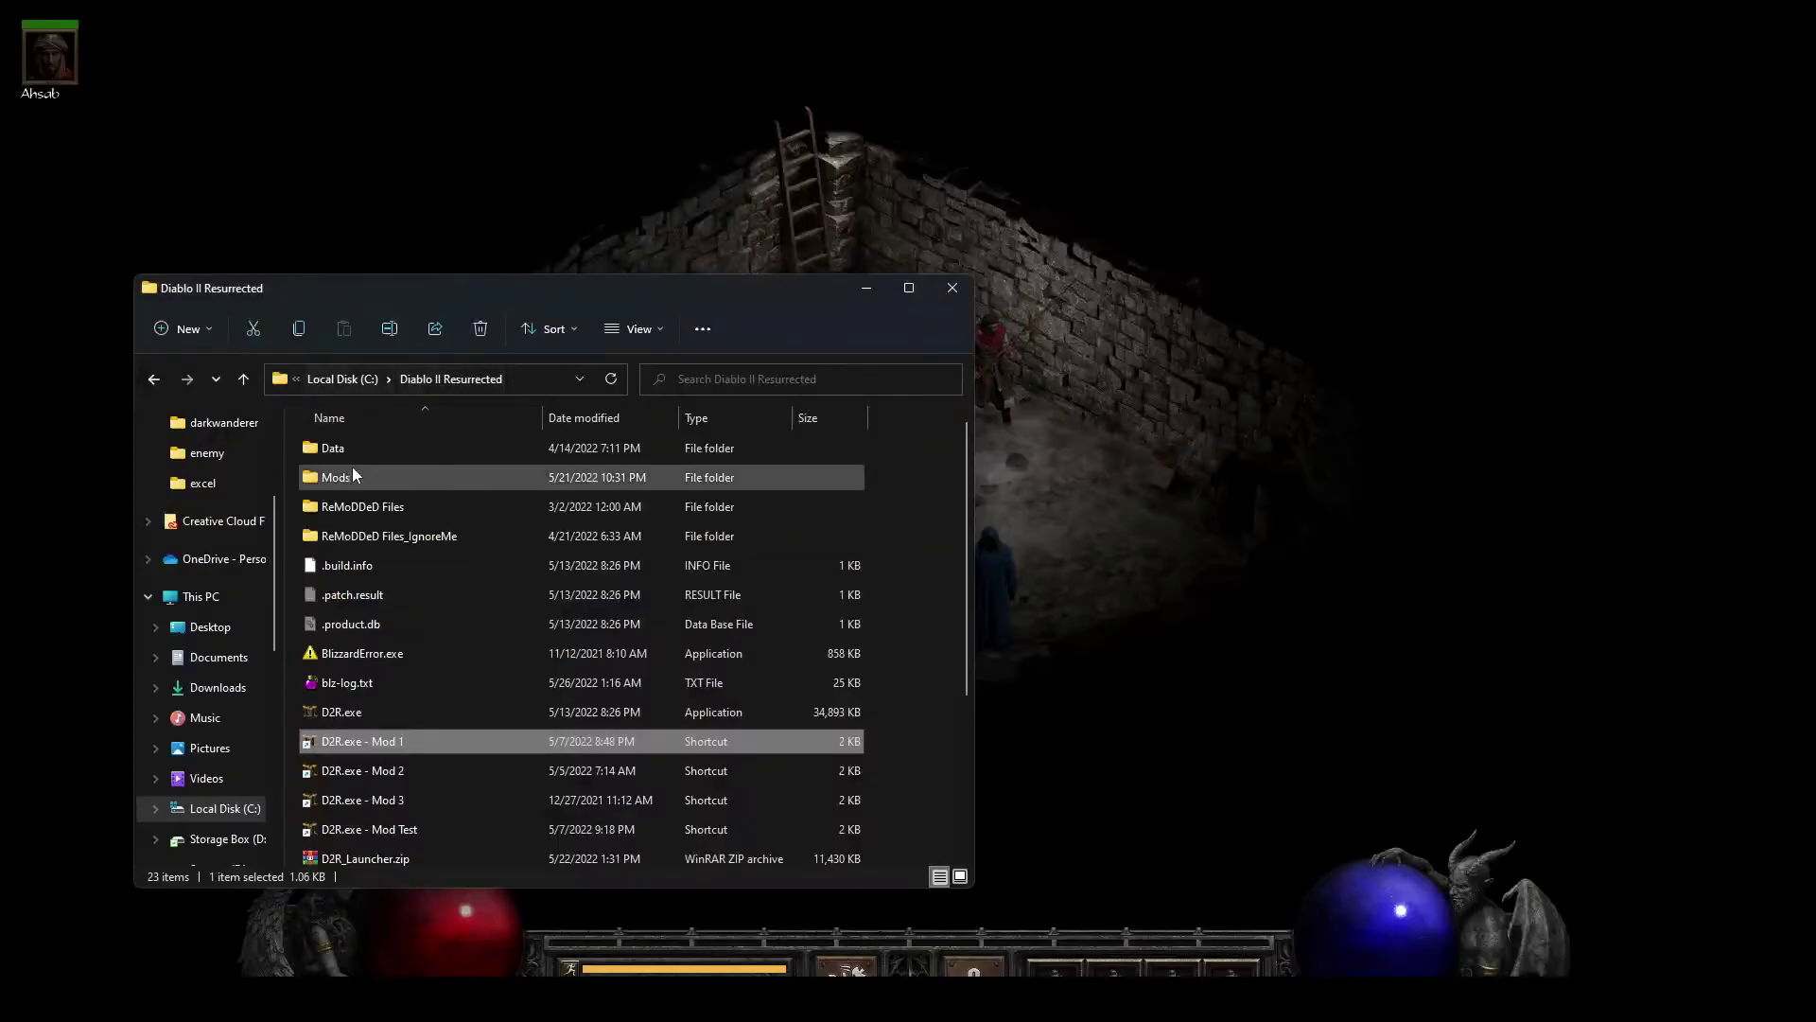
{"action": "key", "text": "alt+Tab"}
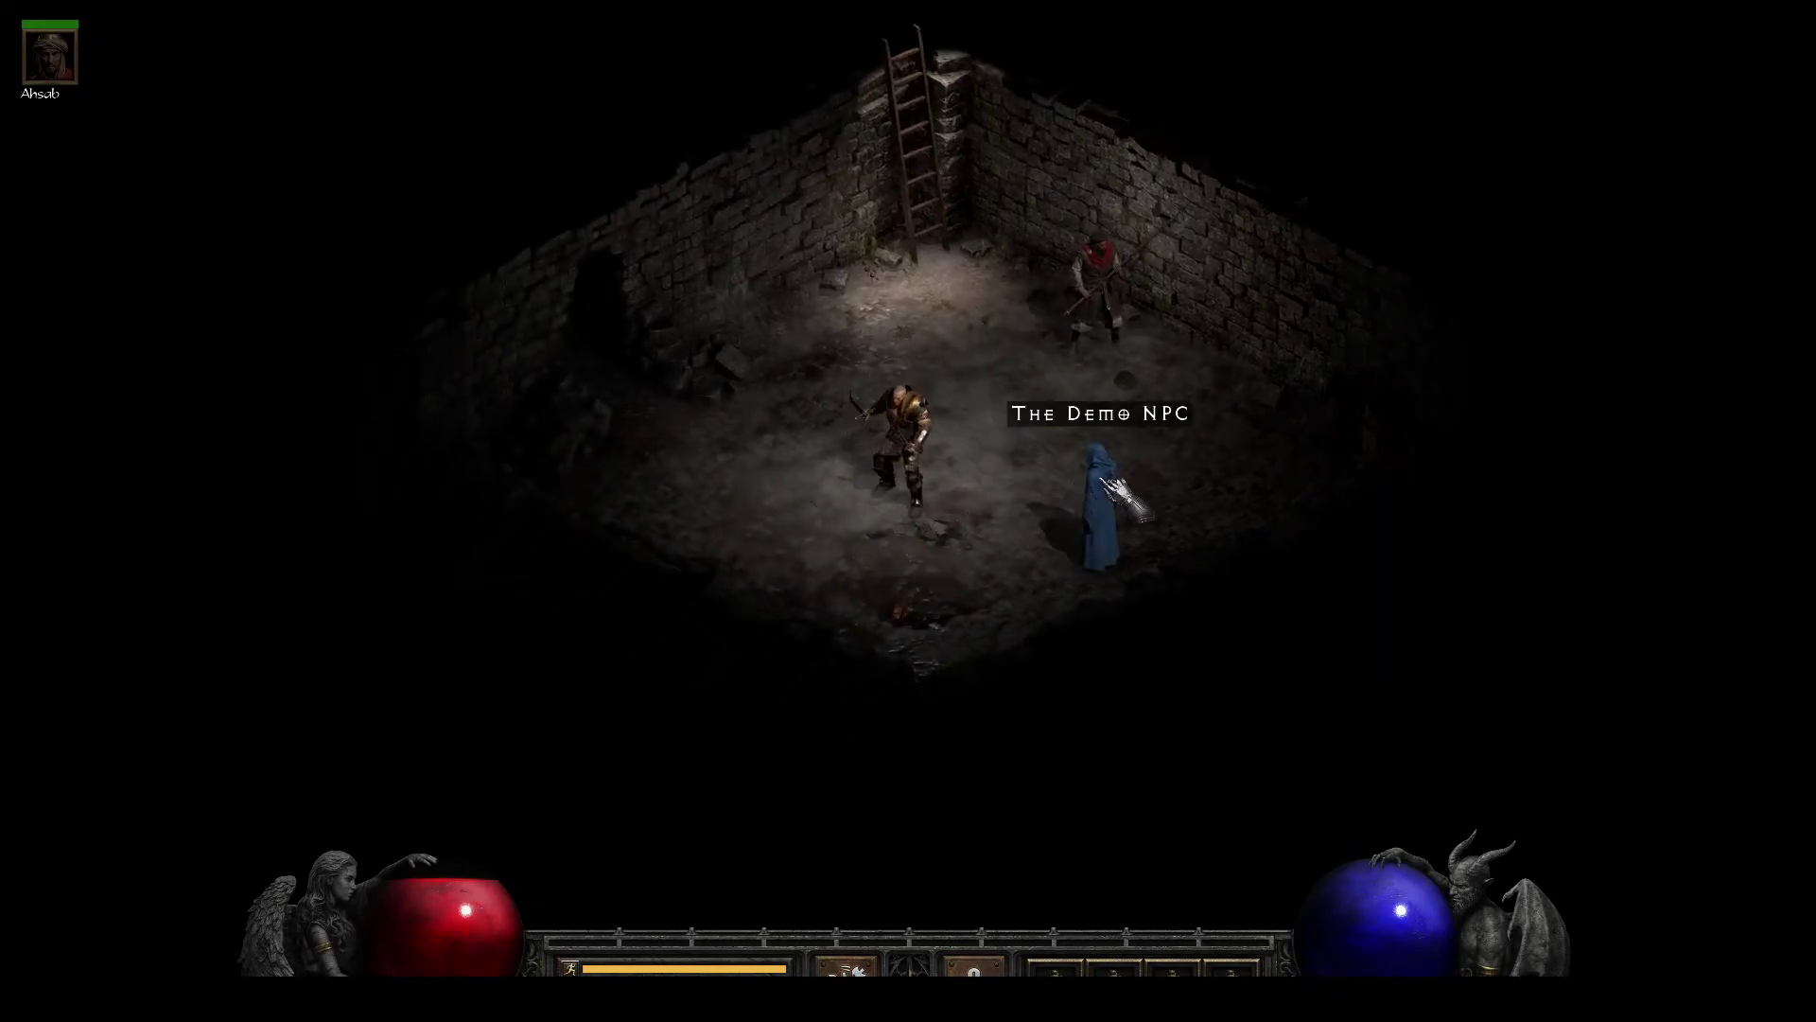
Step: Talk to The Demo NPC, read its Introduction and Gossip lines, then return to the npc folder
{"action": "left_click", "coordinate": [1102, 491]}
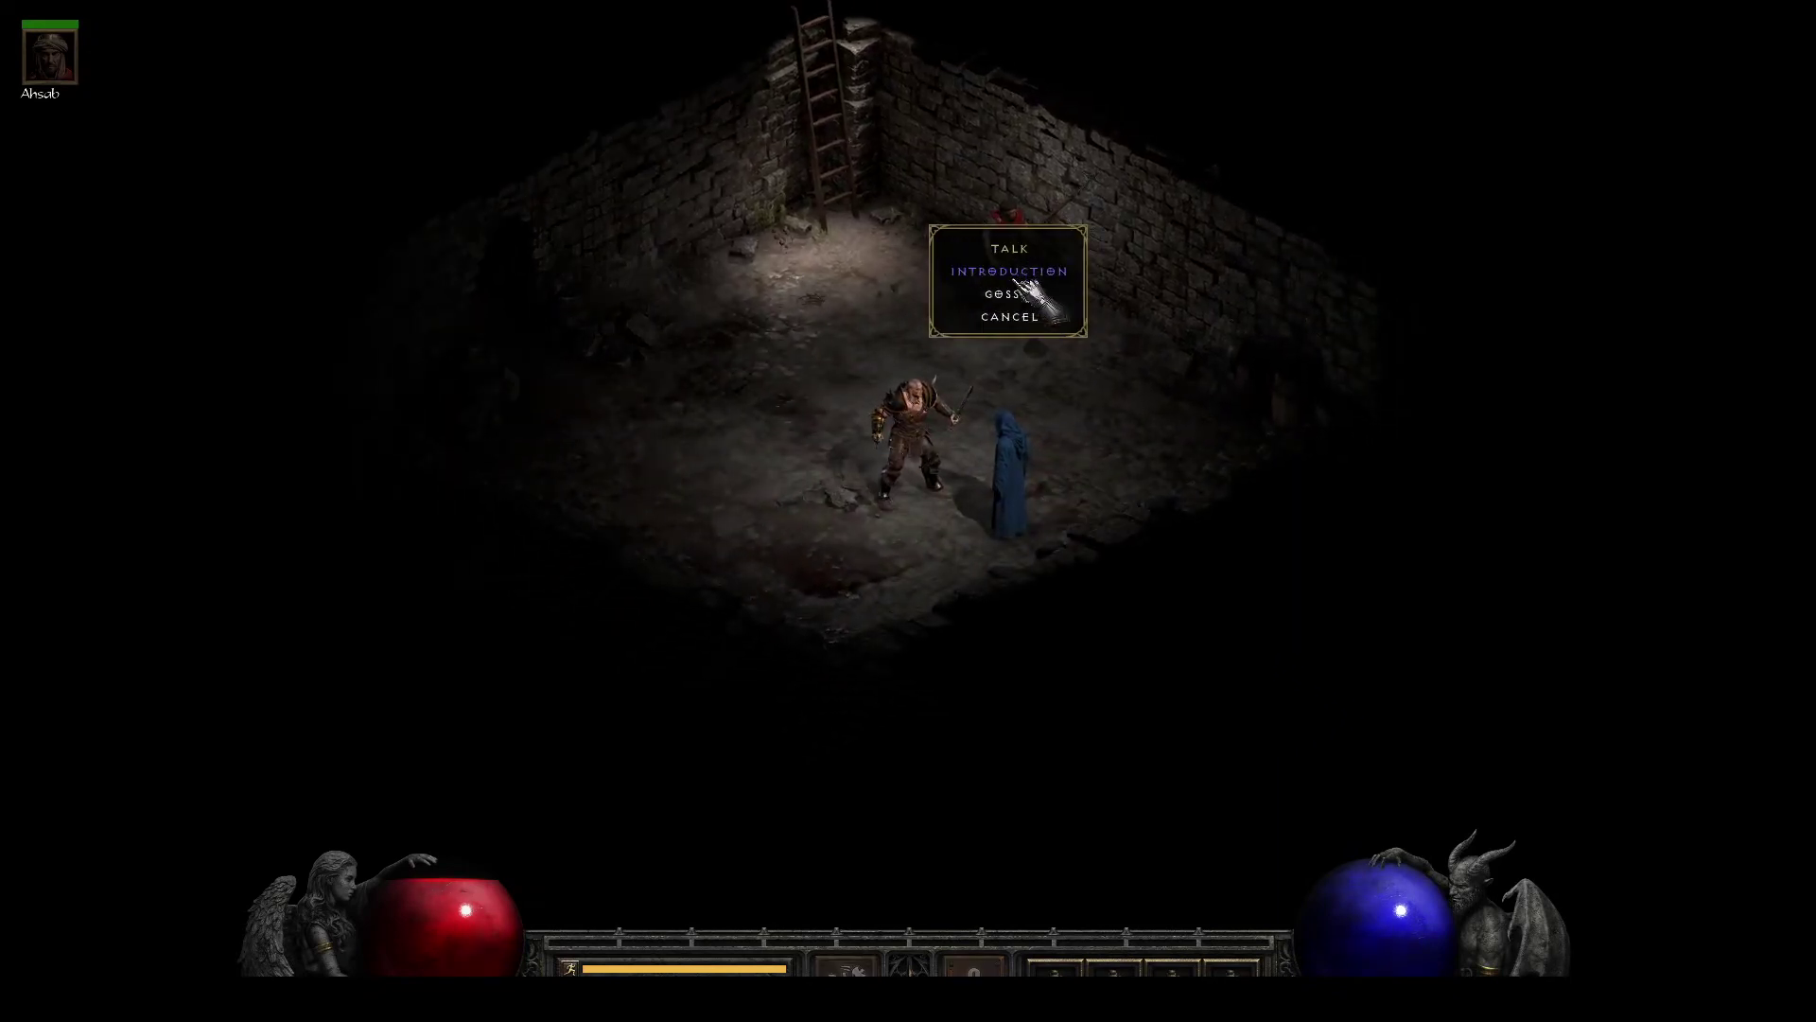
{"action": "left_click", "coordinate": [995, 284]}
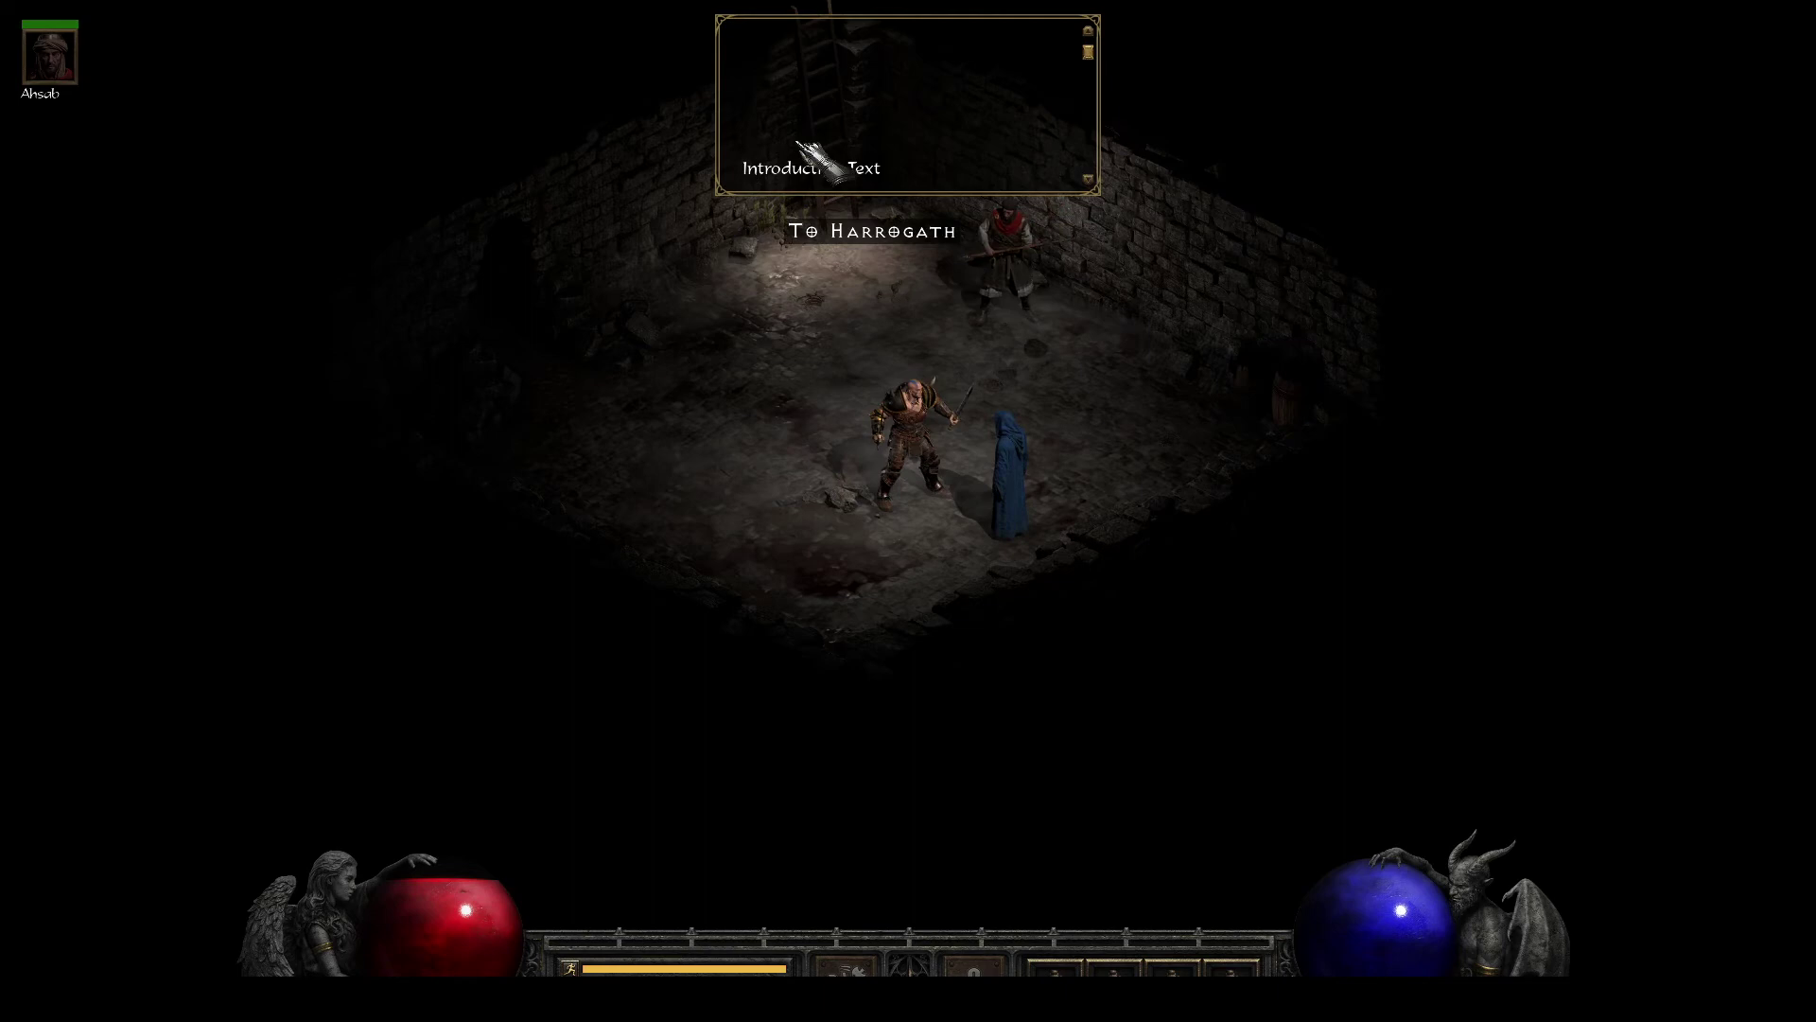
{"action": "left_click", "coordinate": [894, 163]}
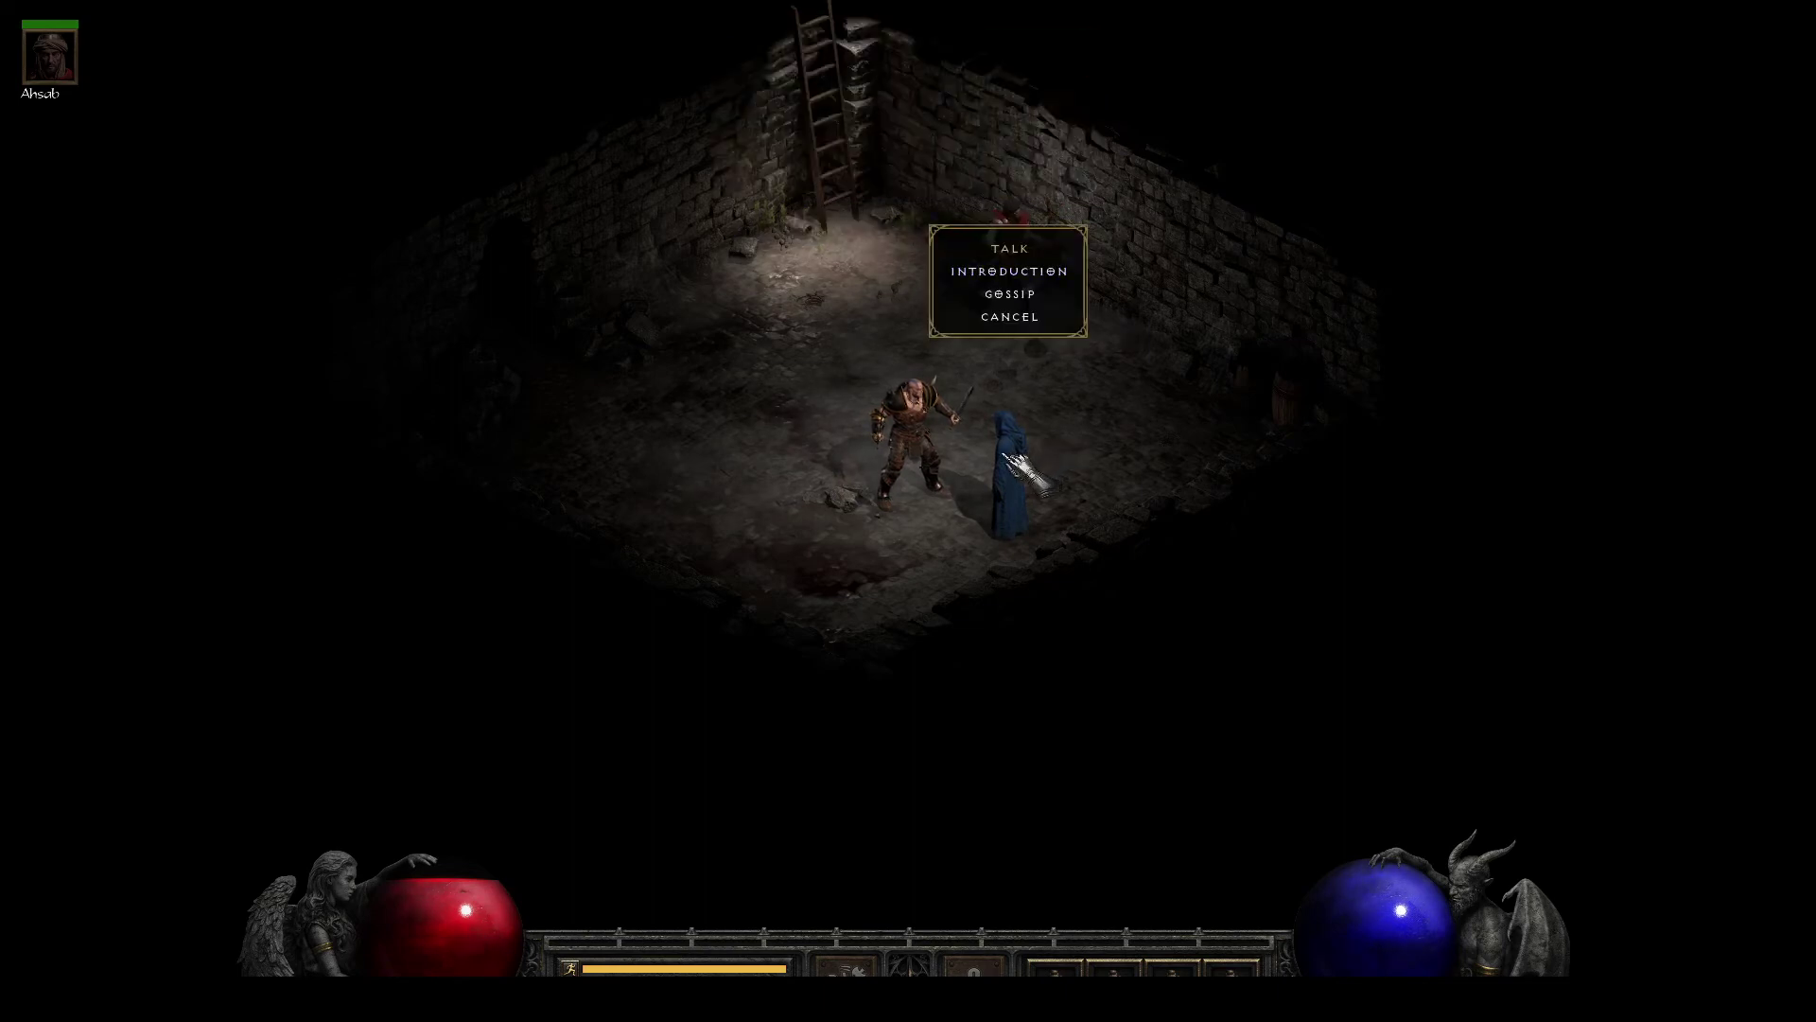
{"action": "left_click", "coordinate": [1007, 293]}
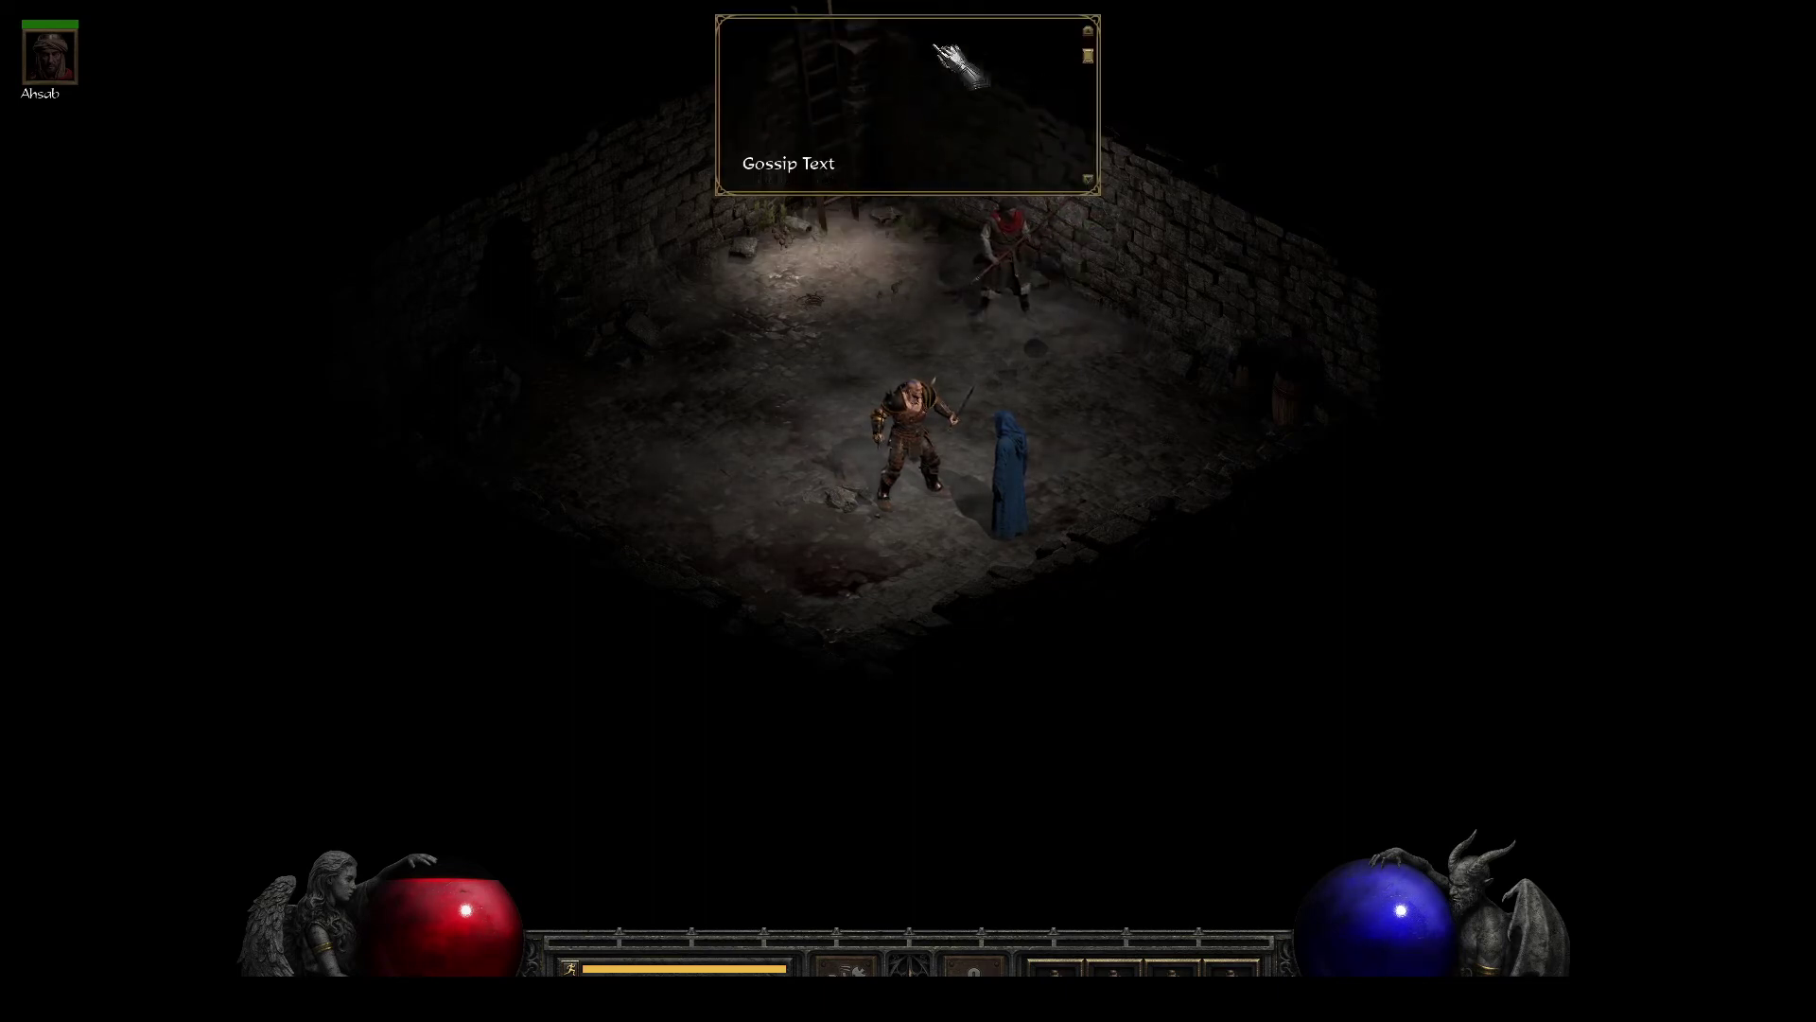
{"action": "key", "text": "Escape"}
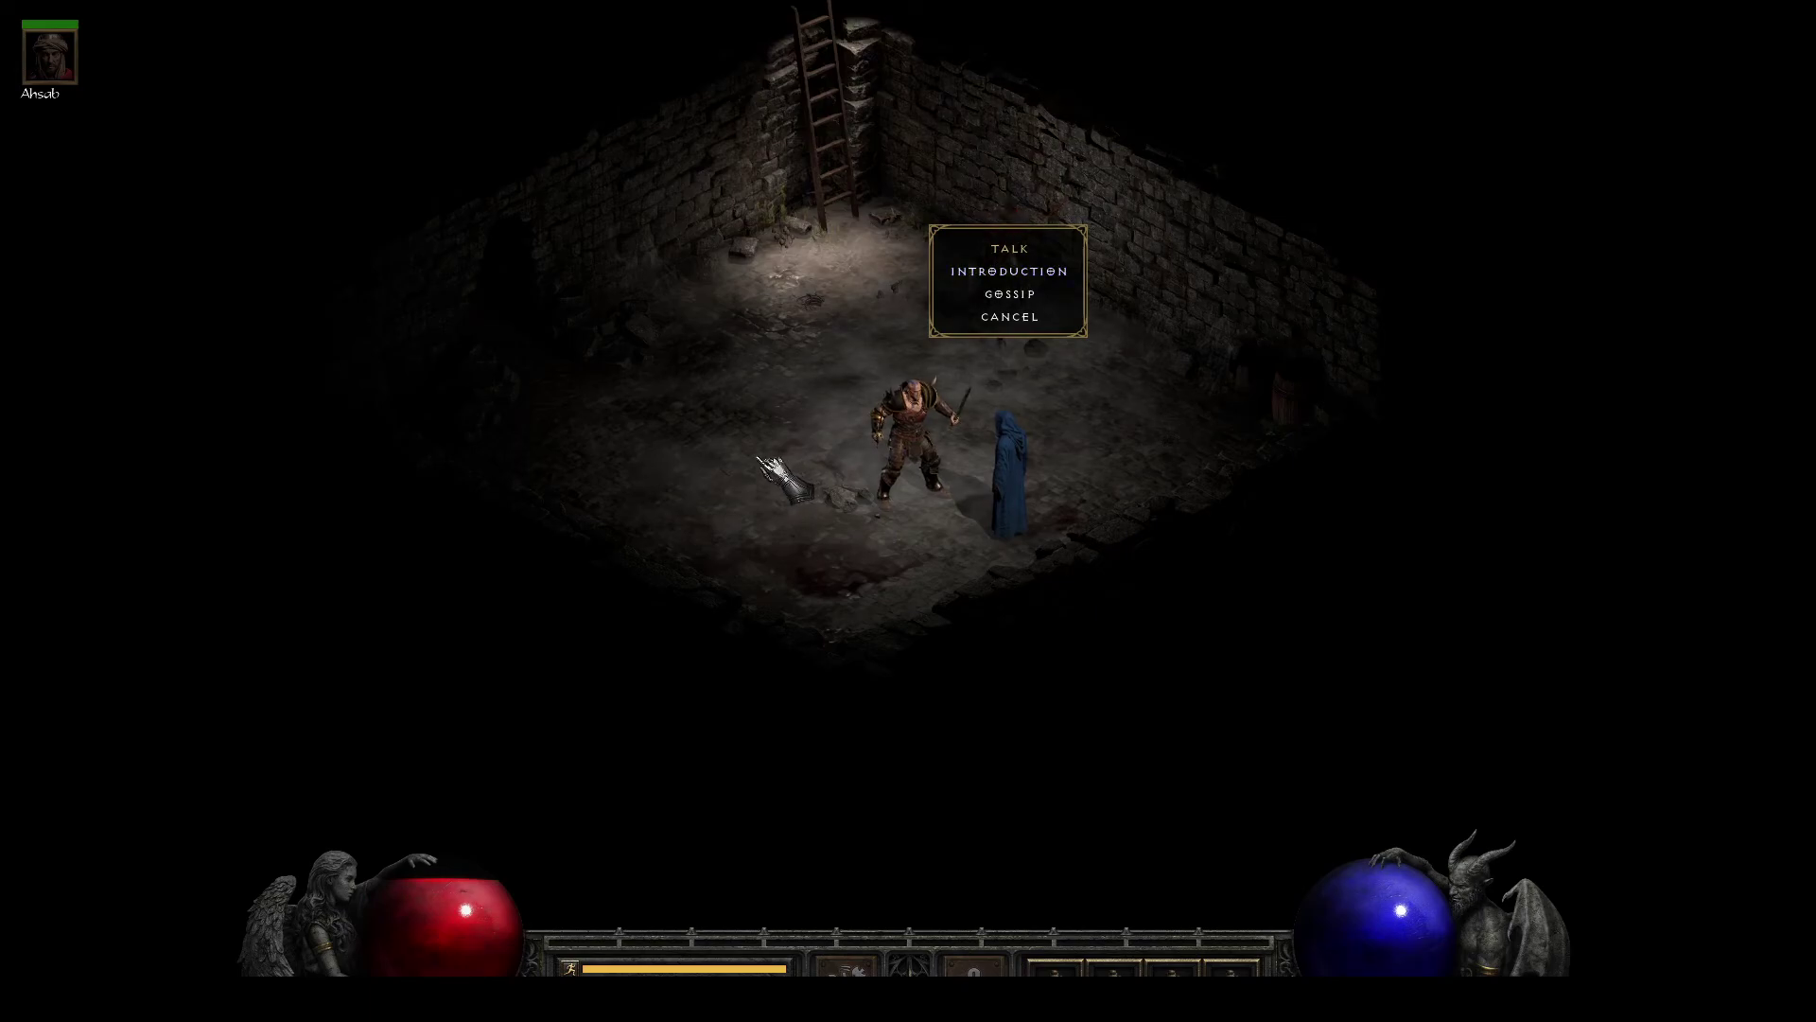
{"action": "key", "text": "alt+Tab"}
{"action": "left_click", "coordinate": [700, 143]}
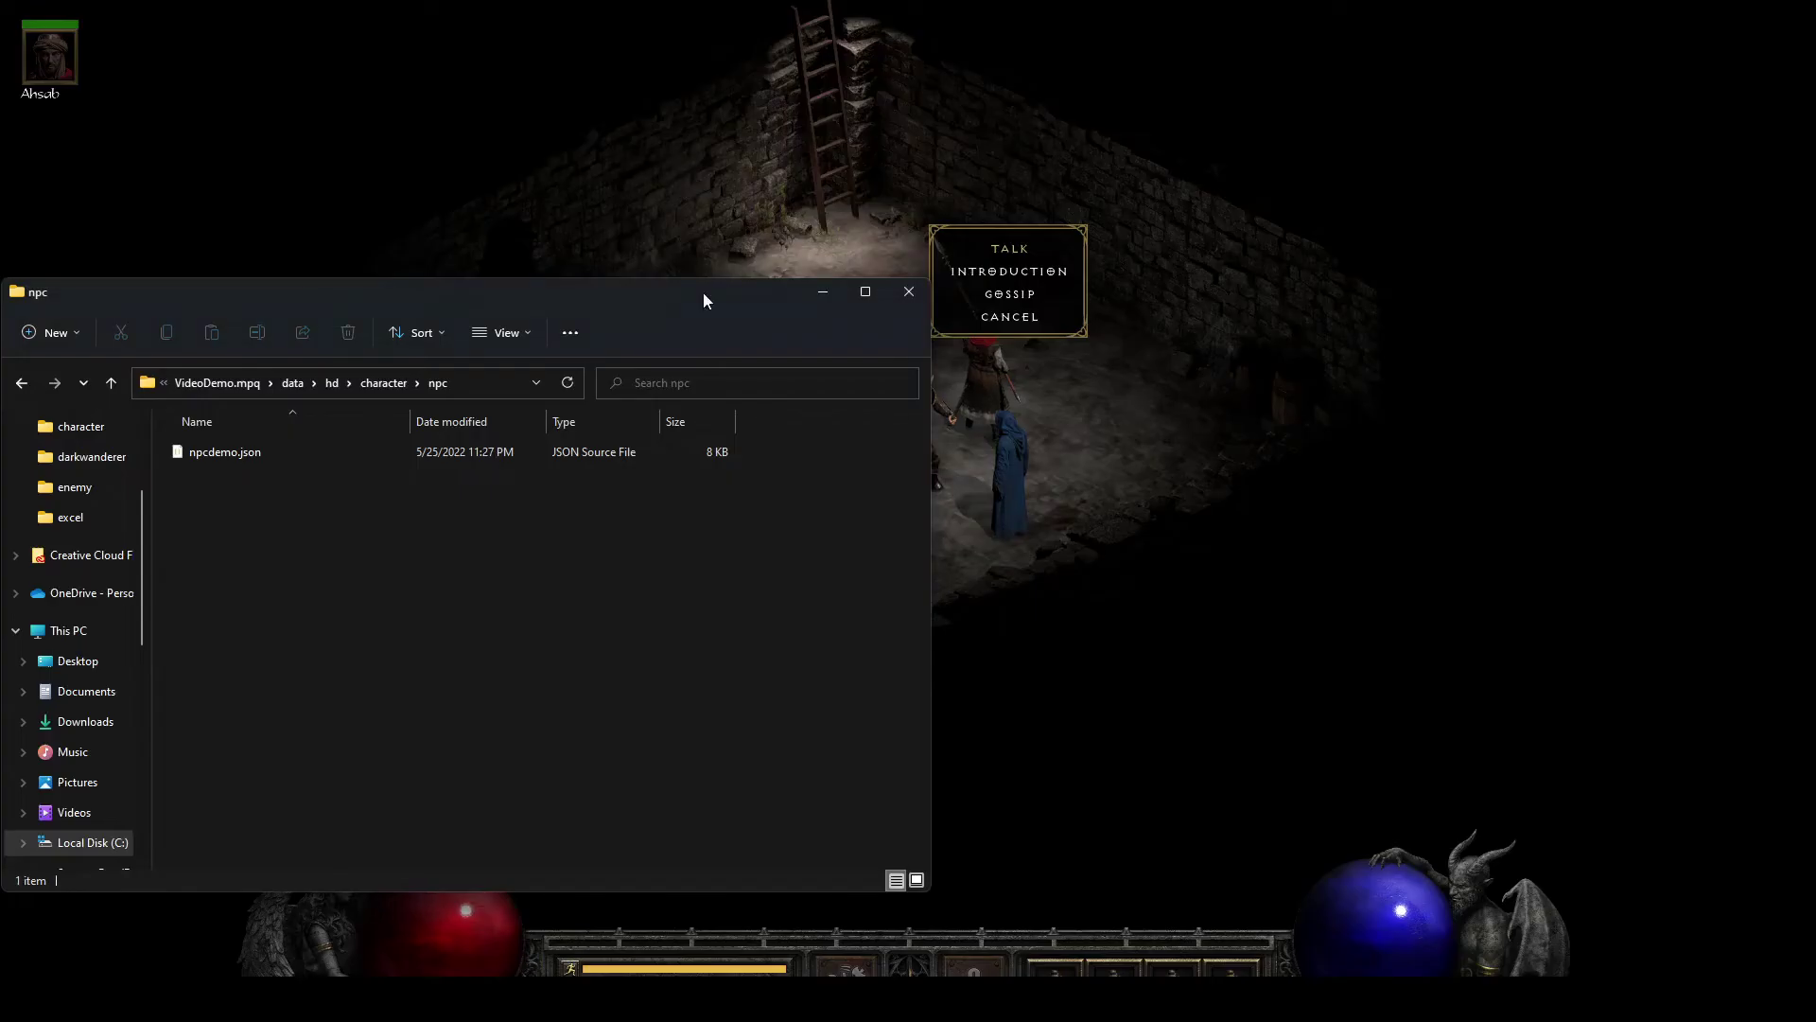
Step: In vo.json, insert 51 at the start of the English 'Can I help you?' string
{"action": "left_click", "coordinate": [293, 382]}
{"action": "mouse_move", "coordinate": [1448, 1002]}
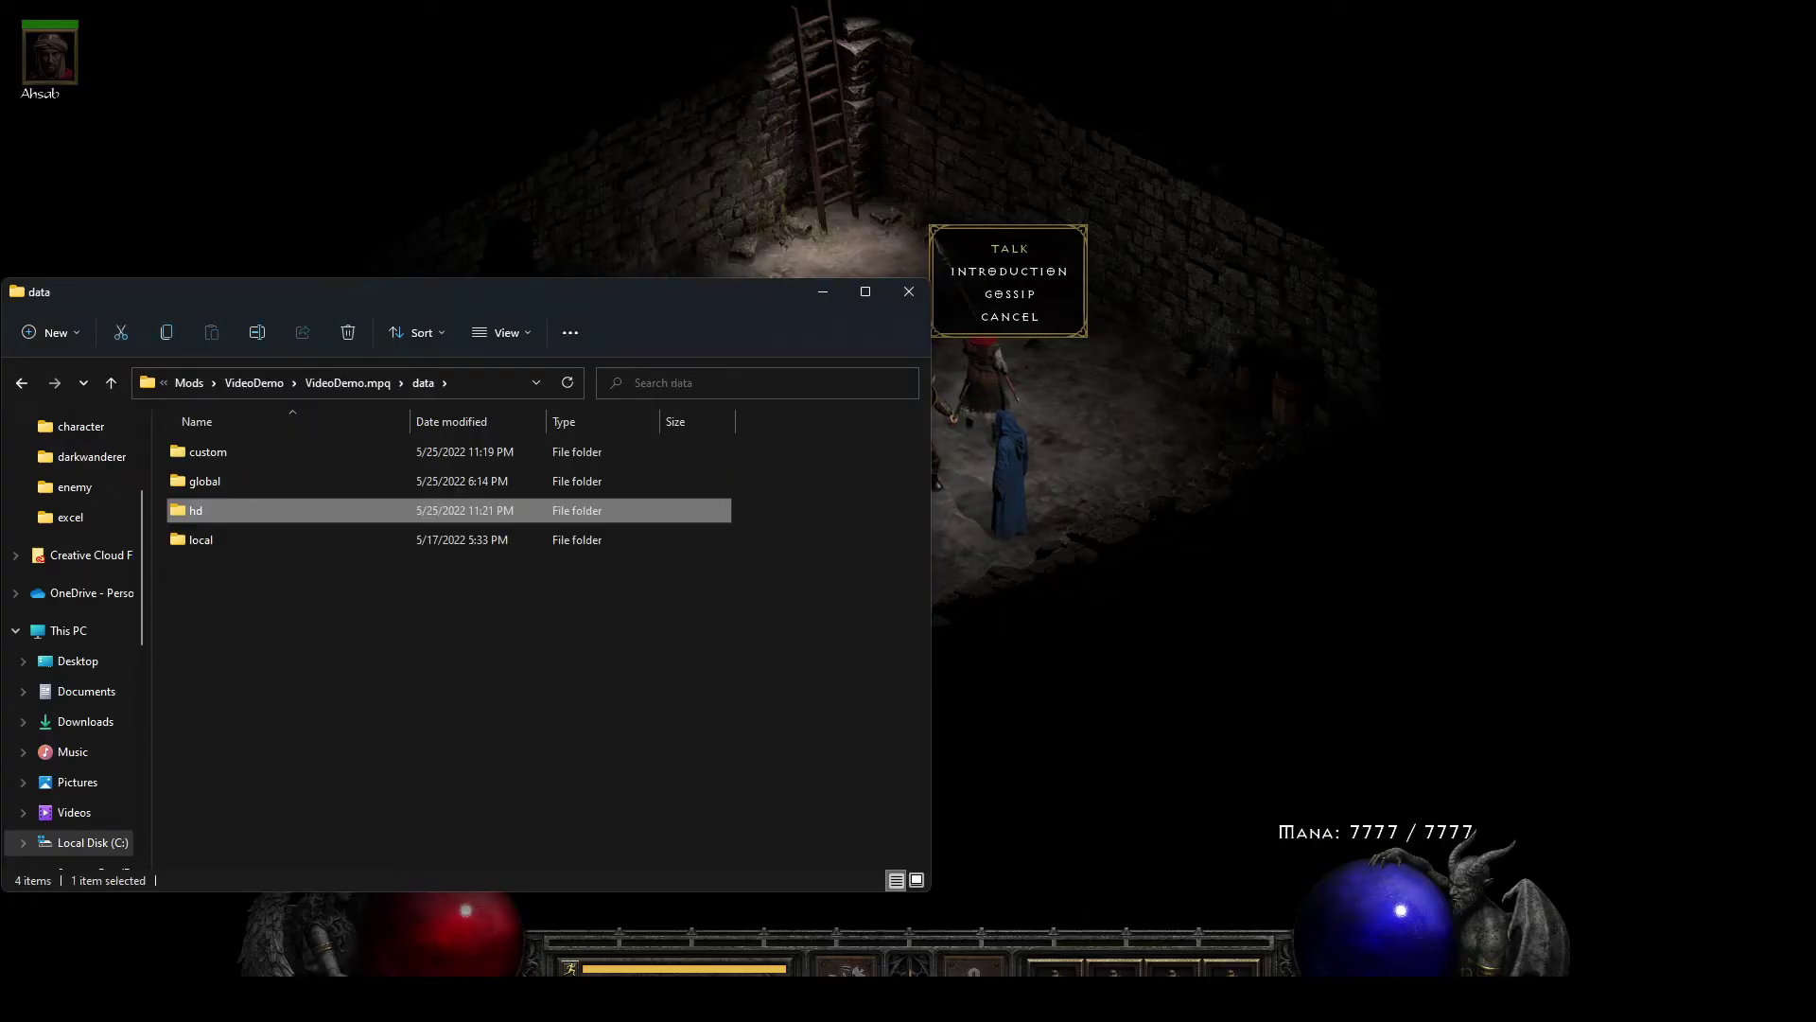
{"action": "left_click", "coordinate": [1381, 1003]}
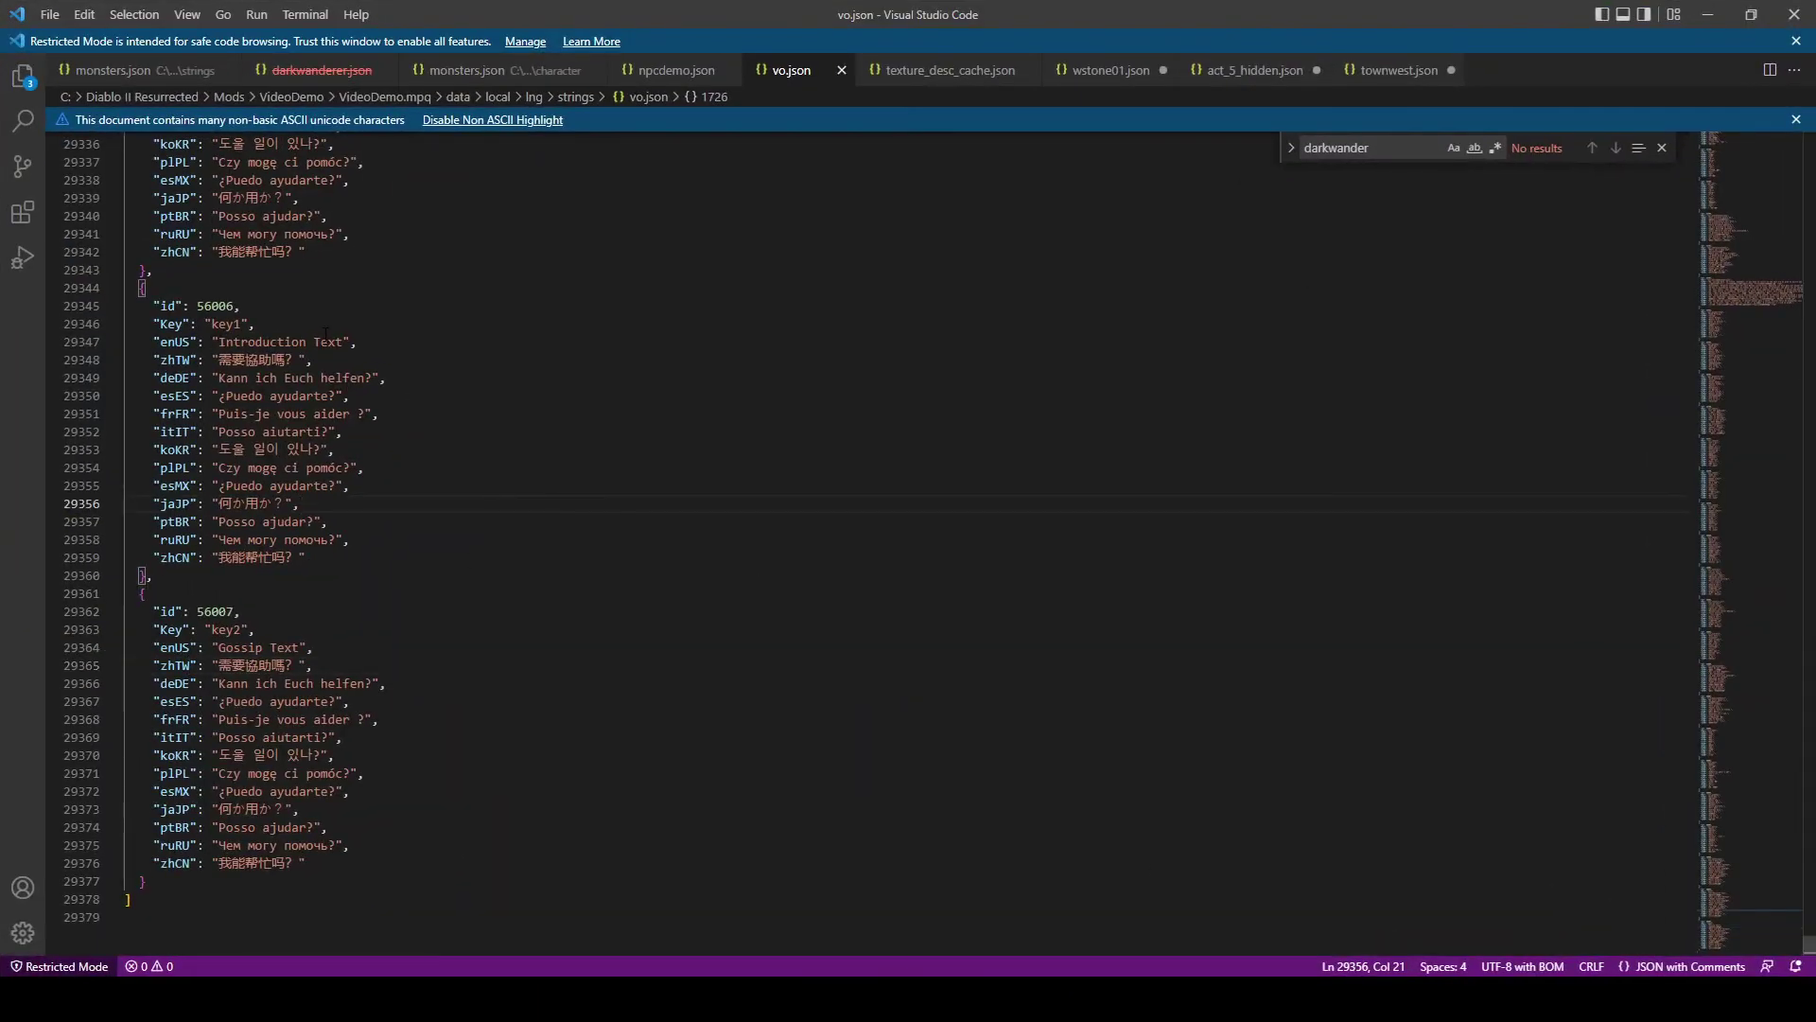
{"action": "left_click_drag", "start_coordinate": [344, 341], "coordinate": [218, 343]}
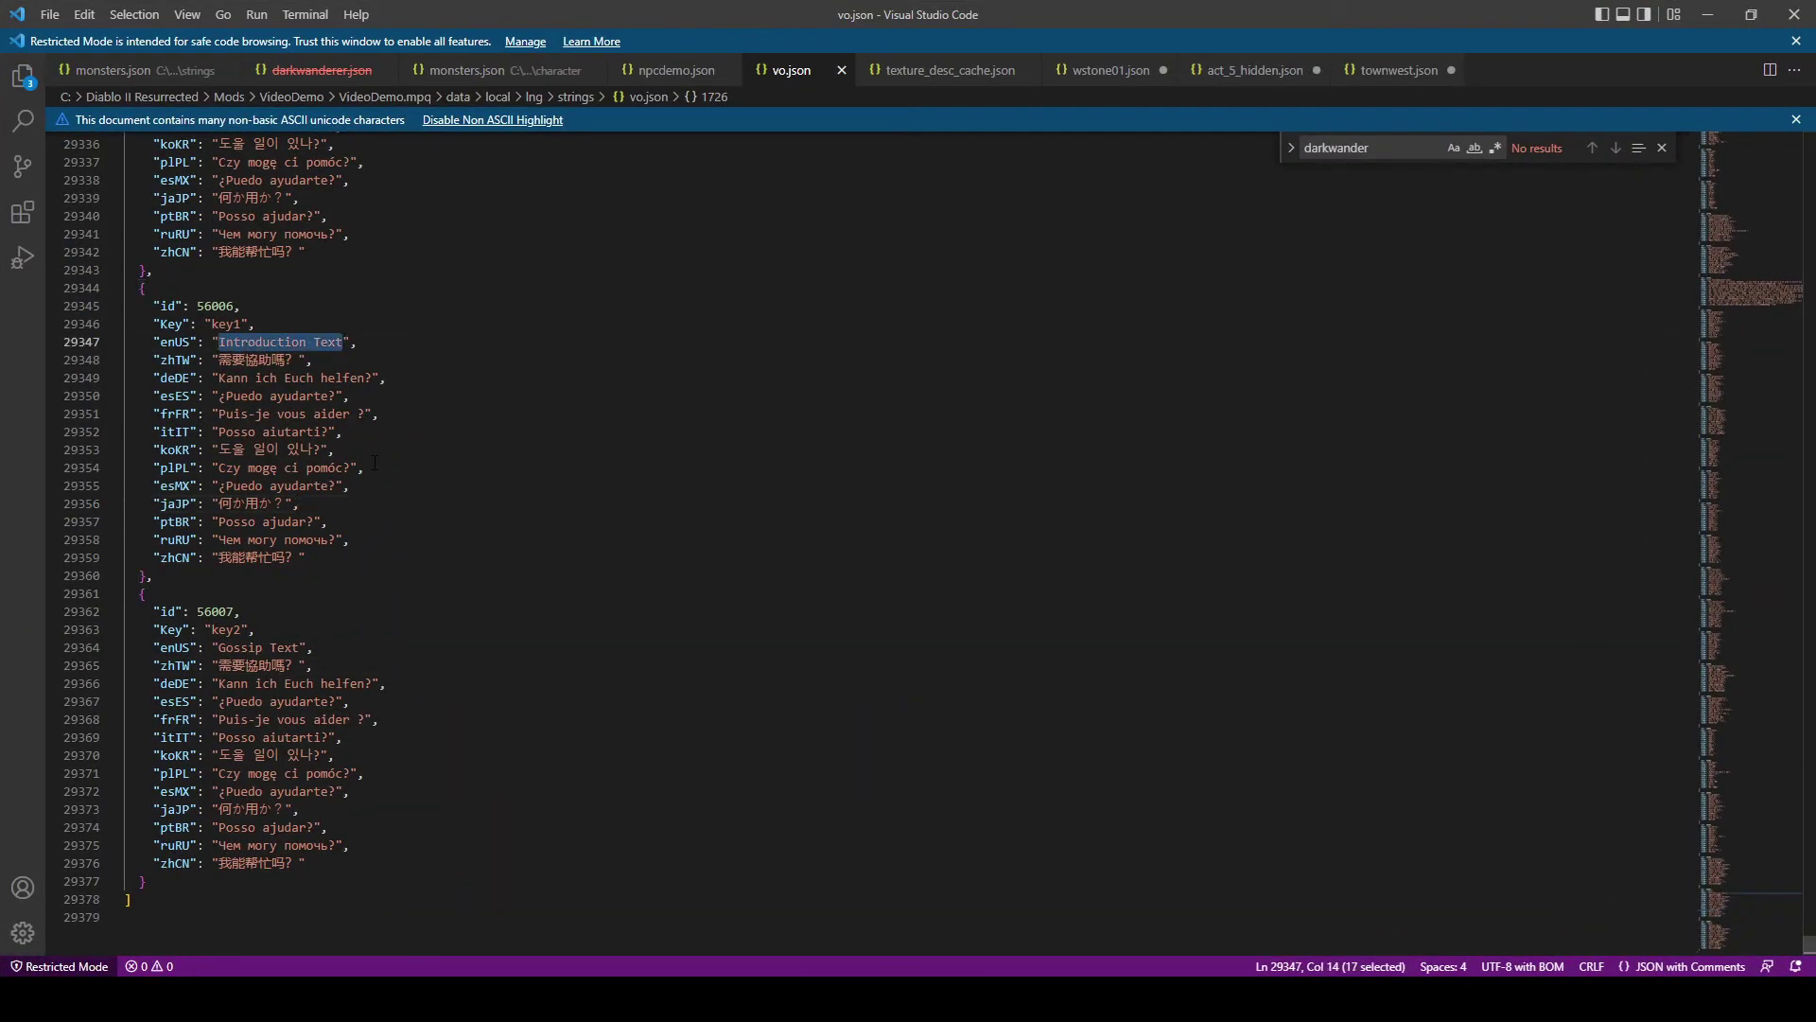
{"action": "left_click", "coordinate": [379, 502]}
{"action": "scroll", "coordinate": [373, 504], "scroll_direction": "up", "scroll_amount": 4}
{"action": "scroll", "coordinate": [367, 518], "scroll_direction": "up", "scroll_amount": 6}
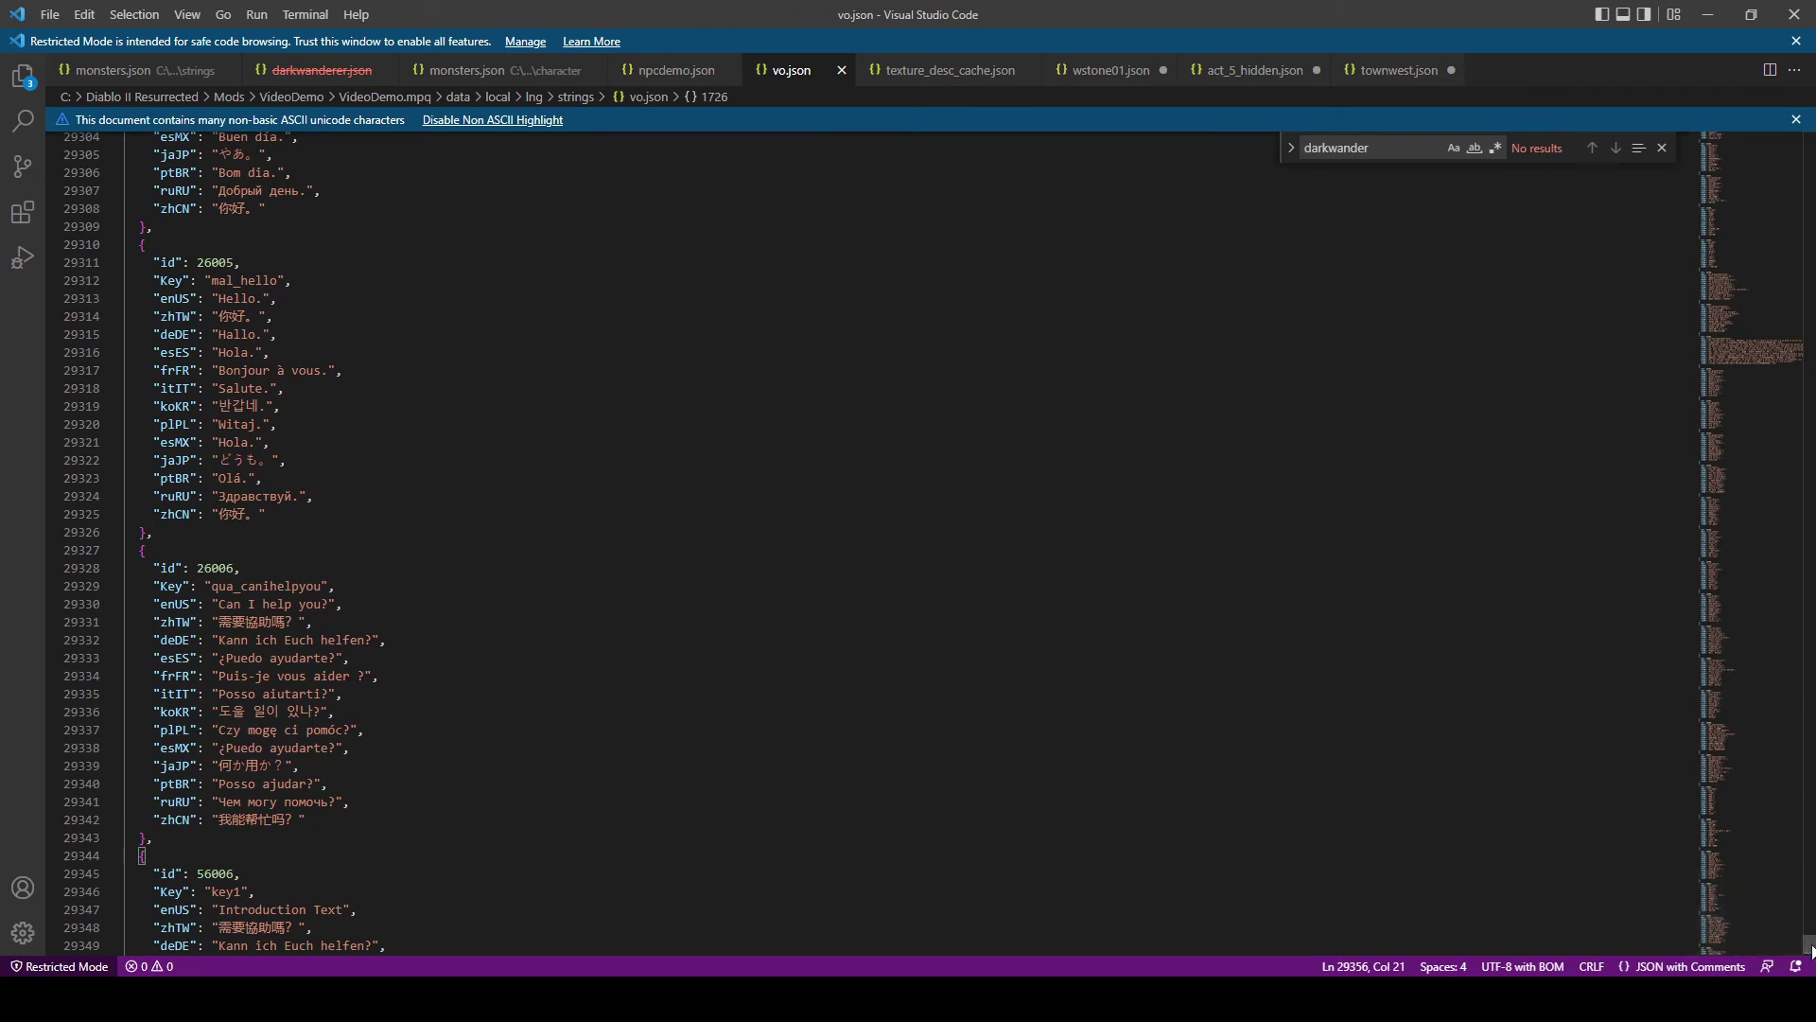
{"action": "scroll", "coordinate": [568, 778], "scroll_direction": "down", "scroll_amount": 4}
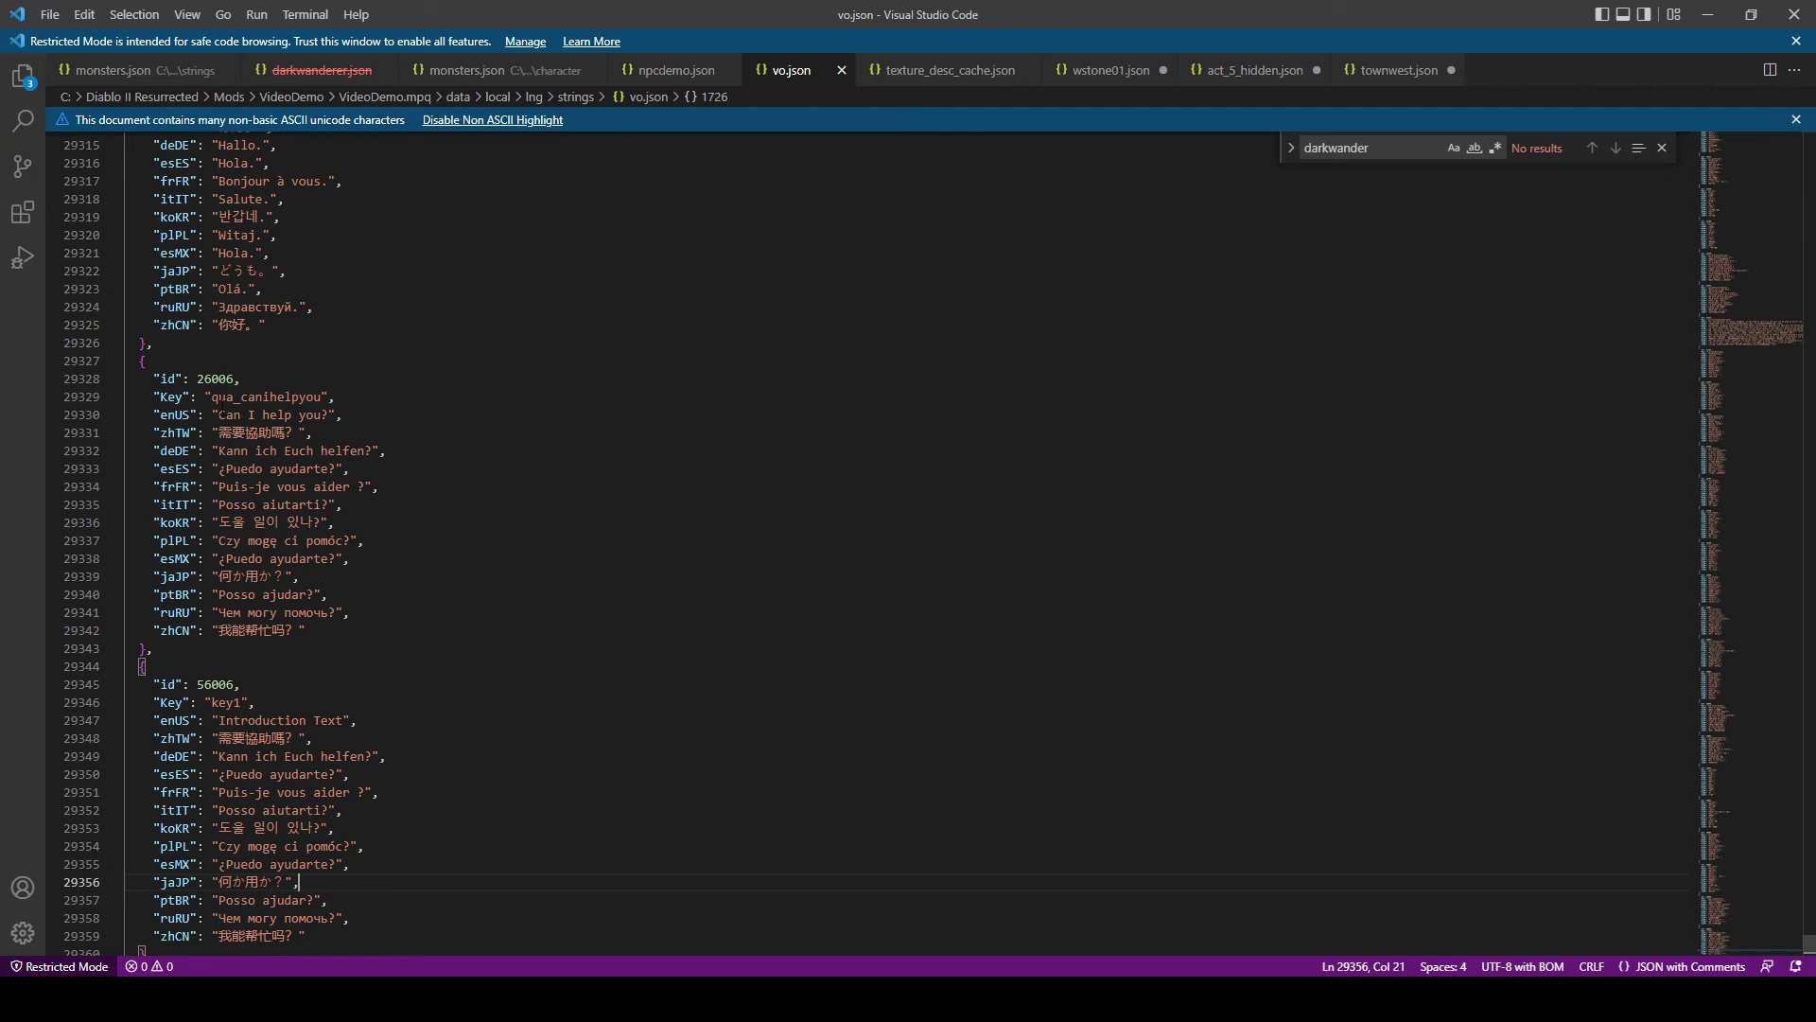
{"action": "left_click", "coordinate": [216, 414]}
{"action": "type", "text": "51"}
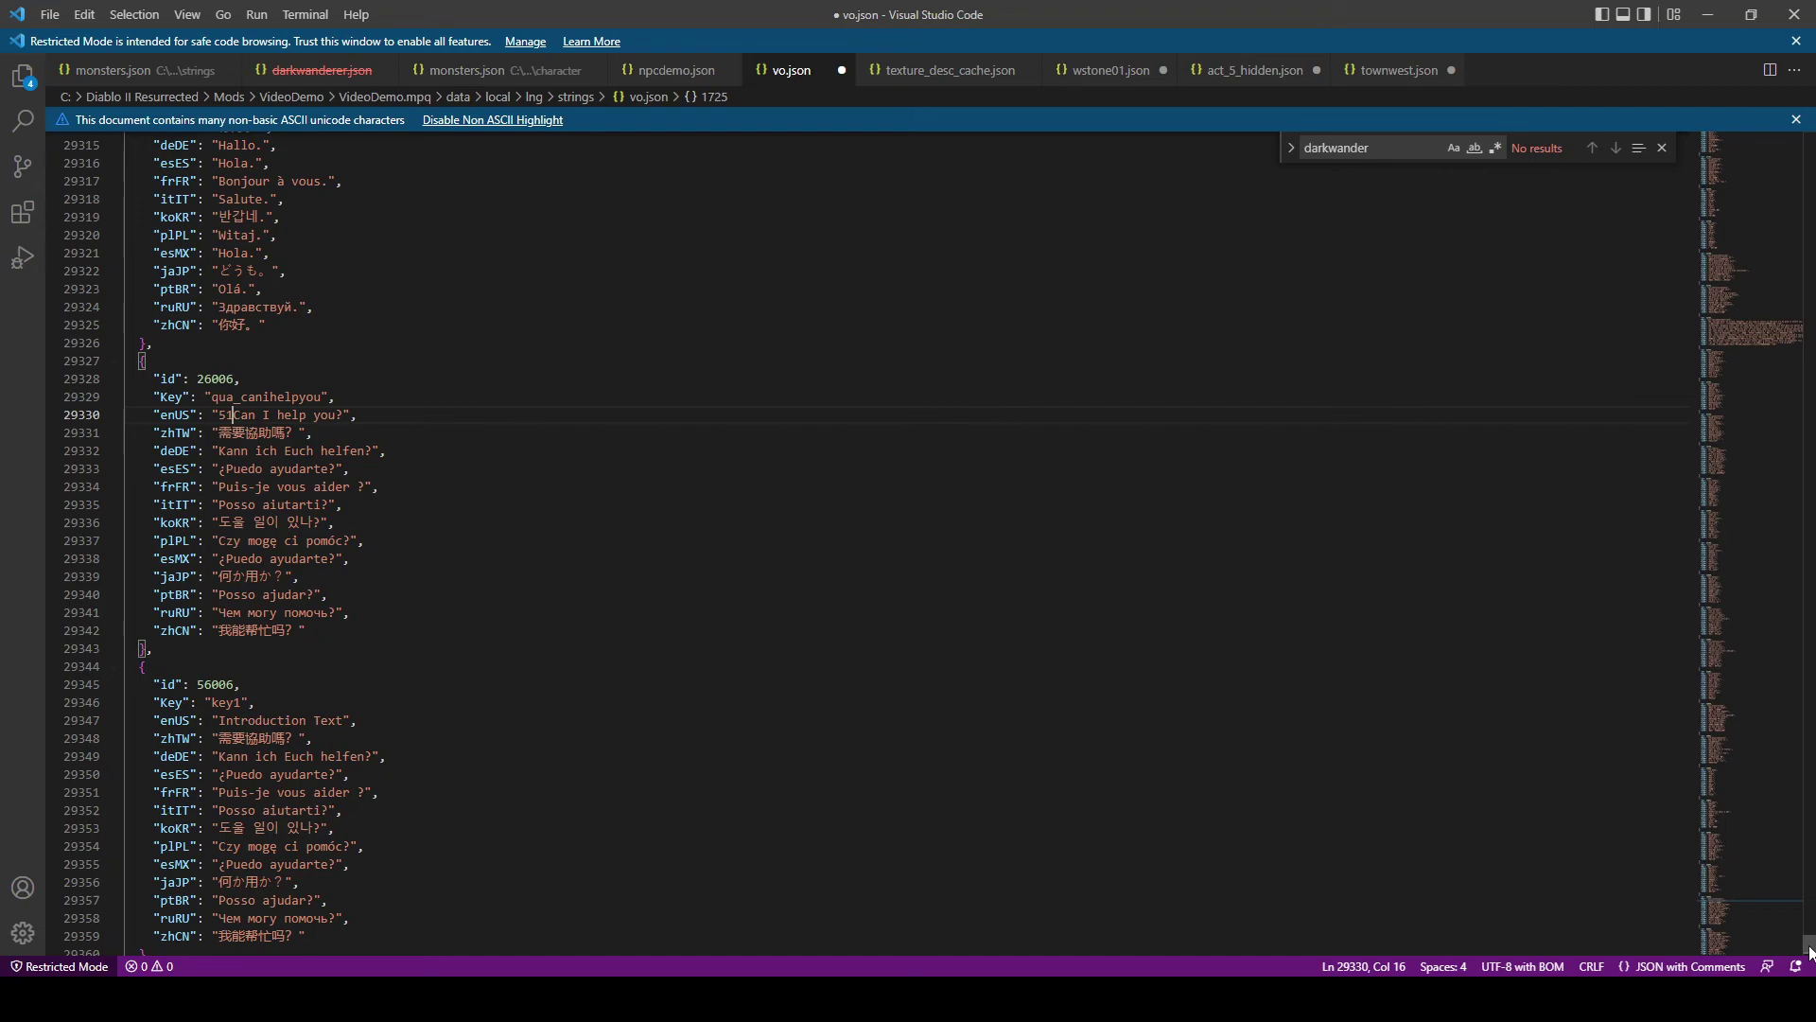
{"action": "left_click_drag", "start_coordinate": [1811, 950], "coordinate": [1788, 262]}
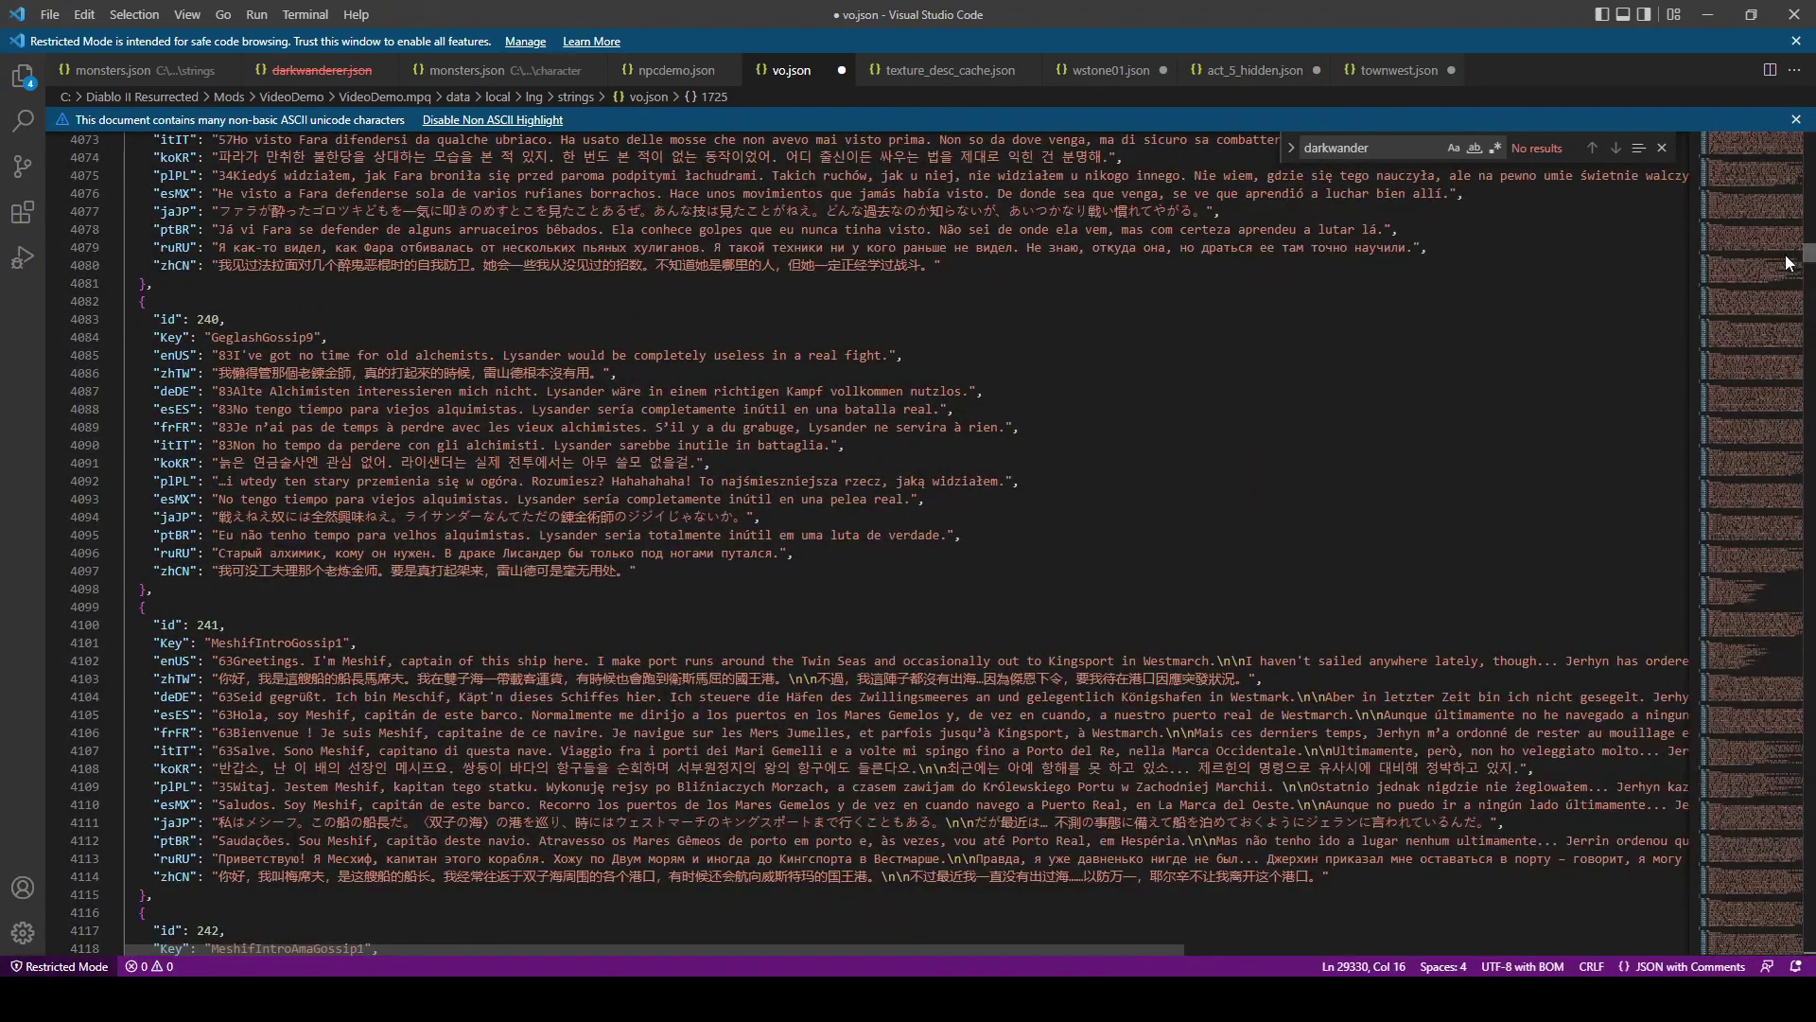
{"action": "left_click_drag", "start_coordinate": [233, 355], "coordinate": [219, 355]}
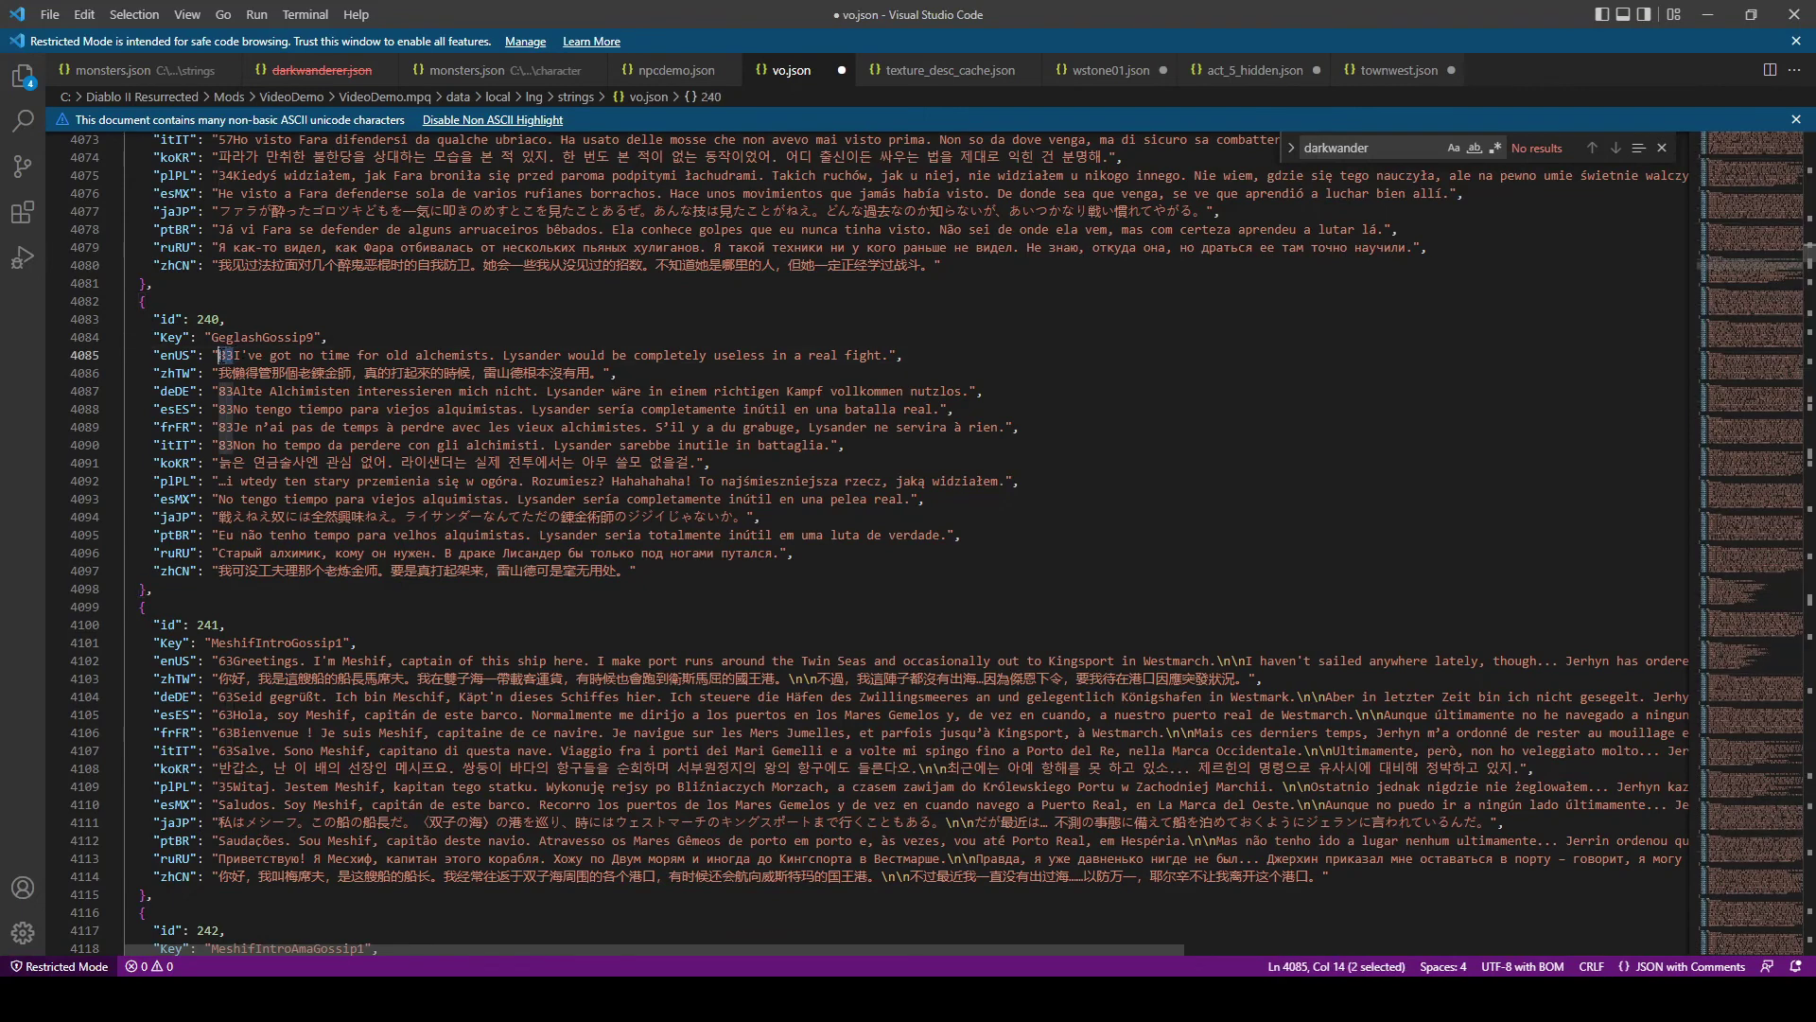
{"action": "left_click_drag", "start_coordinate": [232, 660], "coordinate": [219, 661]}
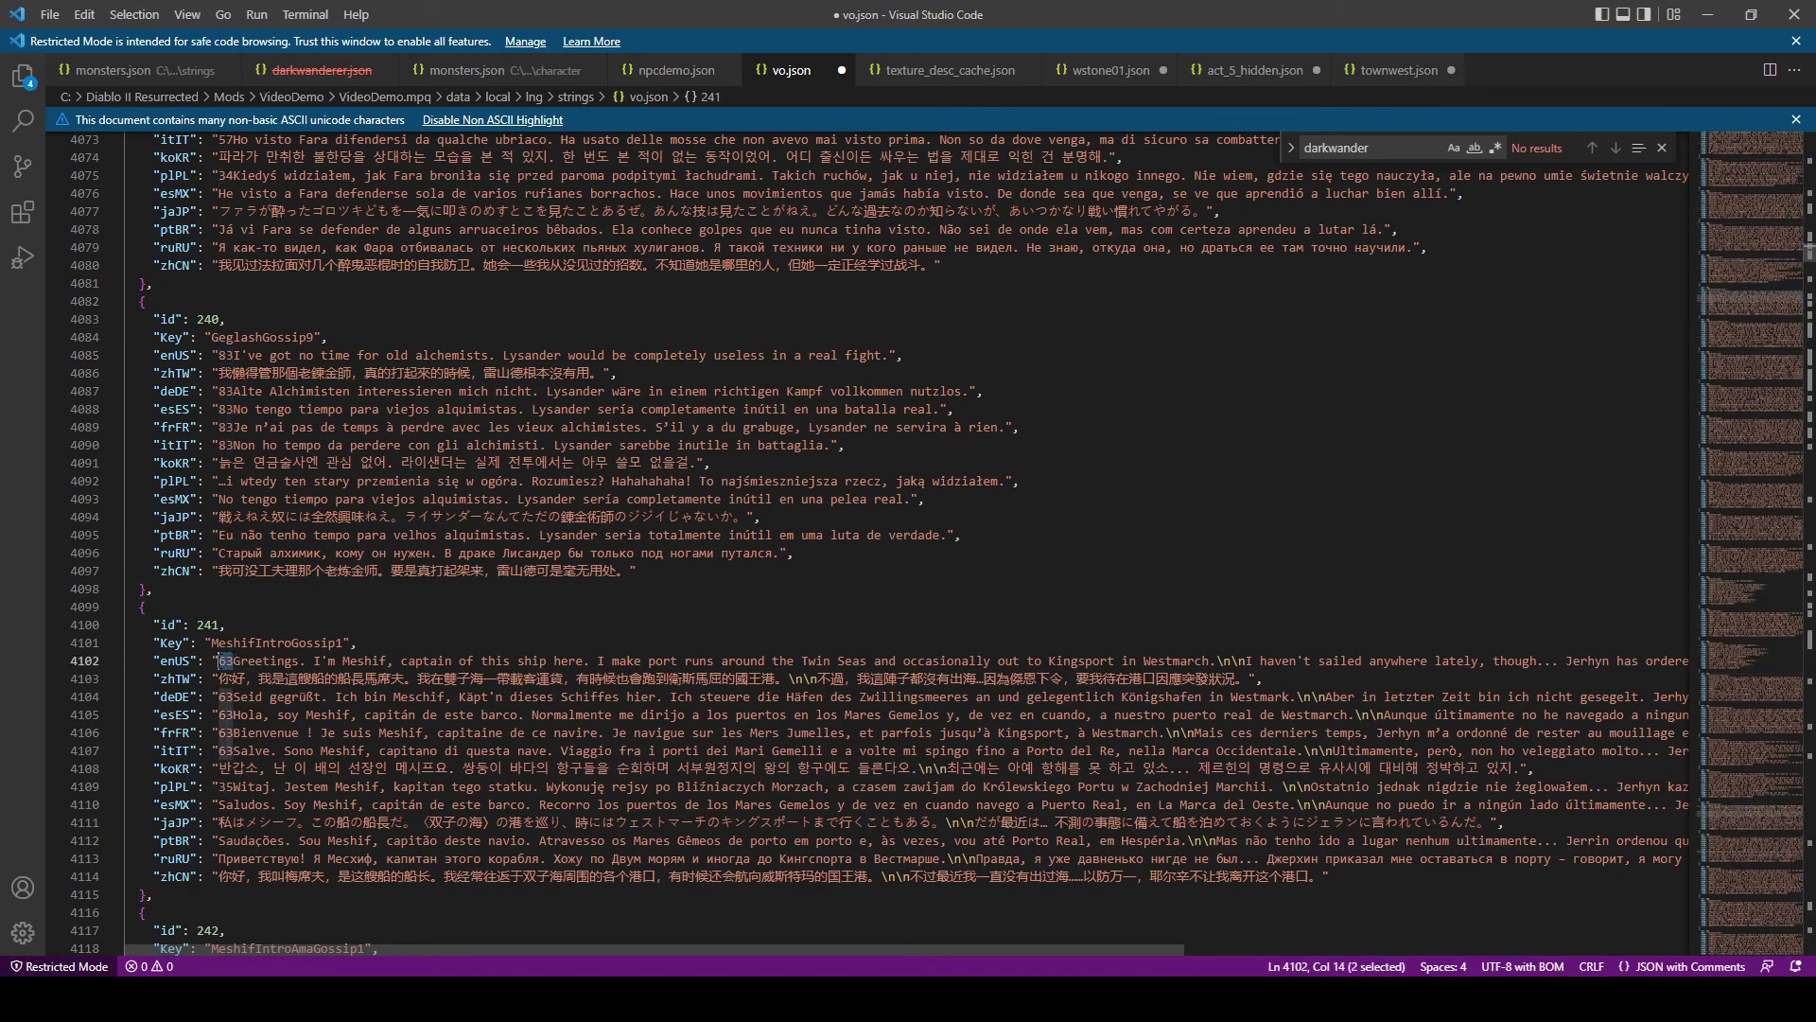
{"action": "scroll", "coordinate": [908, 539], "scroll_direction": "up", "scroll_amount": 3}
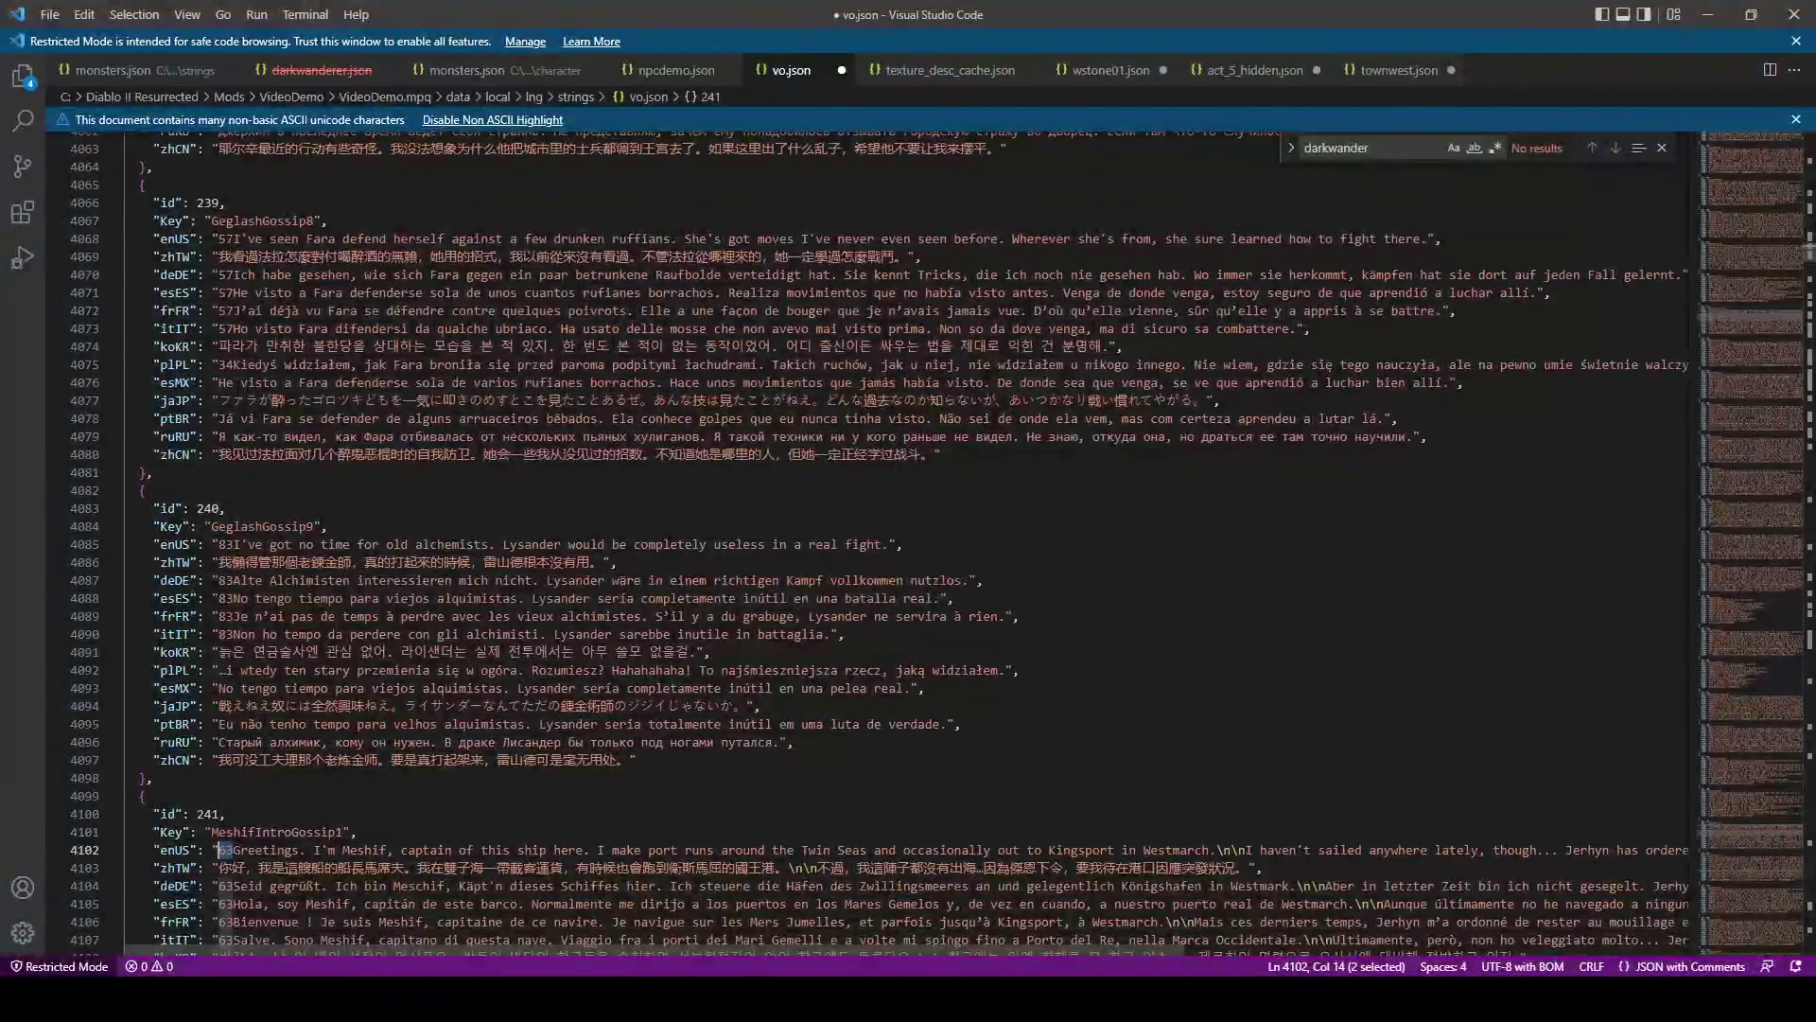
{"action": "left_click_drag", "start_coordinate": [233, 274], "coordinate": [218, 274]}
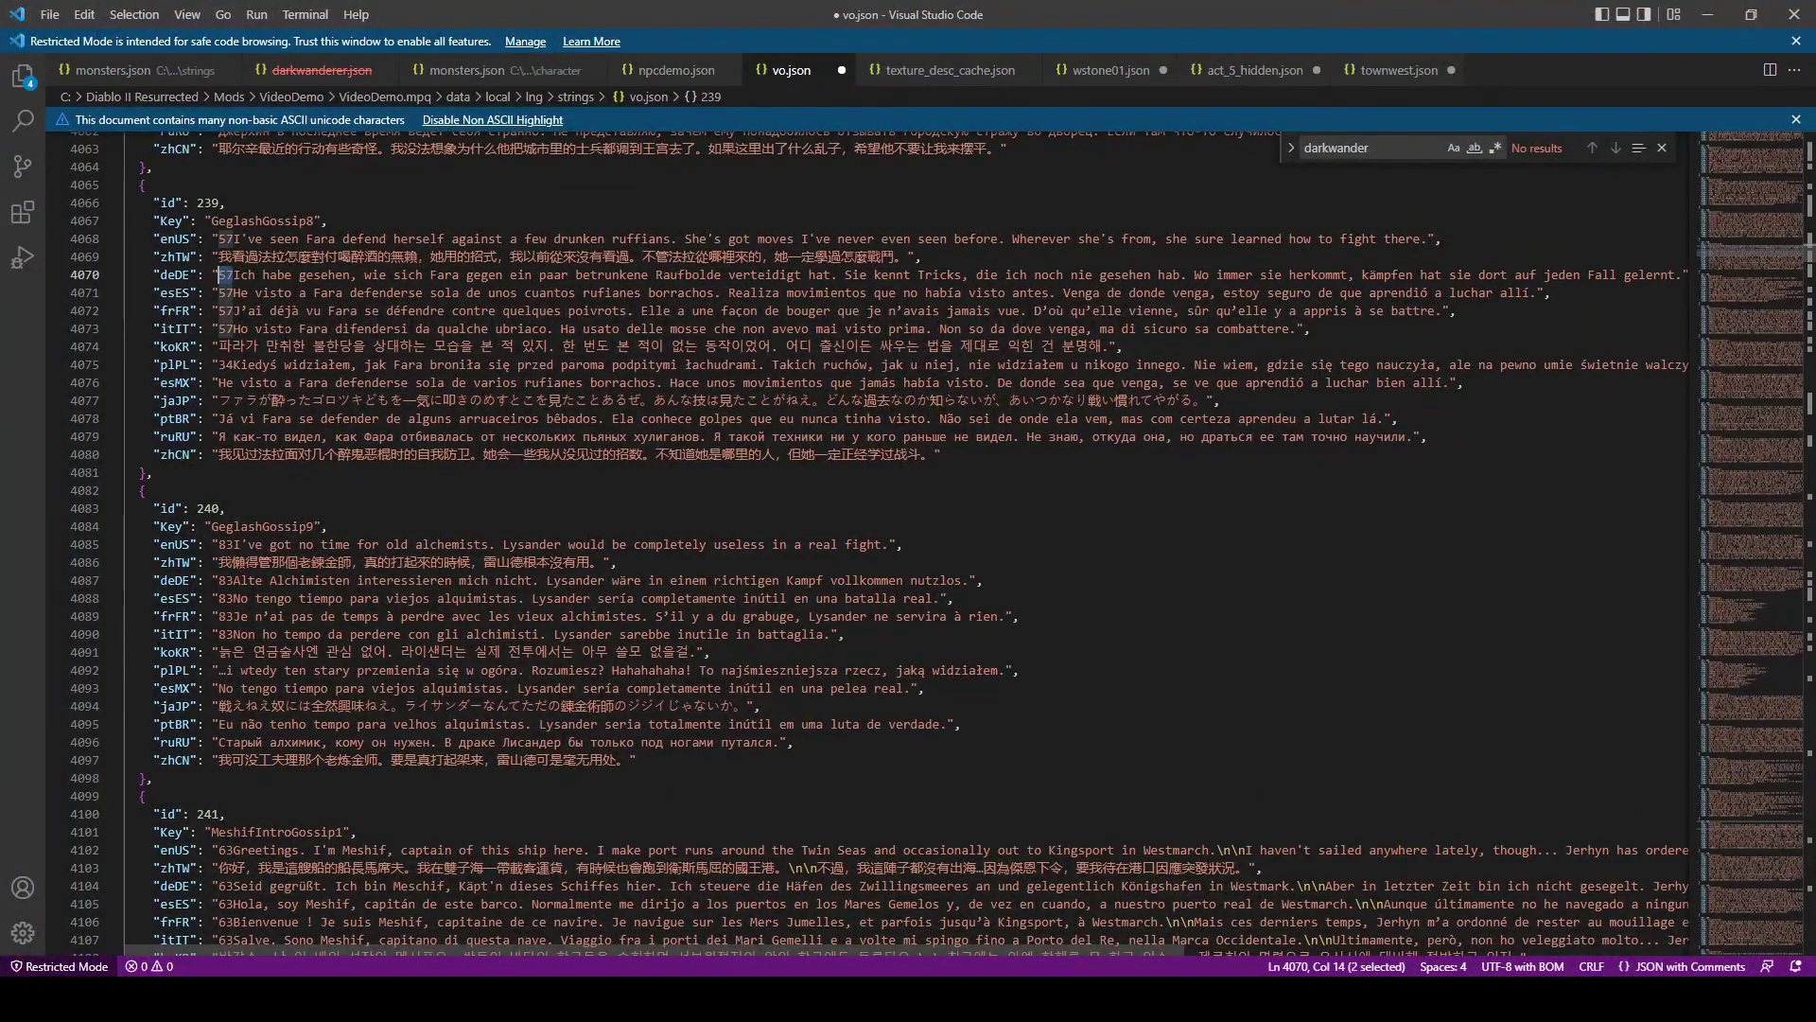
{"action": "scroll", "coordinate": [218, 274], "scroll_direction": "up", "scroll_amount": 10}
{"action": "mouse_move", "coordinate": [233, 501]}
{"action": "left_mouse_down"}
{"action": "mouse_move", "coordinate": [219, 479]}
{"action": "mouse_move", "coordinate": [219, 504]}
{"action": "left_mouse_up"}
{"action": "scroll", "coordinate": [218, 500], "scroll_direction": "up", "scroll_amount": 5}
{"action": "scroll", "coordinate": [282, 431], "scroll_direction": "up", "scroll_amount": 6}
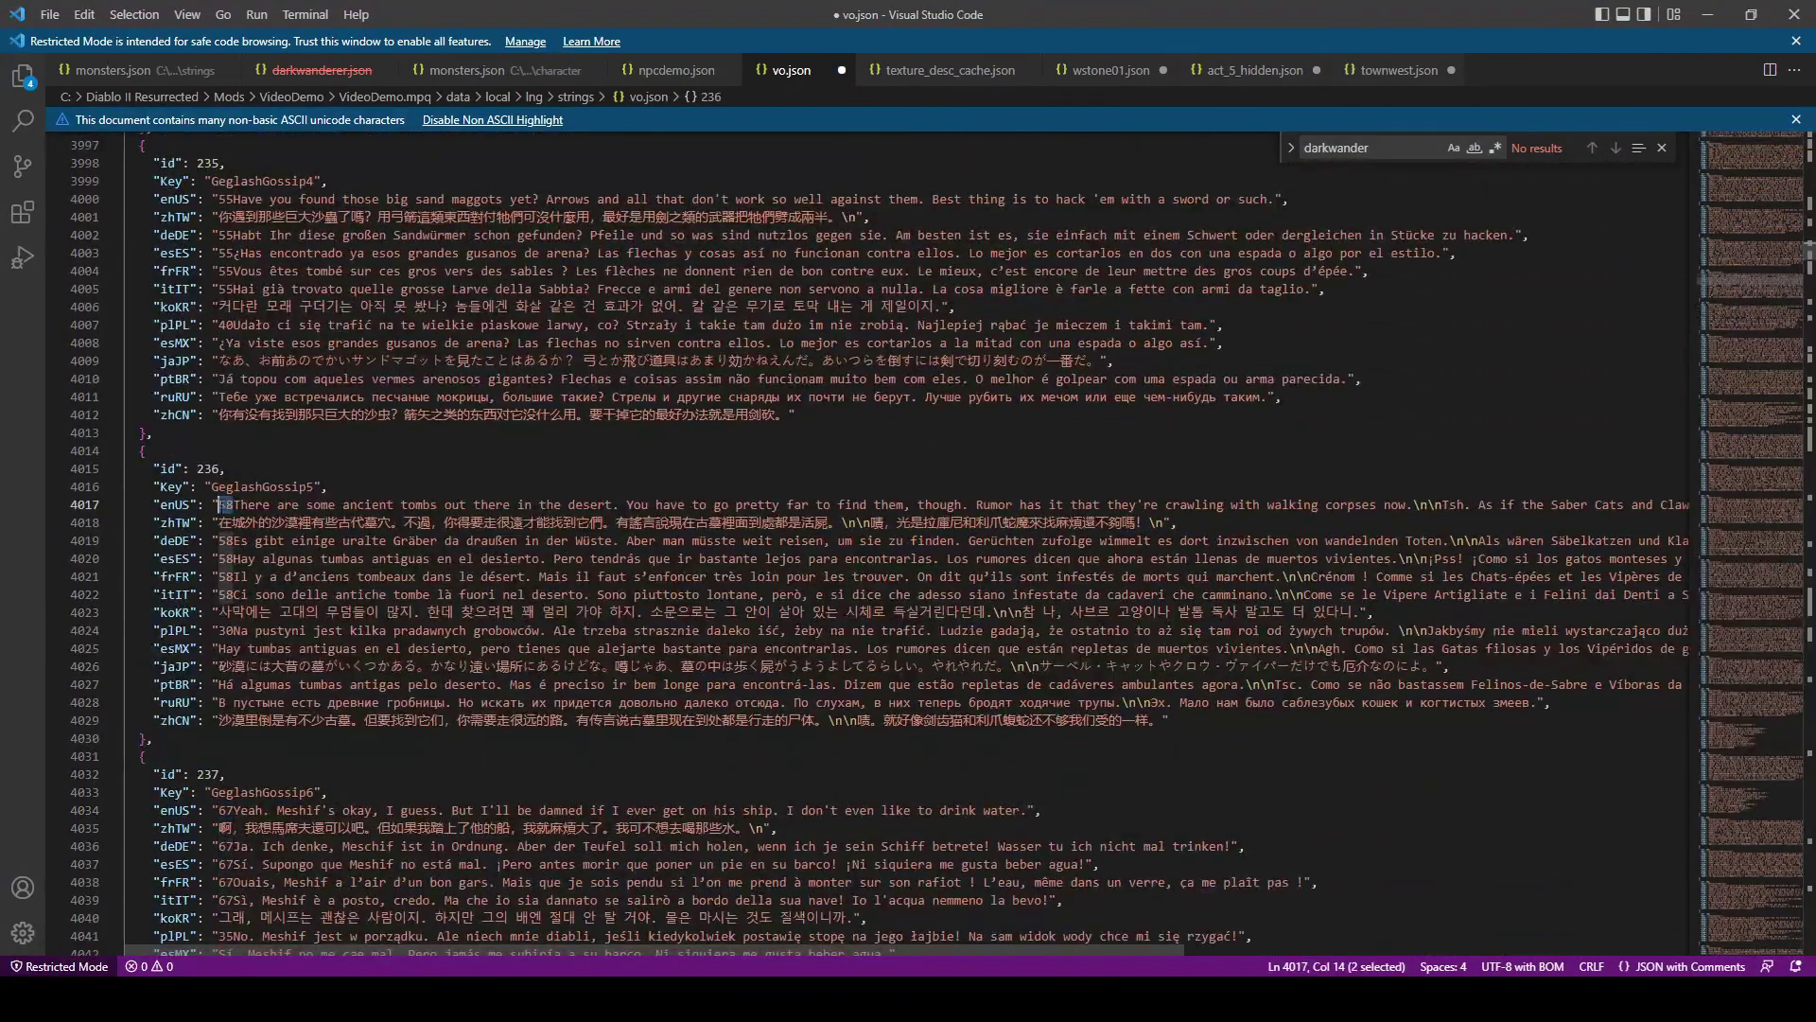
{"action": "left_click", "coordinate": [227, 198]}
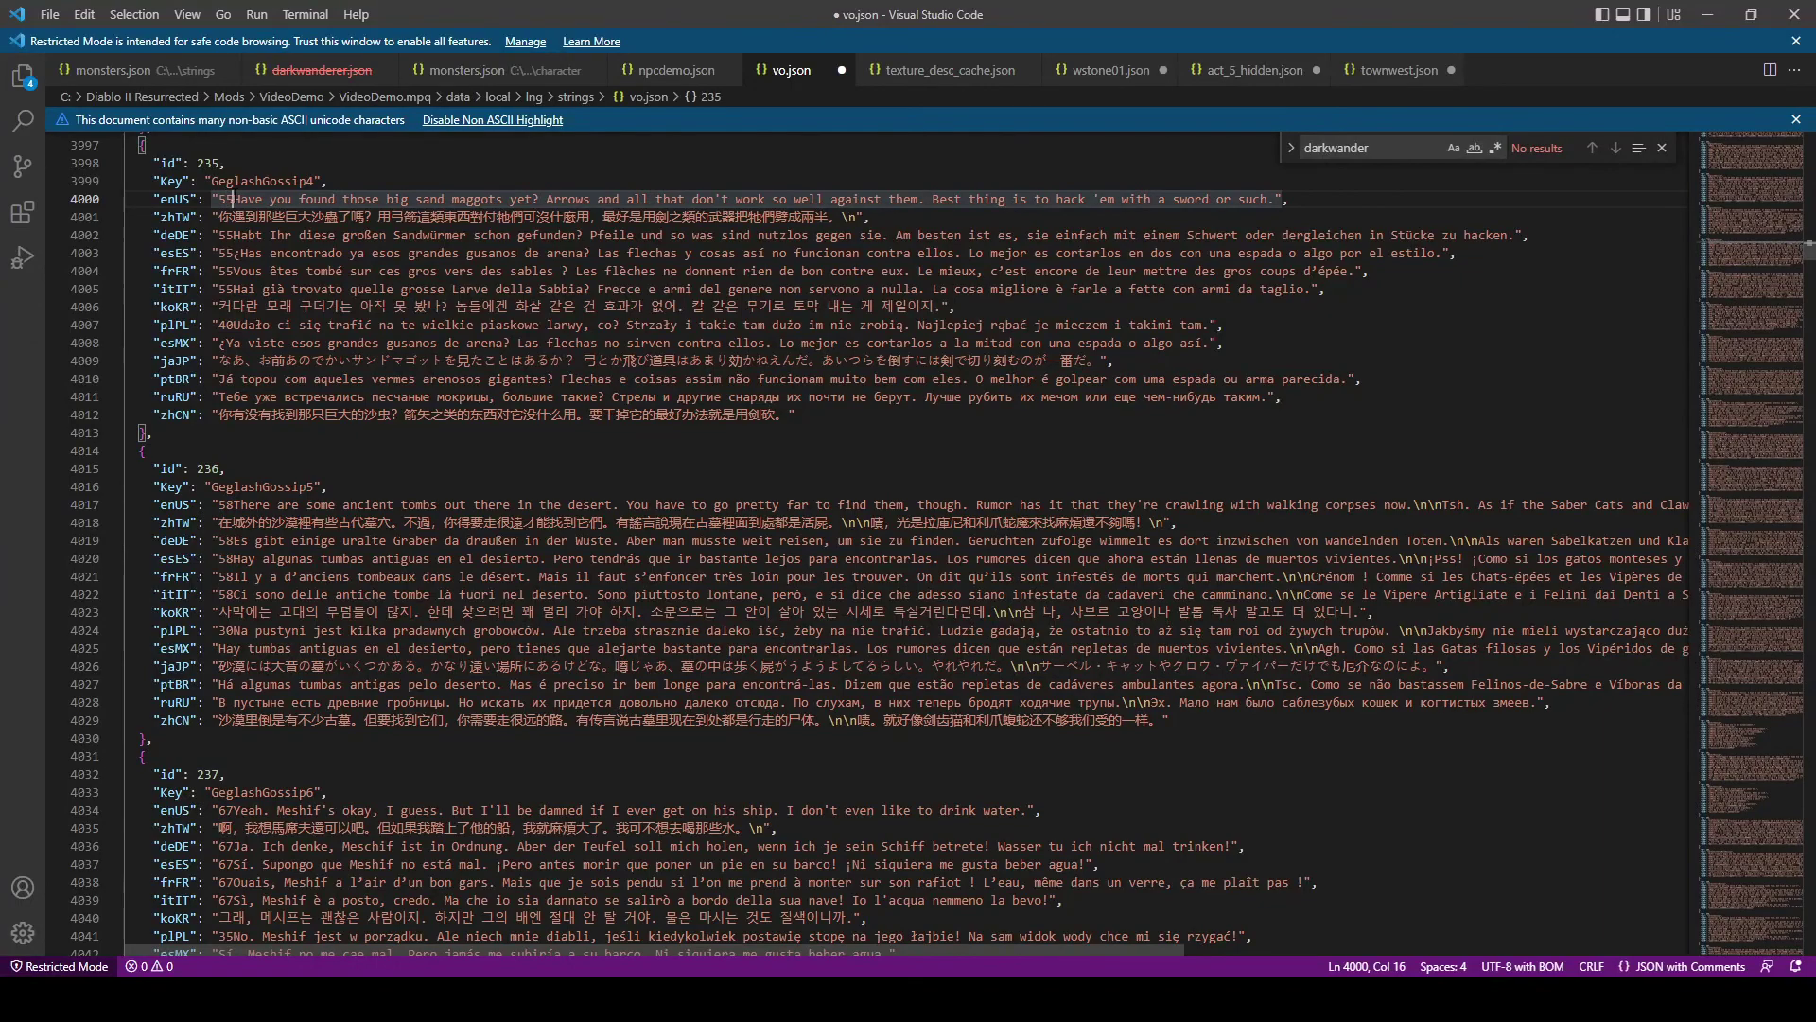
{"action": "left_click_drag", "start_coordinate": [232, 198], "coordinate": [219, 199]}
{"action": "scroll", "coordinate": [218, 198], "scroll_direction": "up", "scroll_amount": 10}
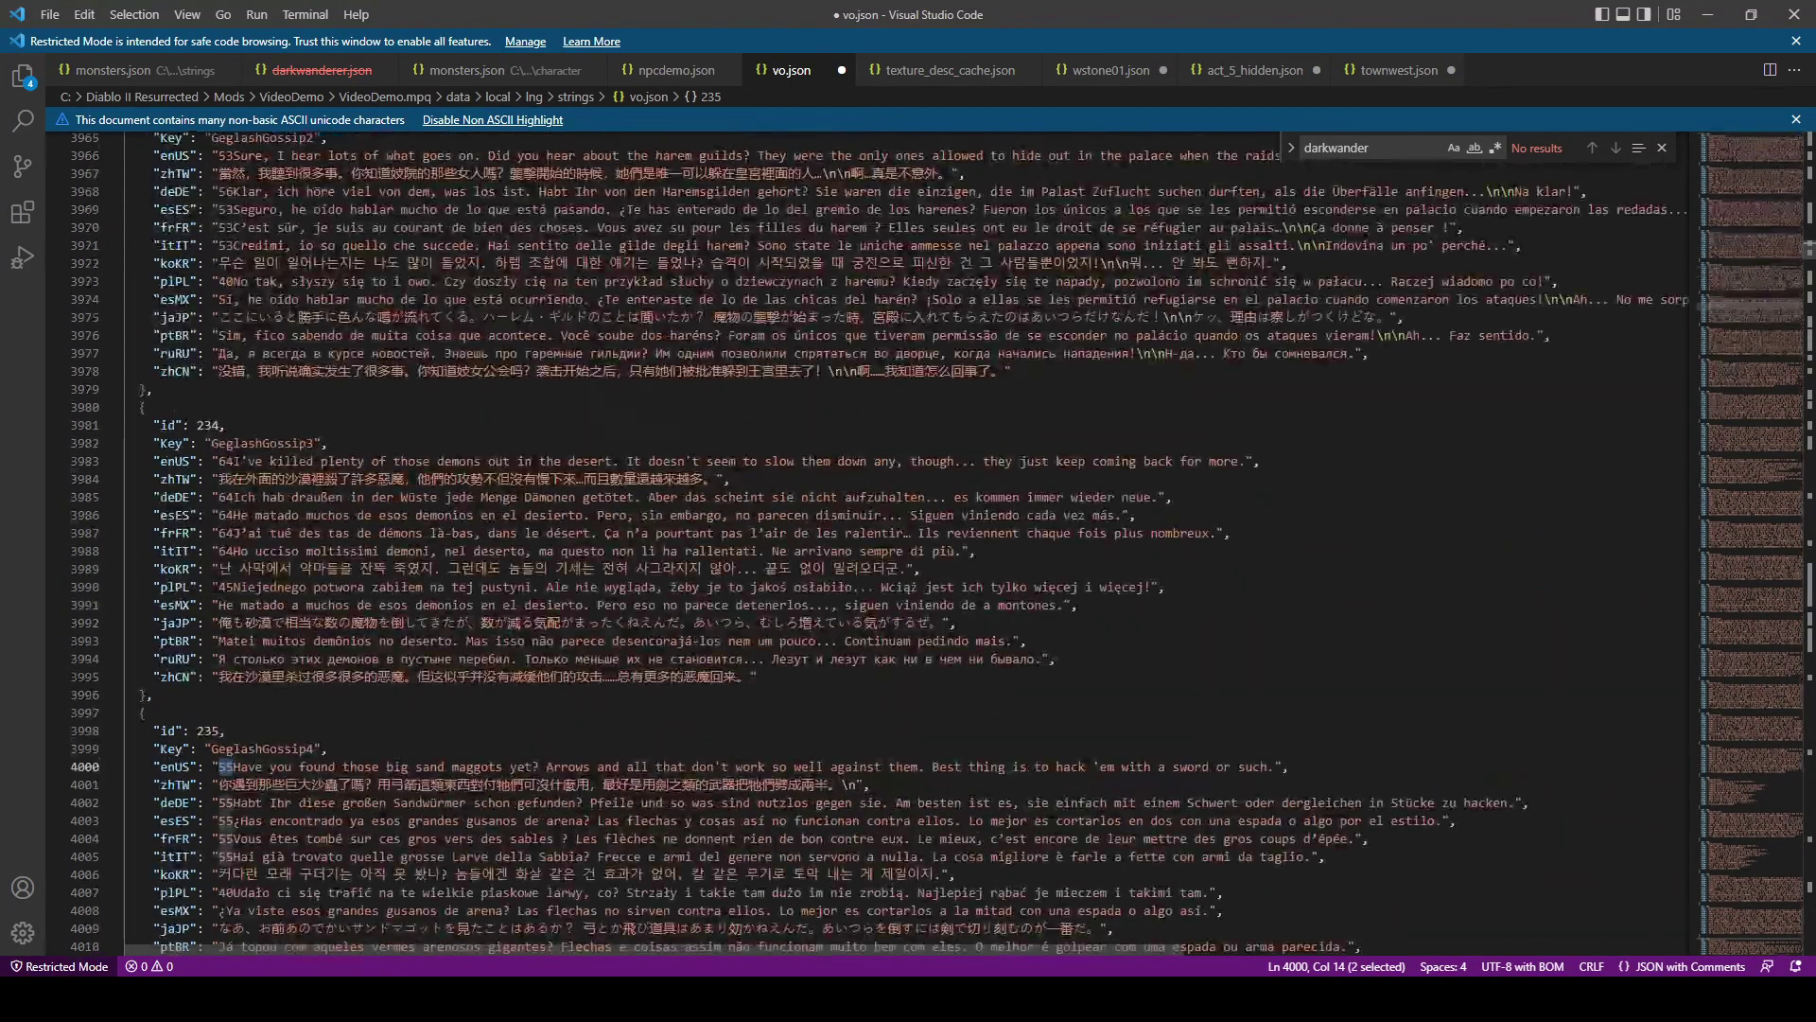
{"action": "left_click_drag", "start_coordinate": [232, 461], "coordinate": [218, 439]}
{"action": "scroll", "coordinate": [218, 461], "scroll_direction": "up", "scroll_amount": 5}
{"action": "scroll", "coordinate": [218, 439], "scroll_direction": "up", "scroll_amount": 4}
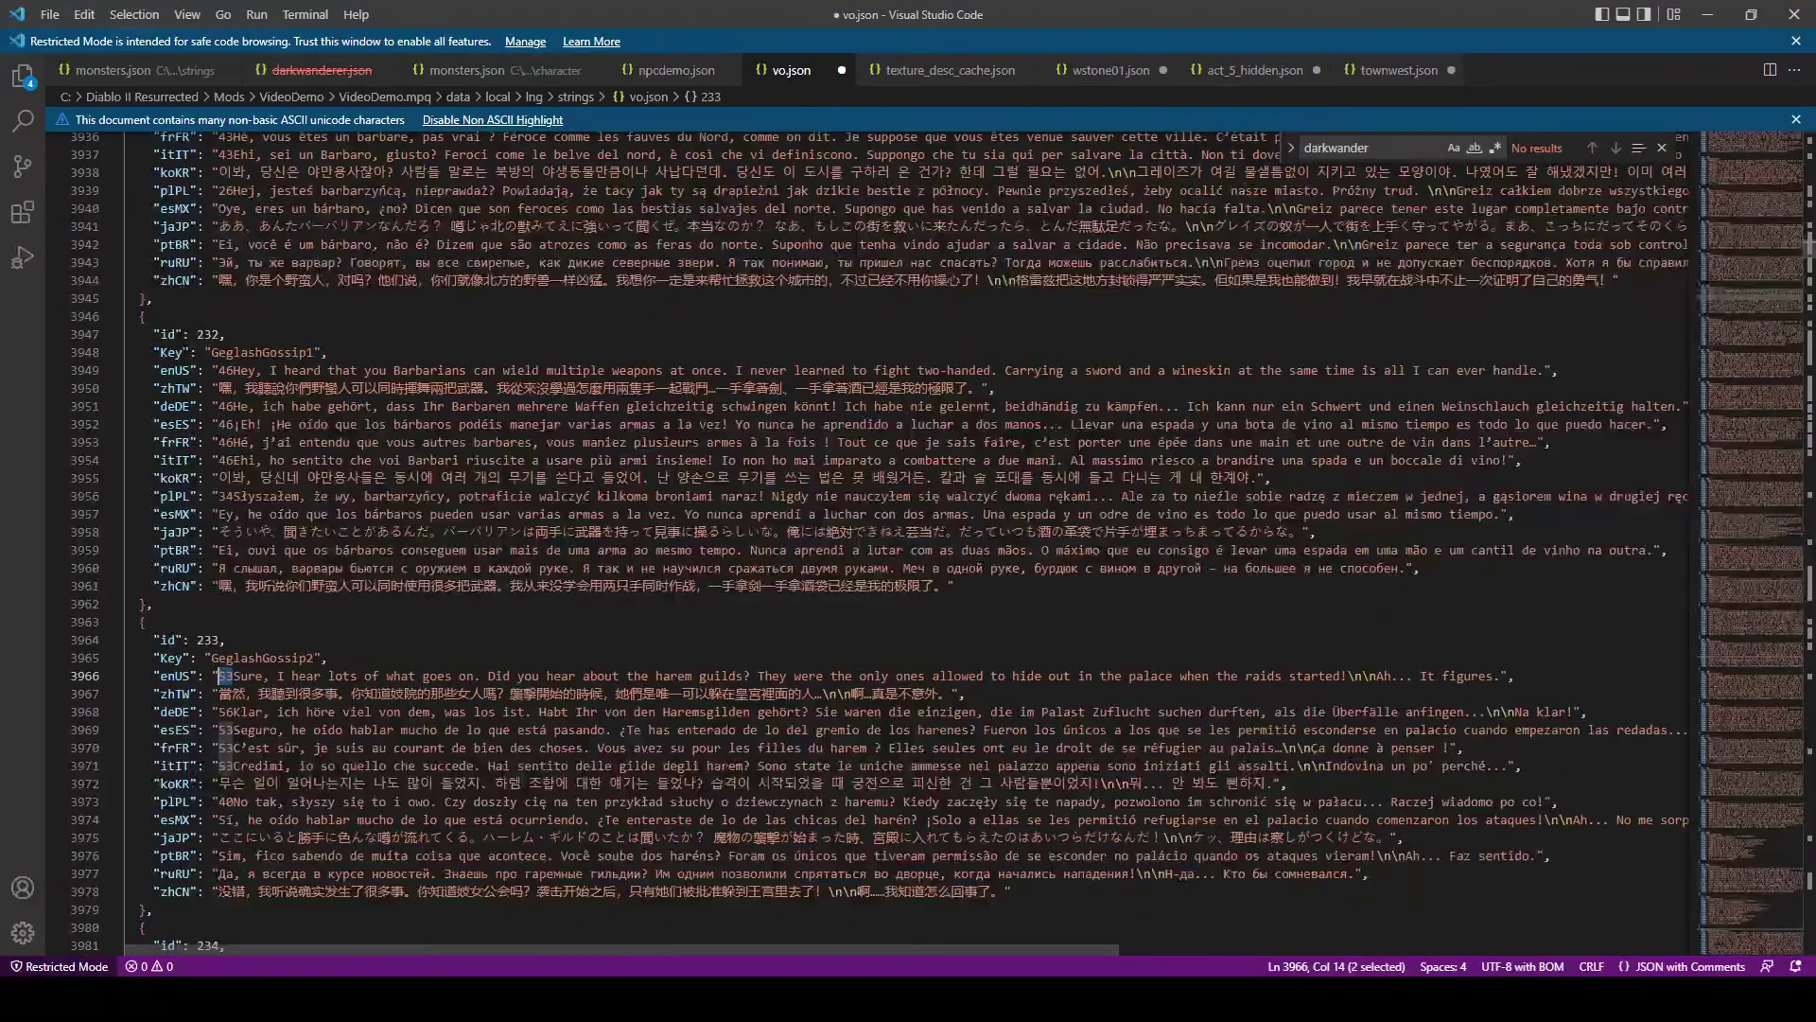
{"action": "scroll", "coordinate": [401, 441], "scroll_direction": "down", "scroll_amount": 20}
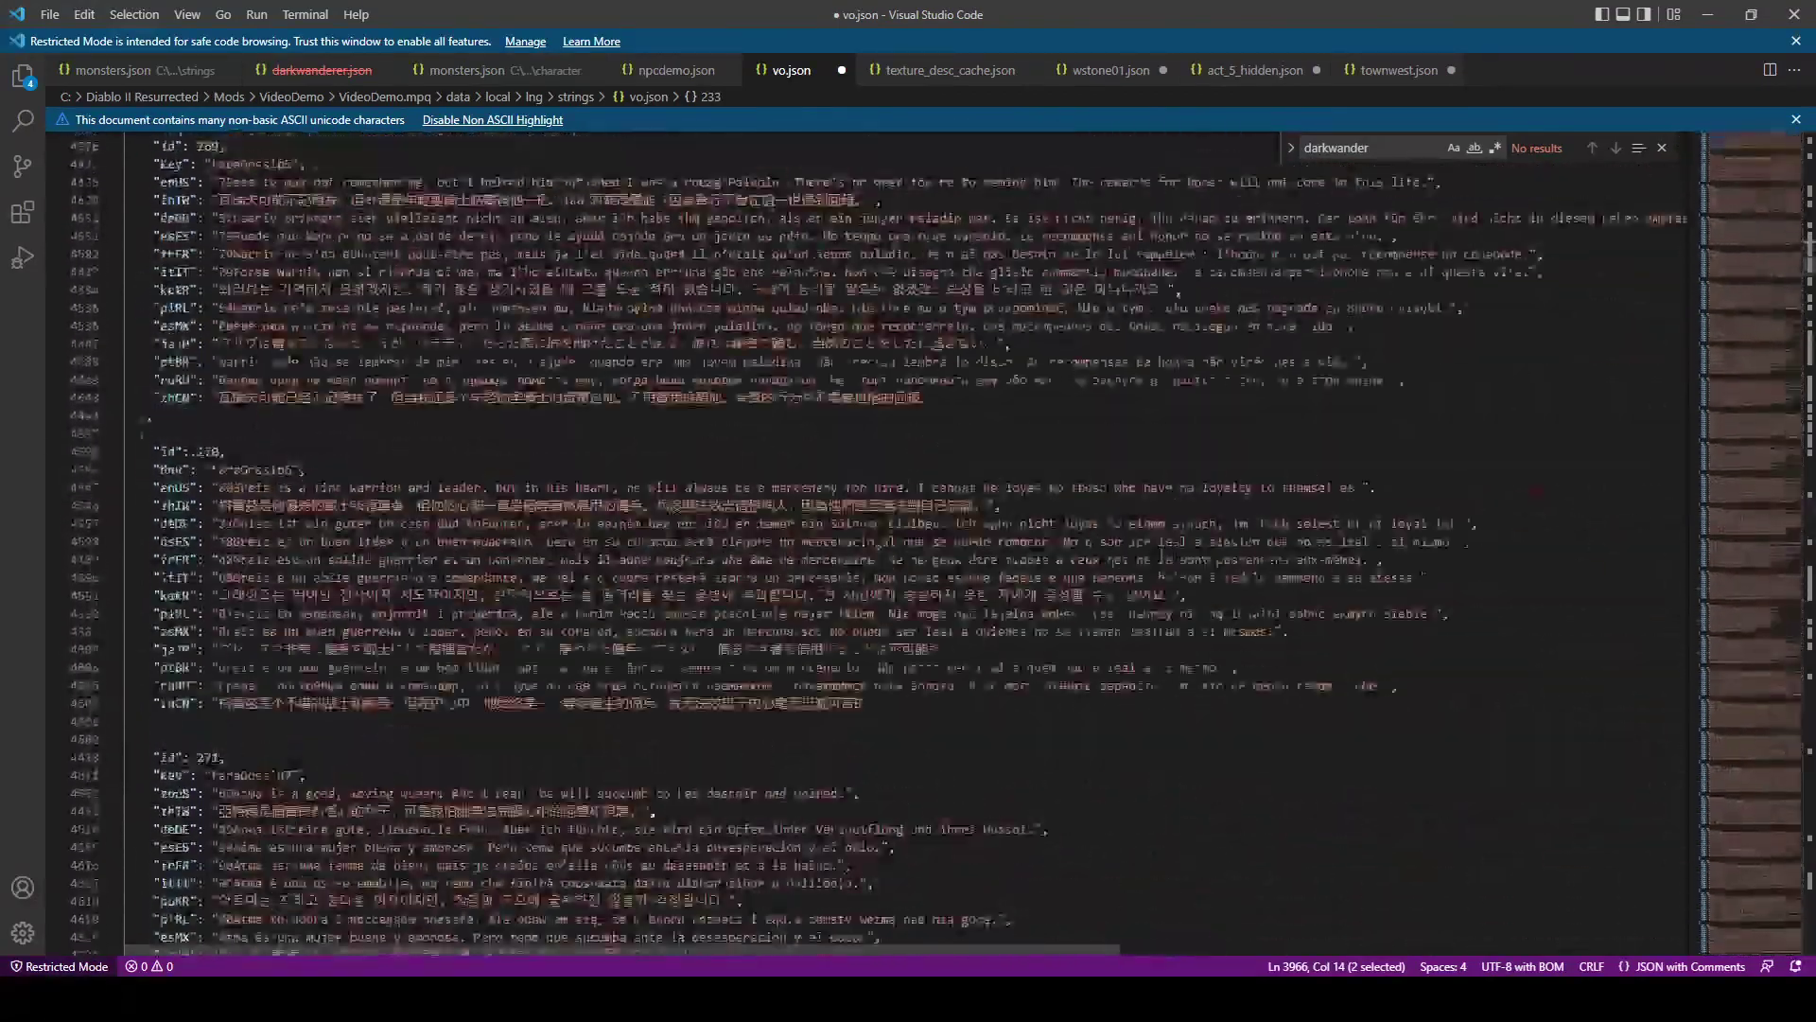
{"action": "scroll", "coordinate": [908, 543], "scroll_direction": "down", "scroll_amount": 20}
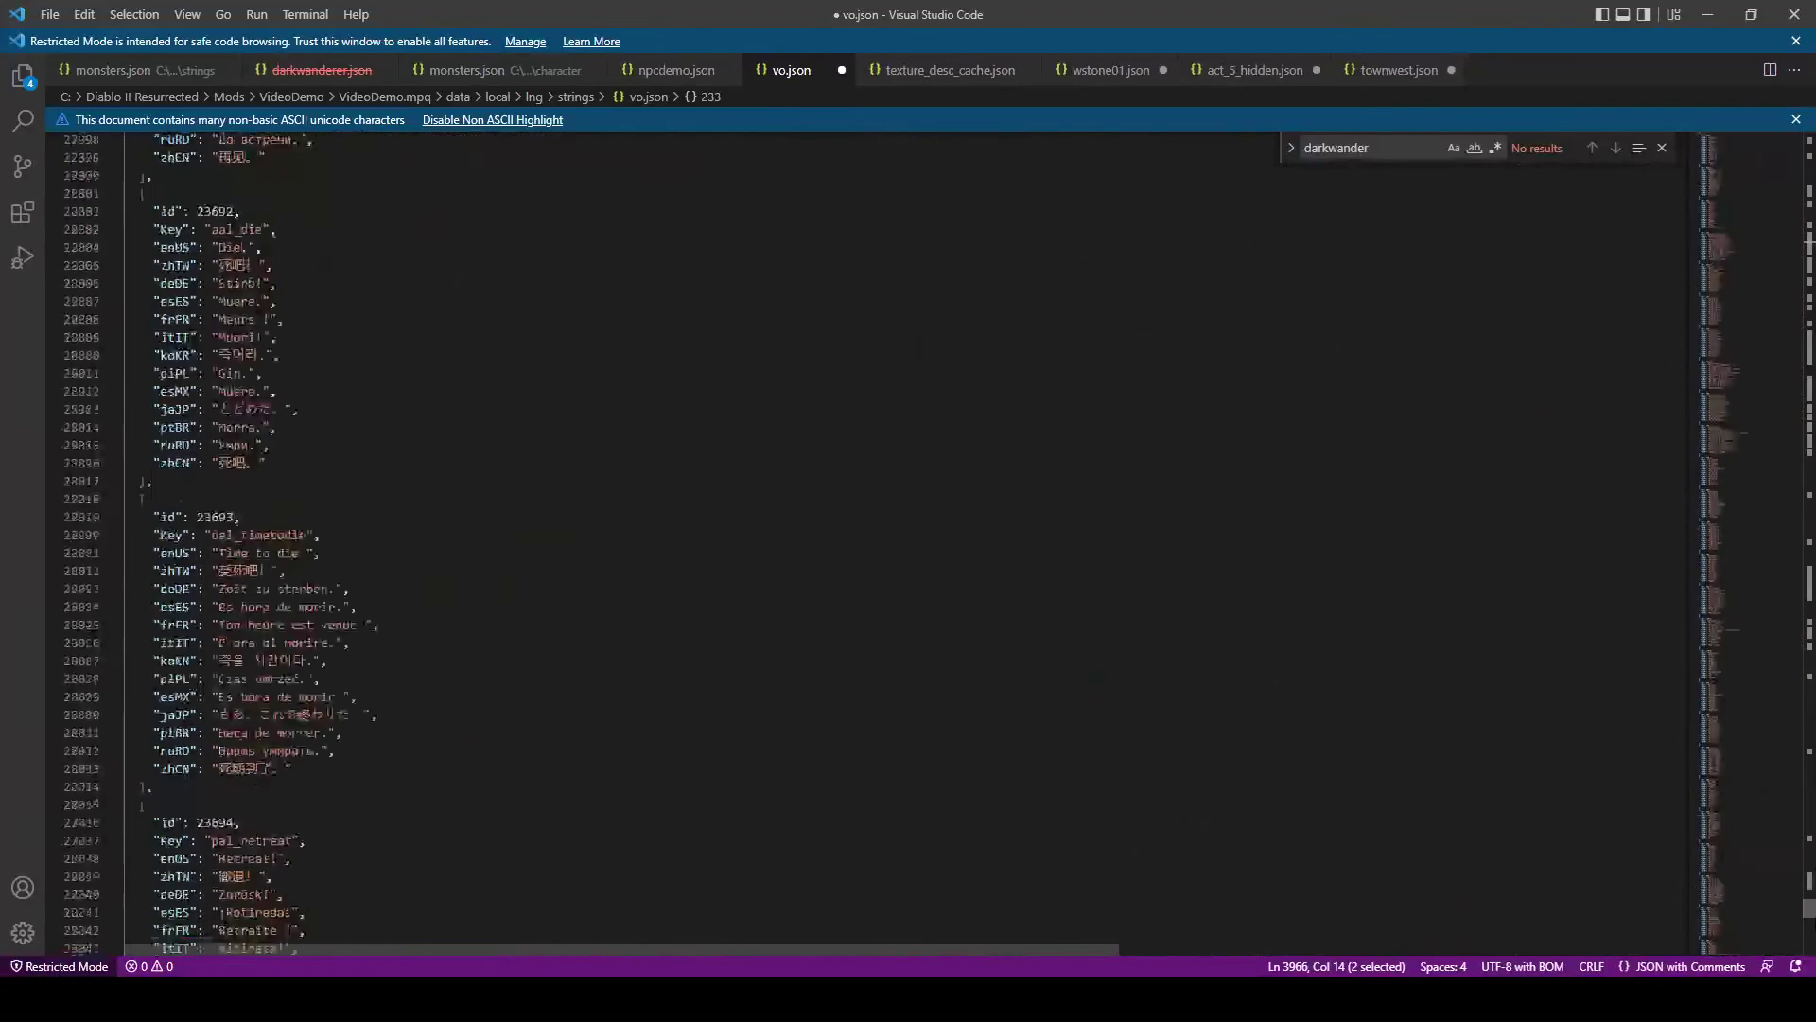
{"action": "scroll", "coordinate": [323, 558], "scroll_direction": "down", "scroll_amount": 20}
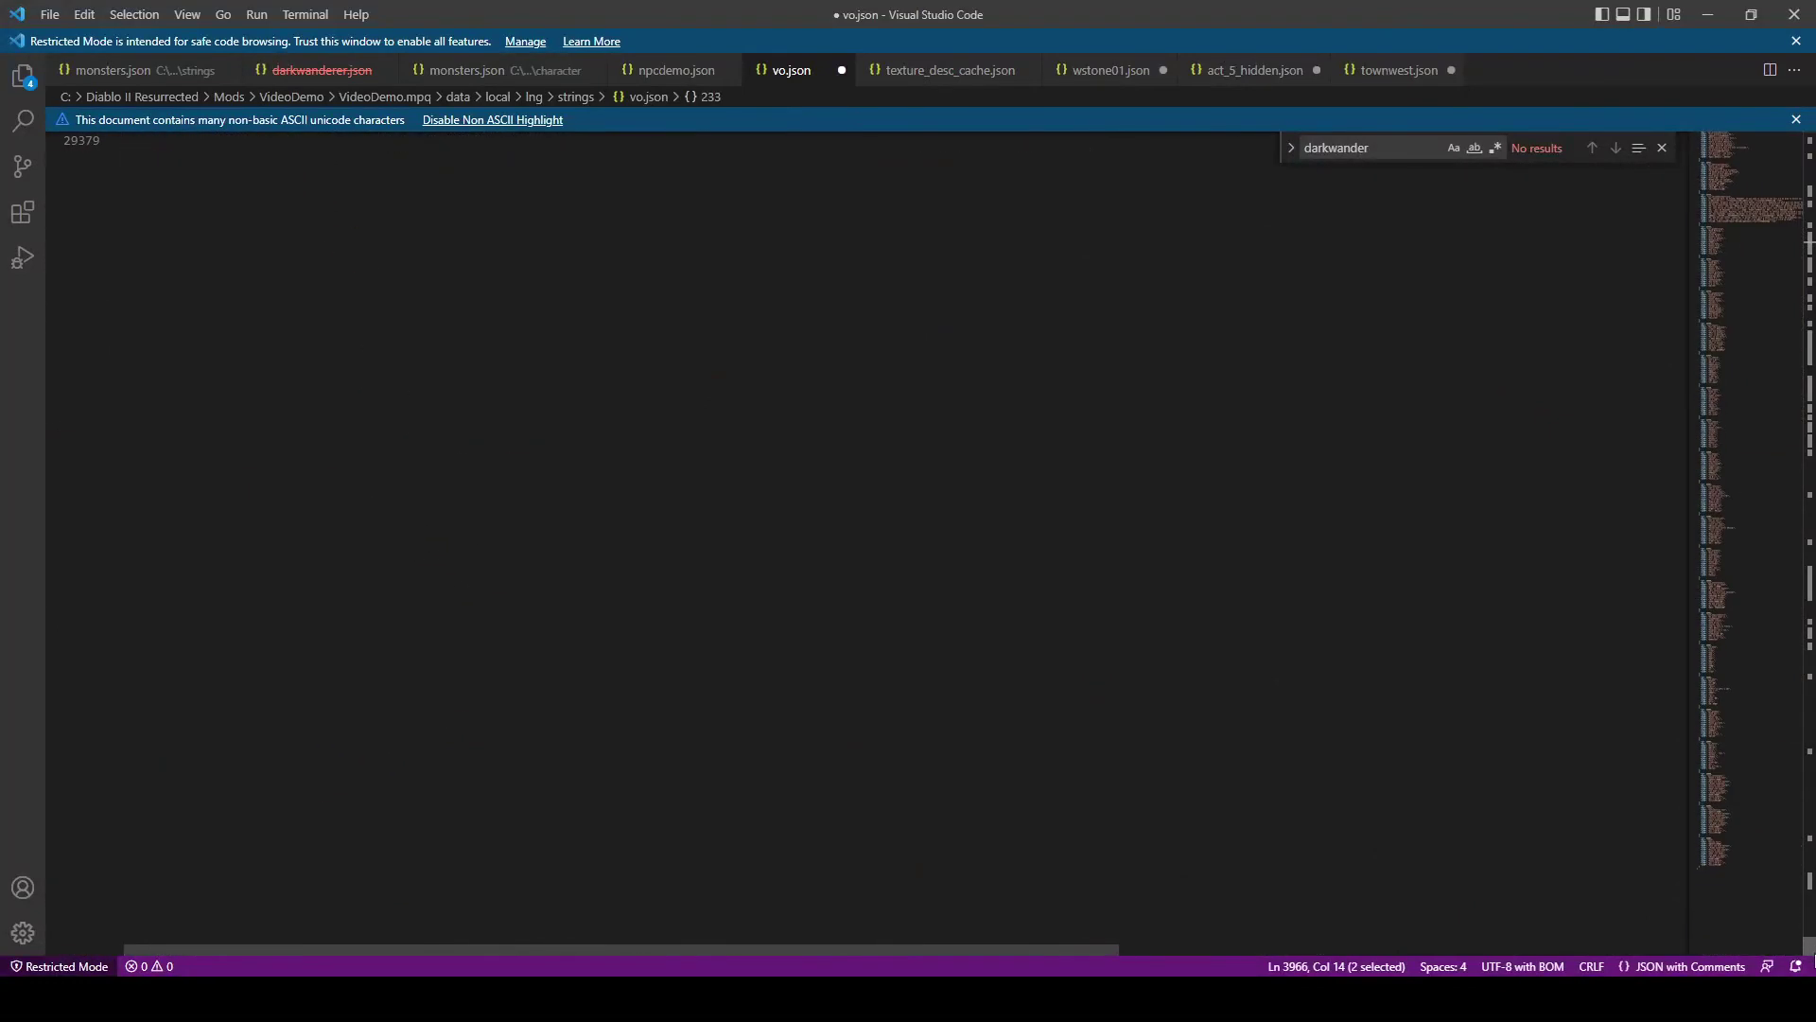
{"action": "scroll", "coordinate": [324, 558], "scroll_direction": "up", "scroll_amount": 13}
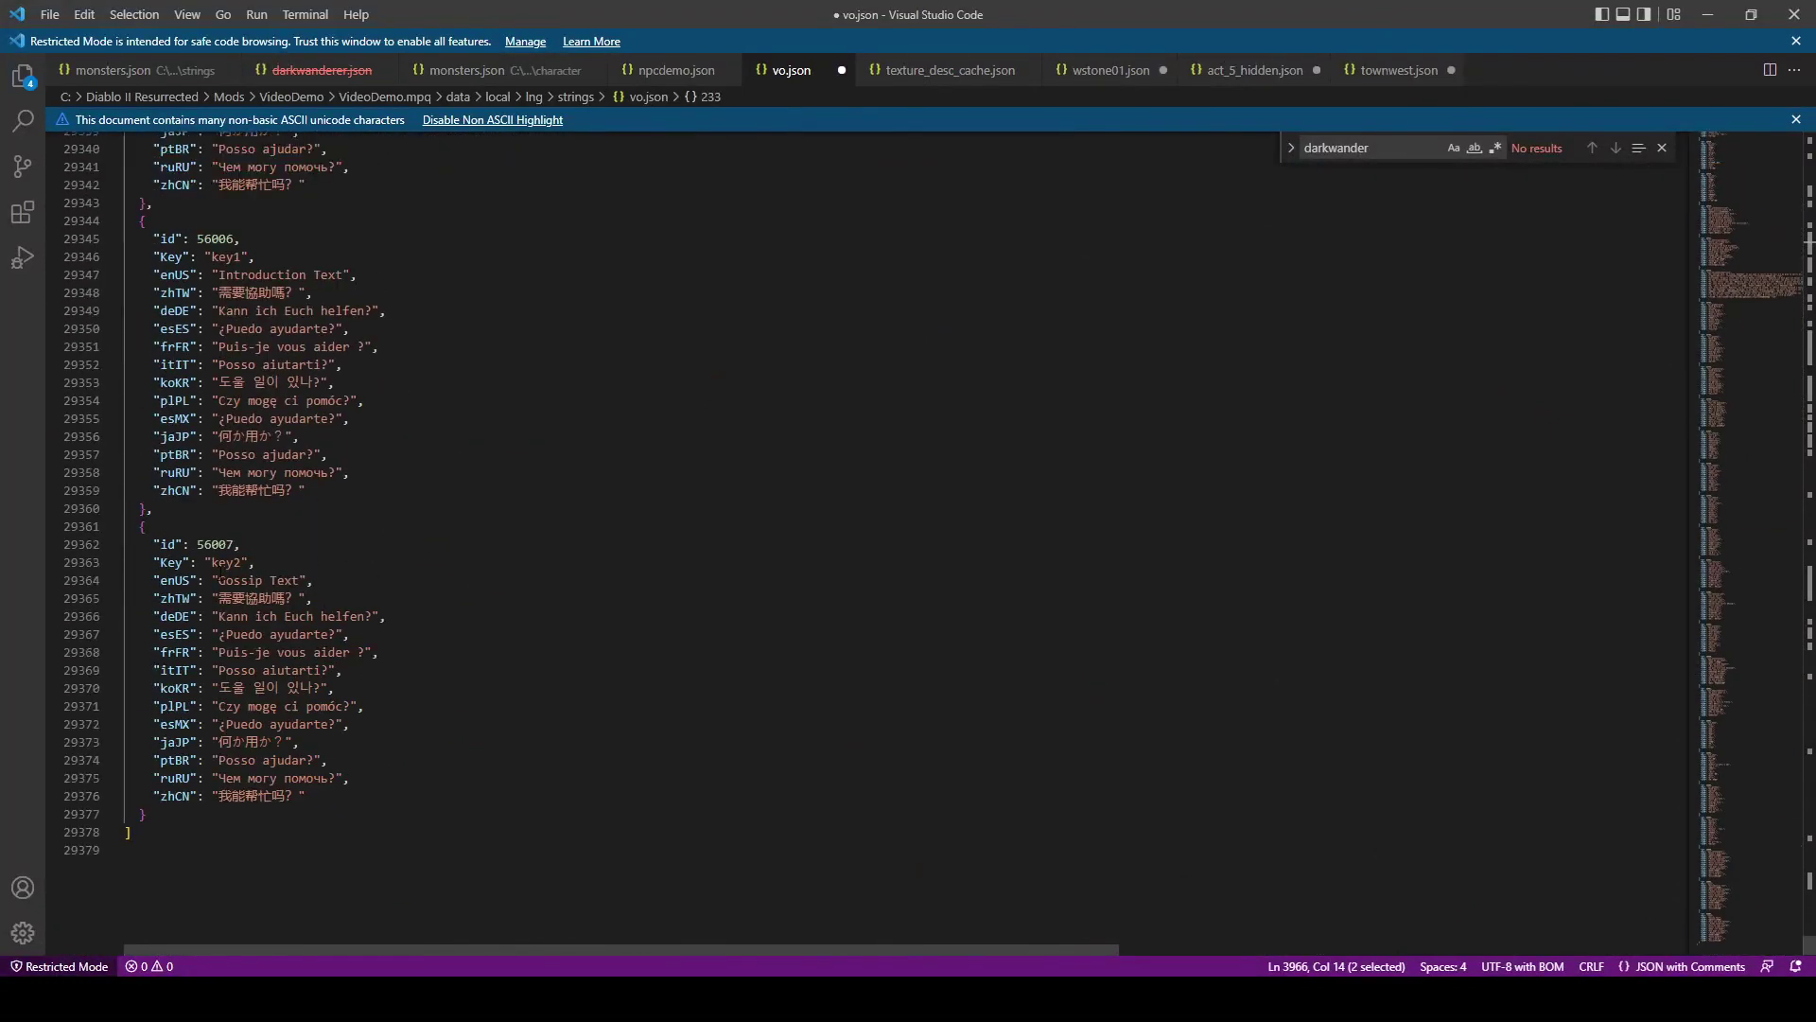
{"action": "scroll", "coordinate": [362, 473], "scroll_direction": "up", "scroll_amount": 3}
Step: Place the cursor after line 29361's brace in vo.json, then select npcdemogossip.txt row 2's playerClass
{"action": "left_click", "coordinate": [354, 607]}
{"action": "scroll", "coordinate": [362, 322], "scroll_direction": "down", "scroll_amount": 3}
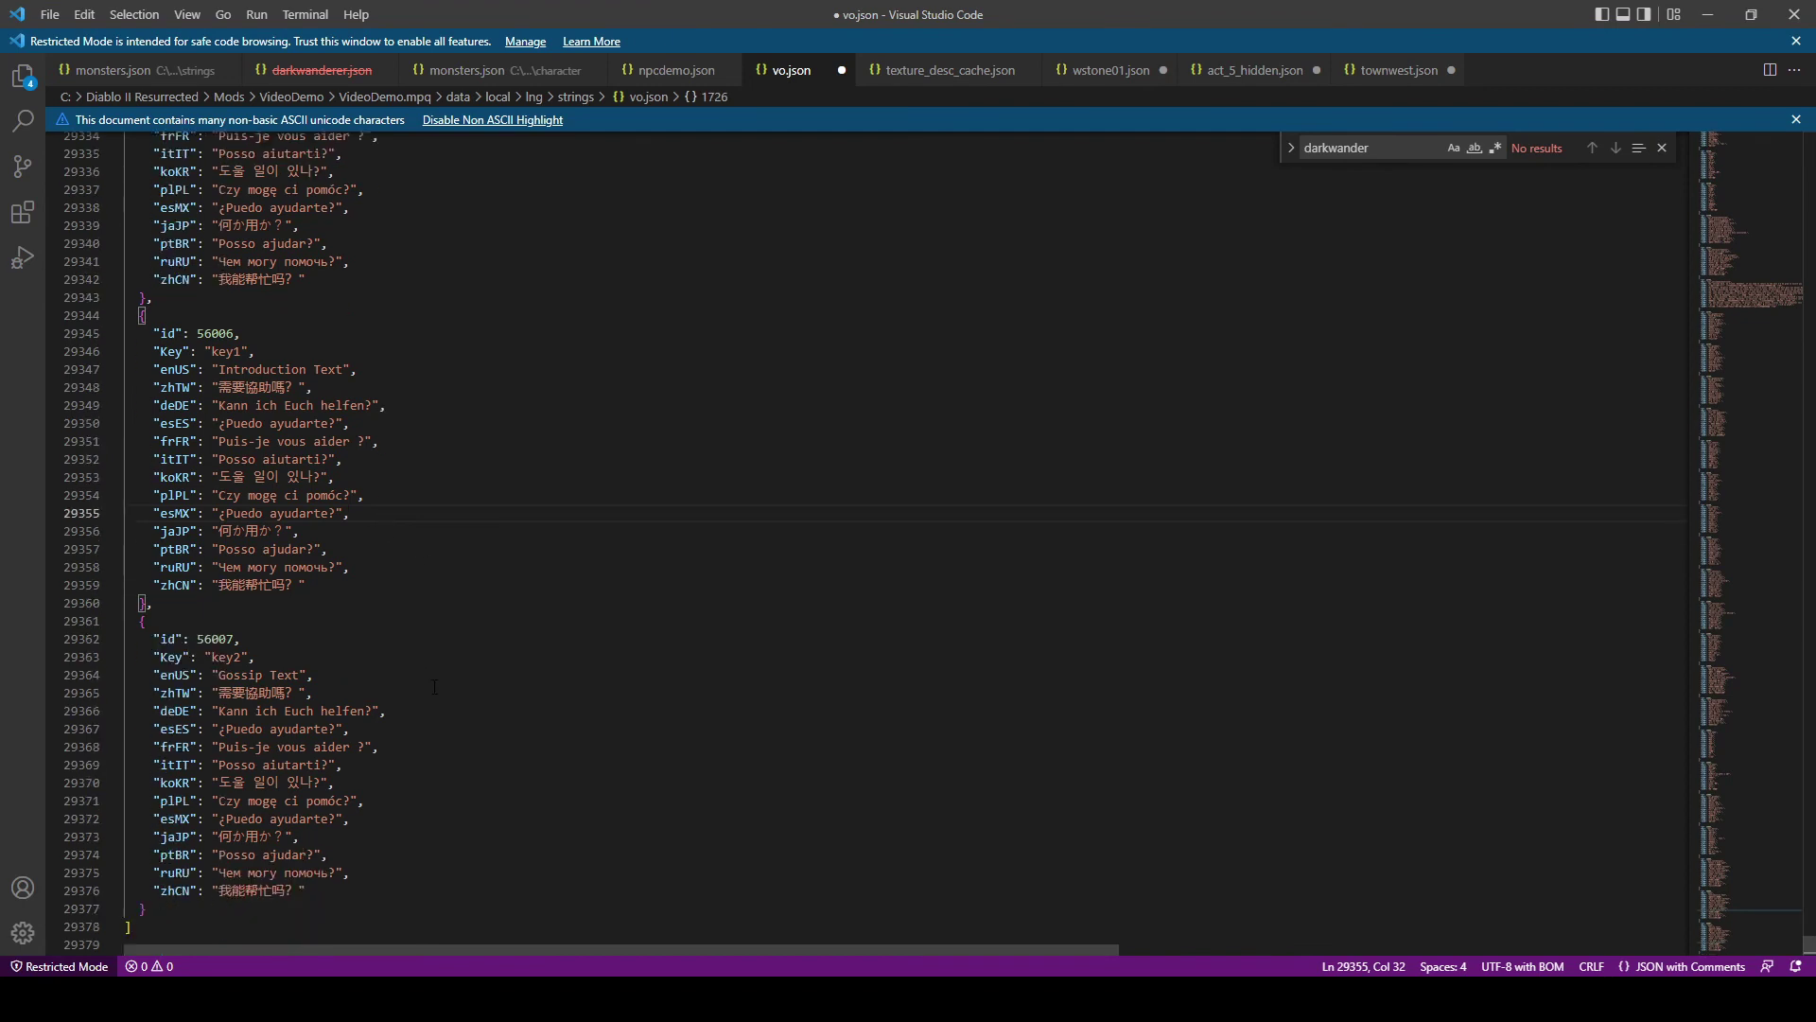
{"action": "left_click", "coordinate": [628, 571]}
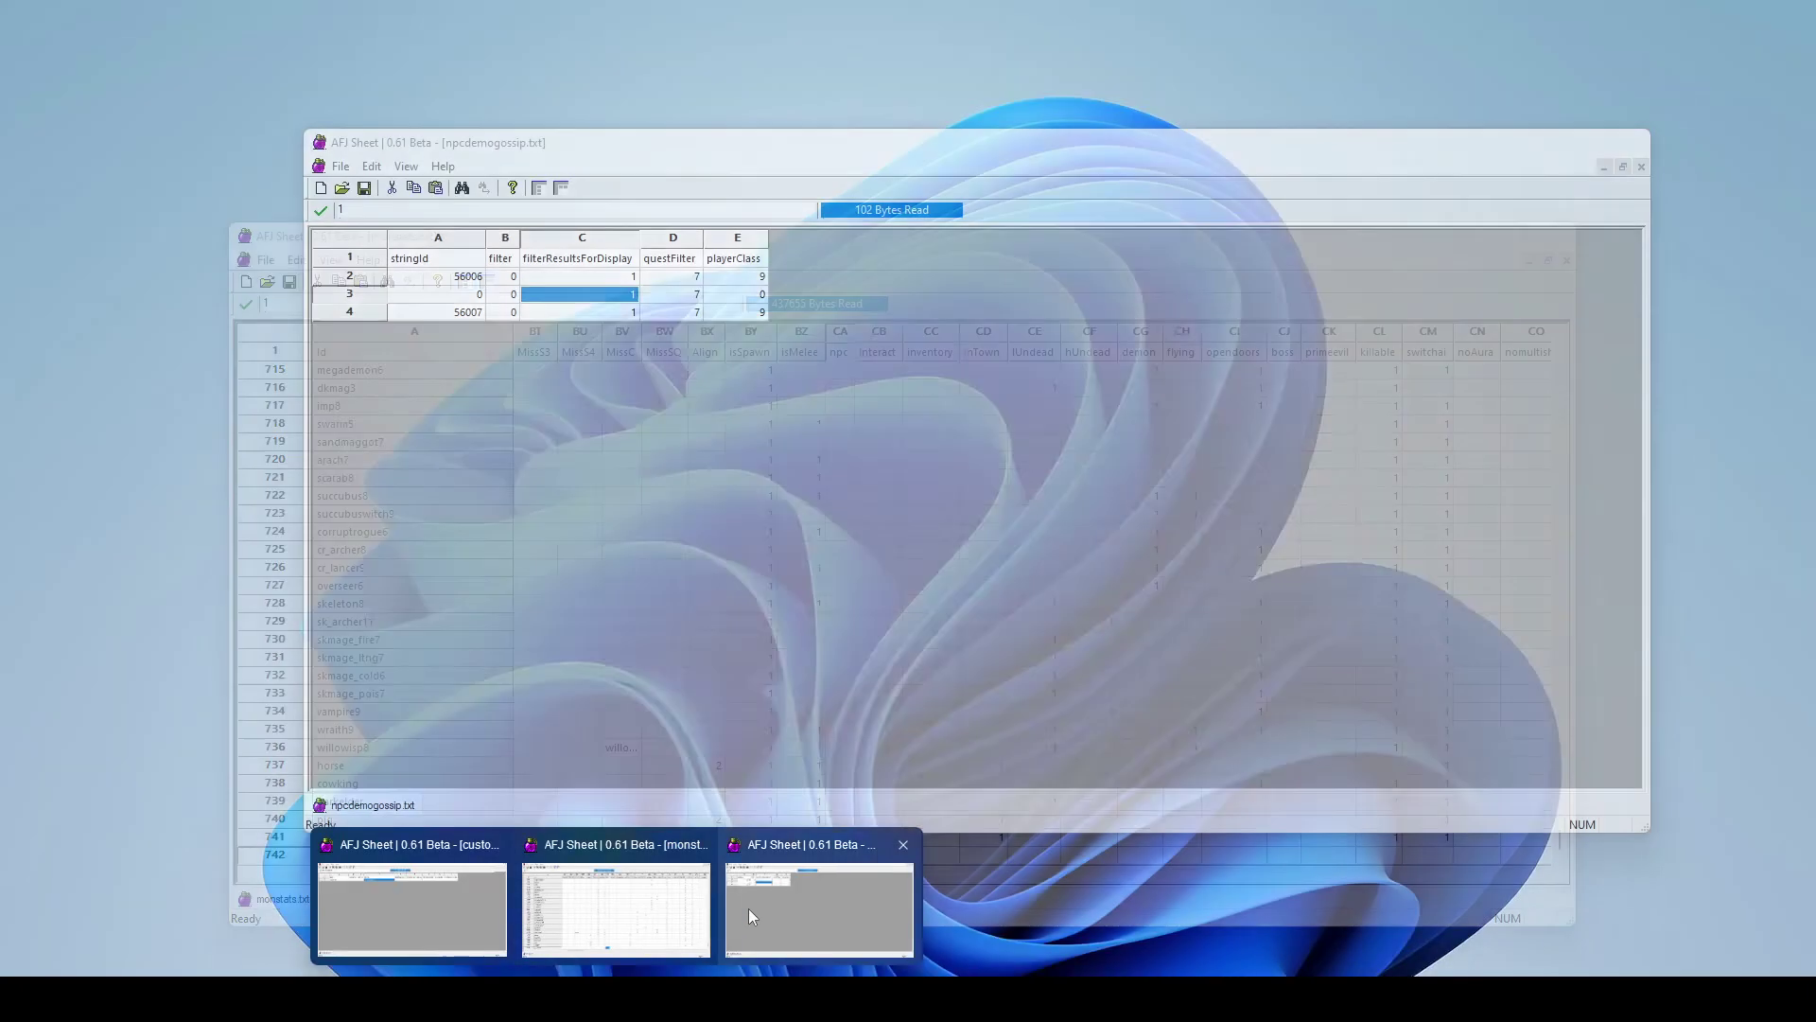
{"action": "left_click", "coordinate": [747, 908]}
{"action": "left_click", "coordinate": [733, 285]}
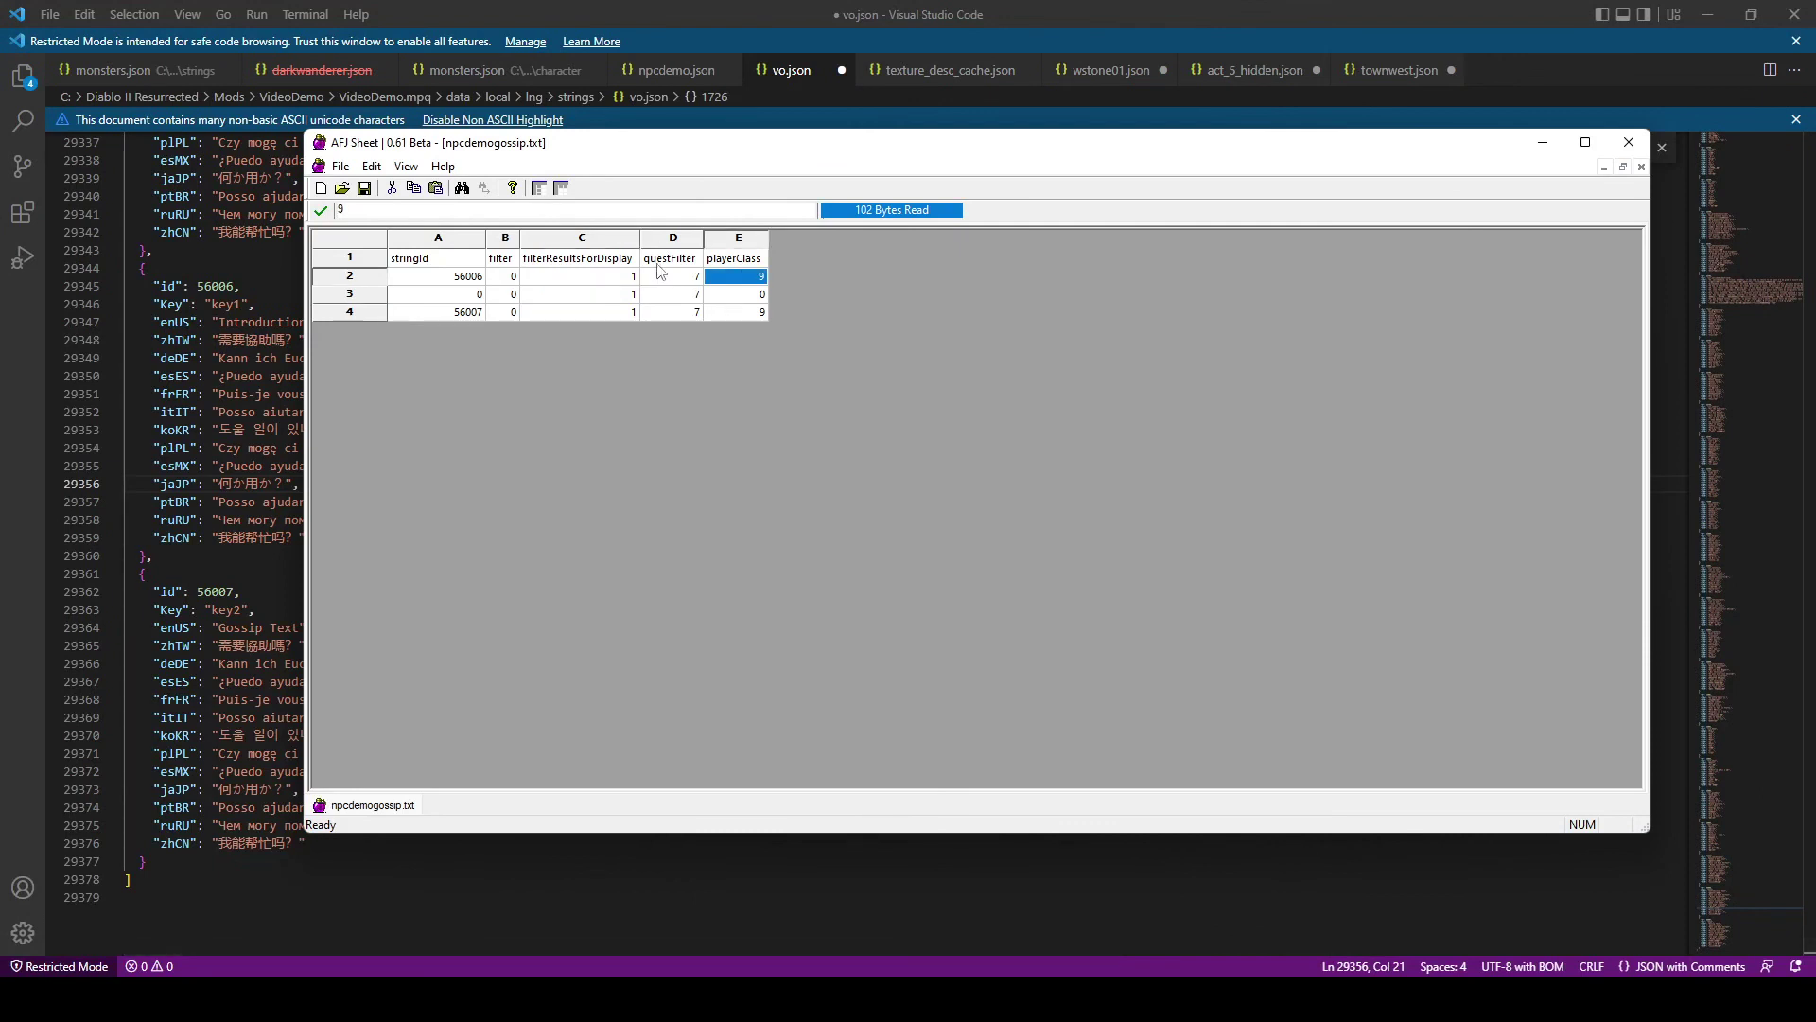